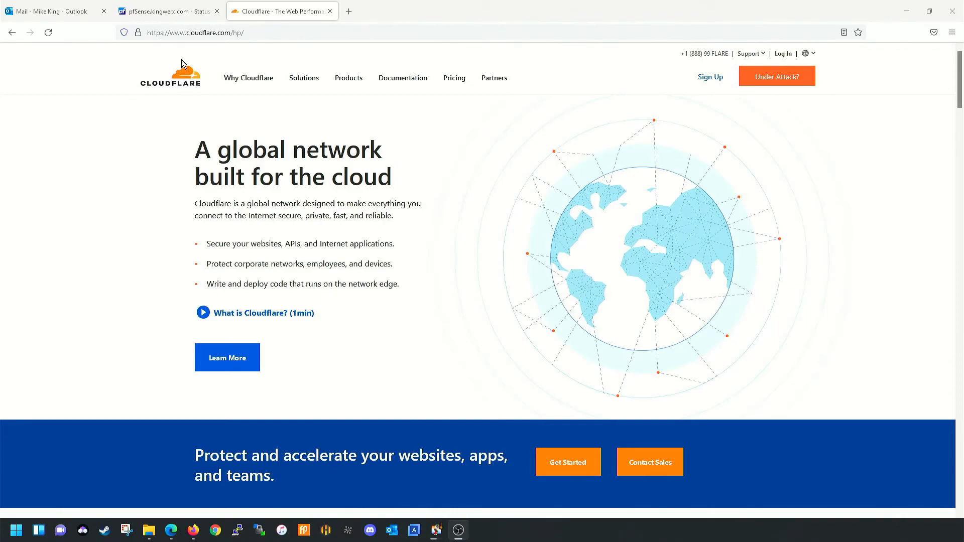
- Open the Cloudflare sign-up form and enter the account e-mail address
click(709, 82)
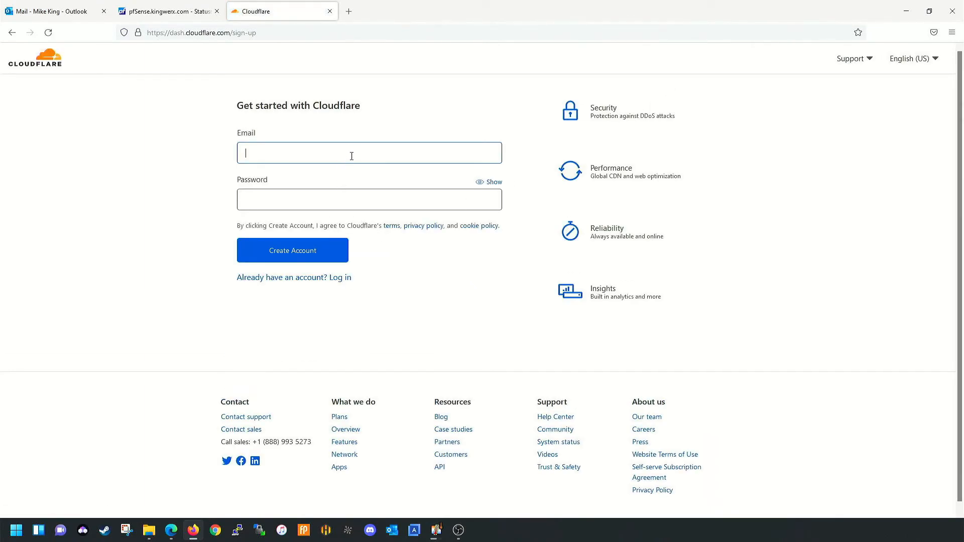
click(307, 251)
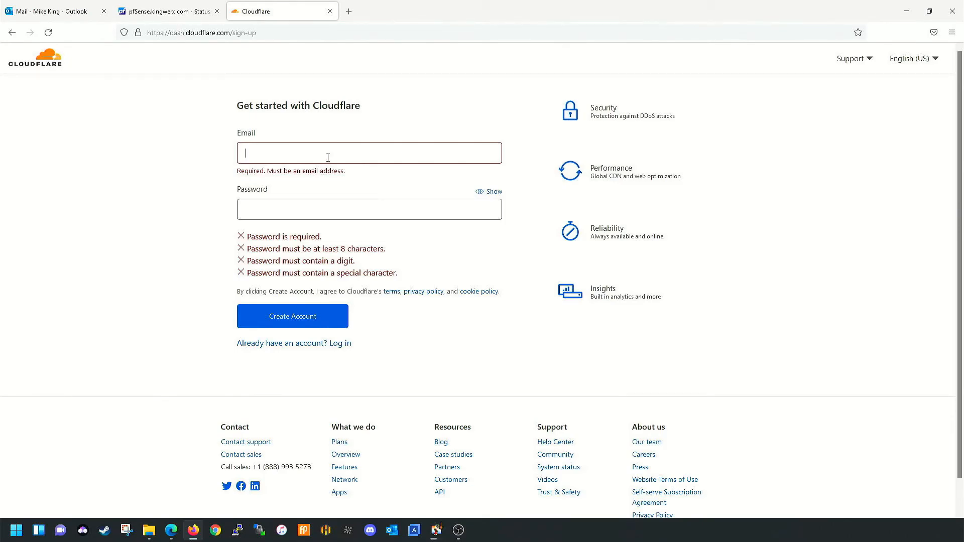
click(327, 157)
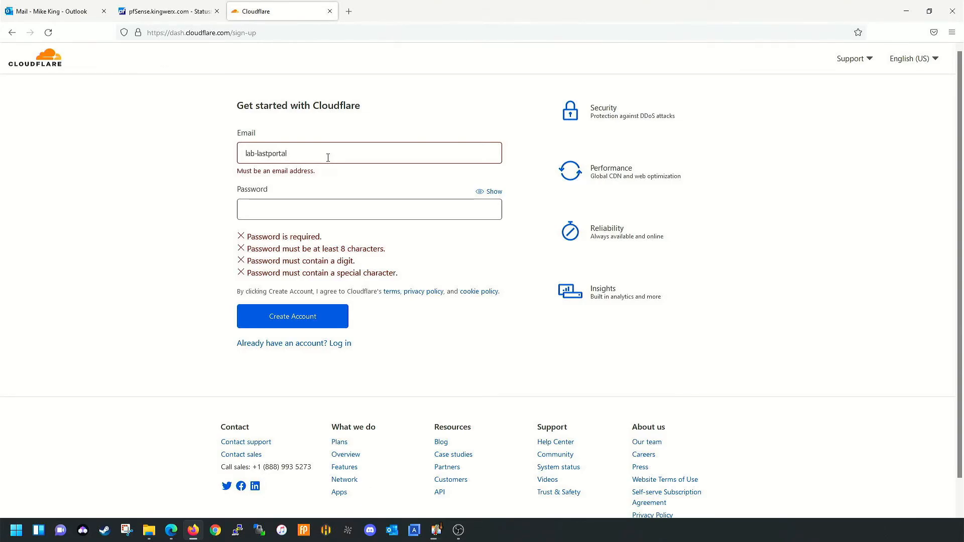
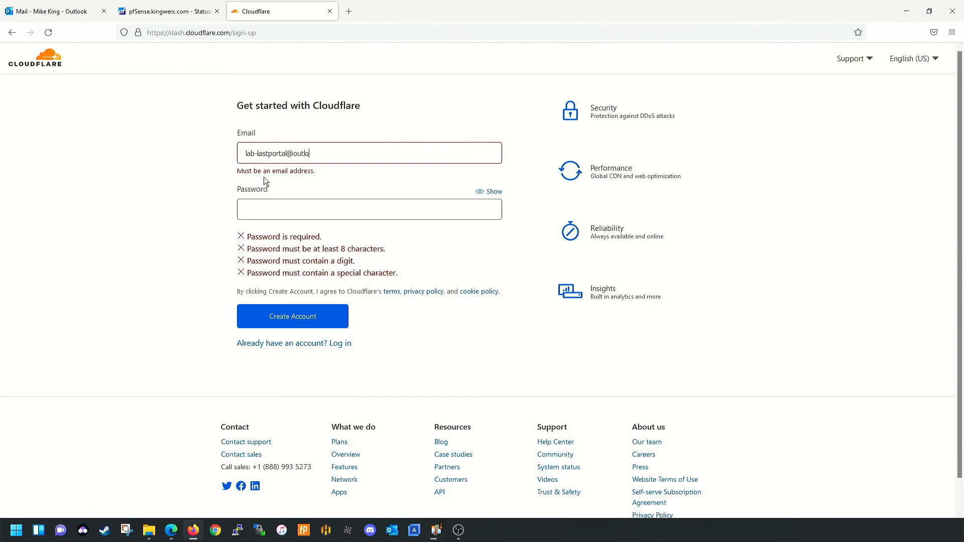
- Enter a valid account password, create the account, and decline saving the login
key(Tab)
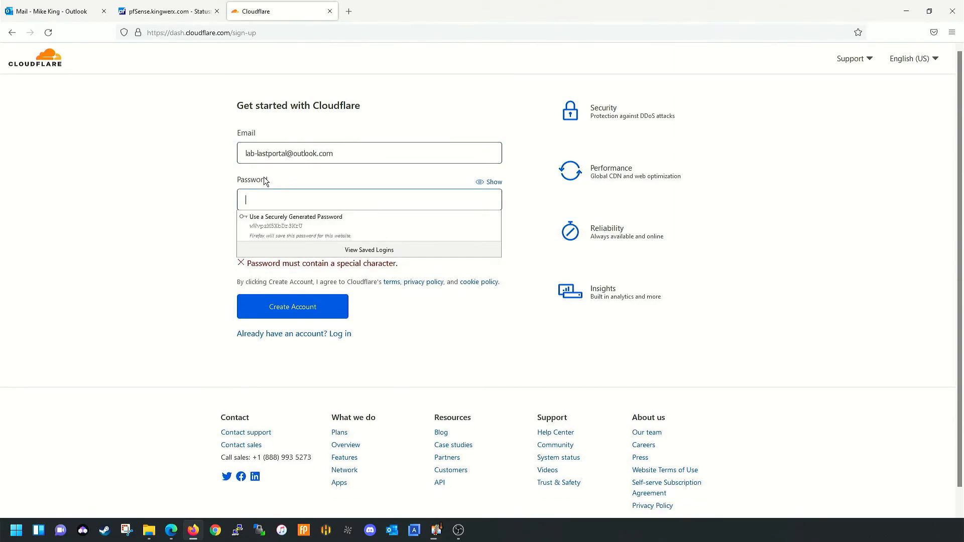
text(************)
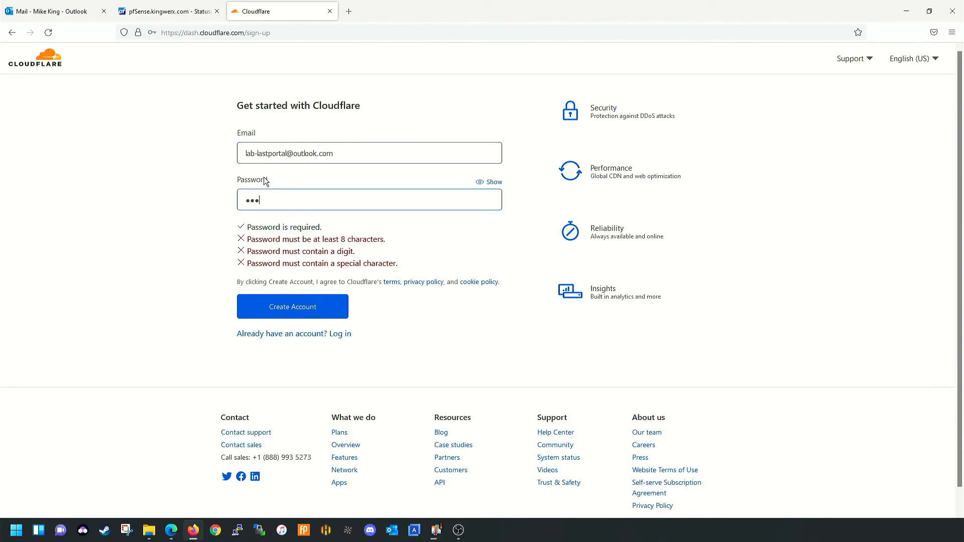
text(*)
key(BackSpace)
key(BackSpace)
key(BackSpace)
key(BackSpace)
key(BackSpace)
key(BackSpace)
key(BackSpace)
key(BackSpace)
key(BackSpace)
key(BackSpace)
key(BackSpace)
key(BackSpace)
key(BackSpace)
key(BackSpace)
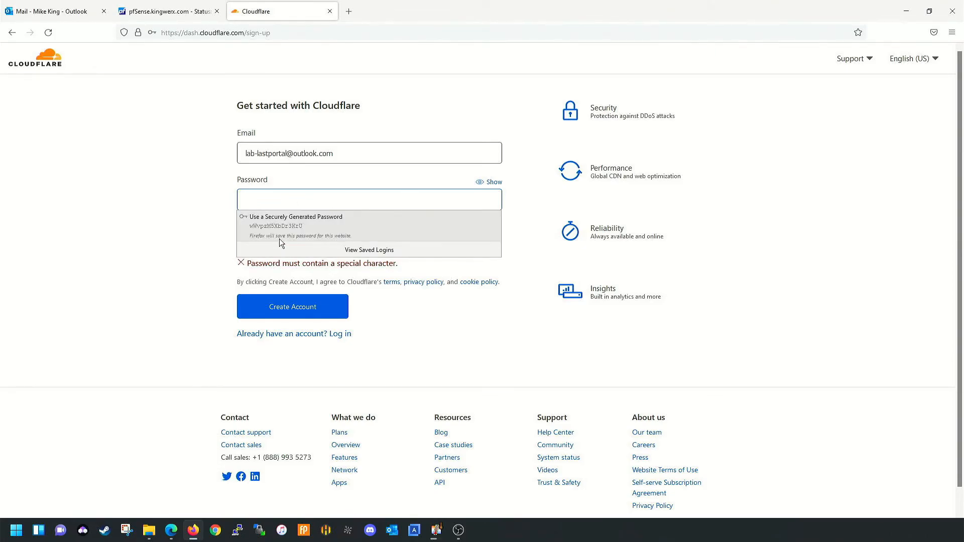
text(●●●●●●●●●●●●●●)
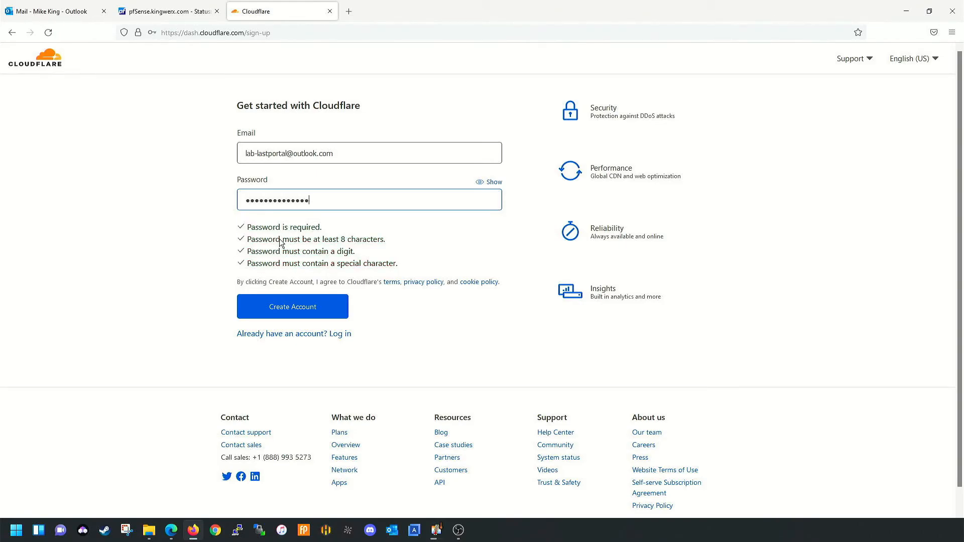
click(301, 314)
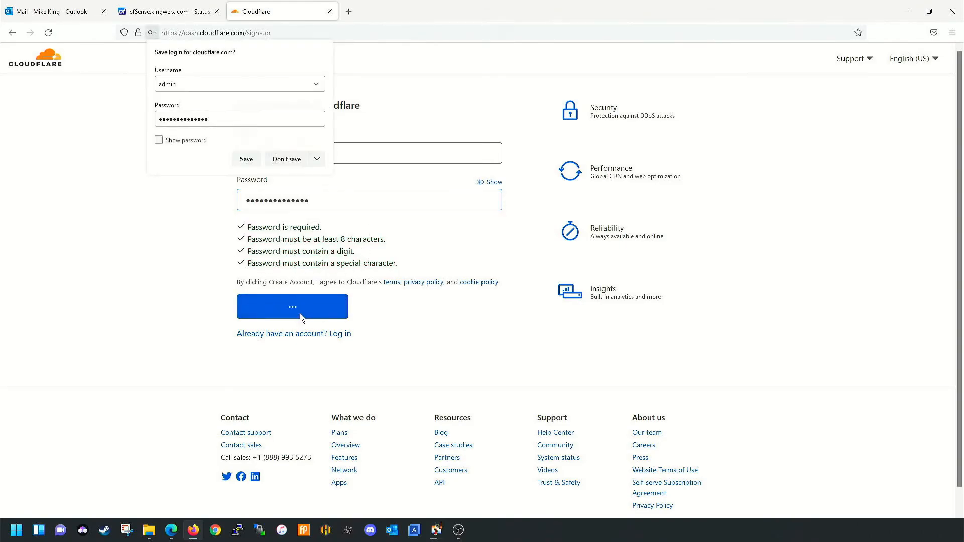
click(284, 160)
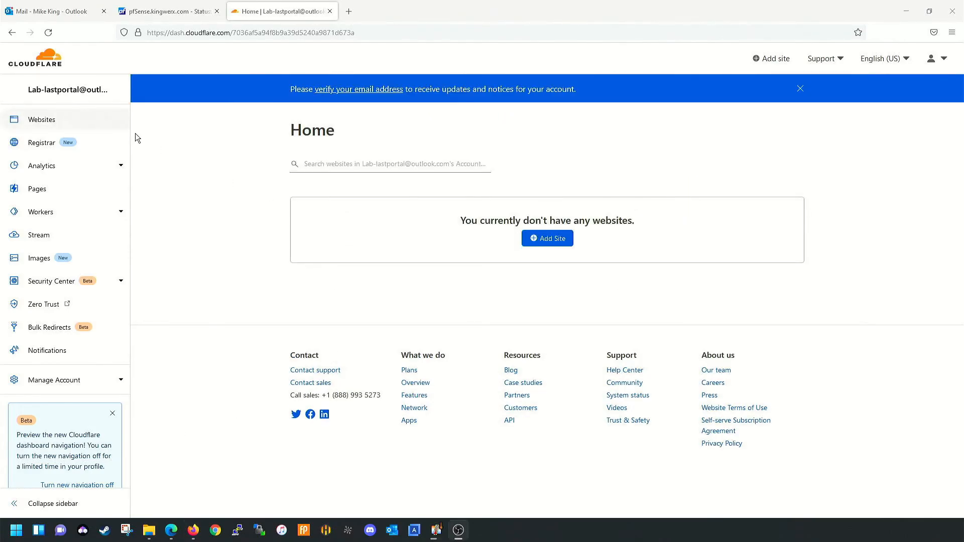
- Follow the link in Outlook's Cloudflare verification e-mail, then return to the Cloudflare tab
click(54, 7)
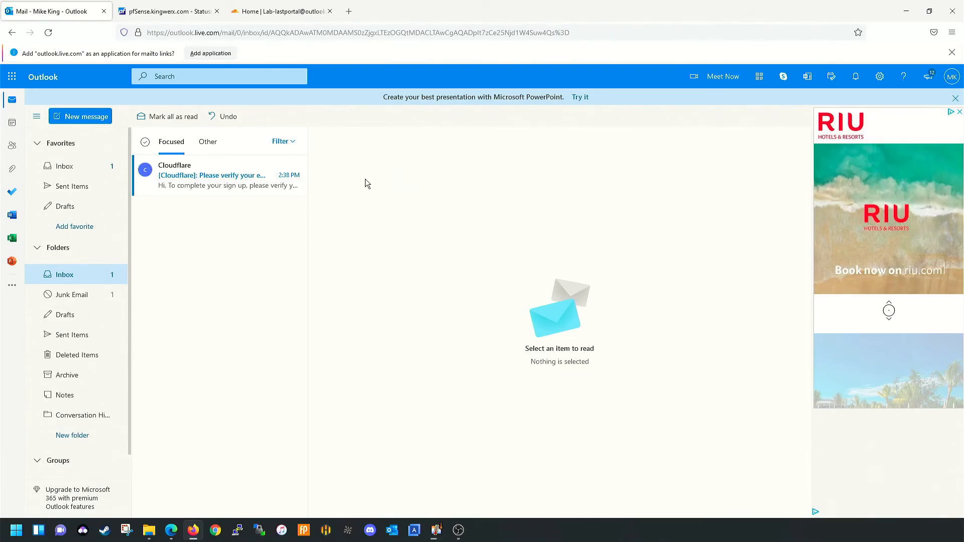
click(223, 179)
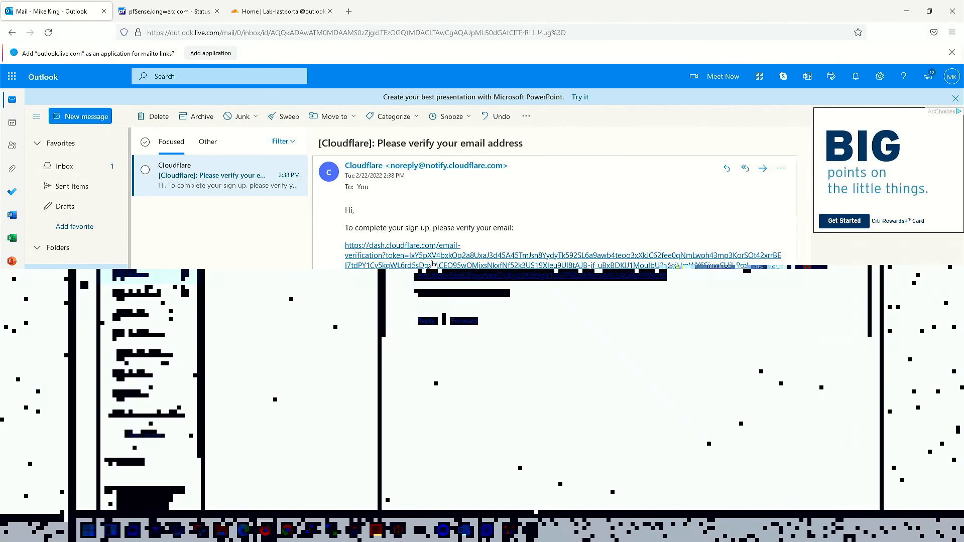
click(433, 263)
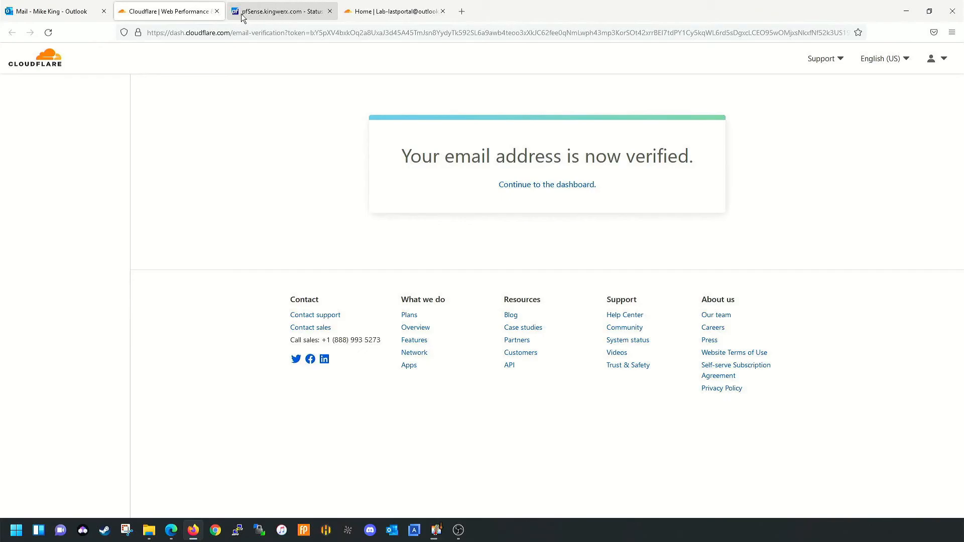
click(216, 11)
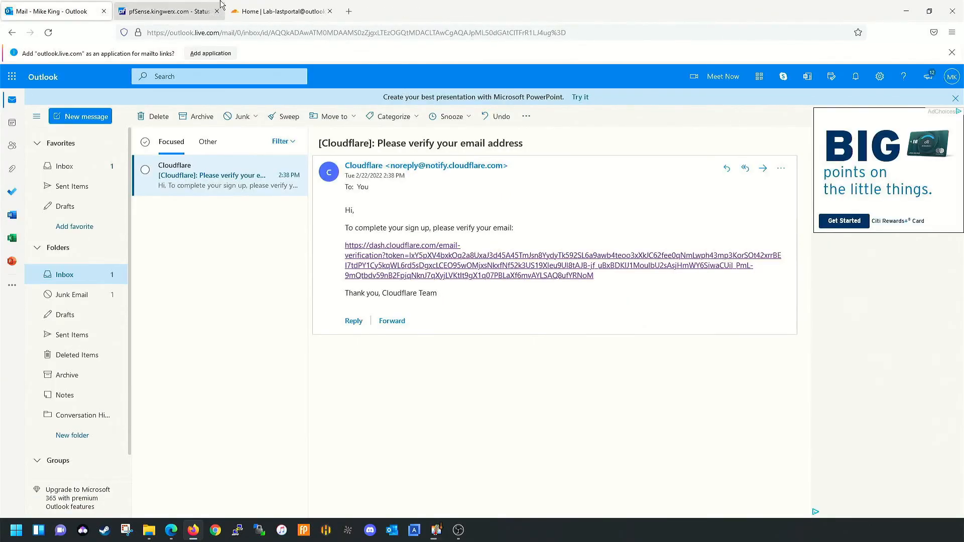
click(282, 11)
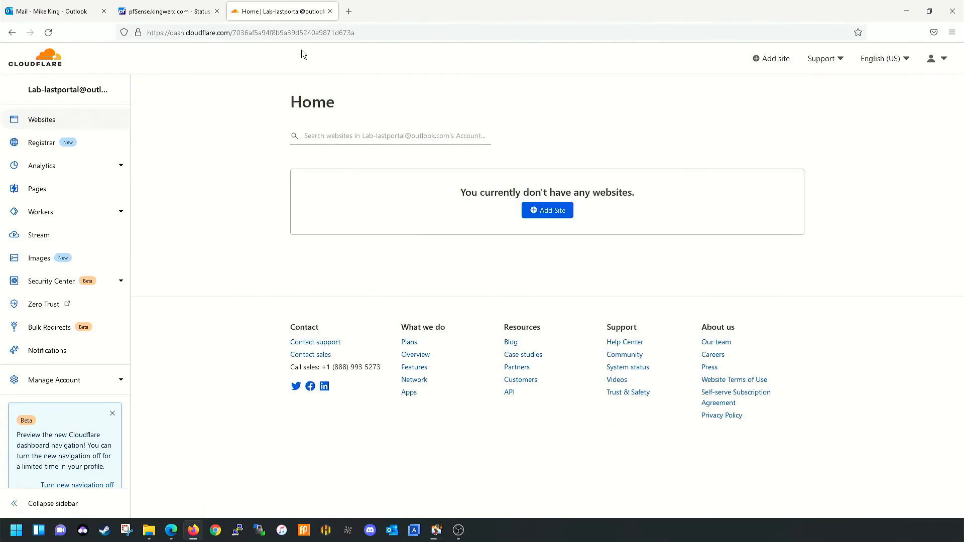
- Add lastportal.net as a Cloudflare site and continue with the Free plan
click(547, 218)
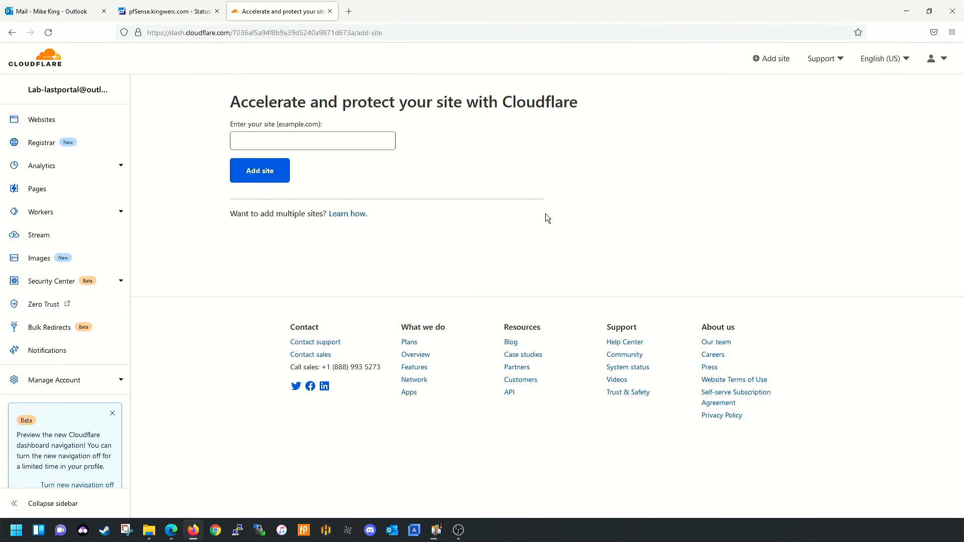
click(333, 144)
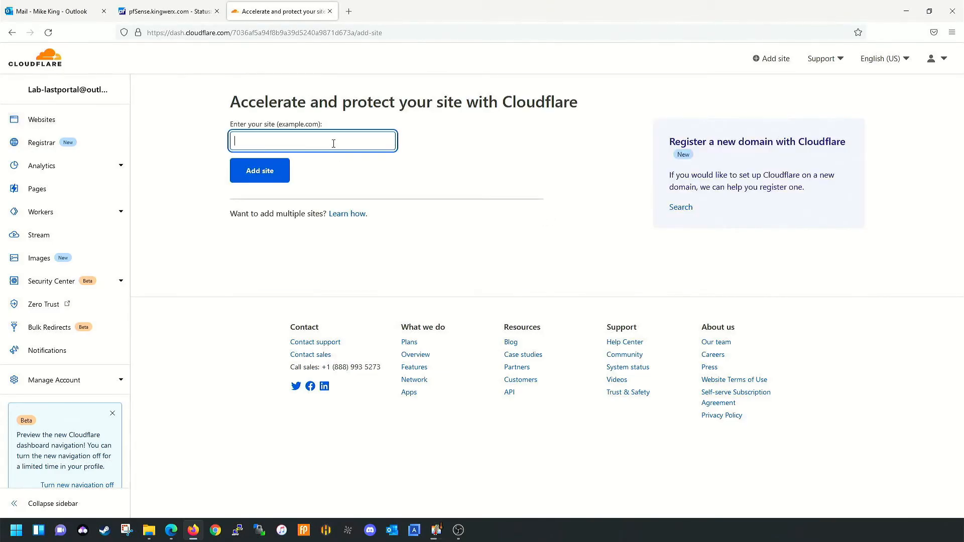
text(lastportal)
text(.net)
click(272, 176)
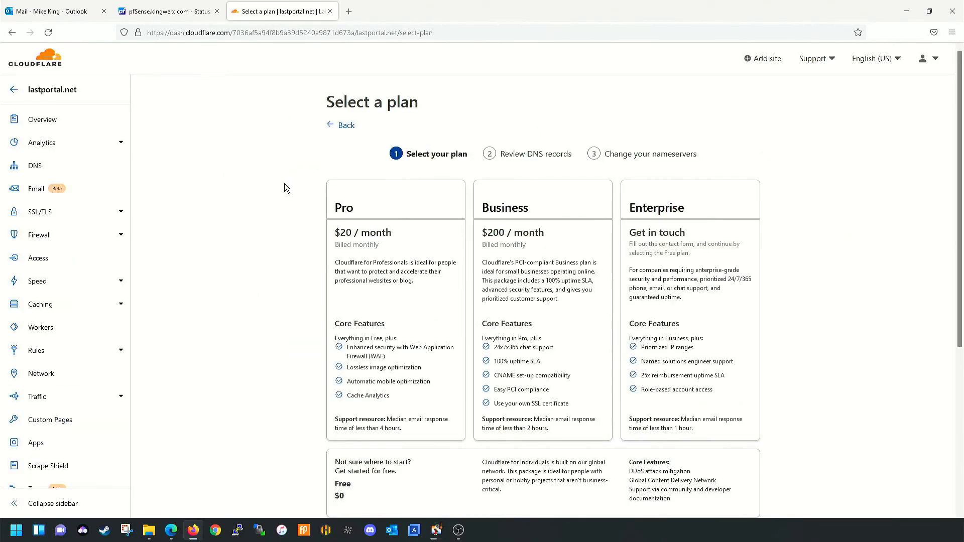
scroll(276, 189, down, 4)
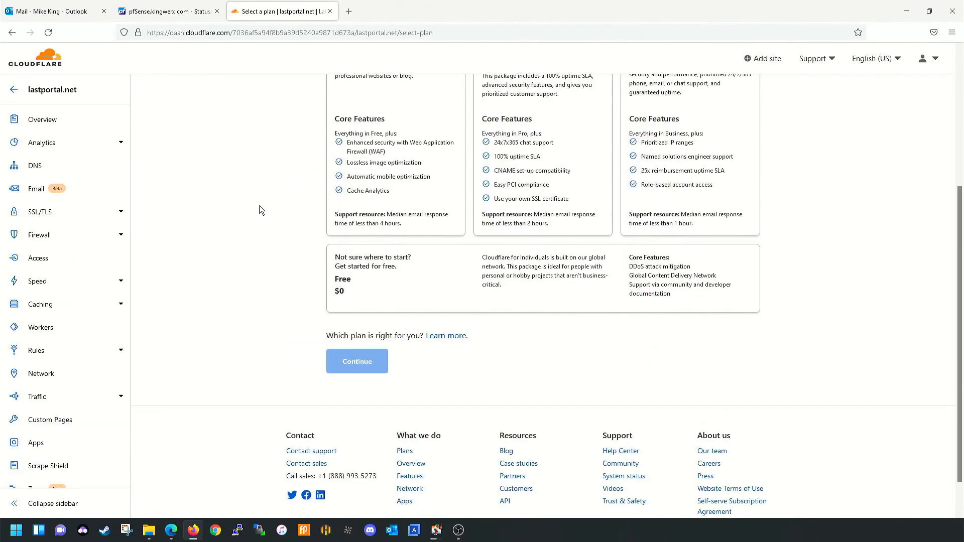
click(377, 283)
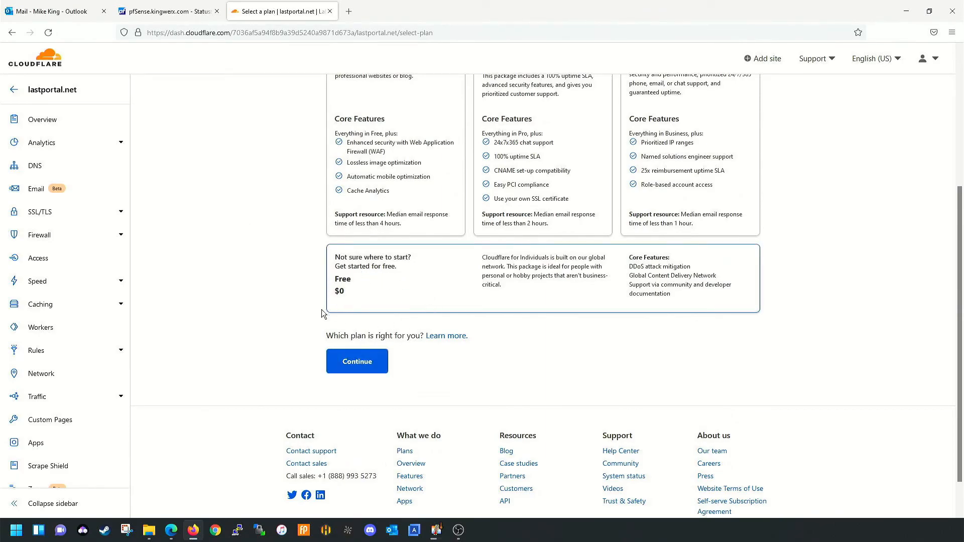
click(346, 363)
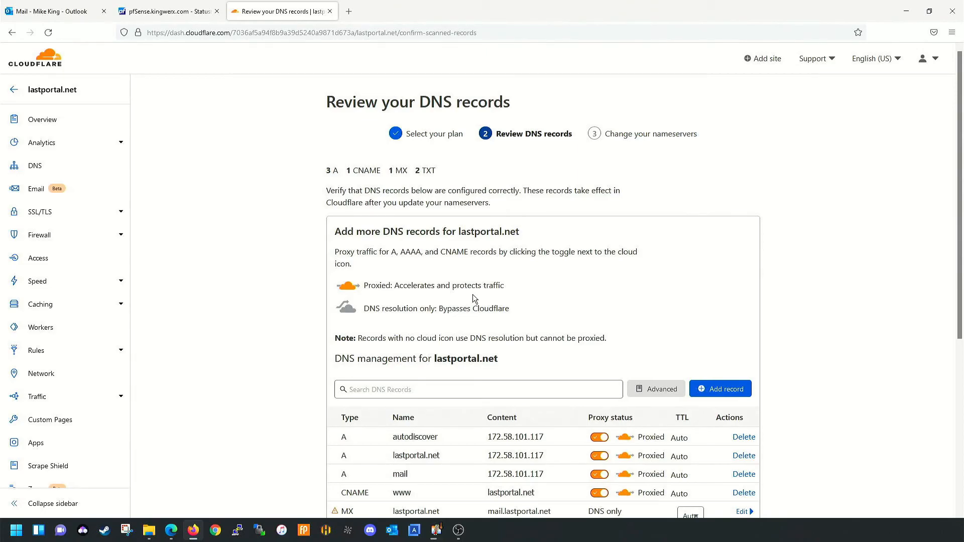
- Copy the first assigned nameserver, aarav.ns.cloudflare.com, from the DNS page
scroll(511, 258, down, 3)
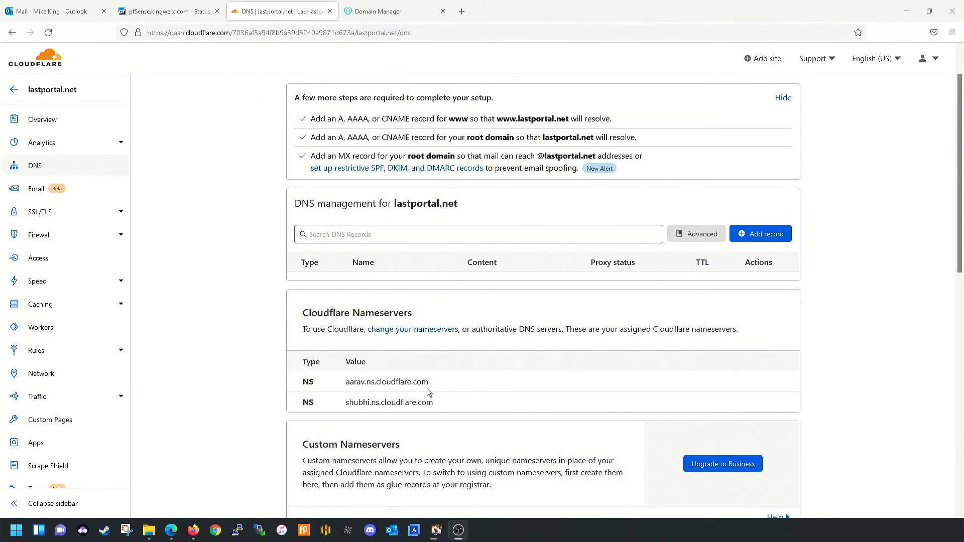
drag(441, 383, 348, 390)
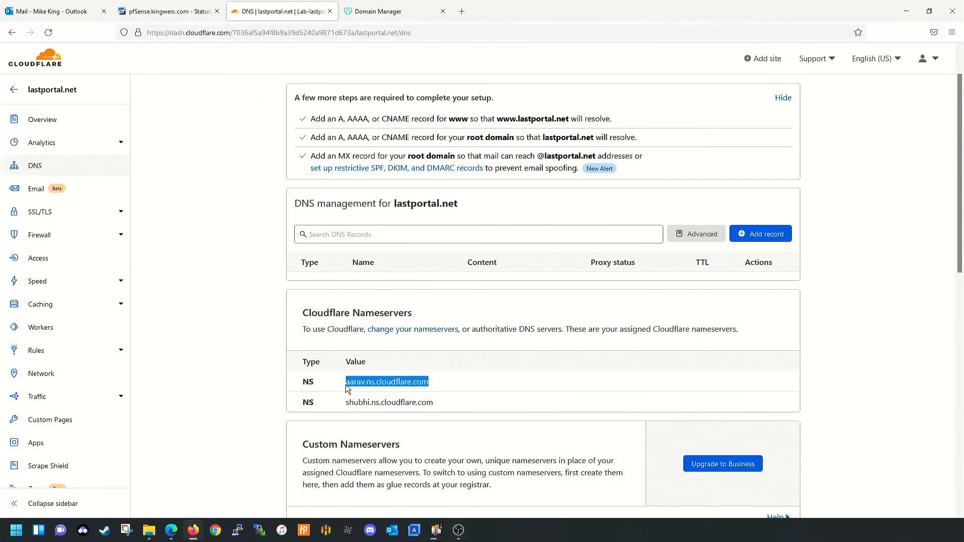
right_click(350, 385)
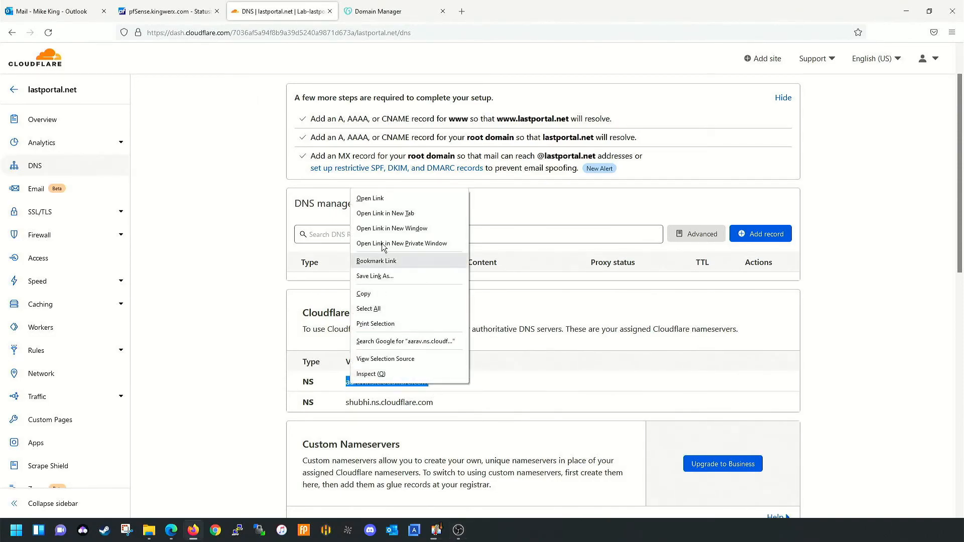
click(371, 294)
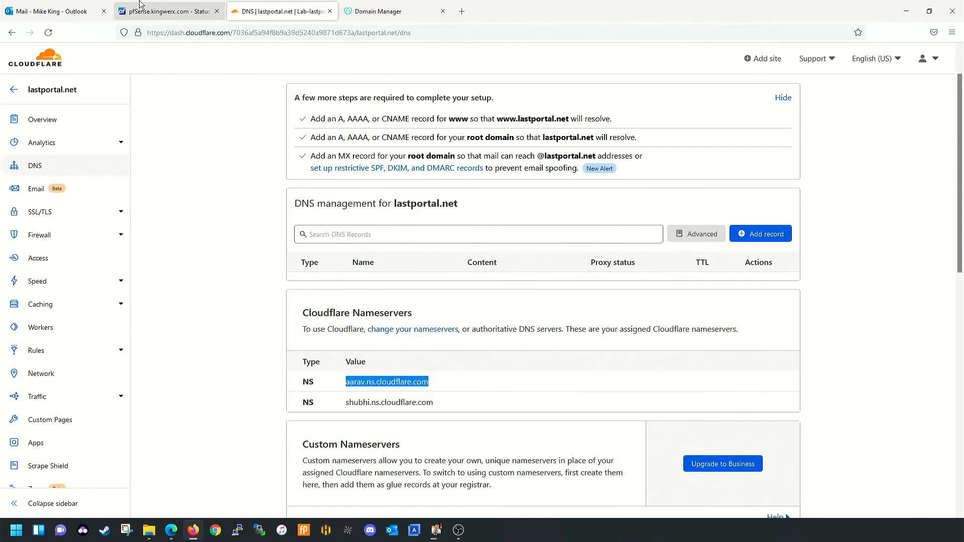
- Switch LASTPORTAL.NET to custom nameservers, pasting aarav.ns.cloudflare.com as the first
click(365, 8)
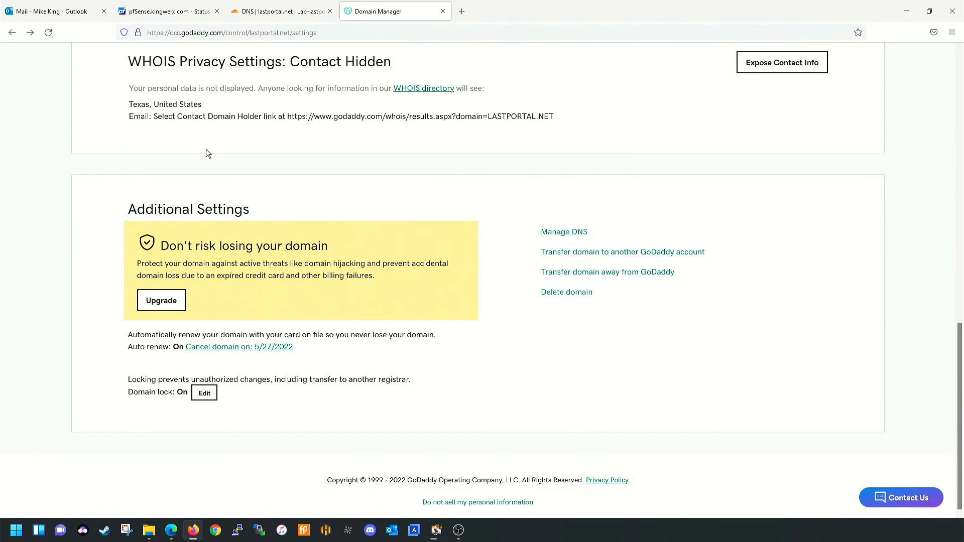
click(557, 234)
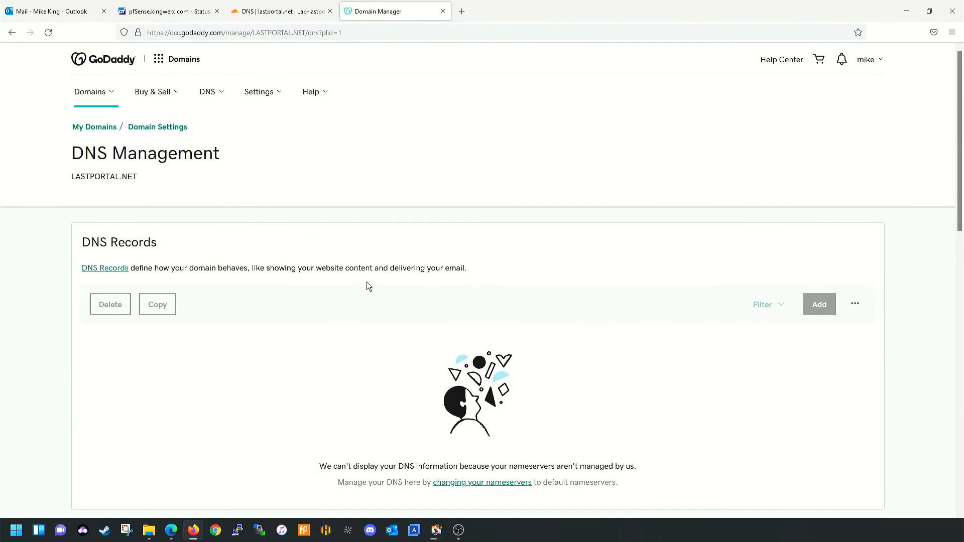
scroll(302, 297, down, 10)
scroll(303, 303, up, 2)
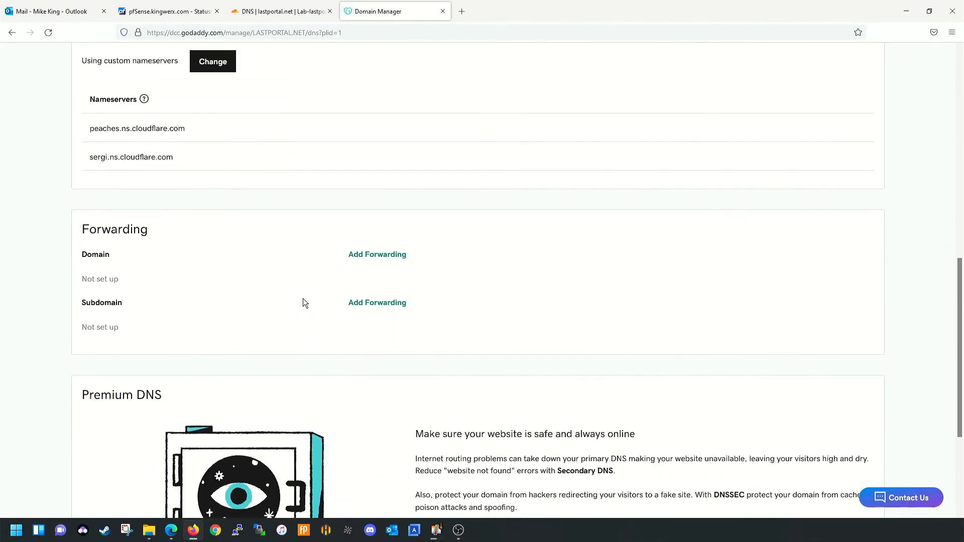
click(221, 122)
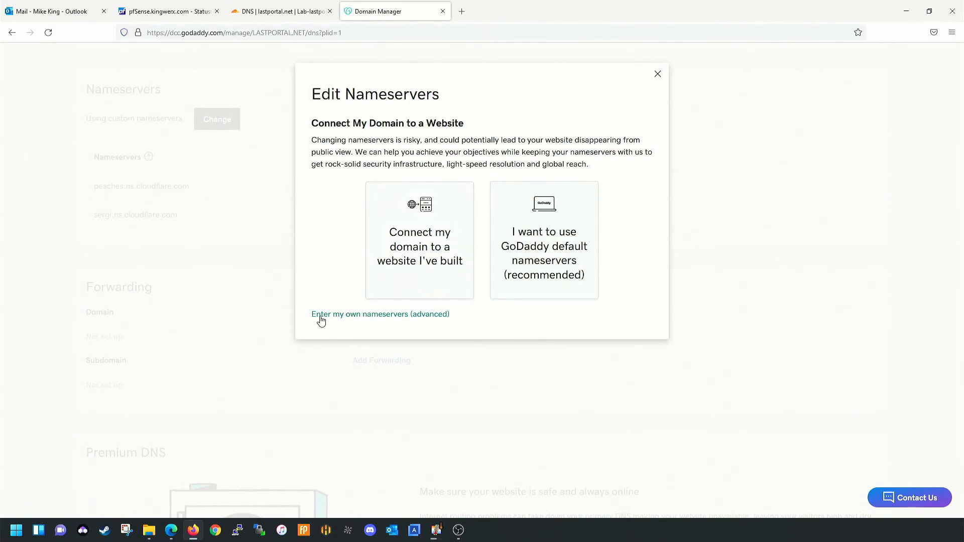
click(391, 320)
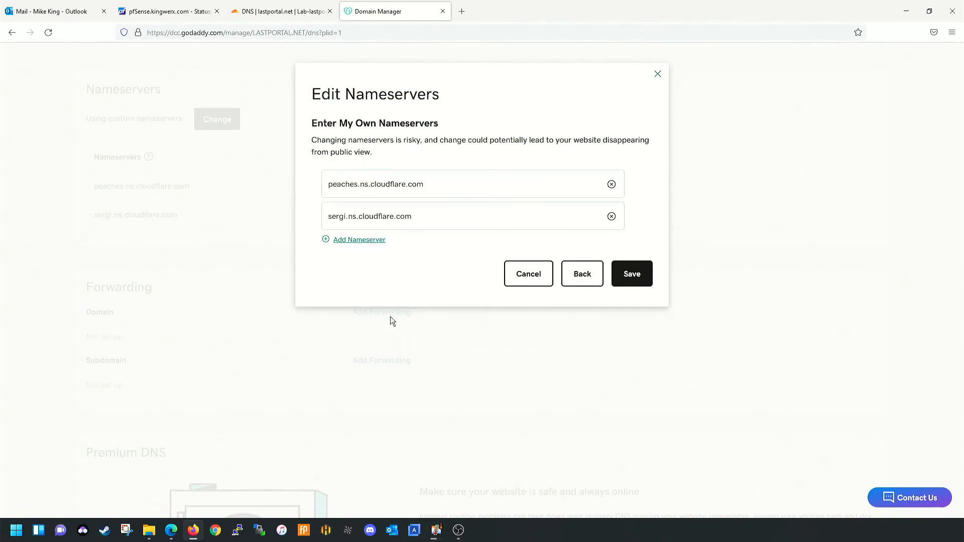
drag(425, 184, 138, 213)
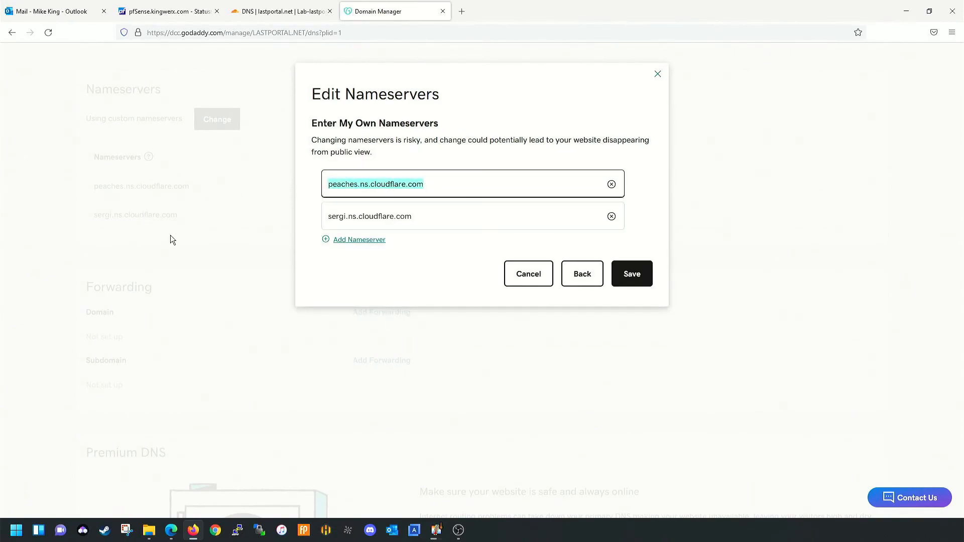
key(ctrl+v)
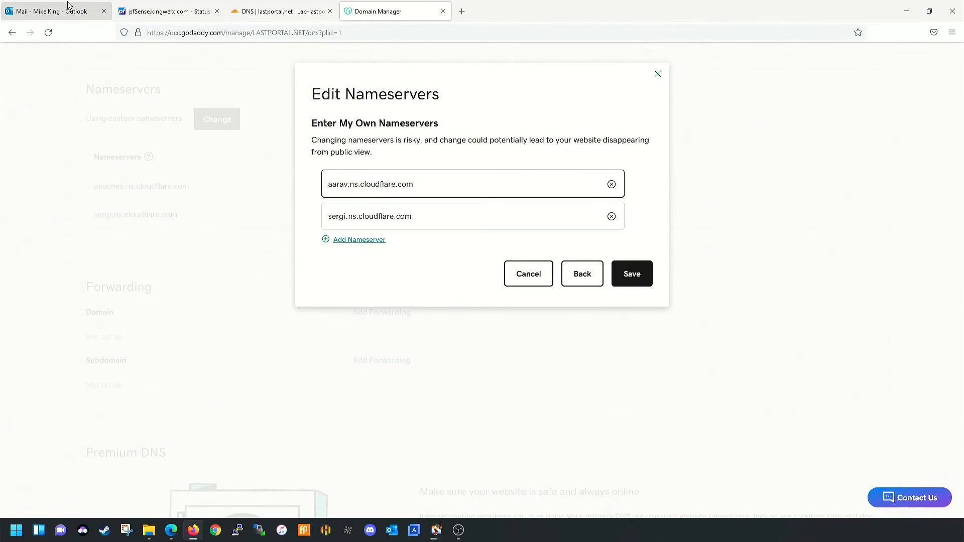
- Paste shubhi.ns.cloudflare.com as the second nameserver, then save and confirm the update
click(243, 7)
drag(442, 403, 346, 402)
right_click(347, 401)
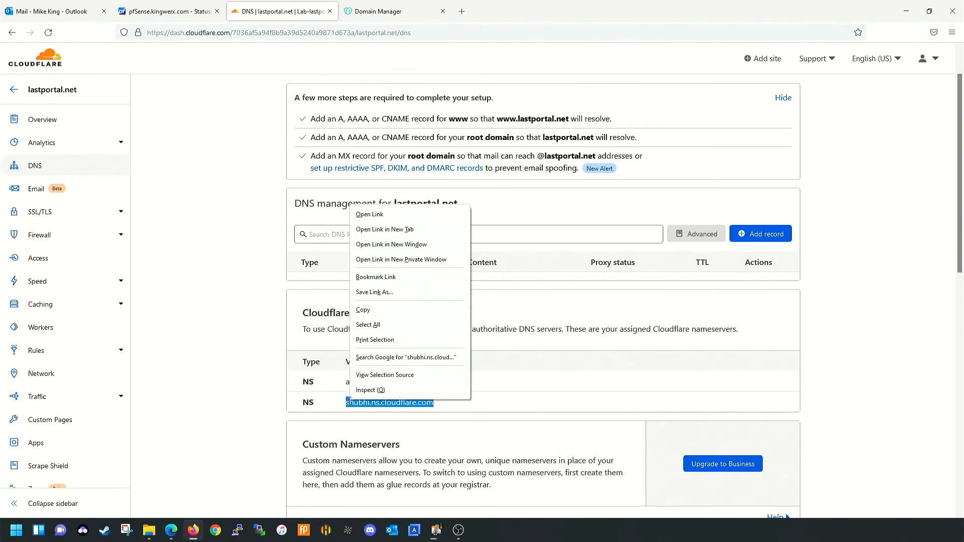
click(379, 311)
click(386, 11)
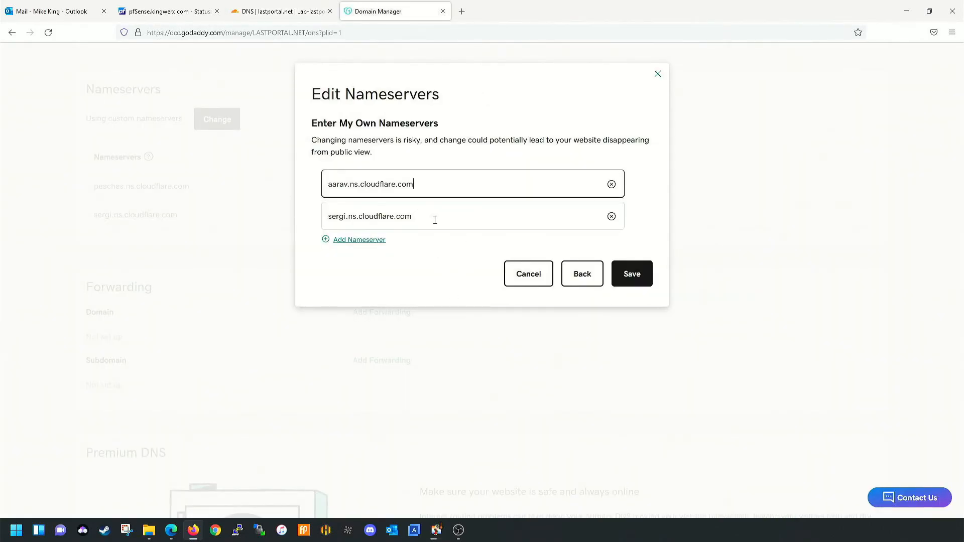
key(Tab)
key(ctrl+v)
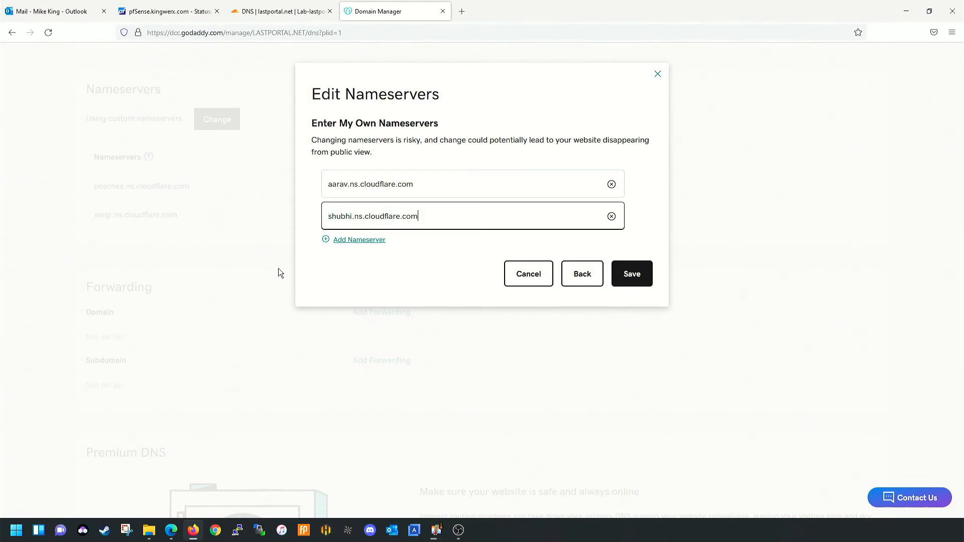
click(646, 269)
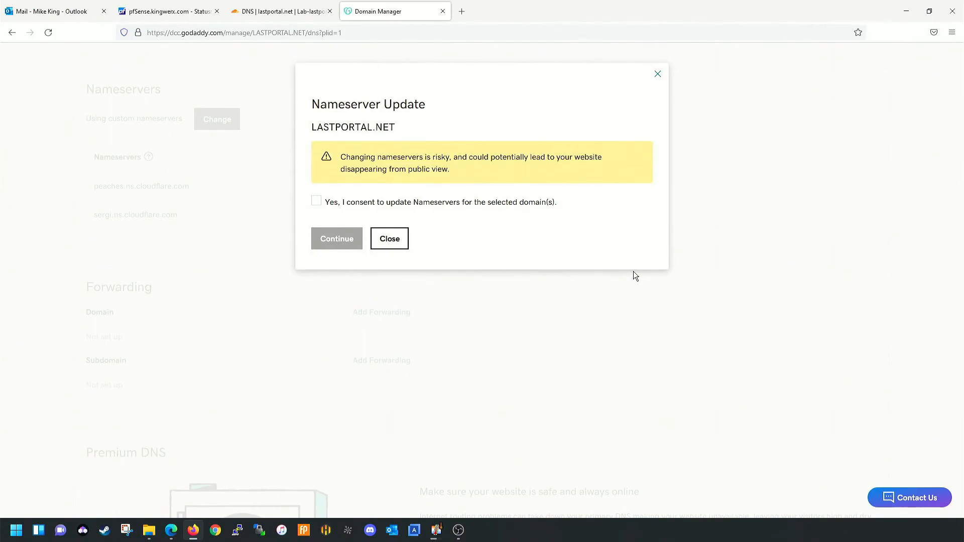
click(319, 203)
click(337, 239)
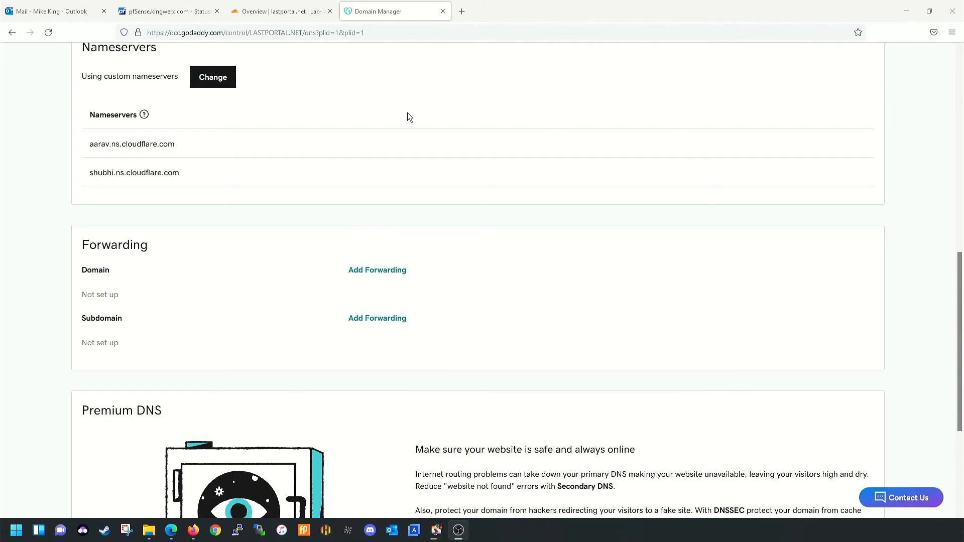
- Read and dismiss the nameserver help tooltip, then close the GoDaddy Domain Manager tab
click(144, 114)
scroll(145, 114, down, 1)
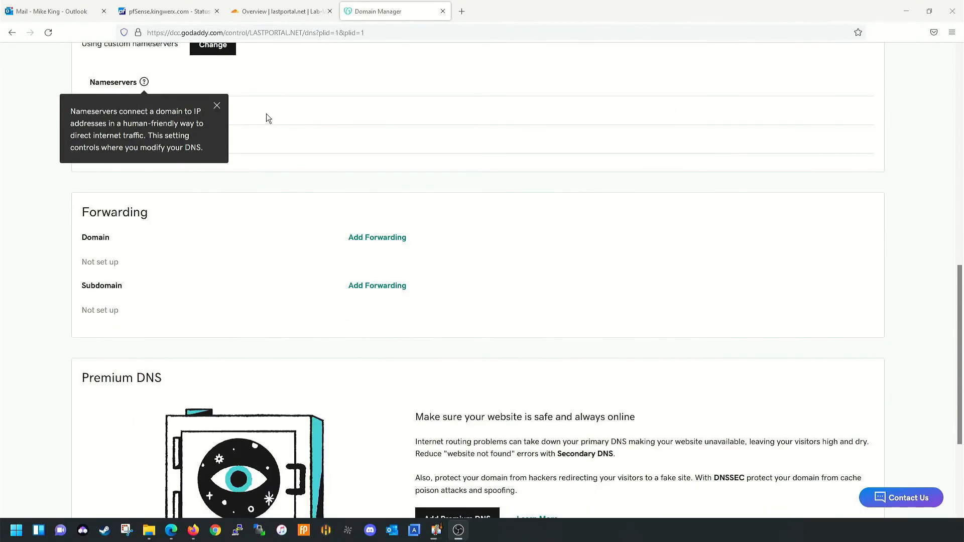
click(222, 103)
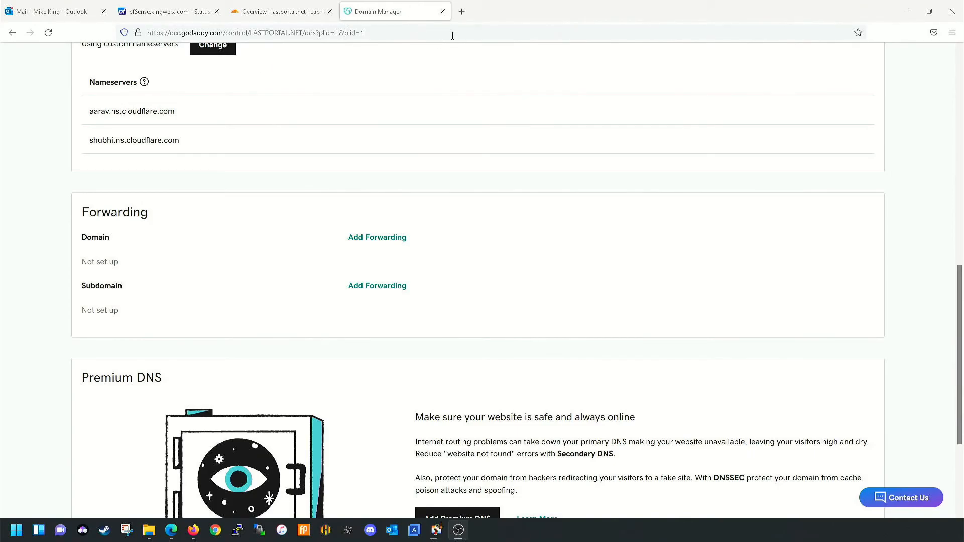
click(443, 11)
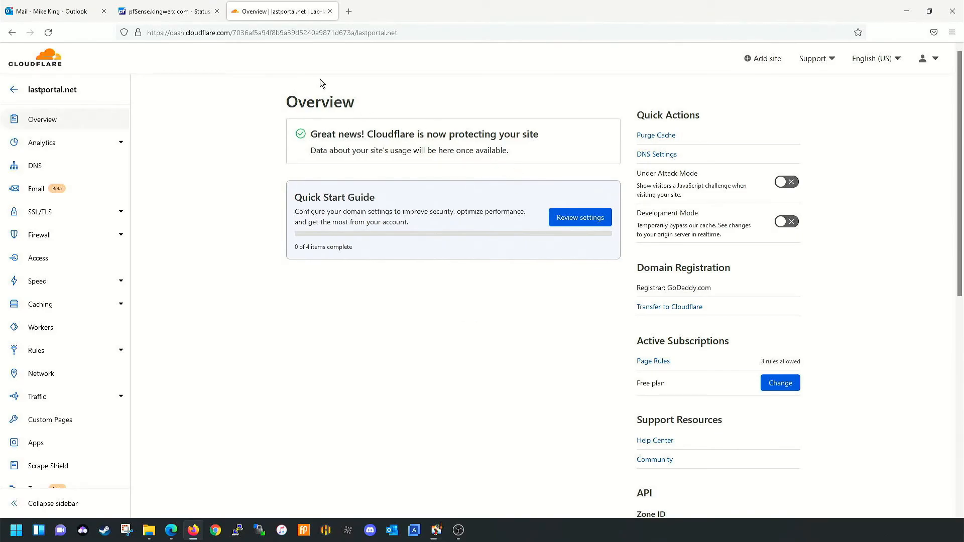
- Check the empty DNS records page for lastportal.net, then go to the pfSense dashboard
click(35, 170)
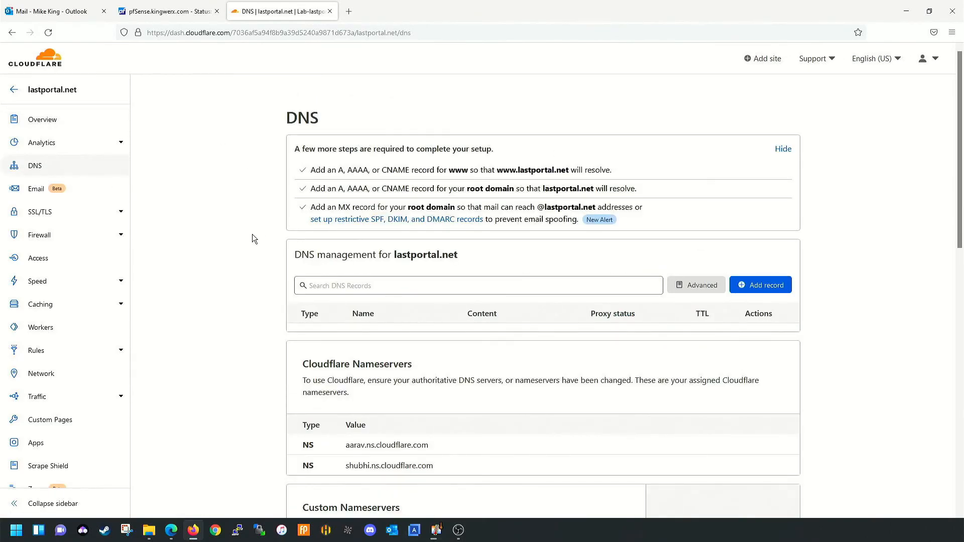
scroll(209, 235, down, 2)
scroll(209, 235, up, 2)
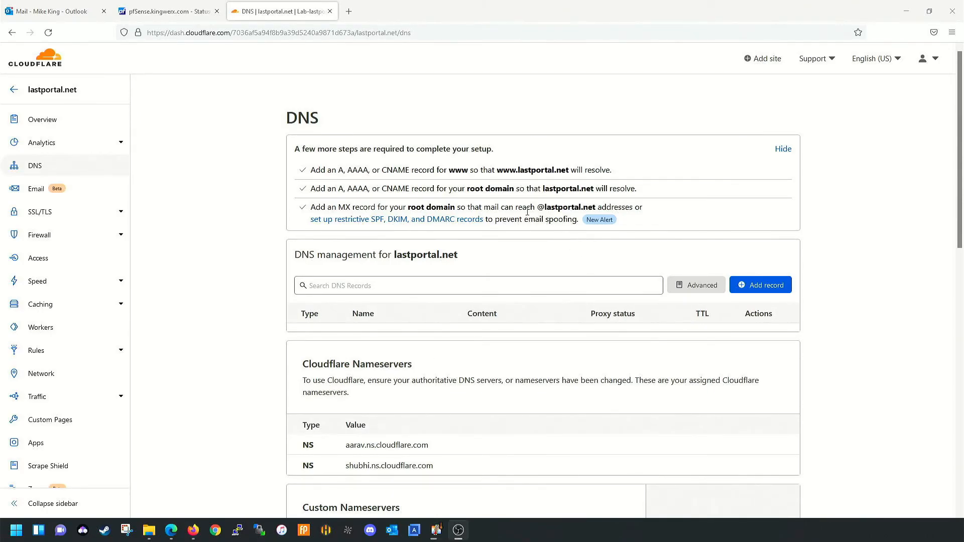
click(166, 11)
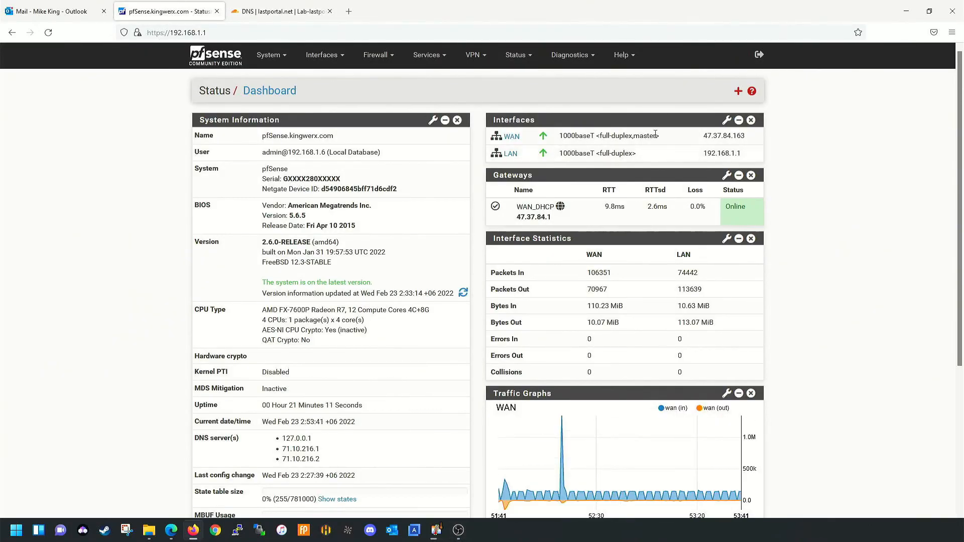
drag(697, 136, 746, 137)
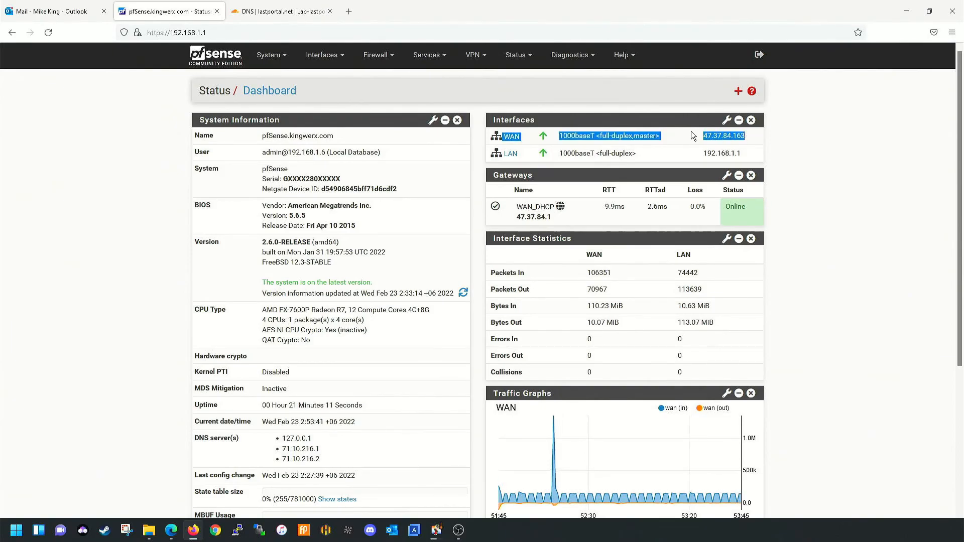
click(703, 133)
drag(705, 135, 746, 136)
right_click(740, 140)
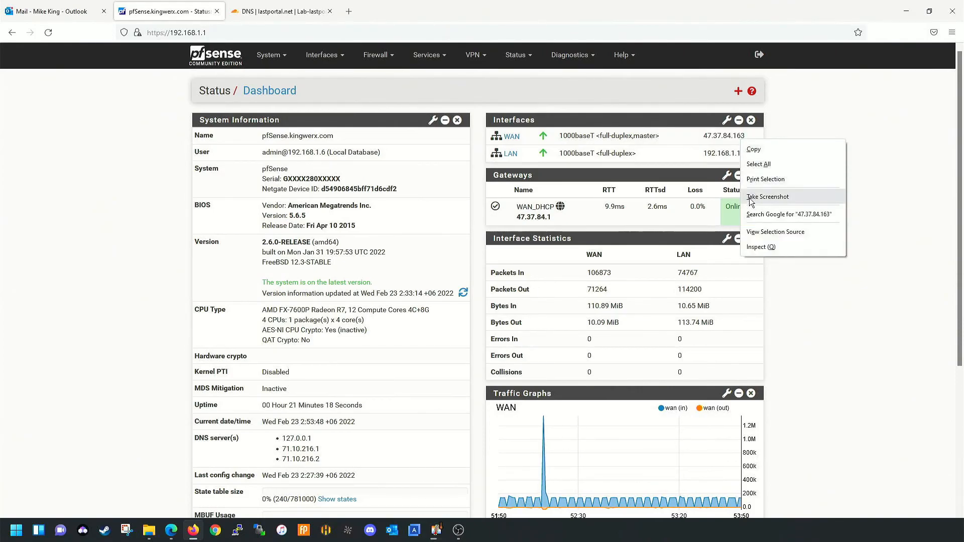
click(751, 149)
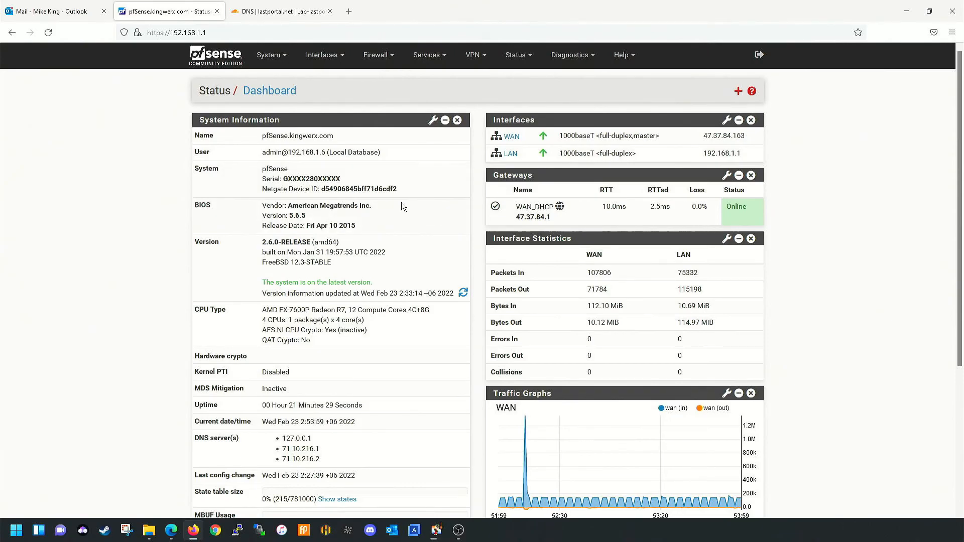
key(ctrl+Tab)
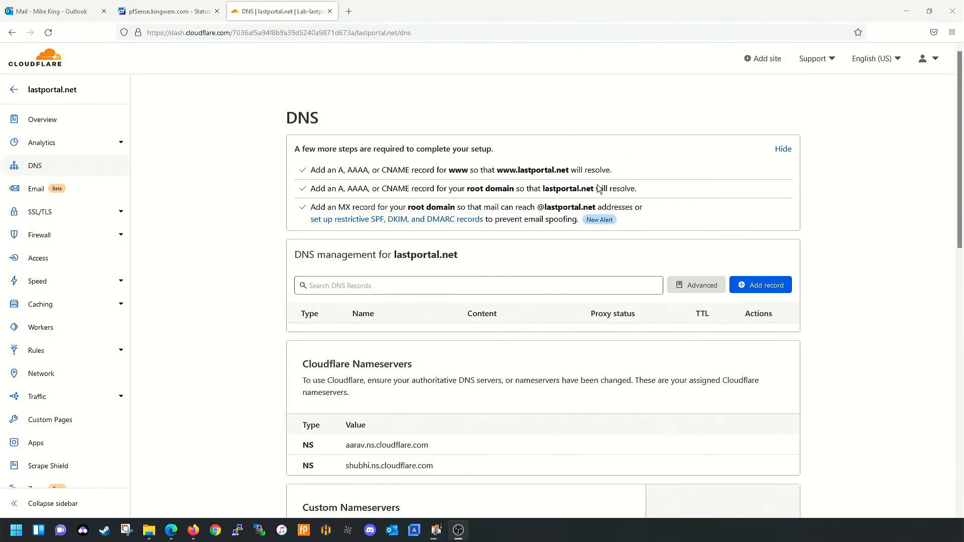
- Start a new DNS record and search the existing records for lastportal.net
click(761, 284)
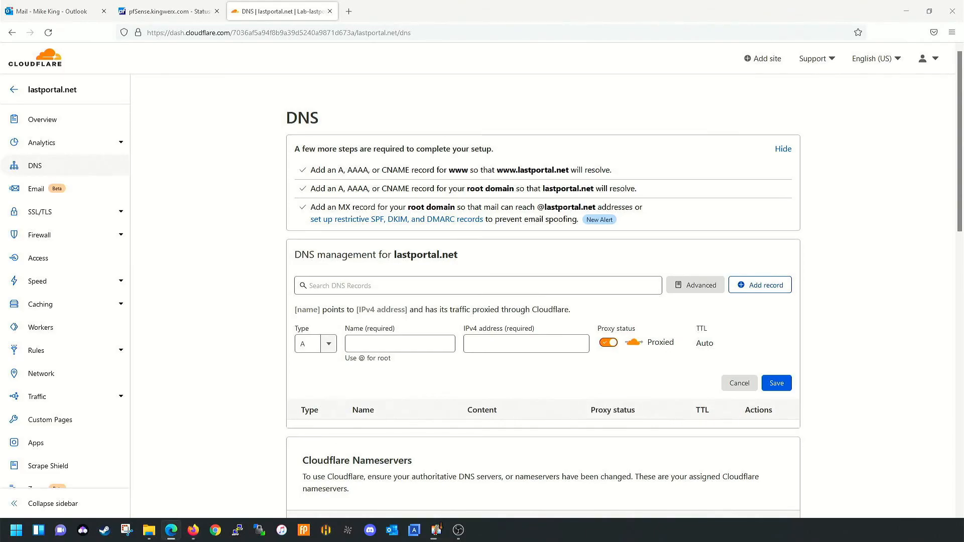
click(379, 290)
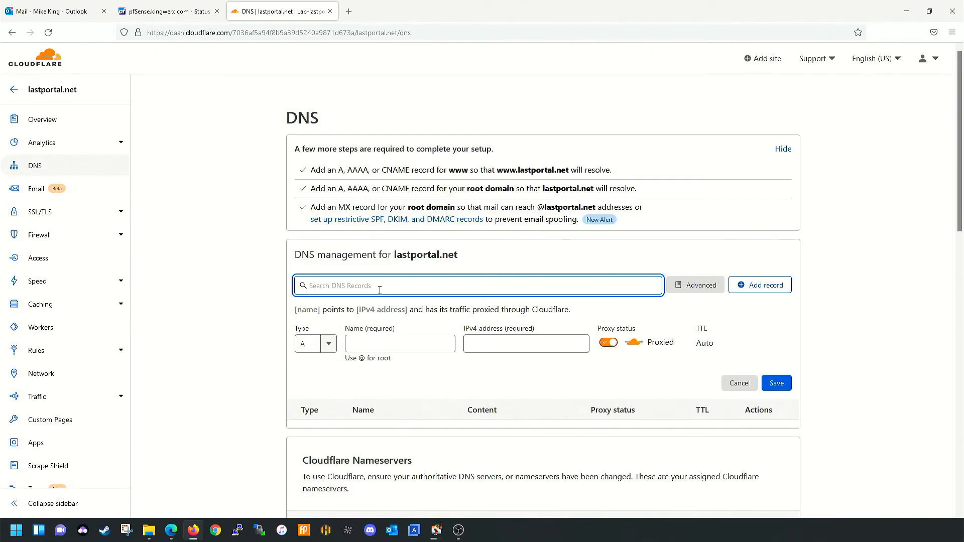
text(laas)
text(las)
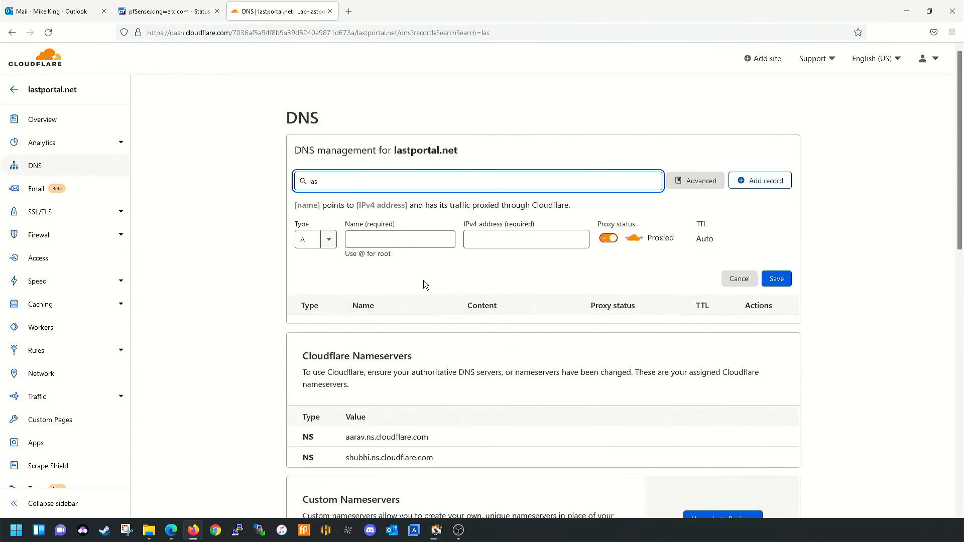
text(tportal.net)
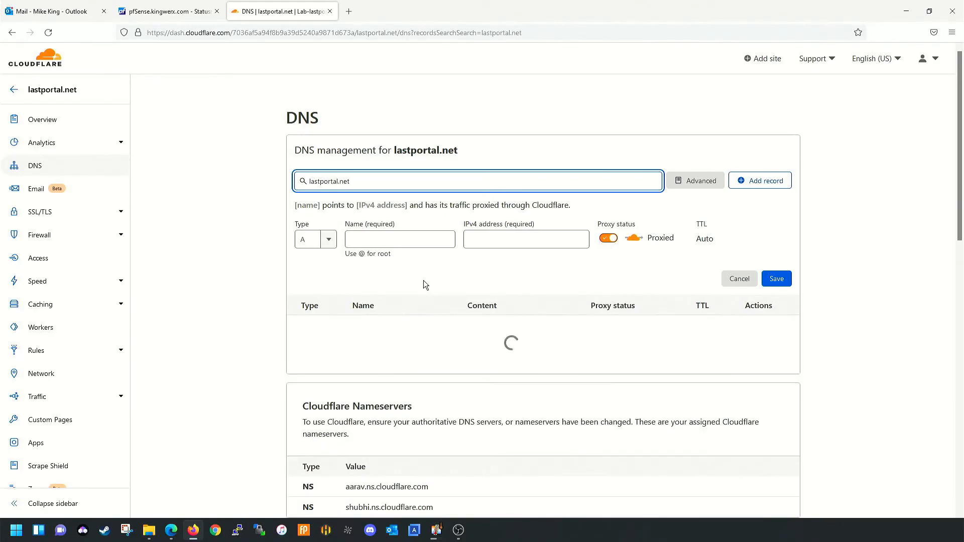
key(ctrl+a)
key(ctrl+c)
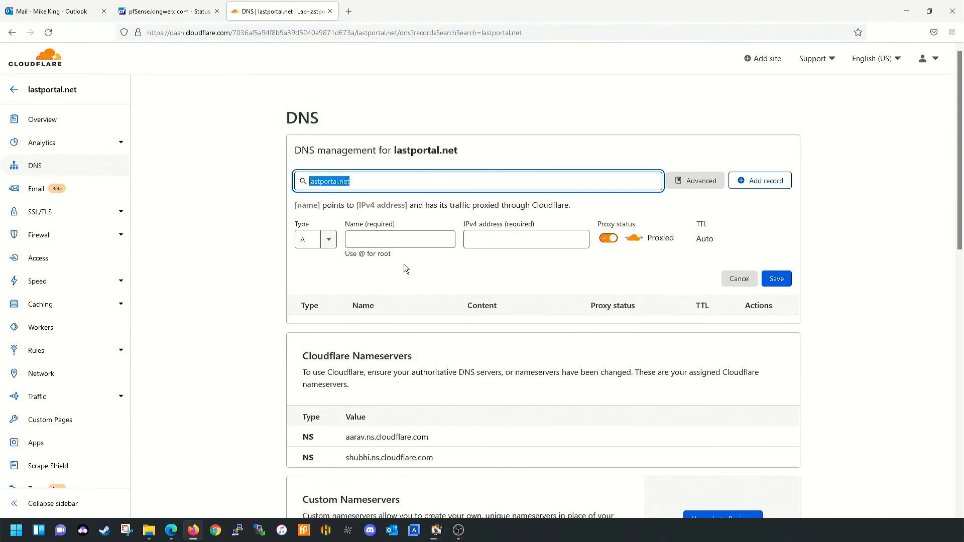
- Paste the copied value as the A record's IPv4 address, set it DNS only, and try saving
click(398, 240)
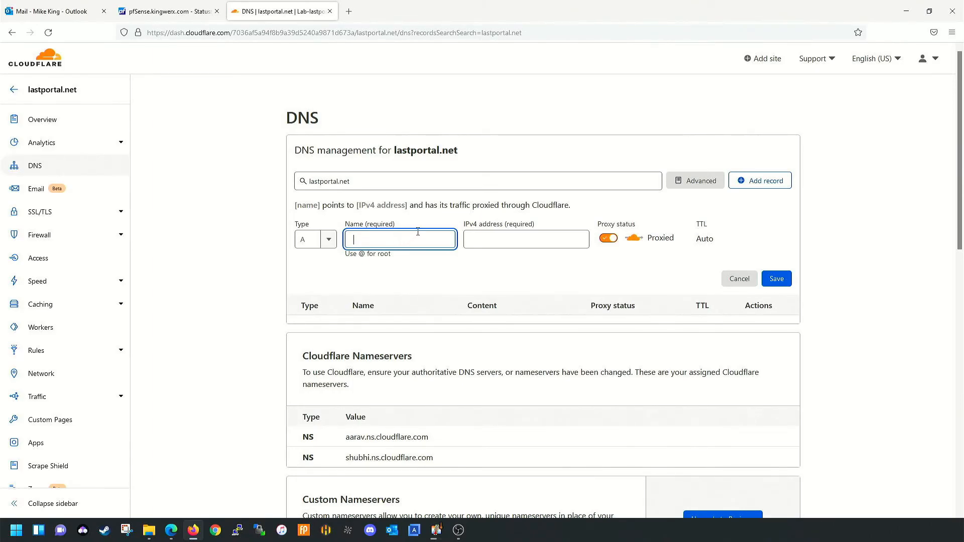
click(484, 236)
right_click(483, 236)
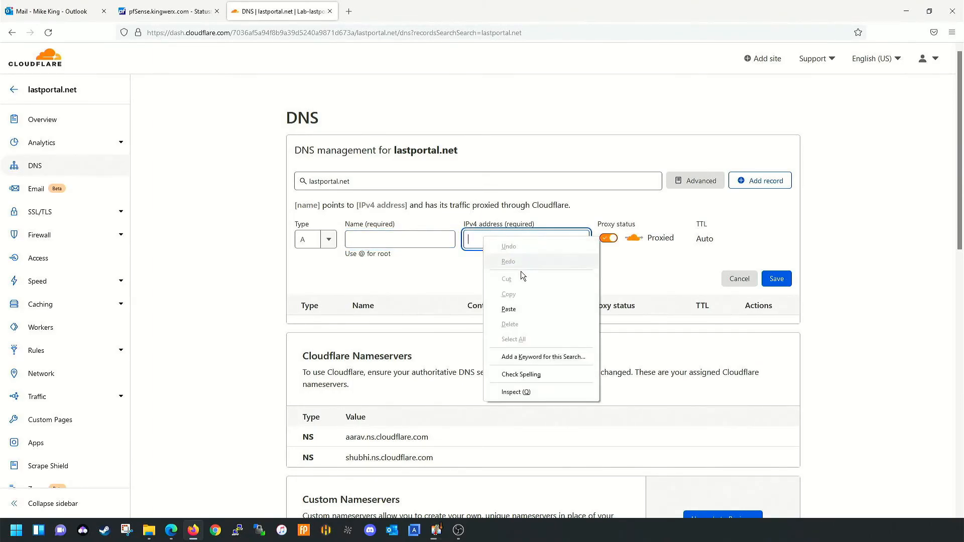
click(525, 308)
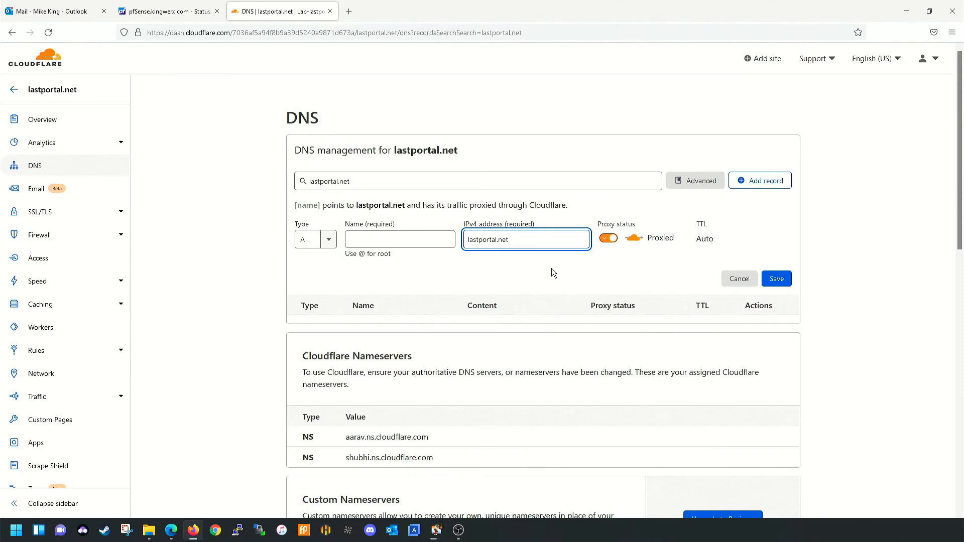
click(608, 239)
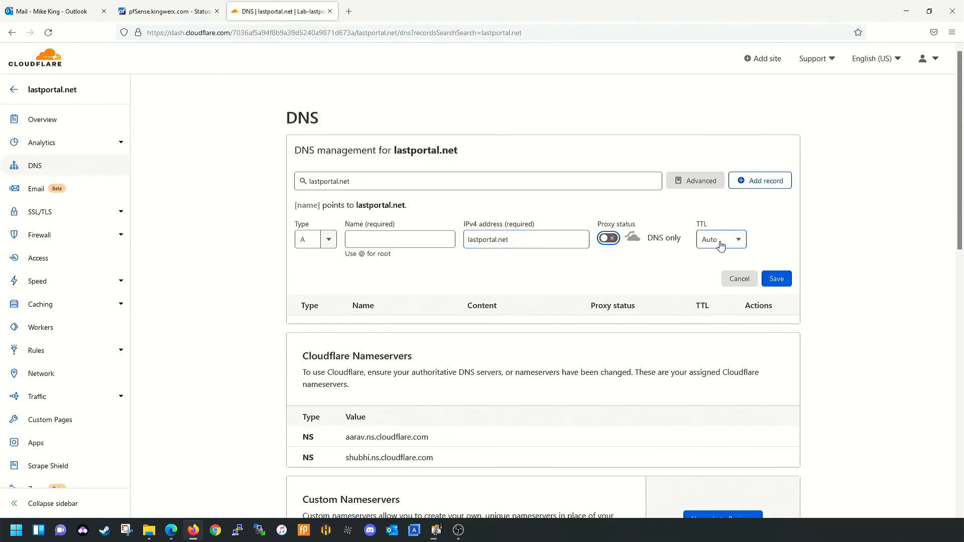
click(329, 240)
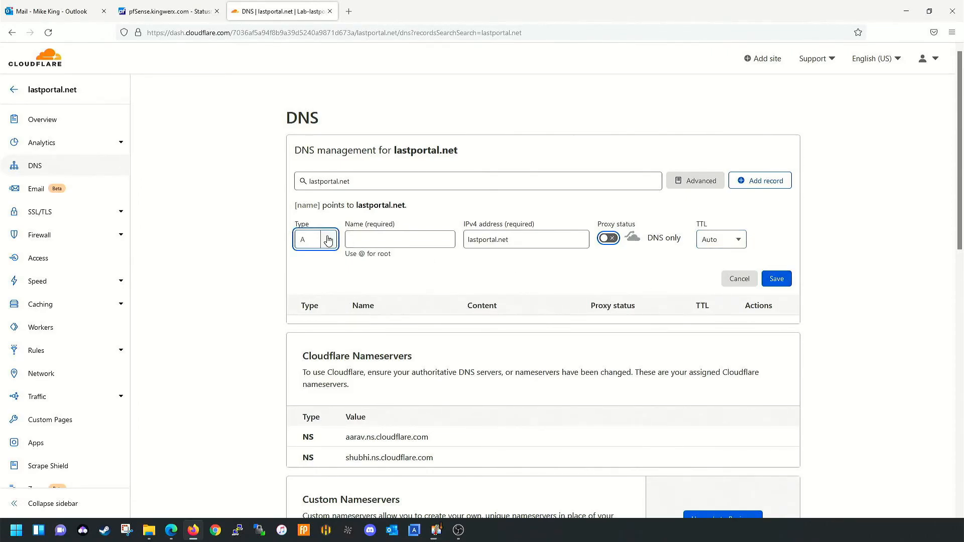
click(774, 281)
- Clear the record search and paste lastportal.net as the A record name
click(377, 233)
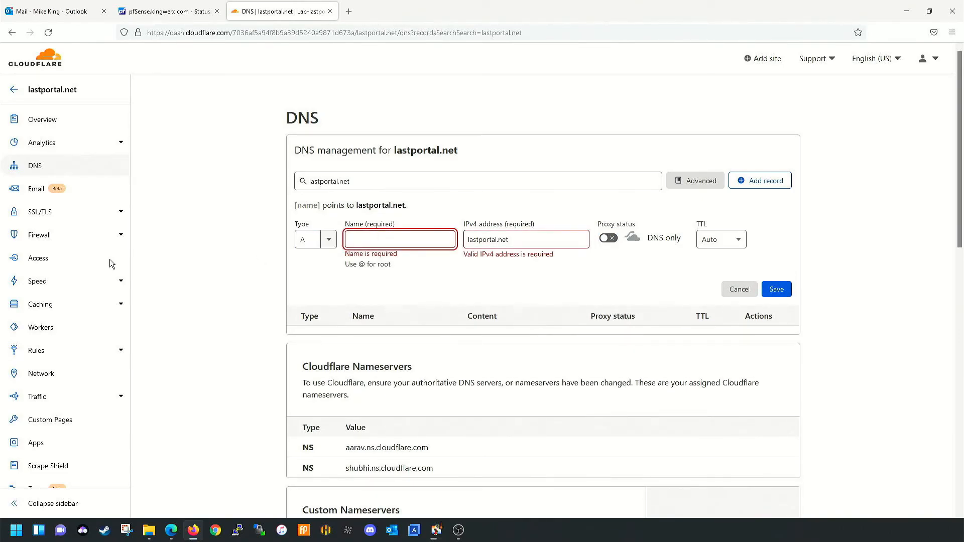
key(alt+Tab)
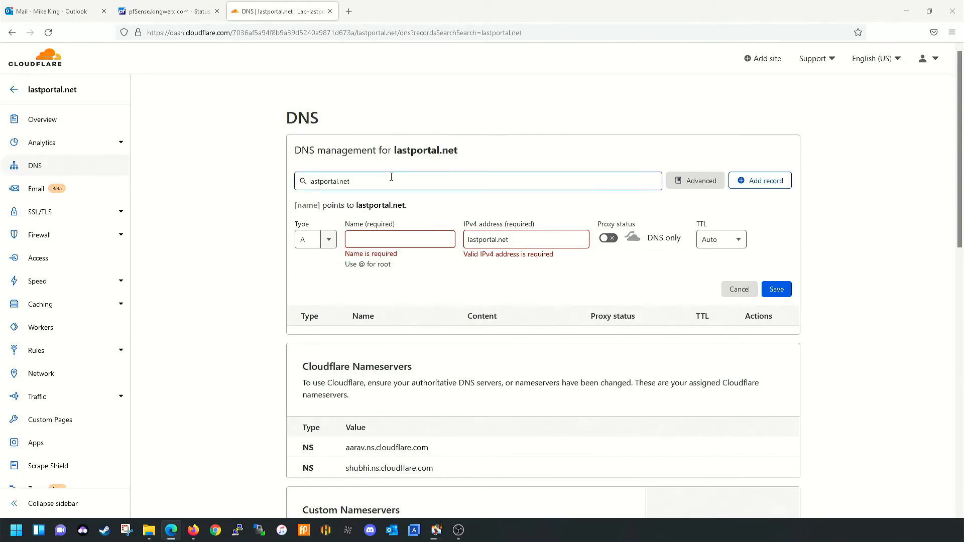
click(376, 182)
click(376, 183)
key(ctrl+c)
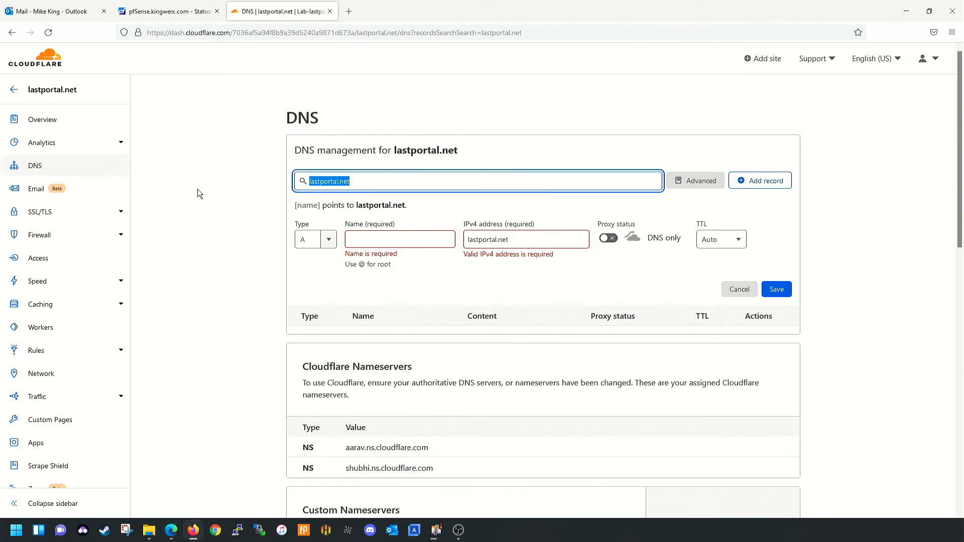
key(BackSpace)
click(388, 347)
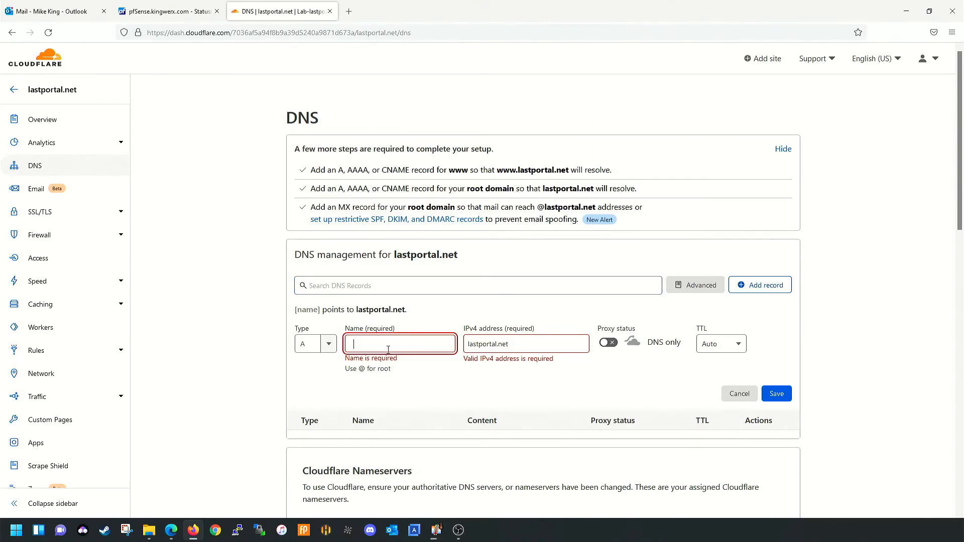
key(ctrl+v)
click(527, 345)
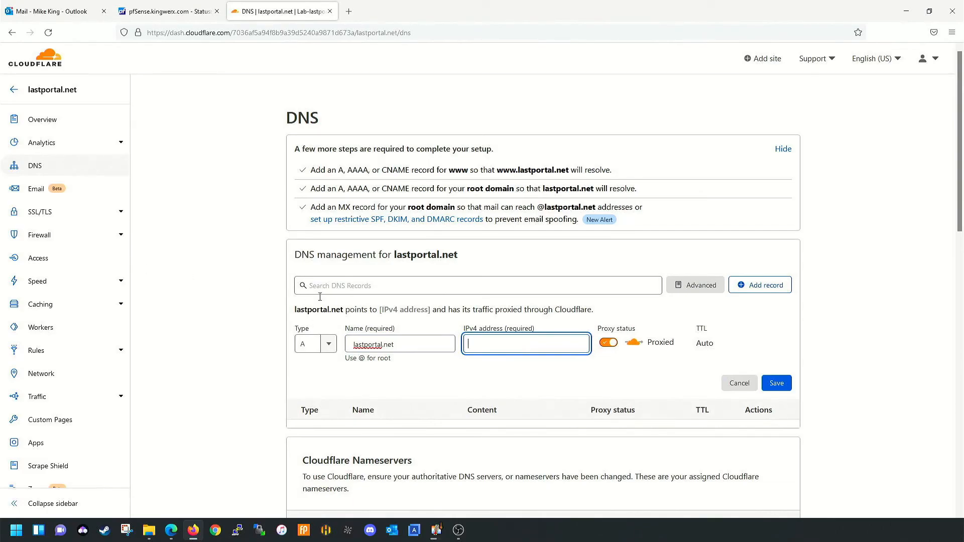
click(168, 11)
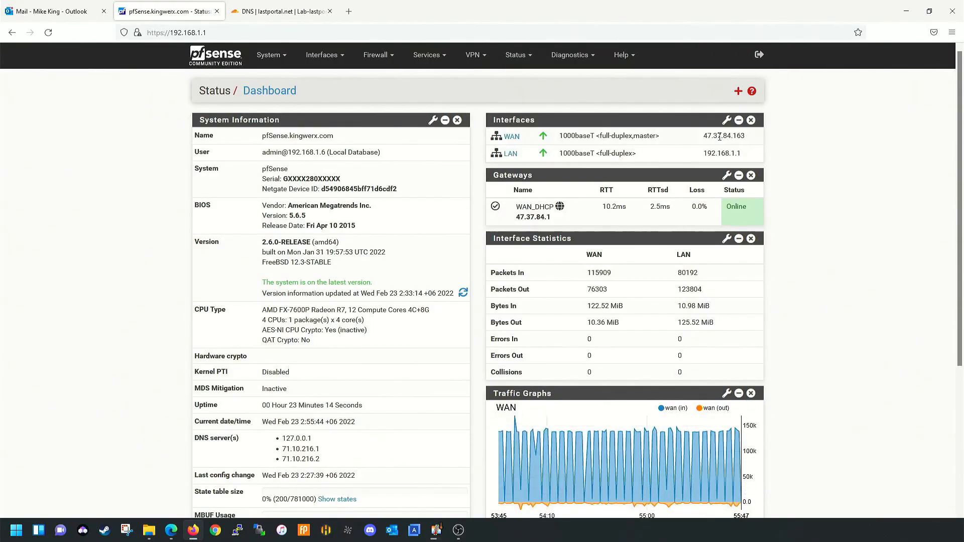
drag(701, 136, 745, 136)
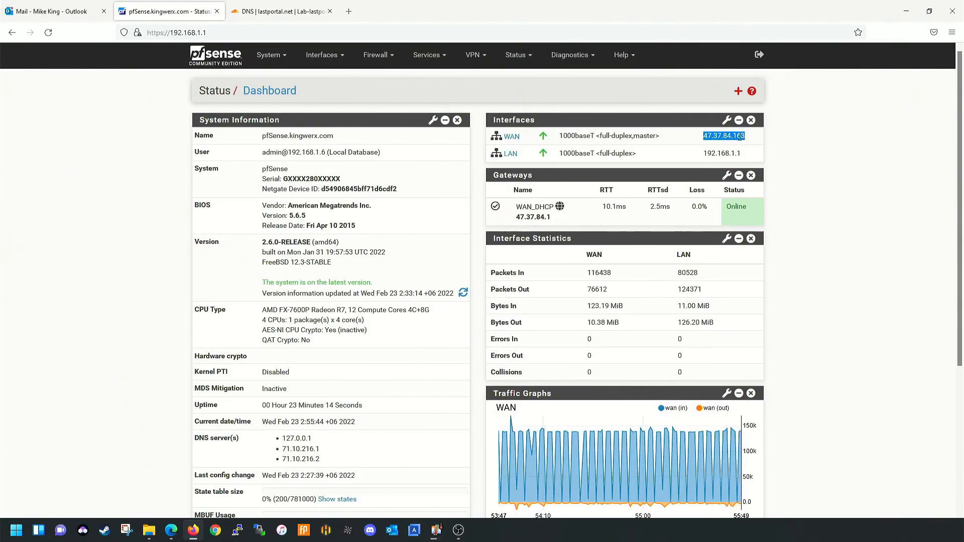
right_click(747, 140)
click(749, 147)
click(282, 11)
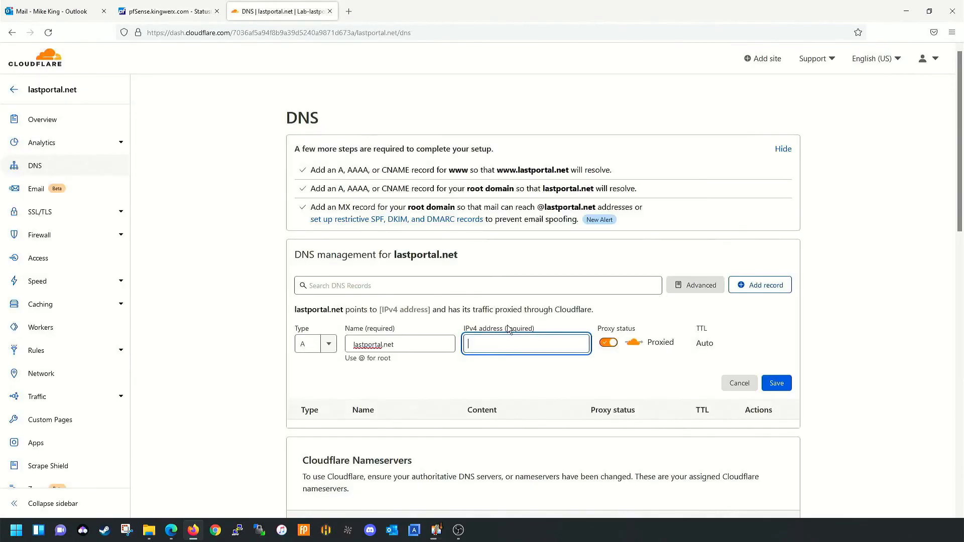
key(ctrl+v)
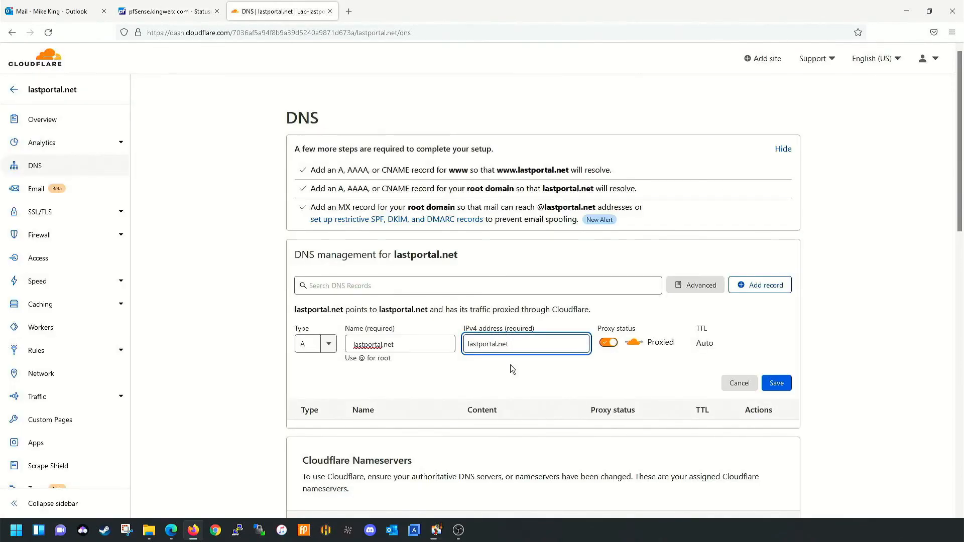
- Re-copy the full WAN address in pfSense and select the wrong IPv4 value in Cloudflare
click(209, 5)
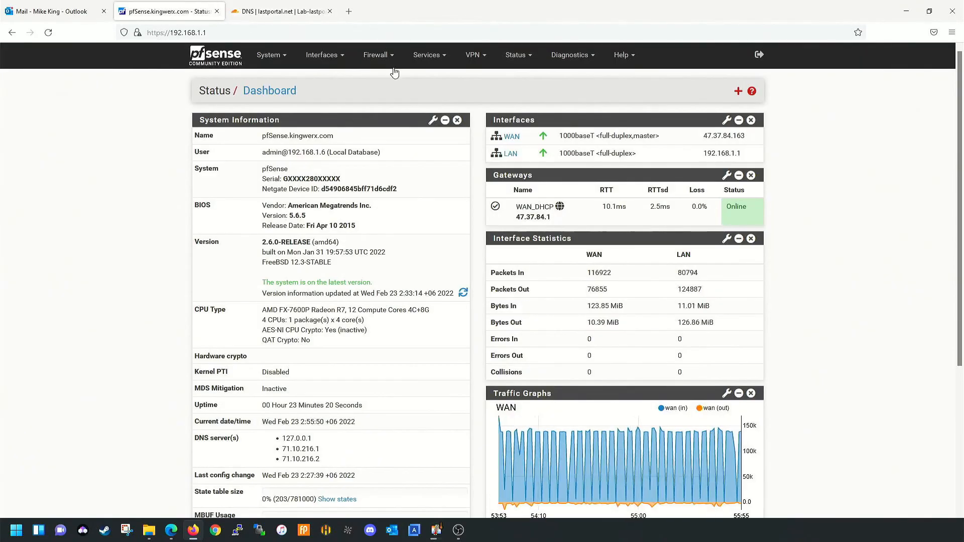
drag(703, 136, 745, 140)
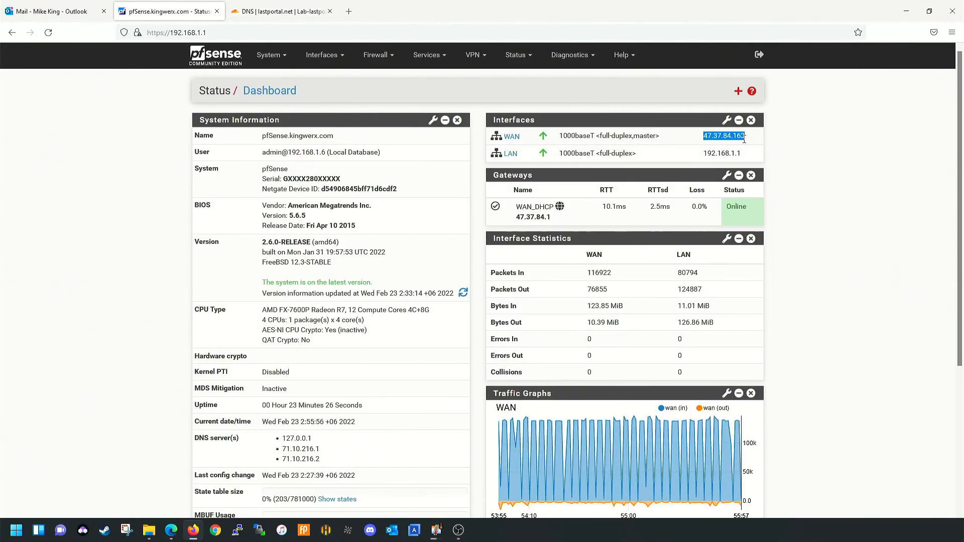
right_click(744, 139)
click(756, 149)
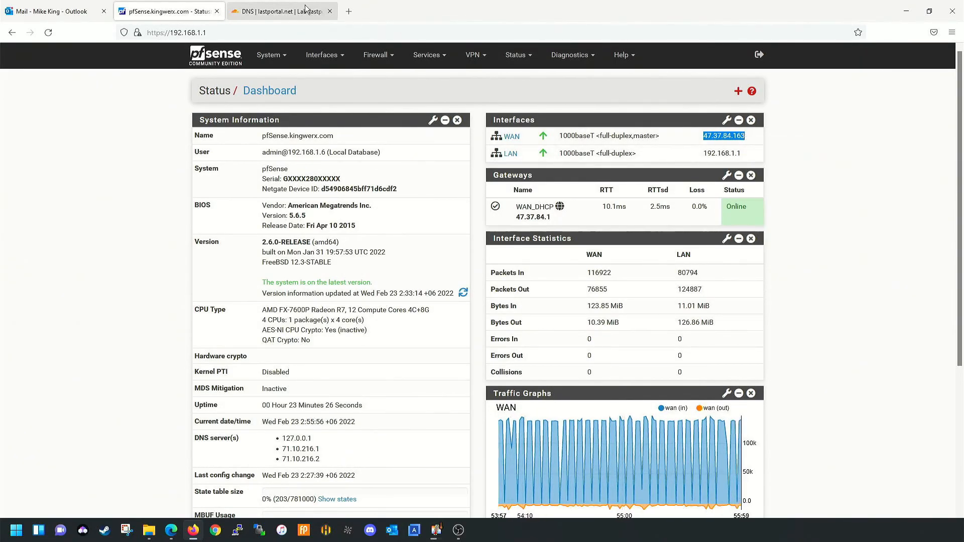
click(281, 11)
key(ctrl+a)
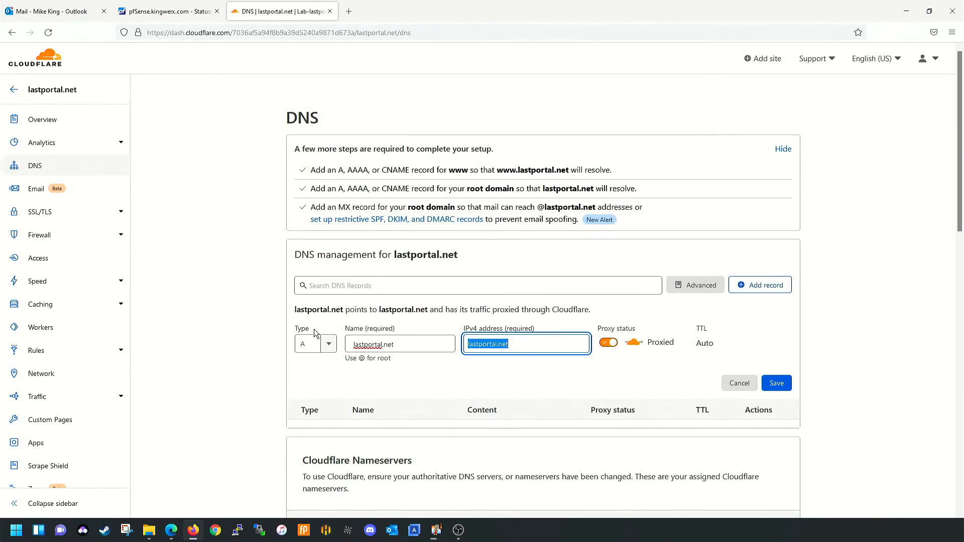
- Point the lastportal.net A record to 47.37.84.163, make it DNS only, and save
key(ctrl+v)
click(606, 344)
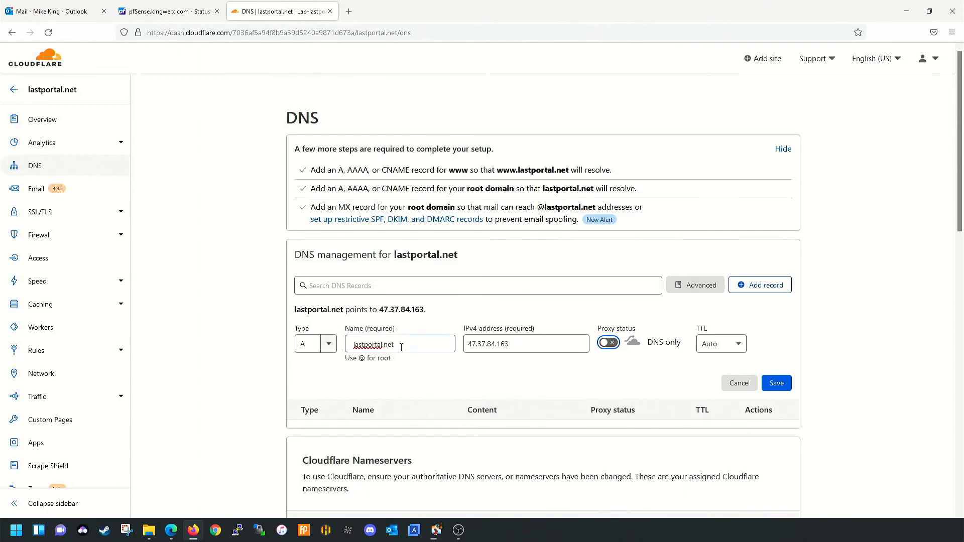
click(777, 383)
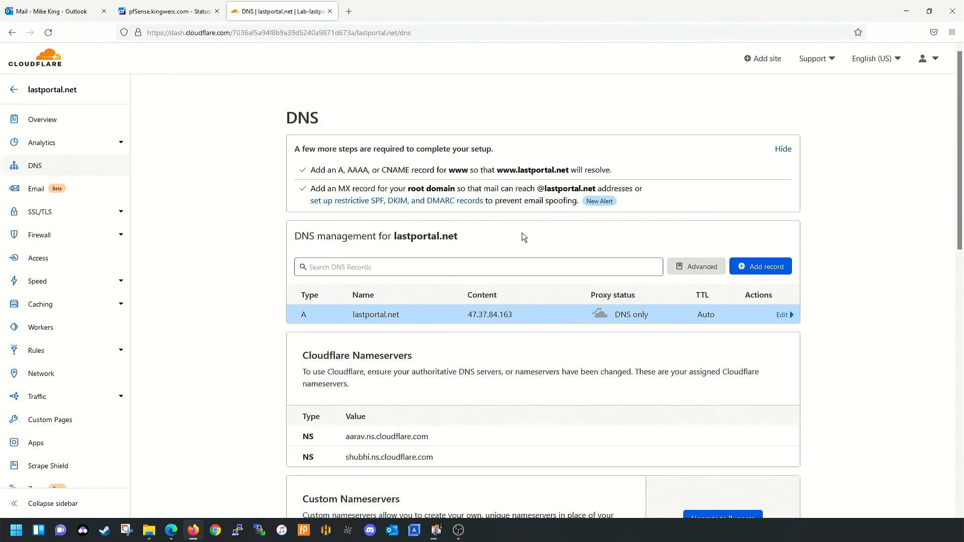
click(377, 271)
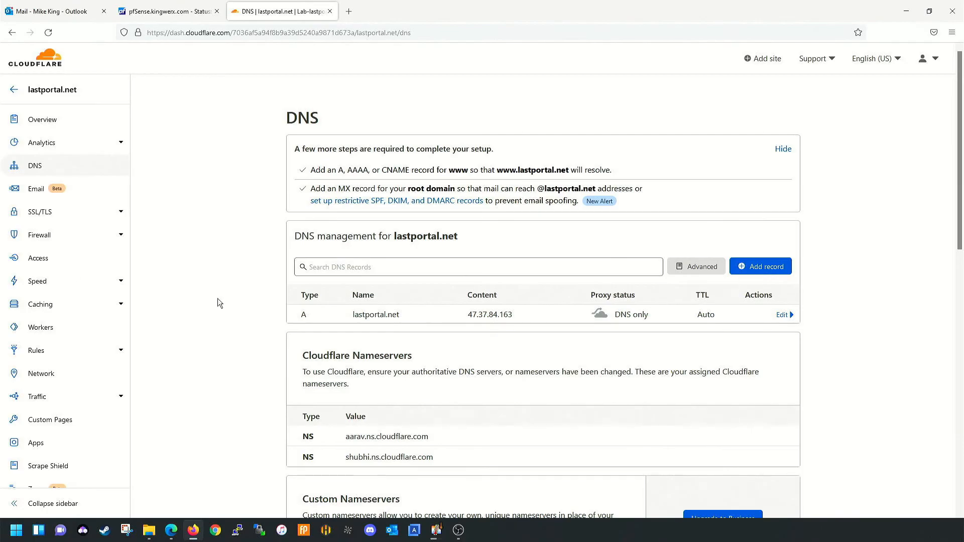
key(alt+Tab)
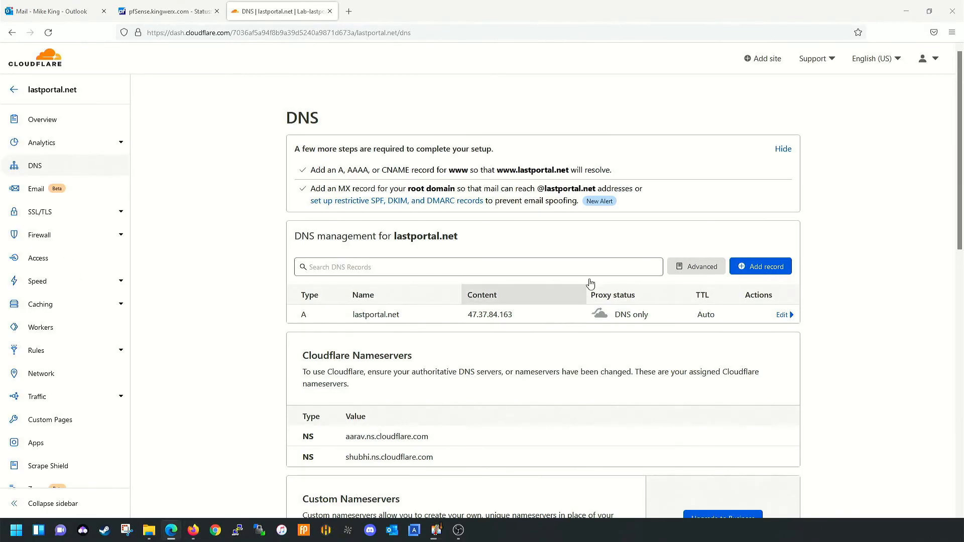
- Try to save a new CNAME record named www with the WAN address pasted as target
click(780, 267)
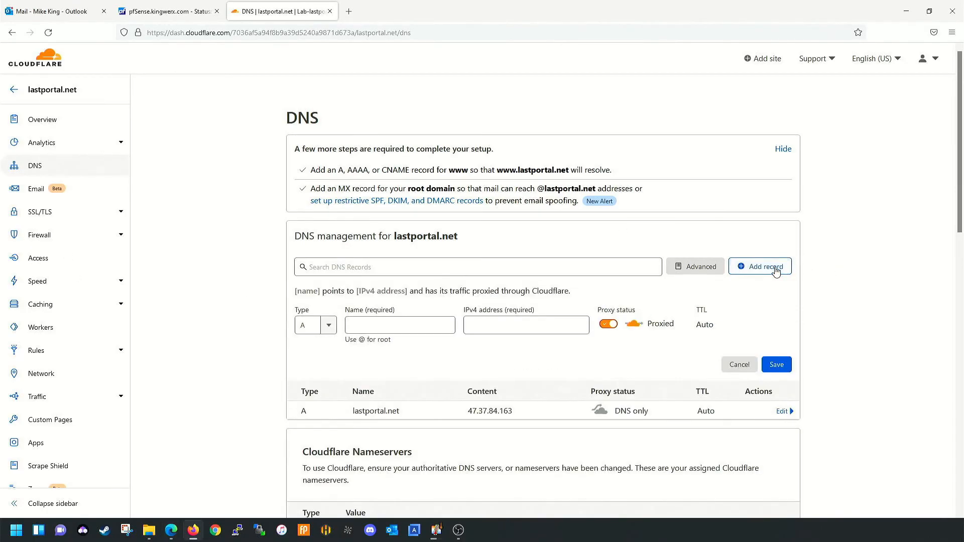
click(321, 324)
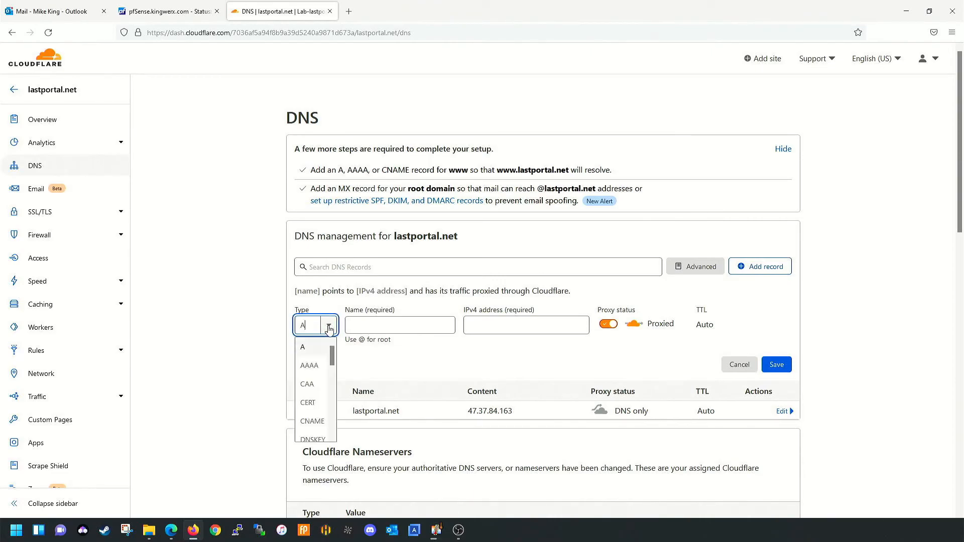
click(309, 424)
click(387, 321)
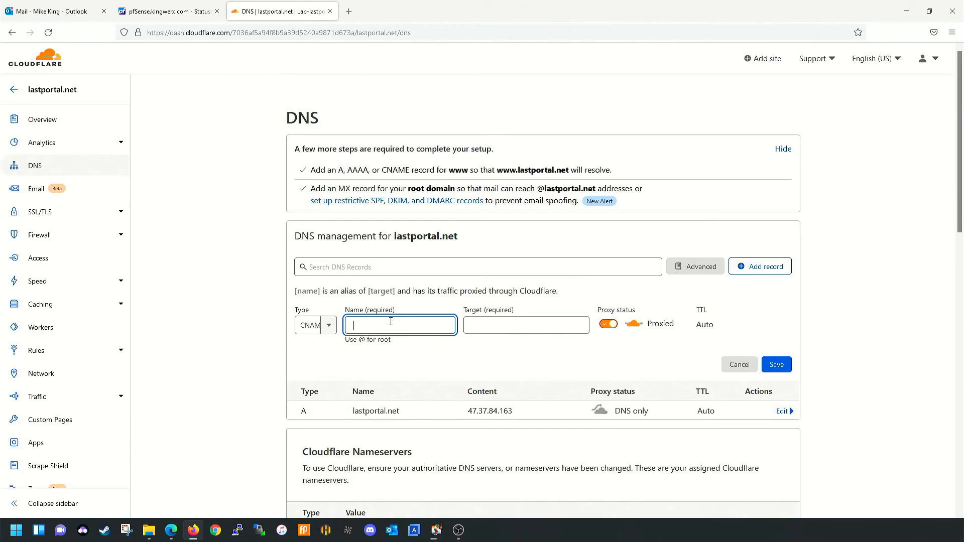
text(www)
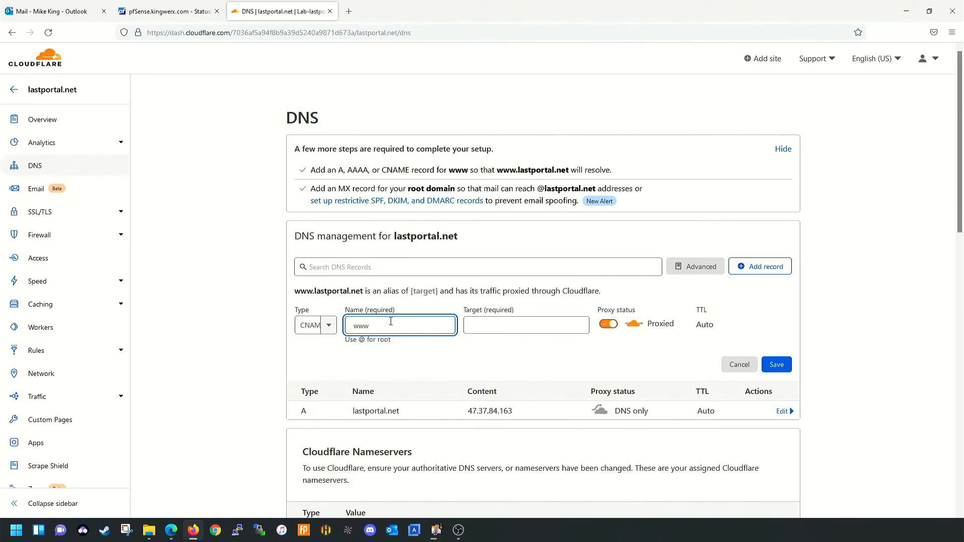
click(519, 327)
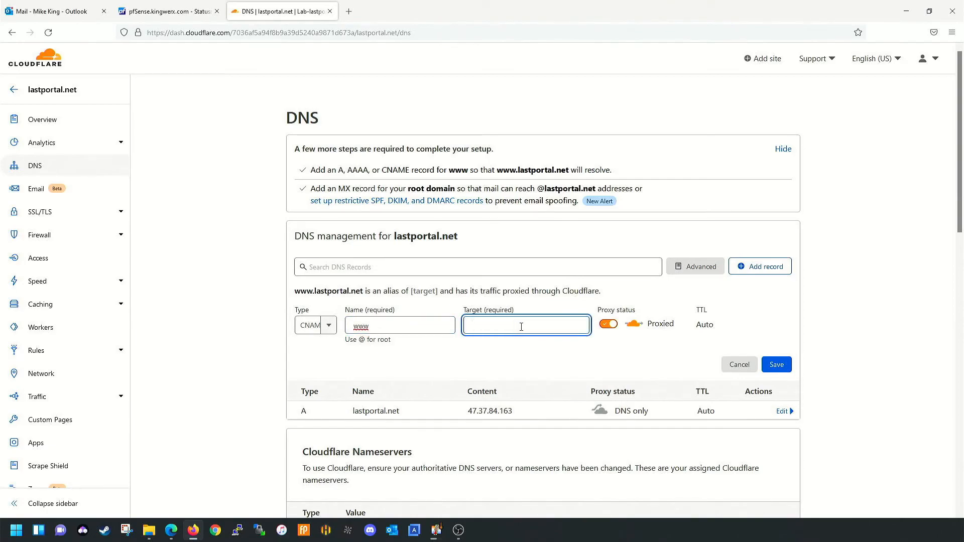
key(ctrl+v)
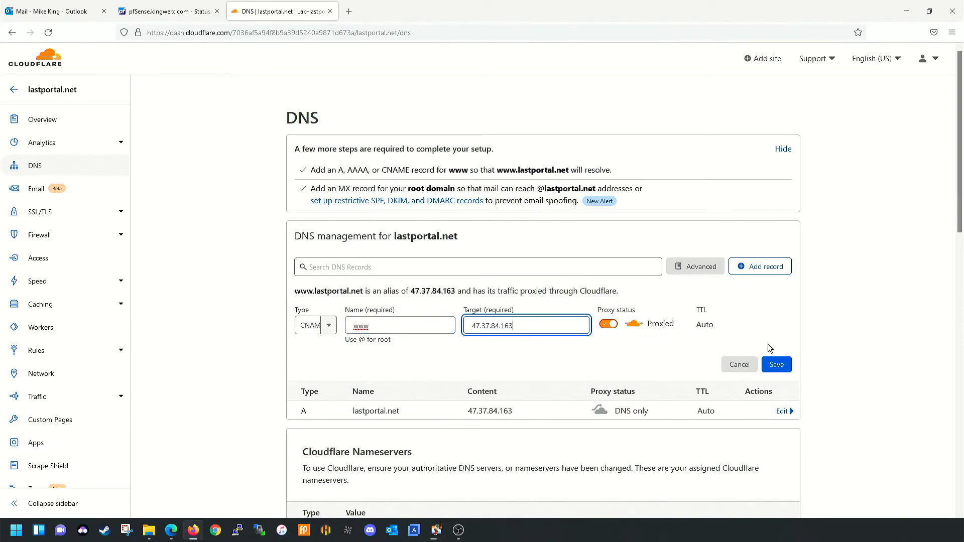
click(777, 365)
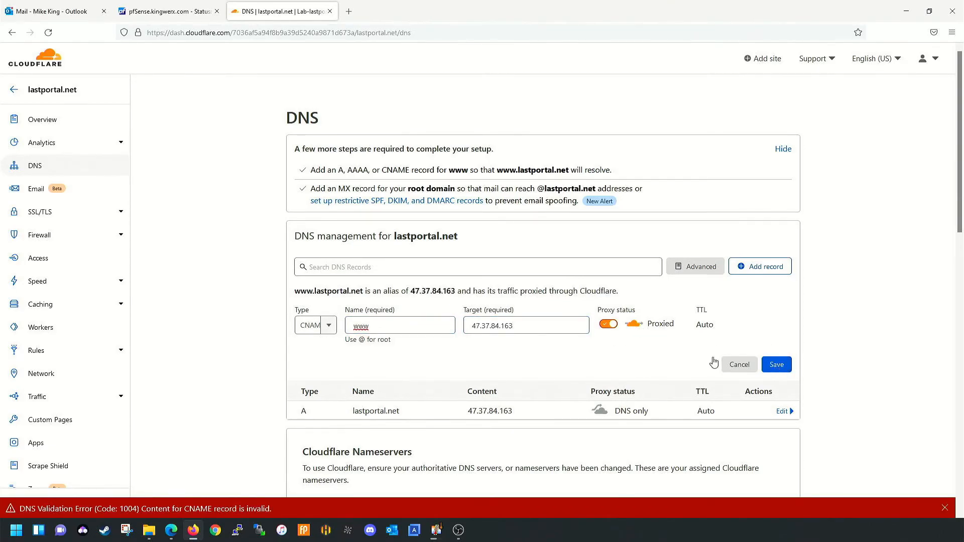
- Change the www target to lastportal.net, set it DNS only, and save
triple_click(532, 325)
key(ctrl+c)
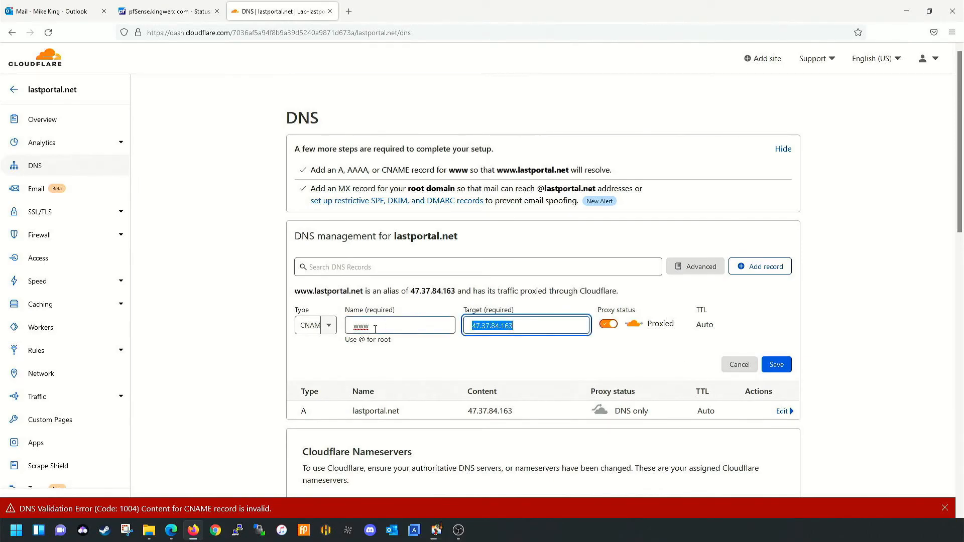
text(lastport)
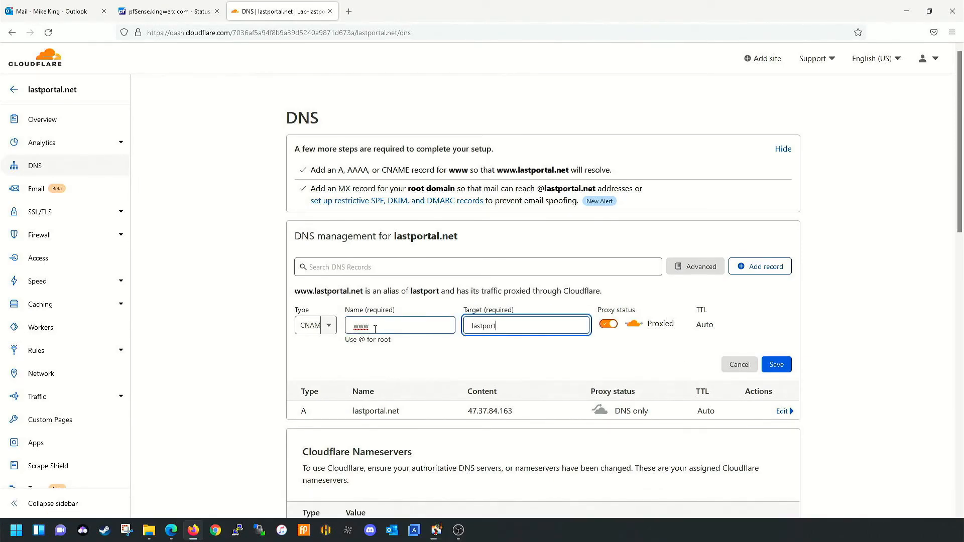
text(al.net)
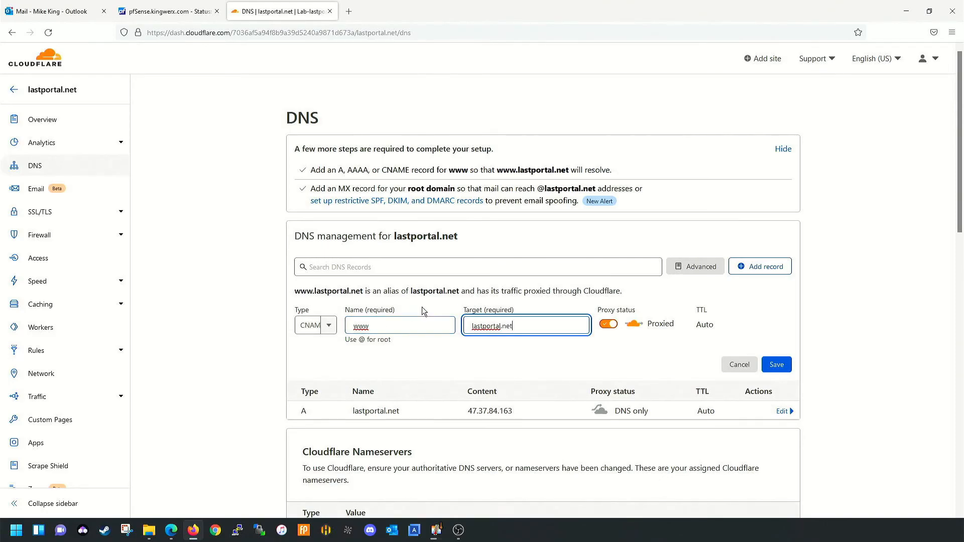
click(609, 324)
click(782, 365)
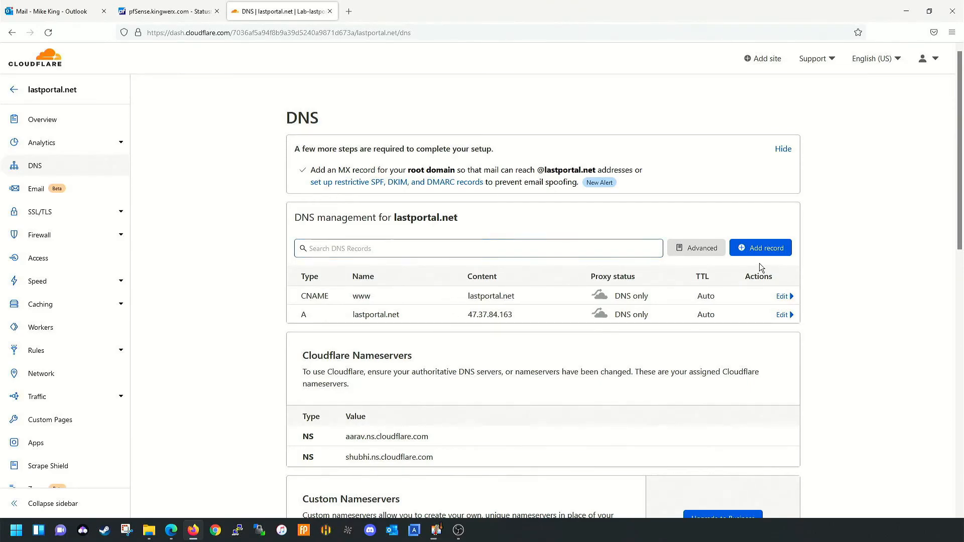
- Add a DNS only A record named mail pointing to 47.37.84.163
click(765, 249)
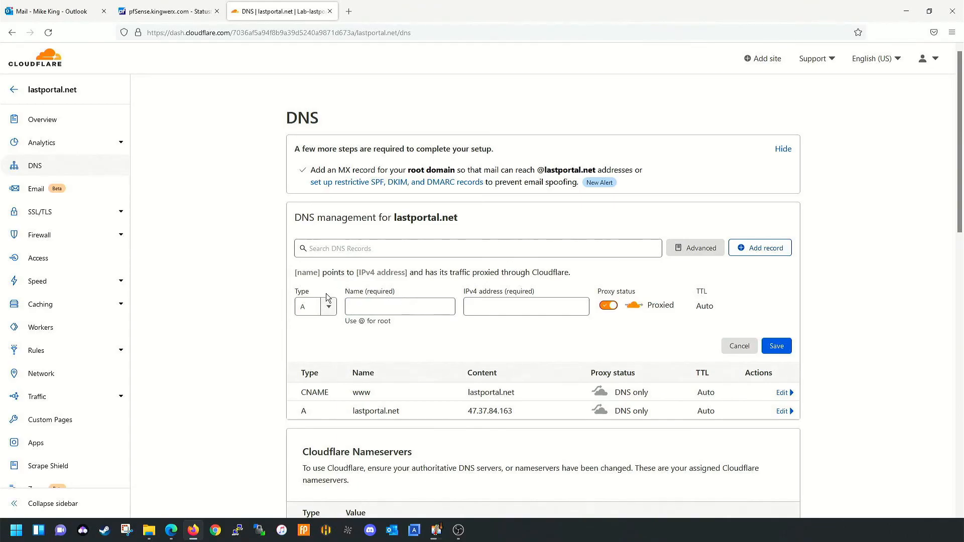
click(374, 307)
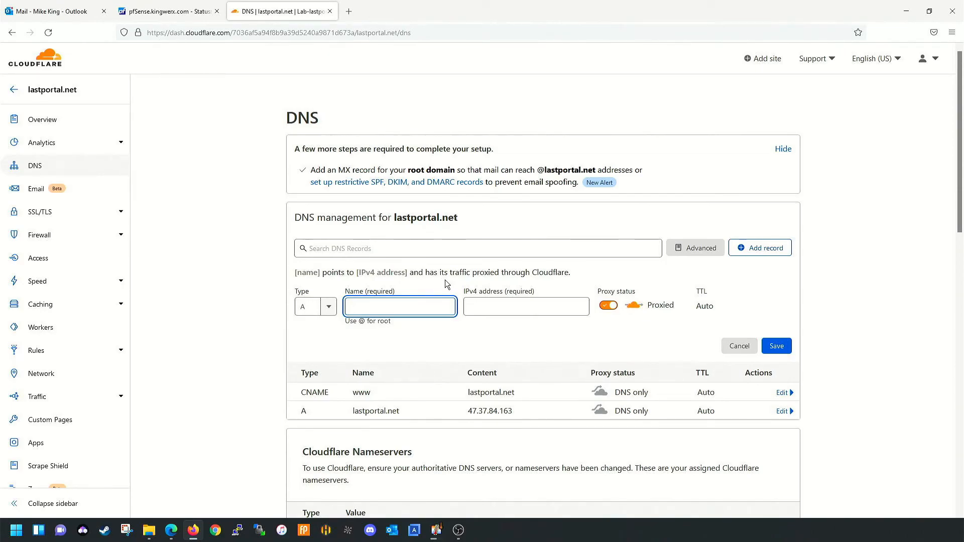
text(mail)
click(517, 306)
key(ctrl+v)
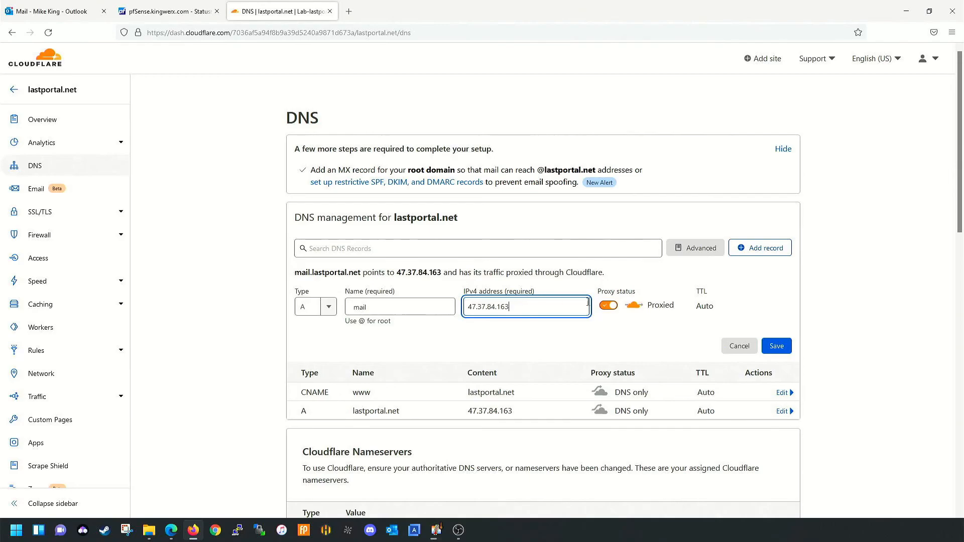
click(609, 306)
click(776, 346)
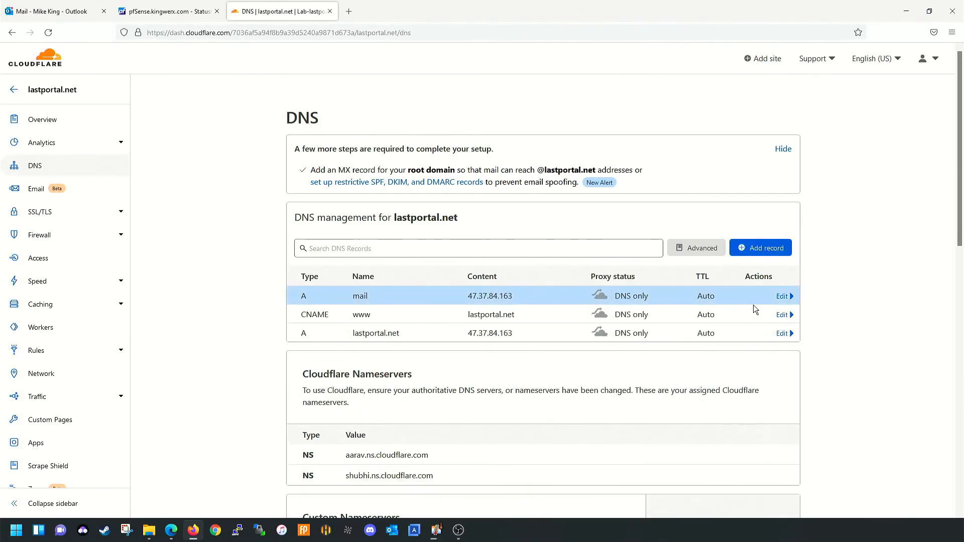
- Start another new DNS record and place the cursor in its Name field
click(771, 255)
click(419, 314)
click(421, 310)
- Save an autodiscover A record pointing to 47.37.84.163 as DNS only
text(autodiscover)
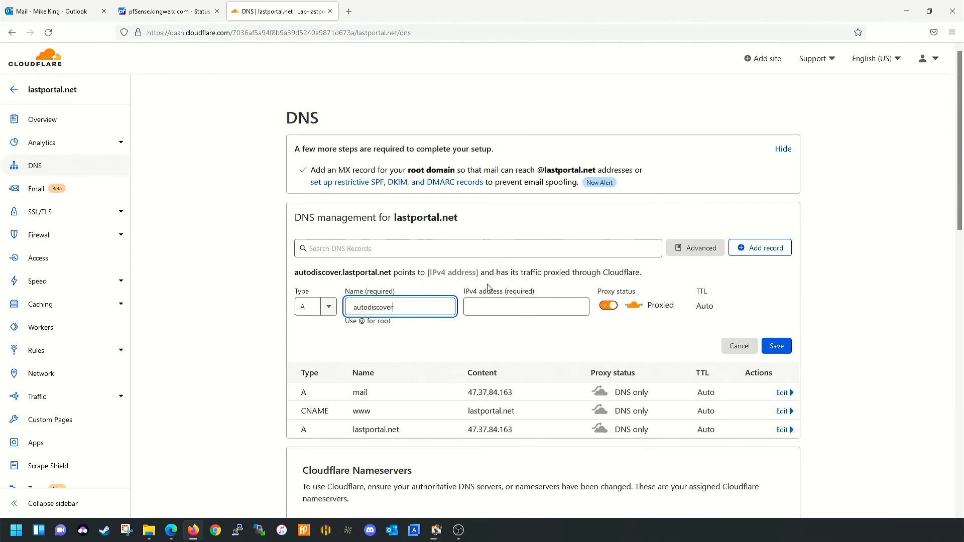
click(496, 308)
key(ctrl+v)
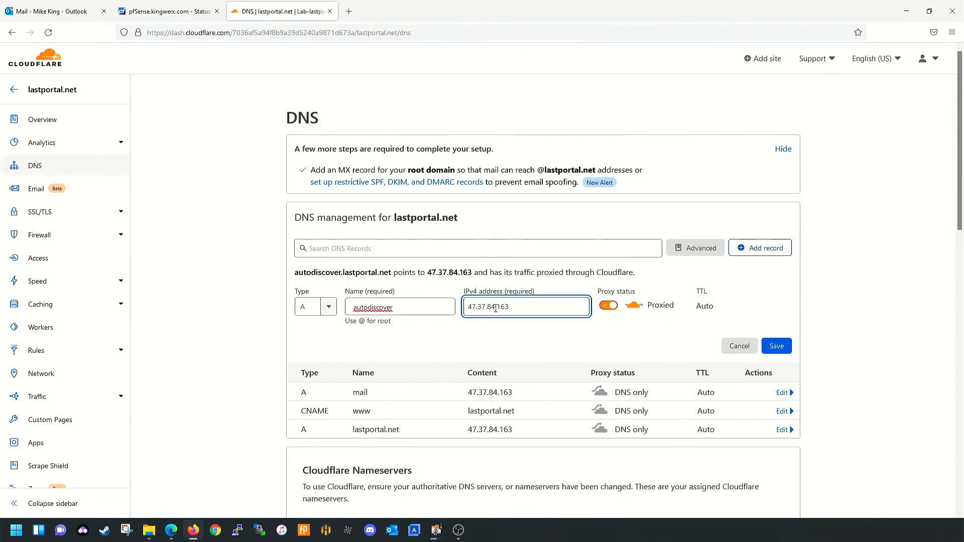
click(609, 306)
click(777, 346)
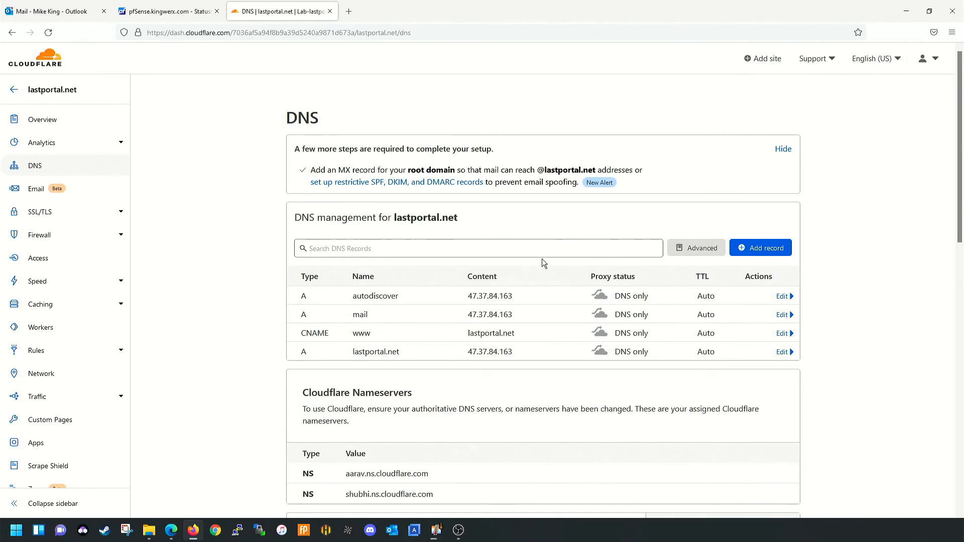
click(462, 244)
click(777, 257)
- Switch the new record's type to MX and enter an initial name, kingwerx.com
click(329, 312)
scroll(316, 371, down, 3)
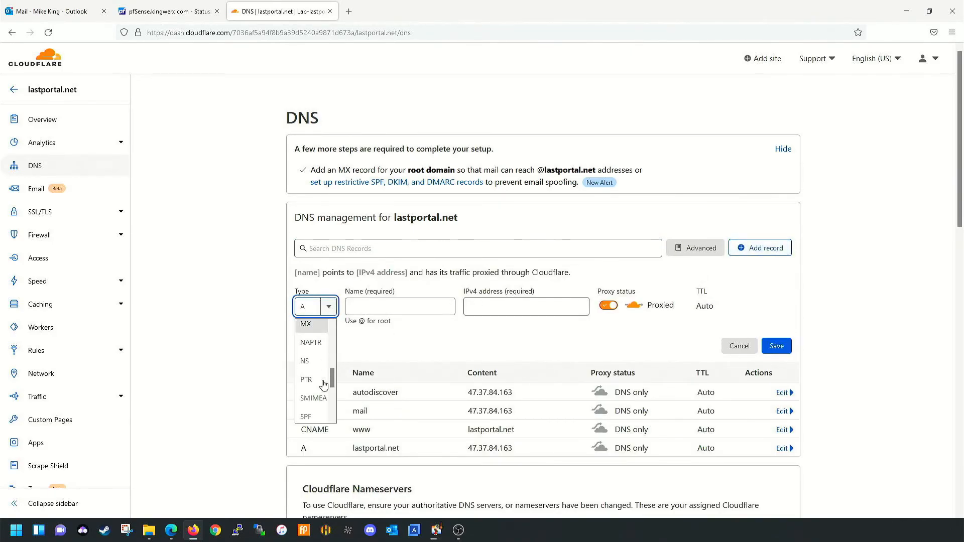
click(307, 324)
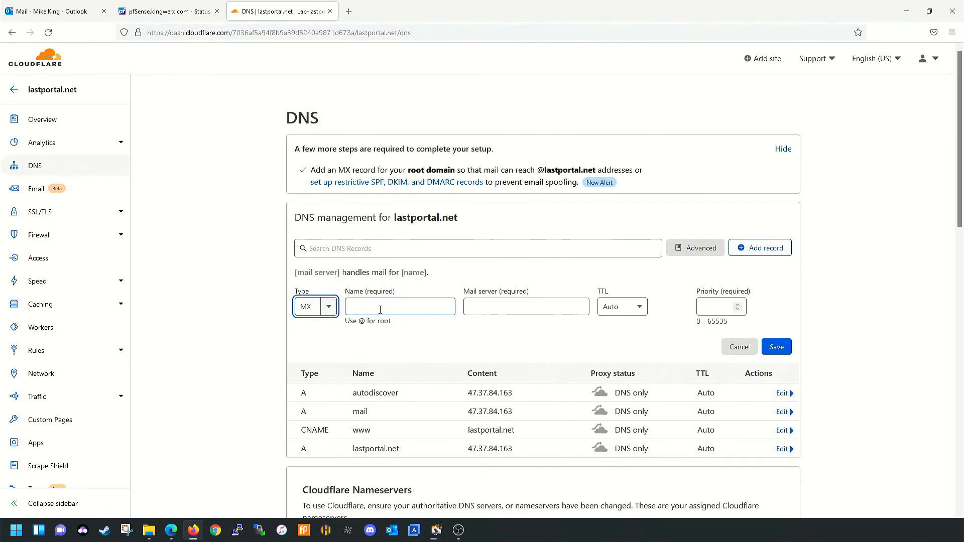
click(380, 309)
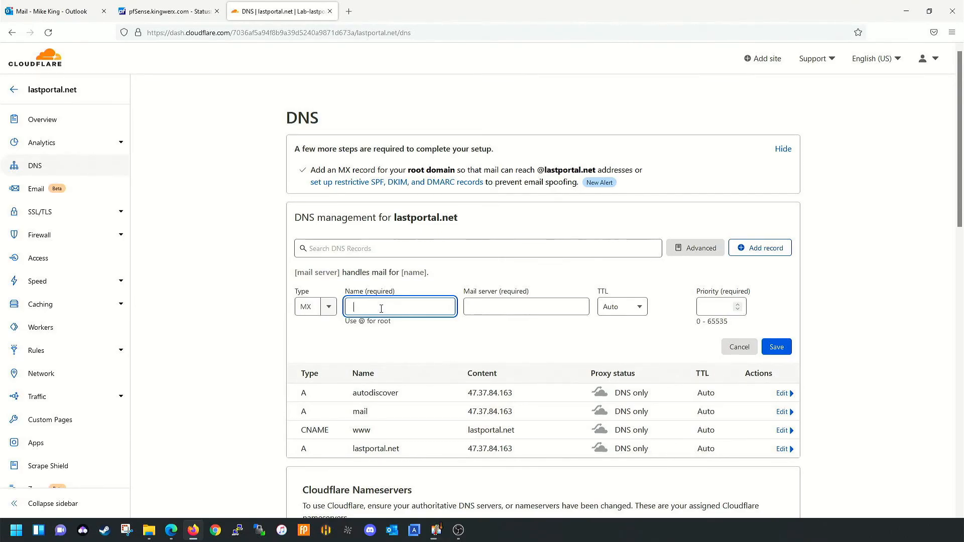
click(171, 530)
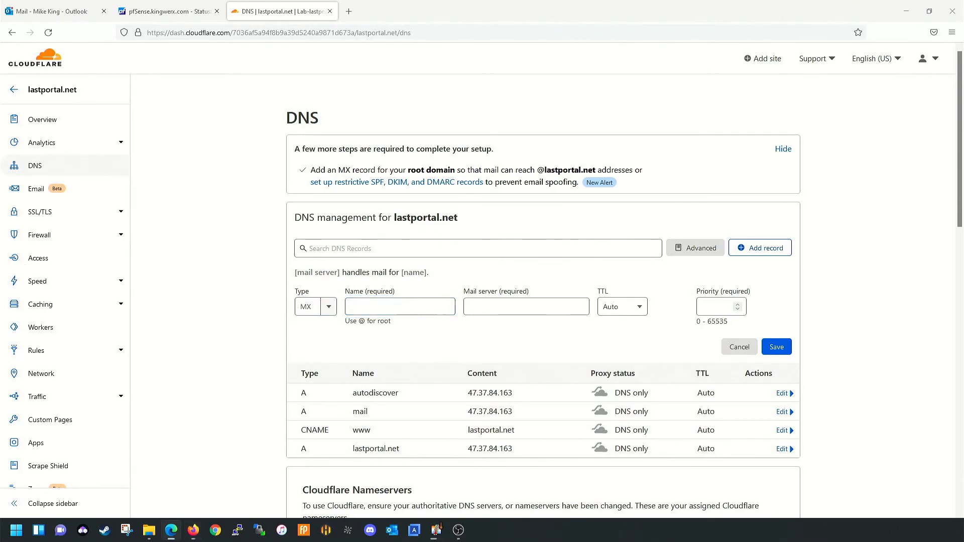
click(424, 306)
text(ki)
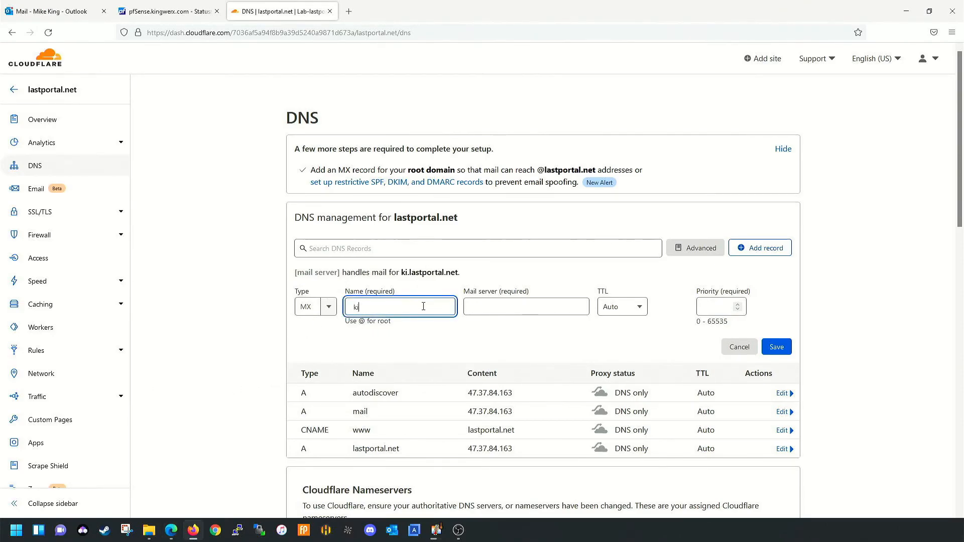
text(ngwerx.com)
key(Tab)
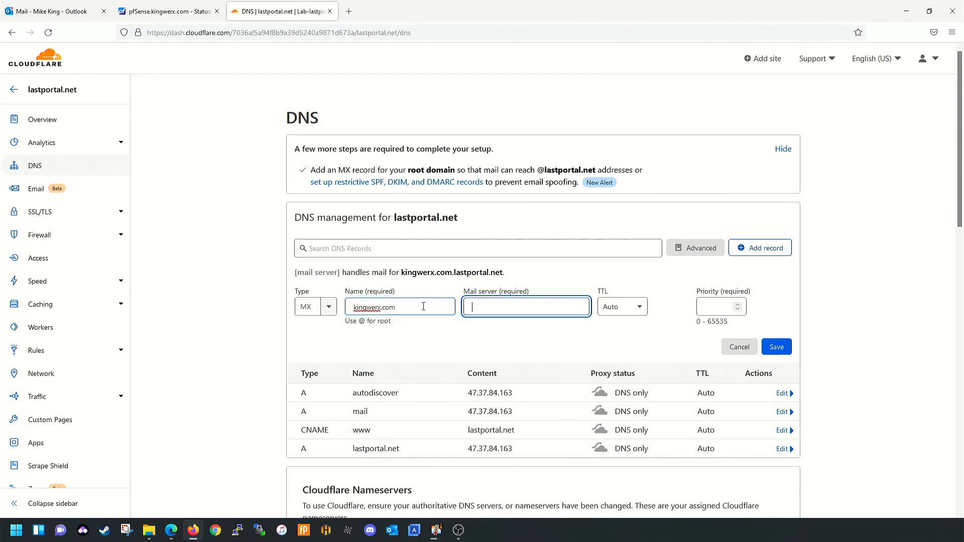
- Correct the MX name to lastportalnet, mail server mail.lastportal.net, priority 0, and save
text(mail)
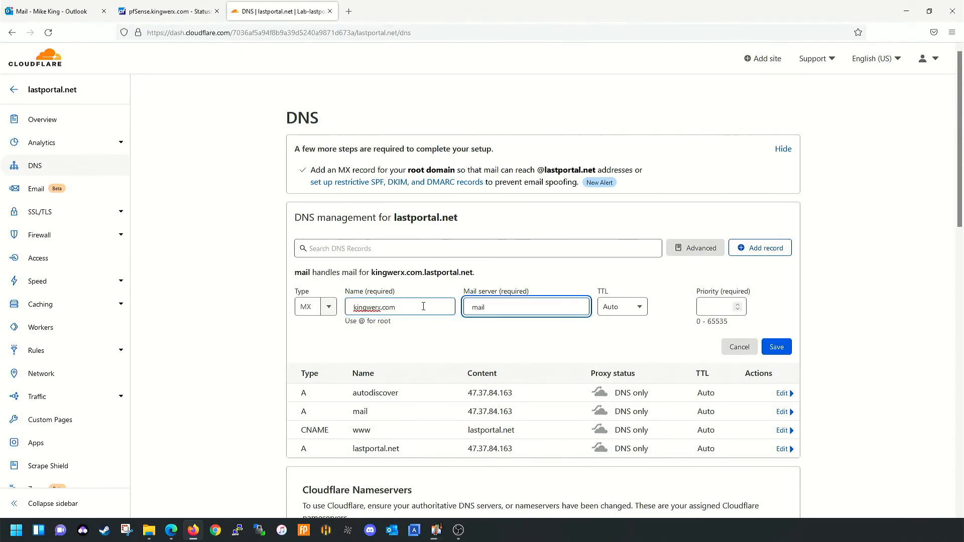
text(.kingw)
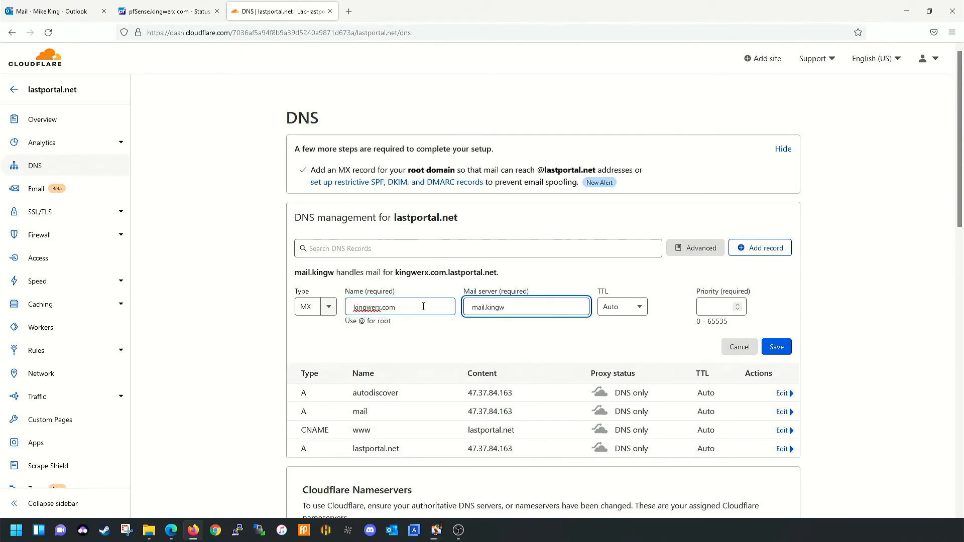
key(BackSpace)
key(BackSpace)
key(BackSpace)
key(BackSpace)
key(BackSpace)
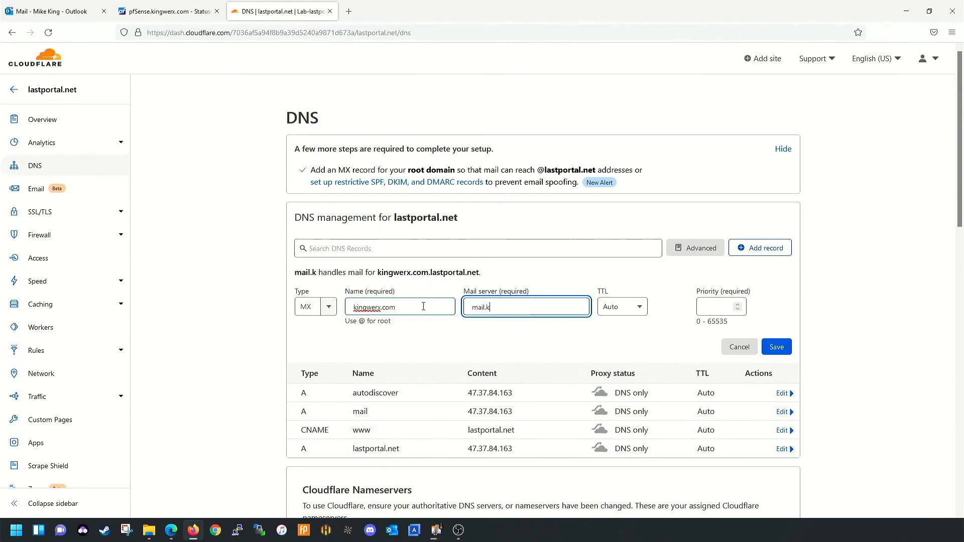
key(shift+Tab)
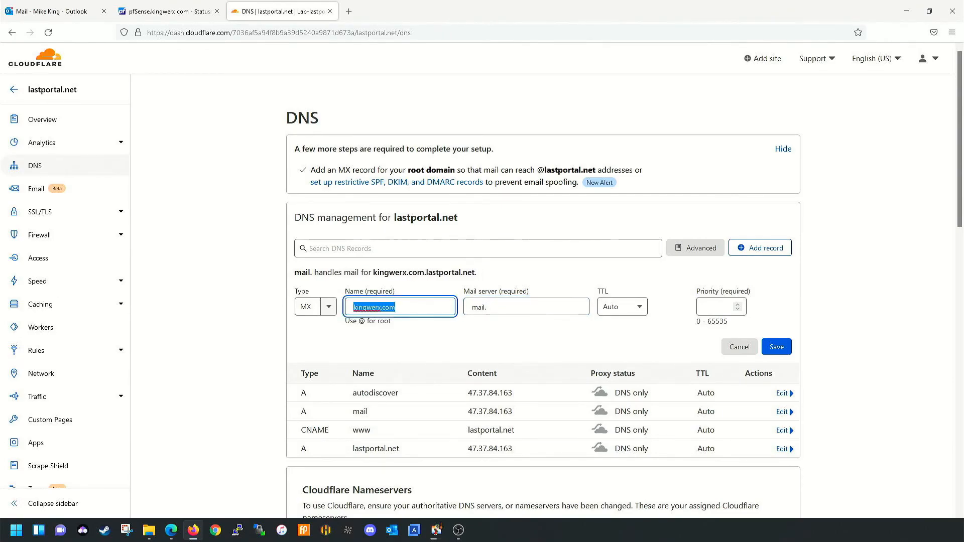
text(lastportalnet)
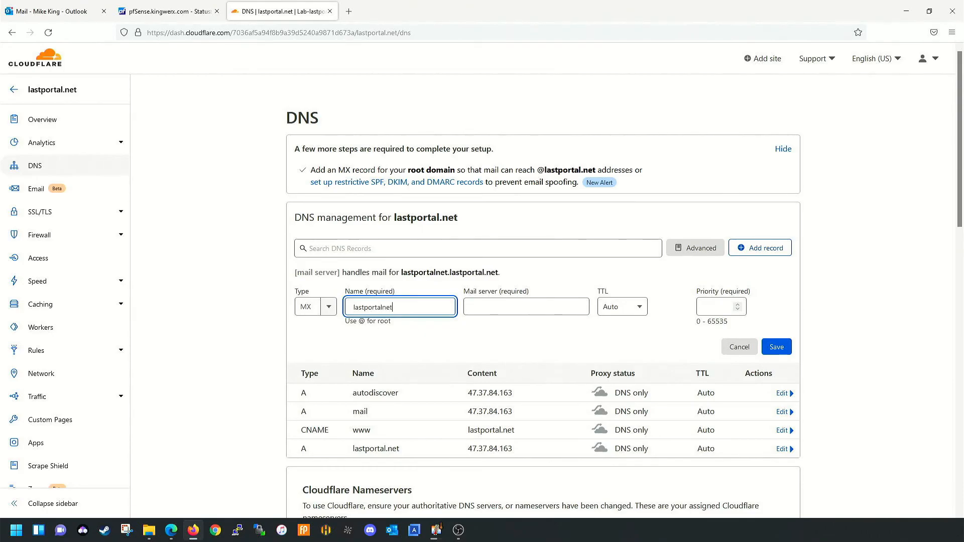
key(Tab)
text(mail.lastportal.net)
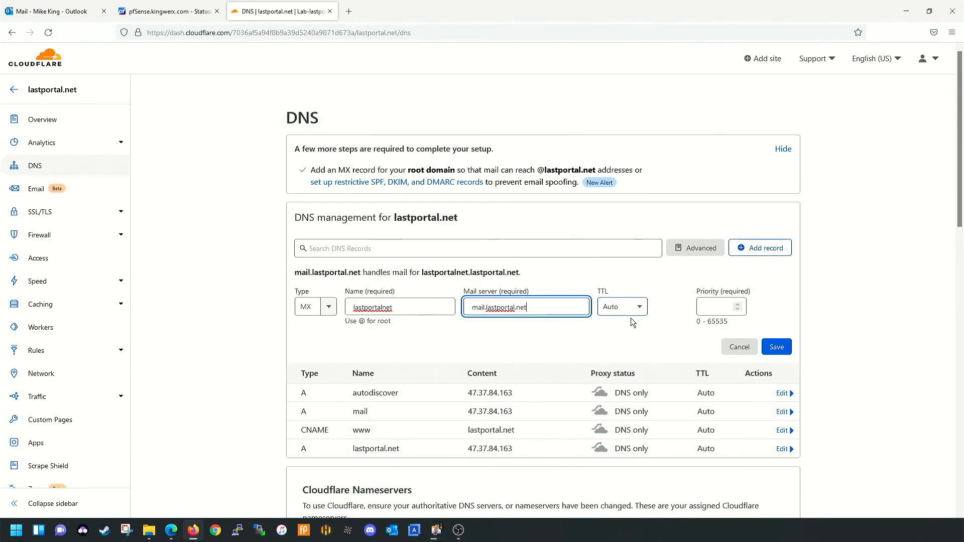
click(723, 307)
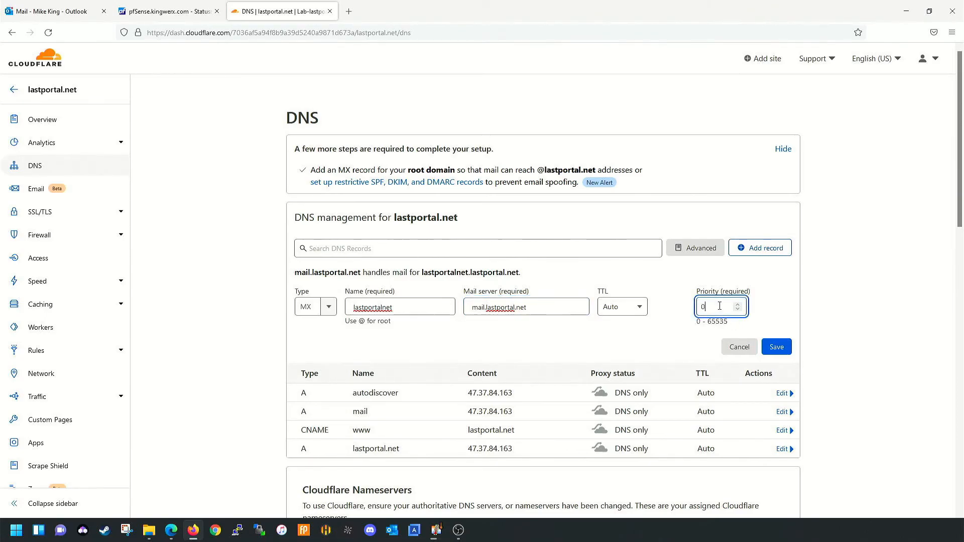
click(776, 346)
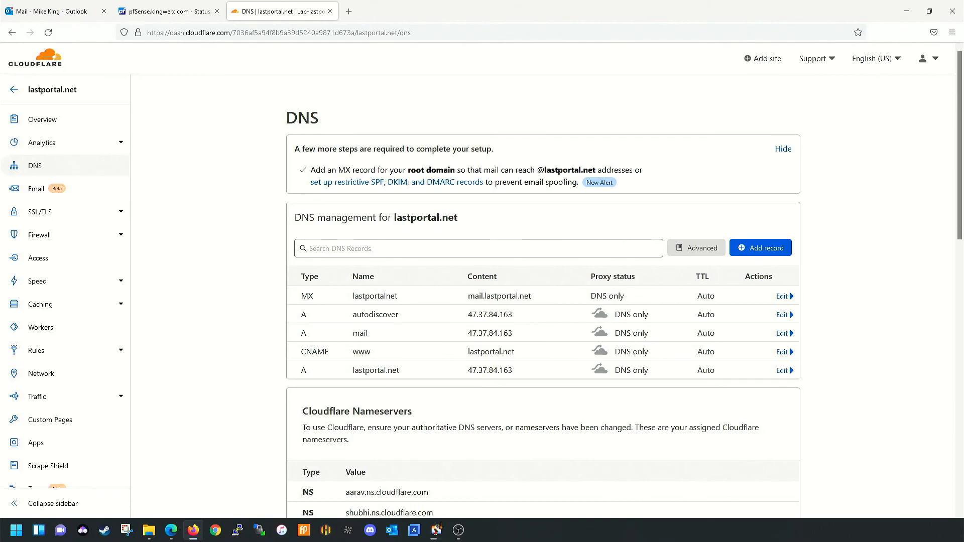
- Add a TXT record named mail with content v=spf1 and save it
click(777, 248)
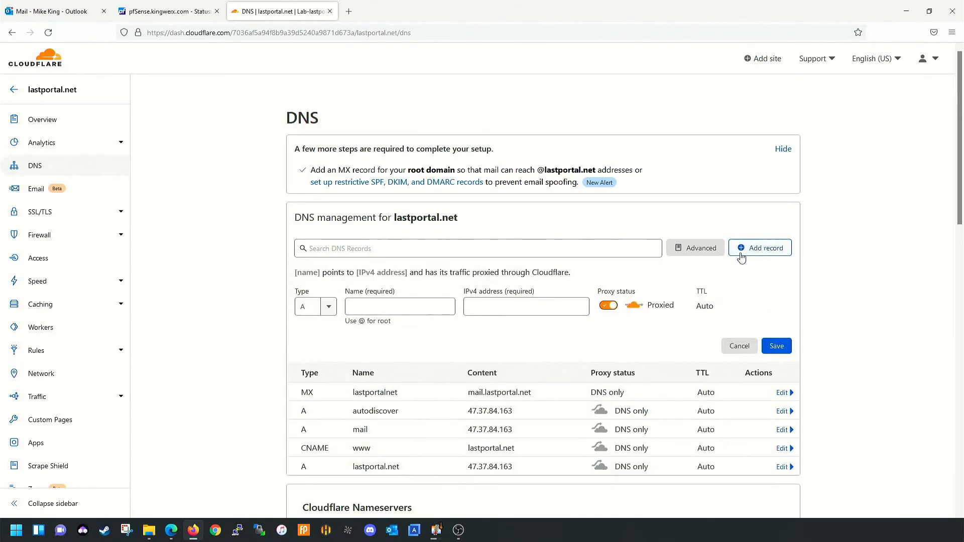
click(319, 304)
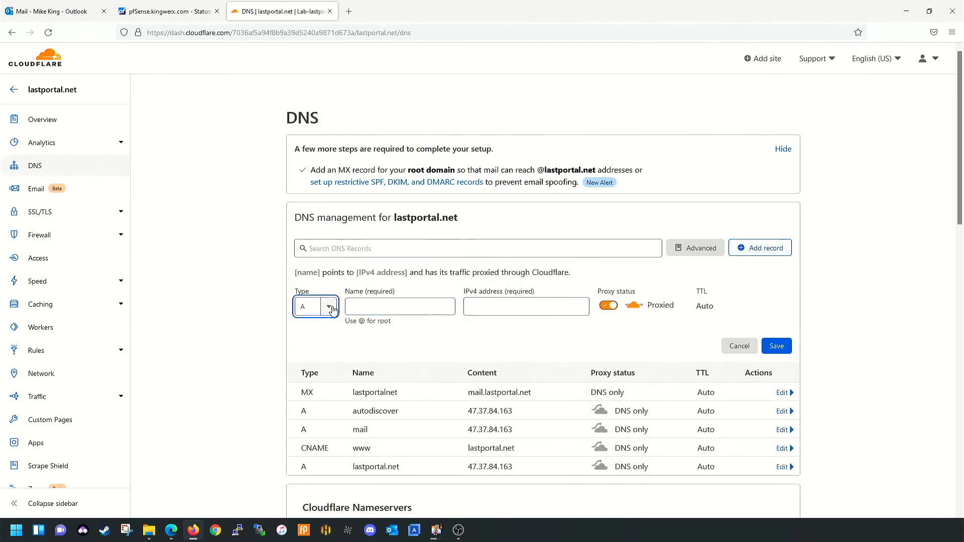
click(321, 307)
scroll(314, 356, down, 3)
scroll(317, 381, down, 3)
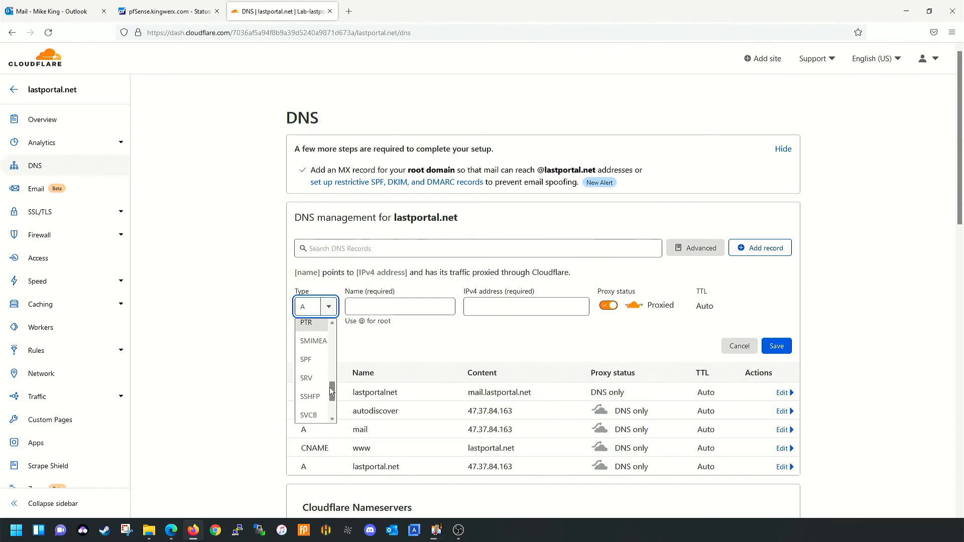
click(321, 396)
click(405, 306)
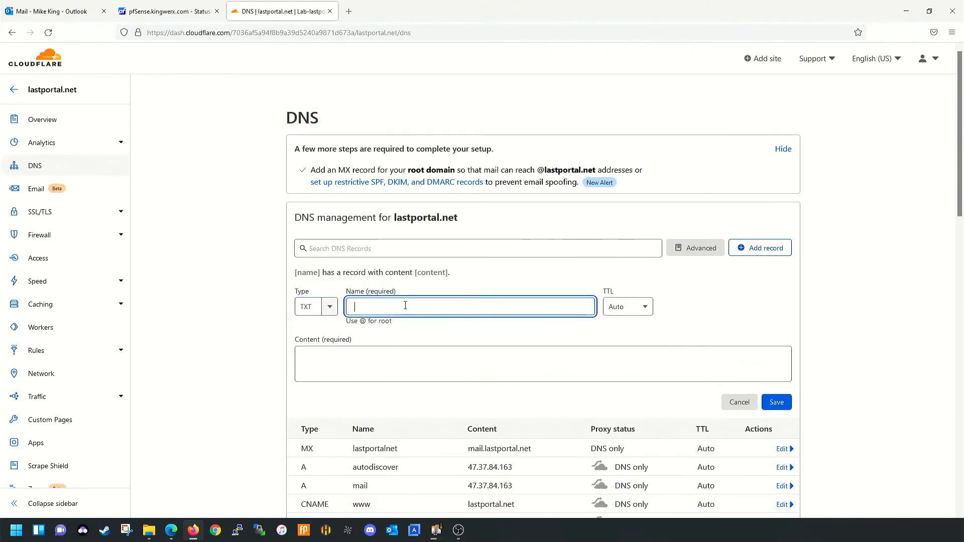
text(mail)
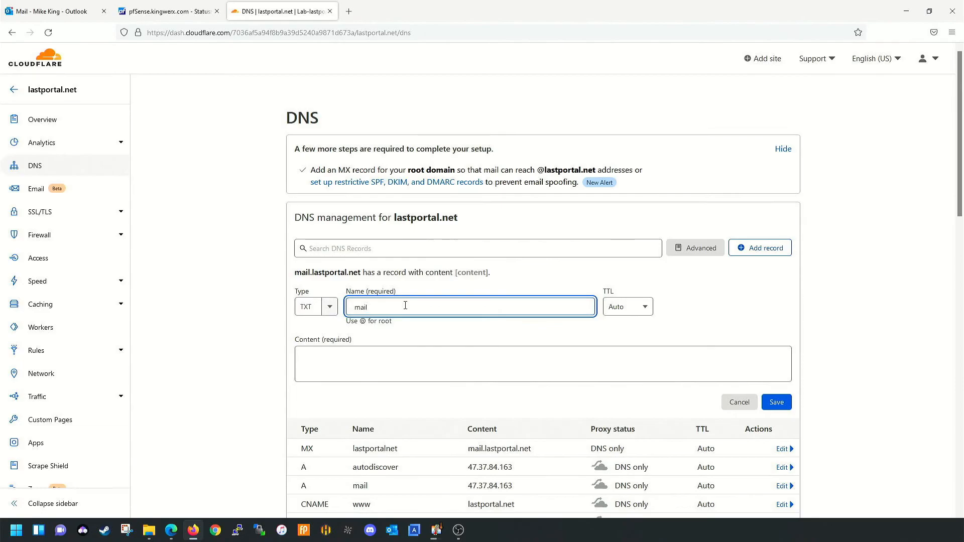
click(323, 360)
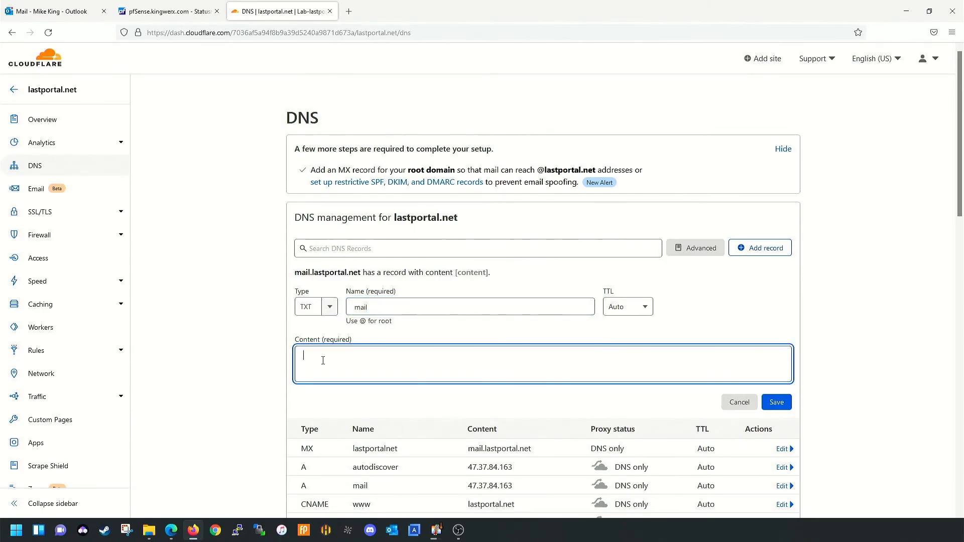
text(v=spf1)
click(777, 402)
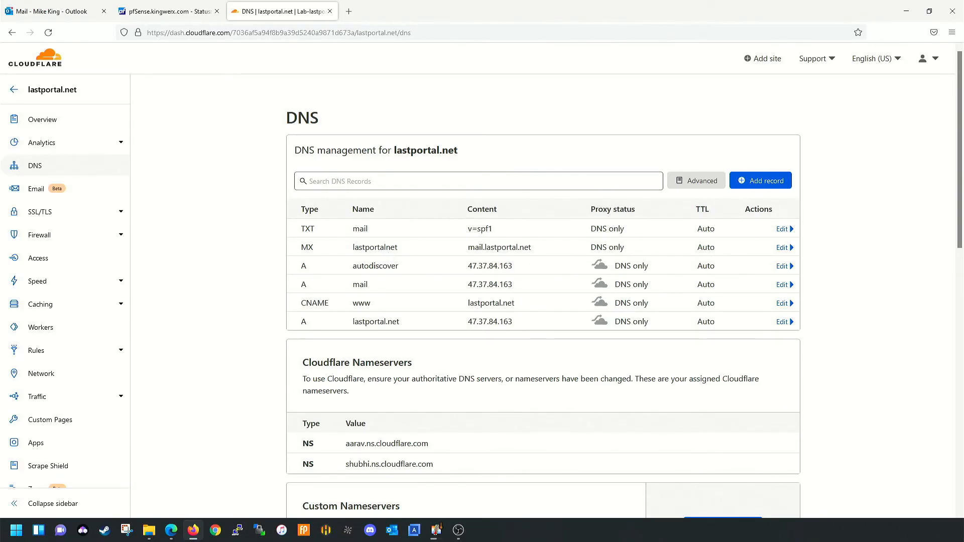
- Start a new TXT record named _dmarc
click(761, 180)
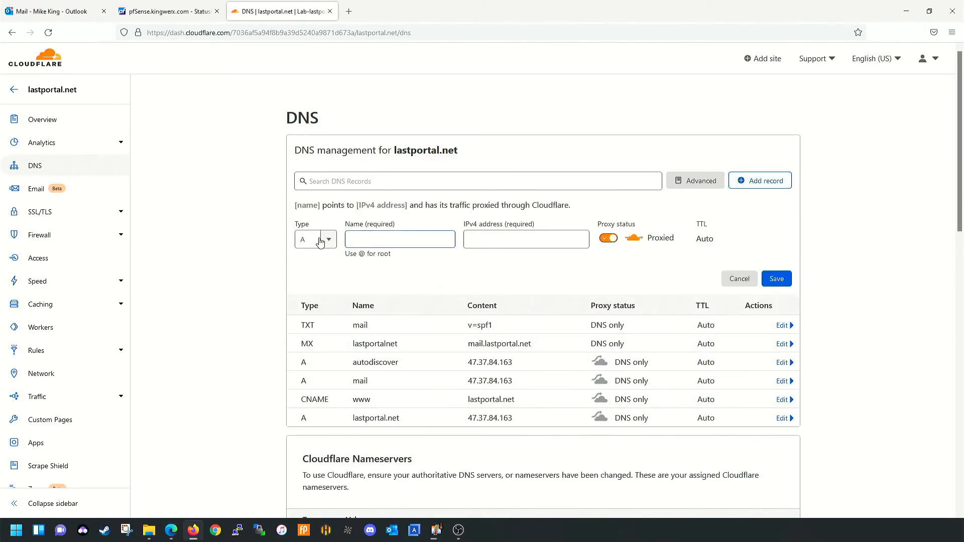
click(320, 242)
scroll(312, 323, down, 3)
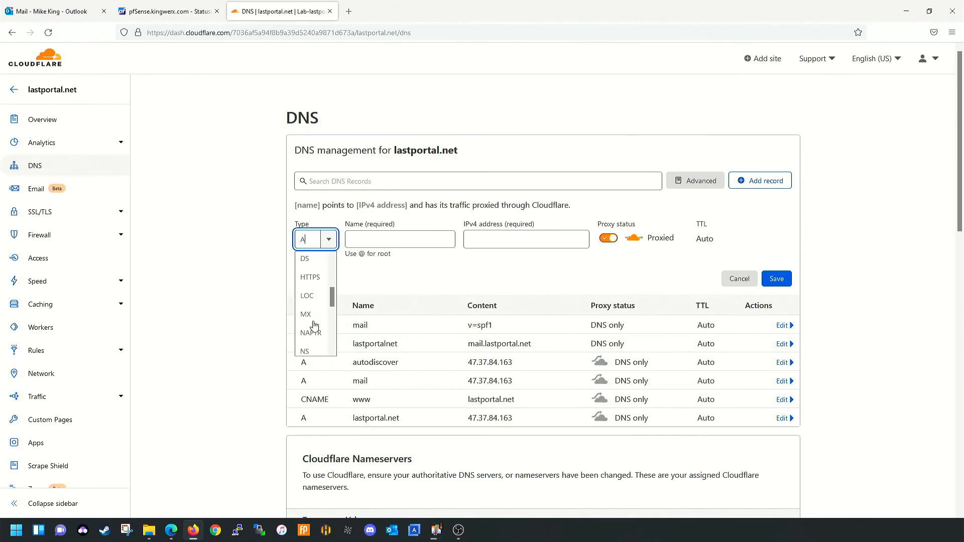
scroll(314, 324, down, 5)
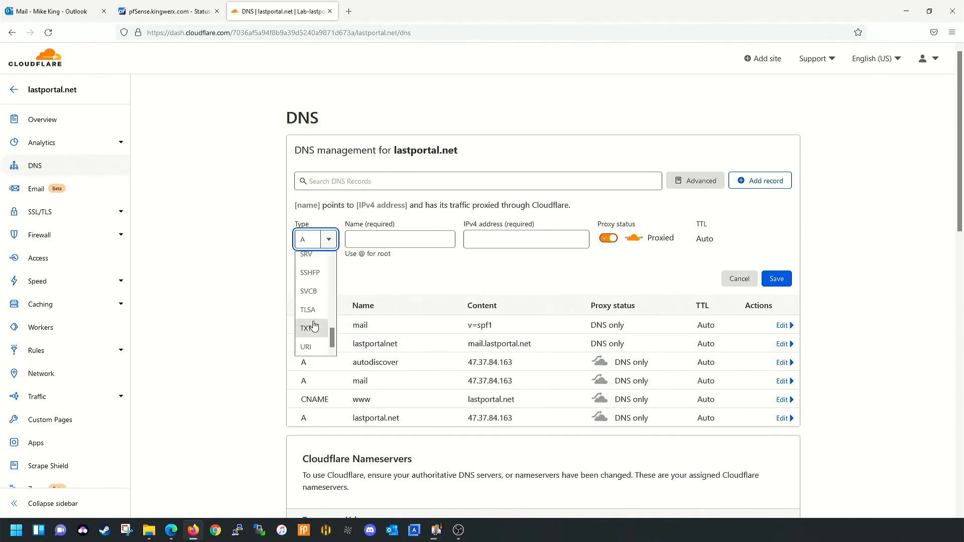
click(307, 328)
click(394, 240)
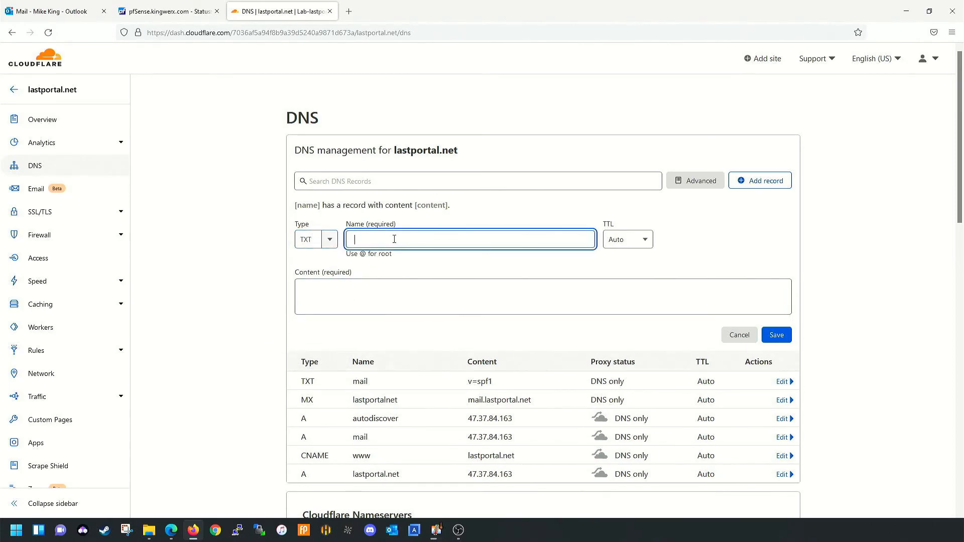
text(_)
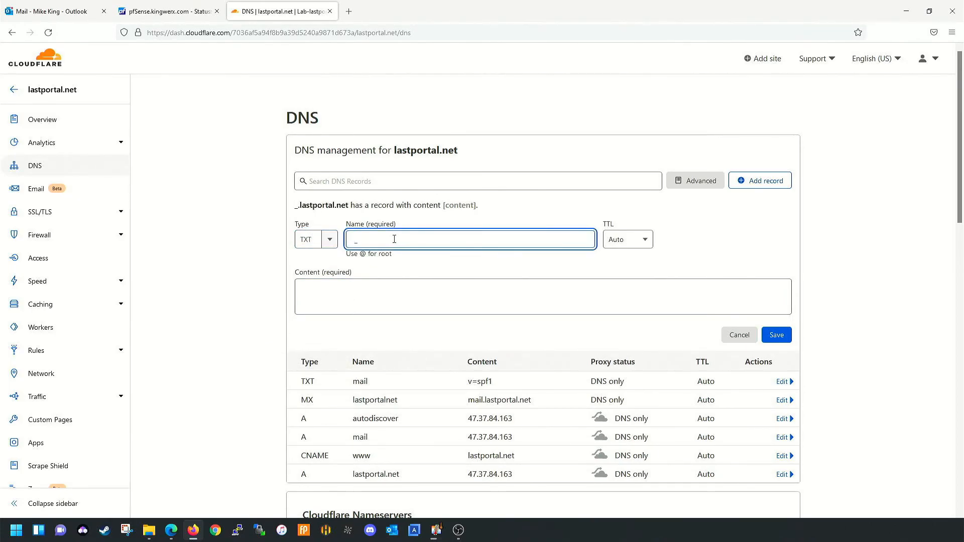
text(dma)
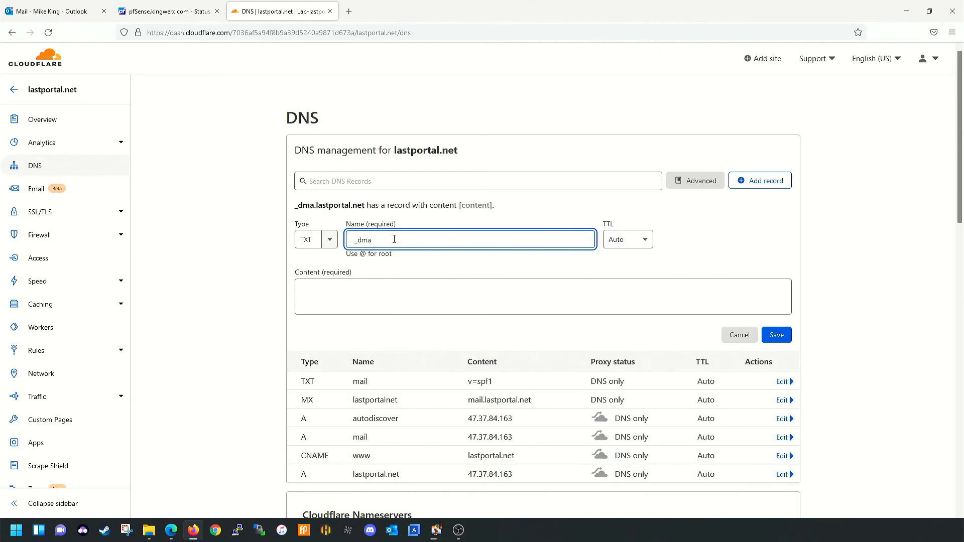
text(rc)
key(Tab)
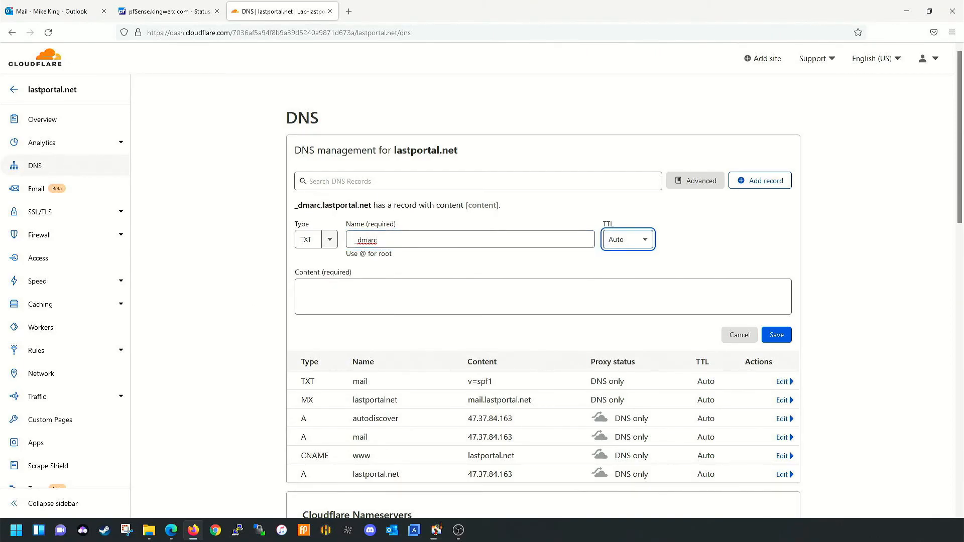
- Paste the v=DMARC1 quarantine policy with its reporting address into Content and save
key(alt+Tab)
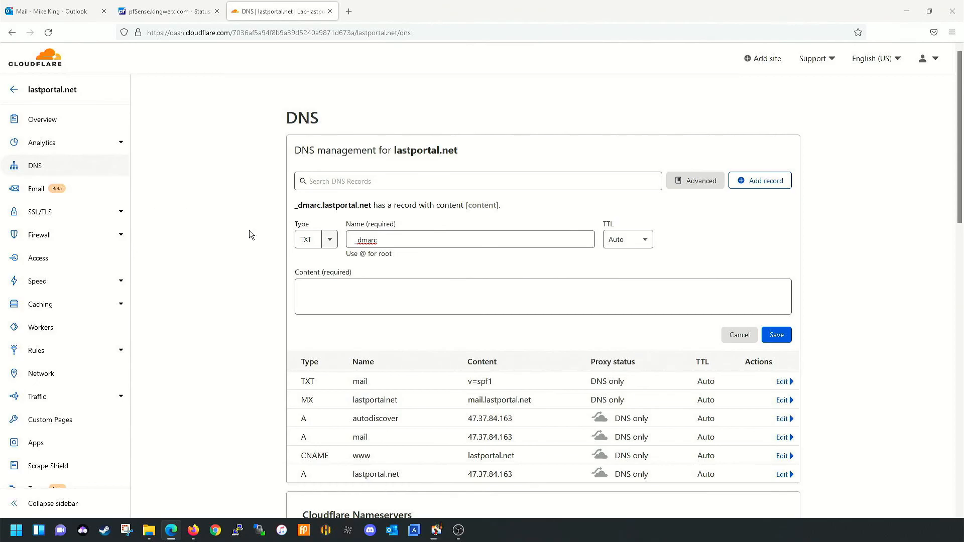
click(380, 288)
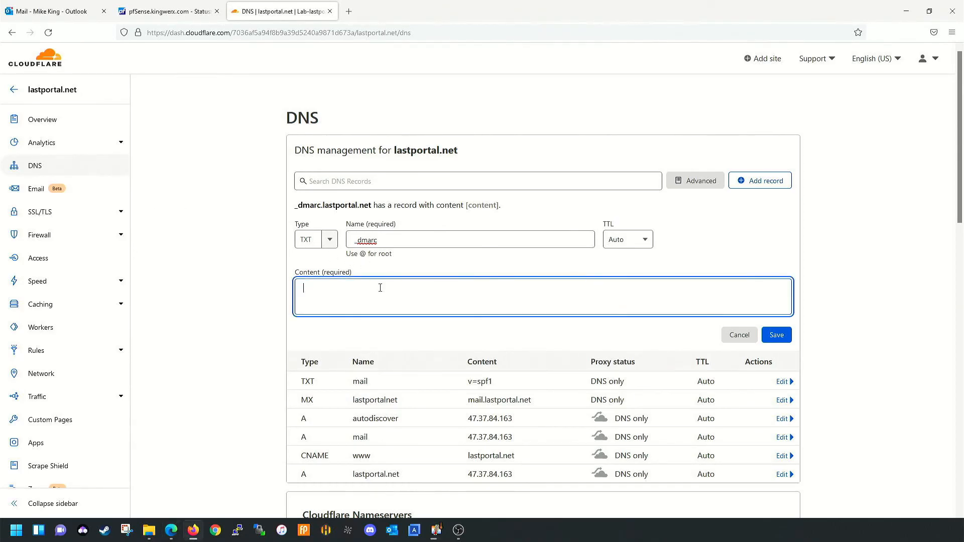
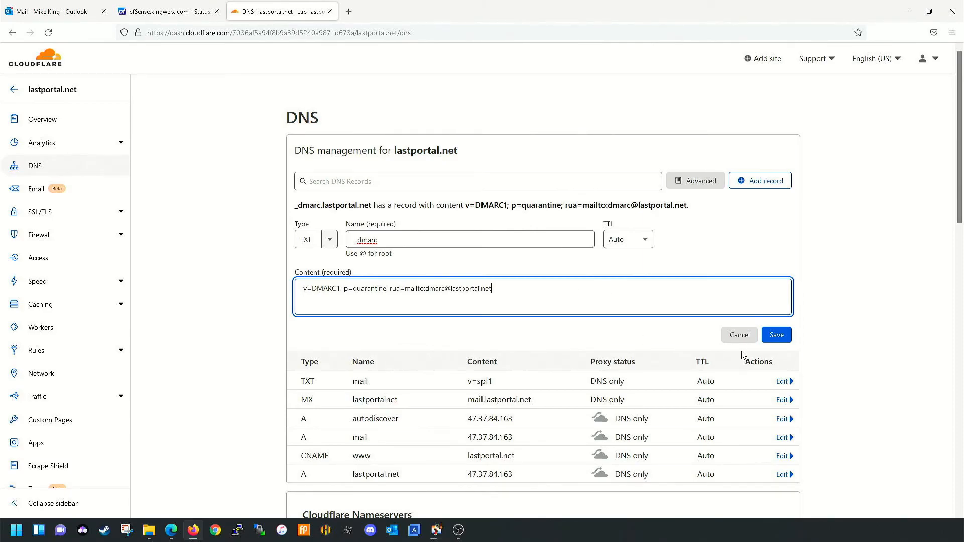
click(778, 335)
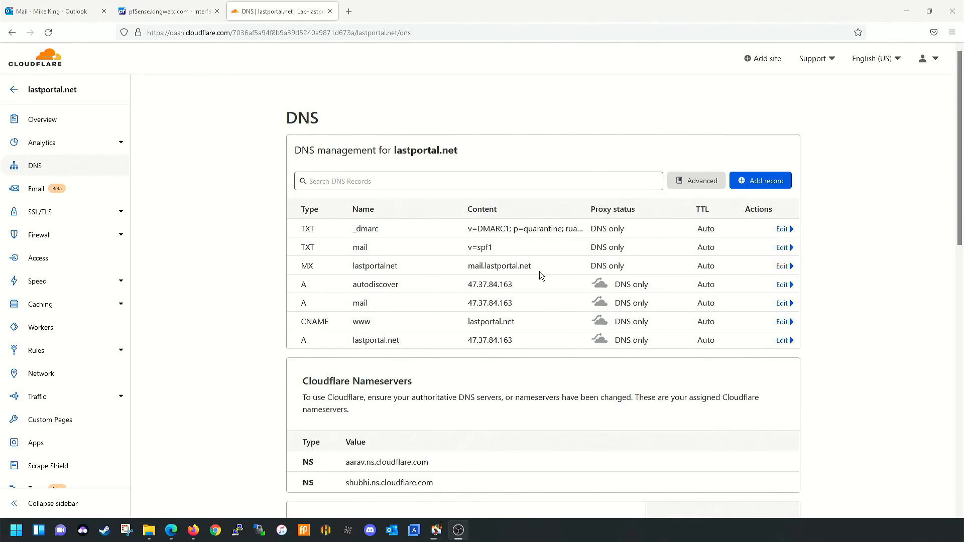
- Rename the MX record to @ and save it
click(782, 266)
drag(427, 300, 258, 301)
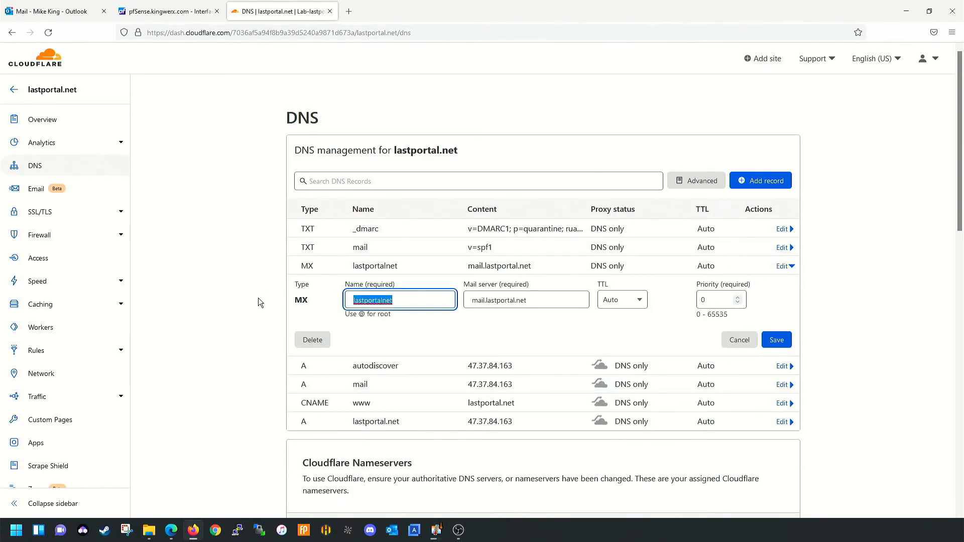
text(@)
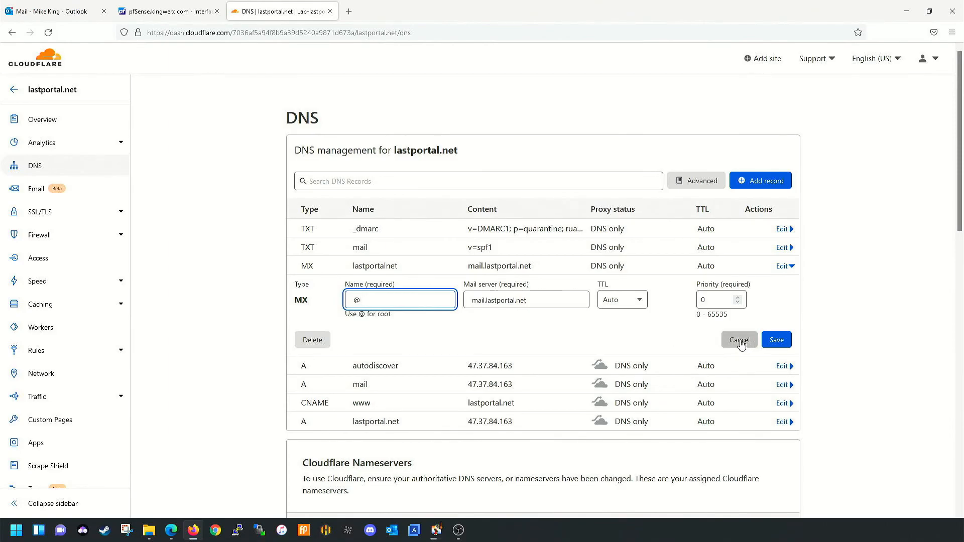
click(777, 340)
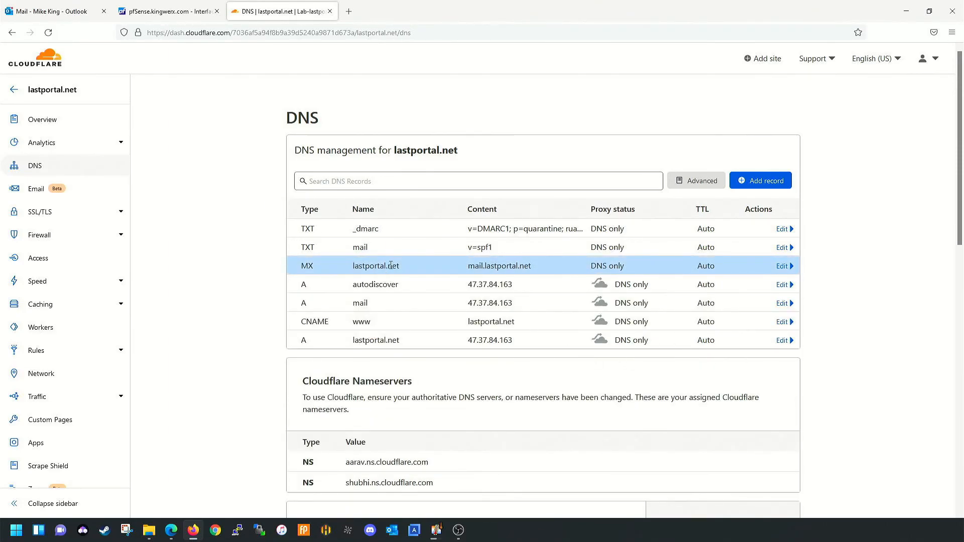
- Rename the root lastportal.net A record to @ and save it
click(784, 340)
drag(414, 371, 294, 370)
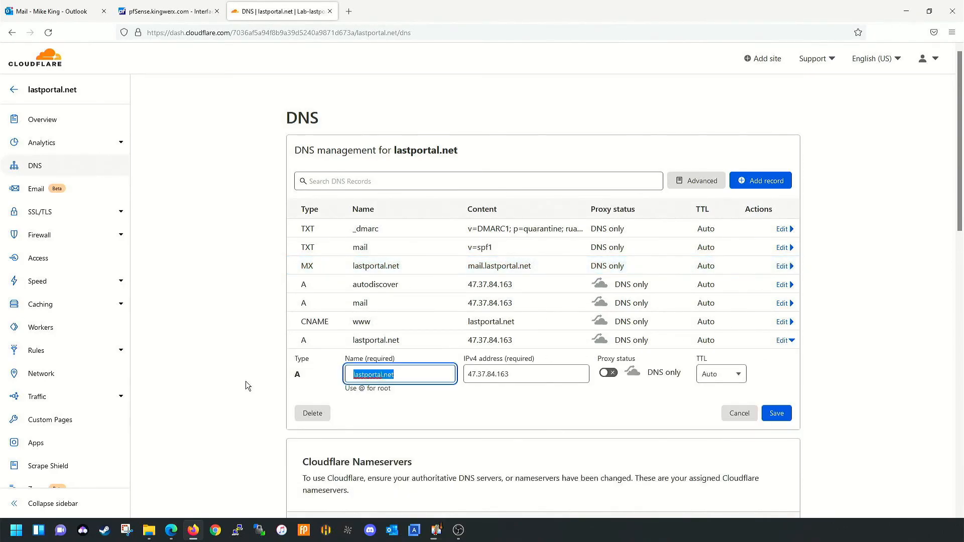
text(@)
click(778, 415)
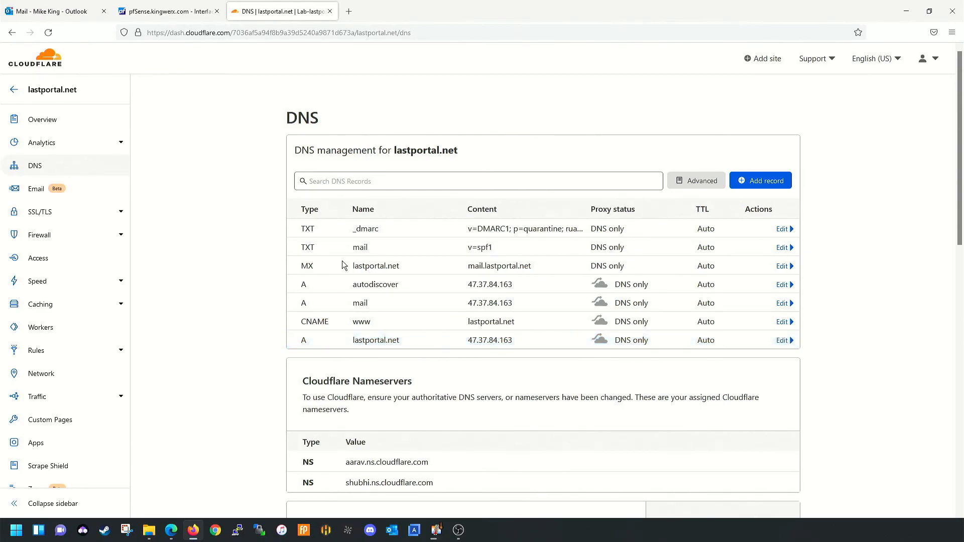
- Open pfSense's WAN firewall rules under Firewall > Rules
click(161, 15)
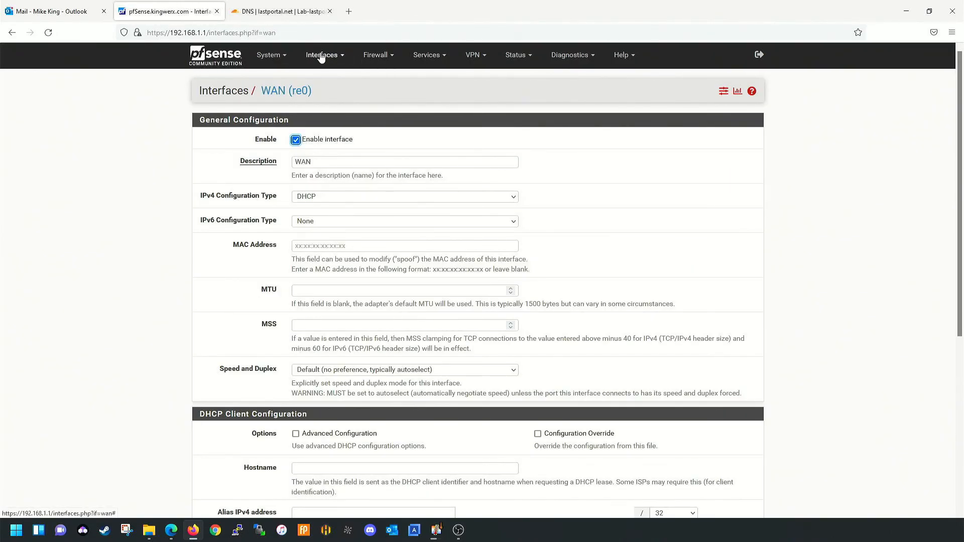
click(378, 56)
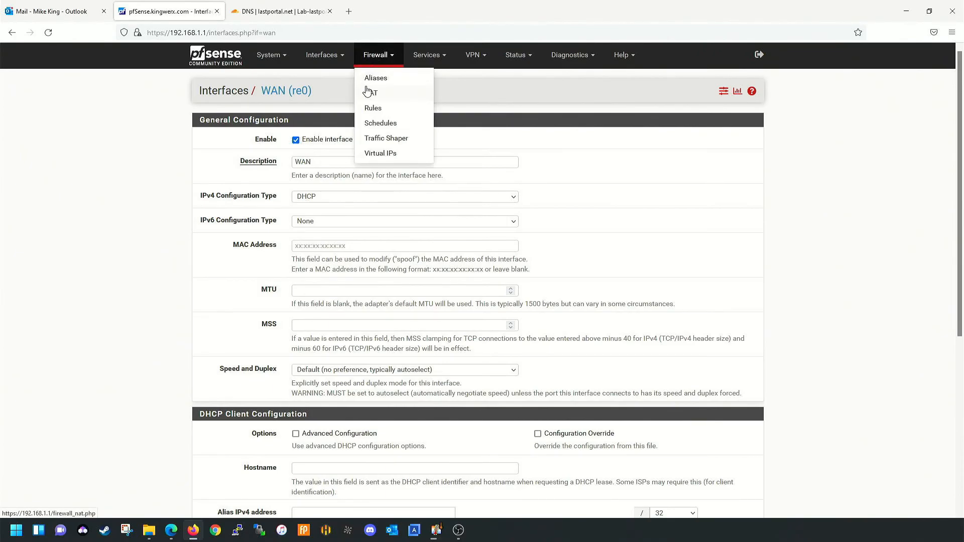
click(372, 108)
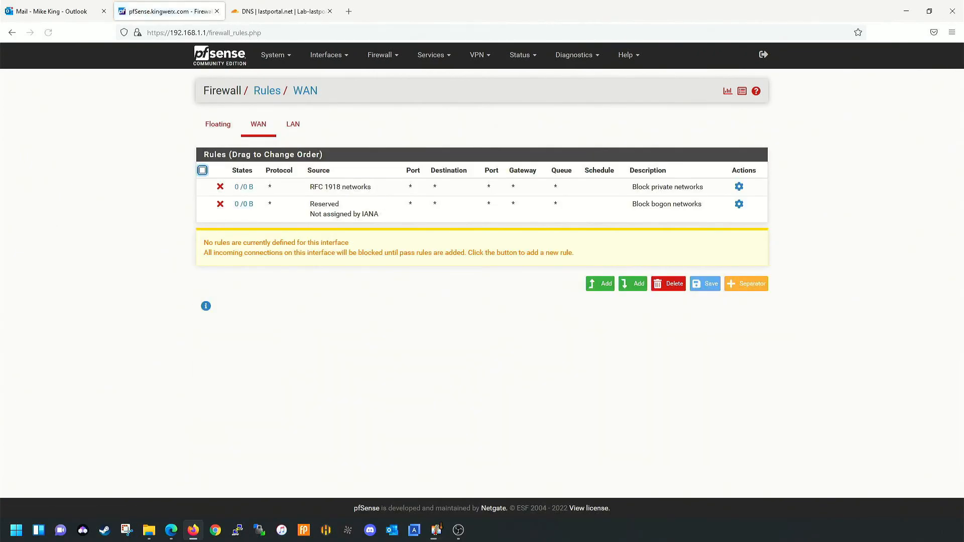
key(alt+Tab)
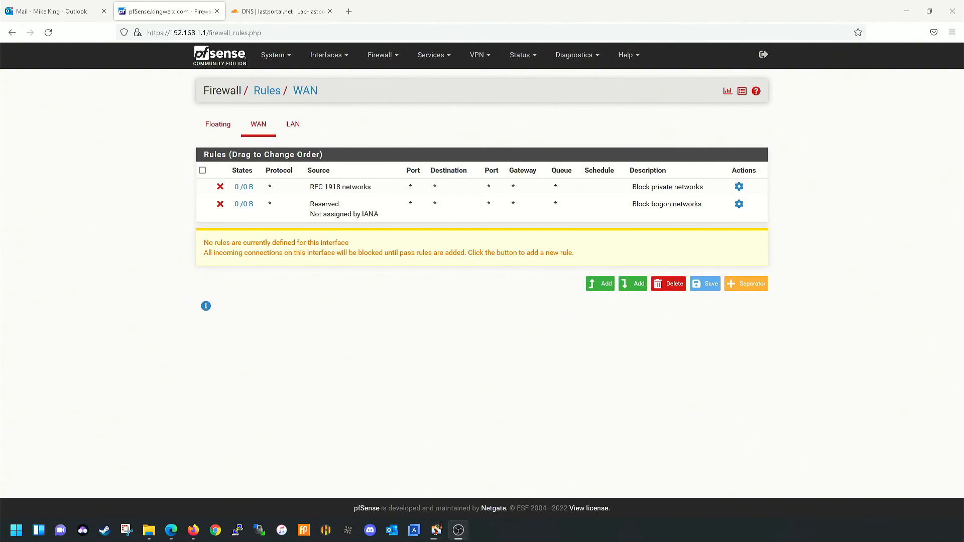
key(alt+Tab)
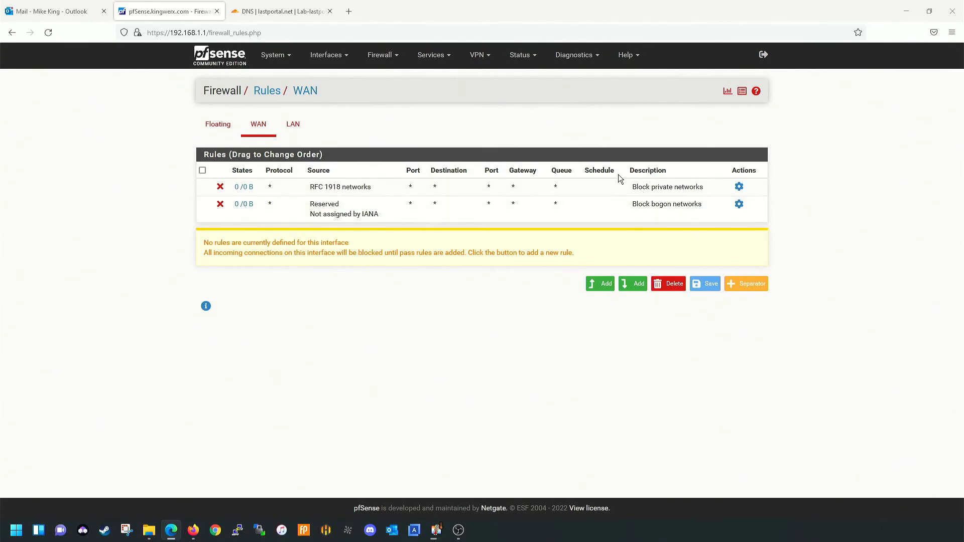
- Begin a new WAN rule, then return to the WAN rules list
click(599, 284)
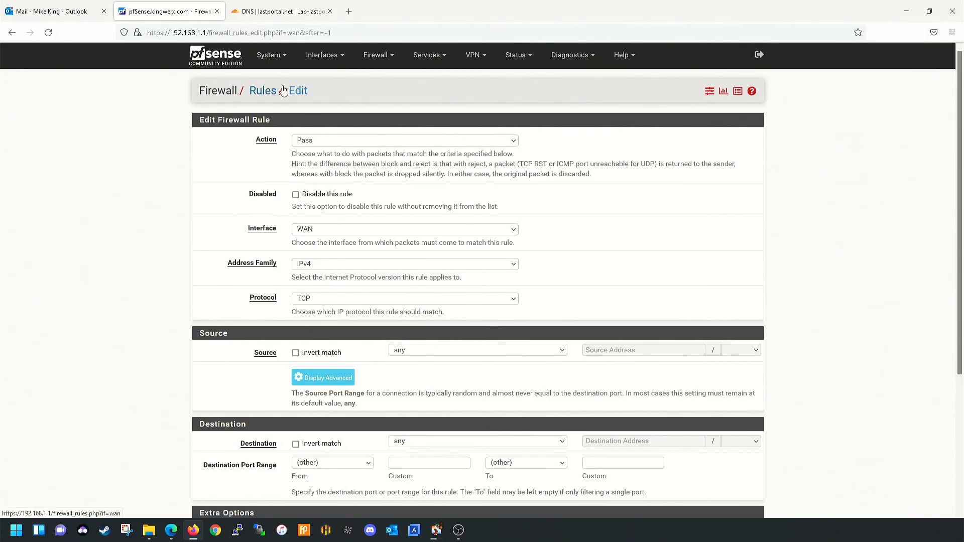
click(372, 55)
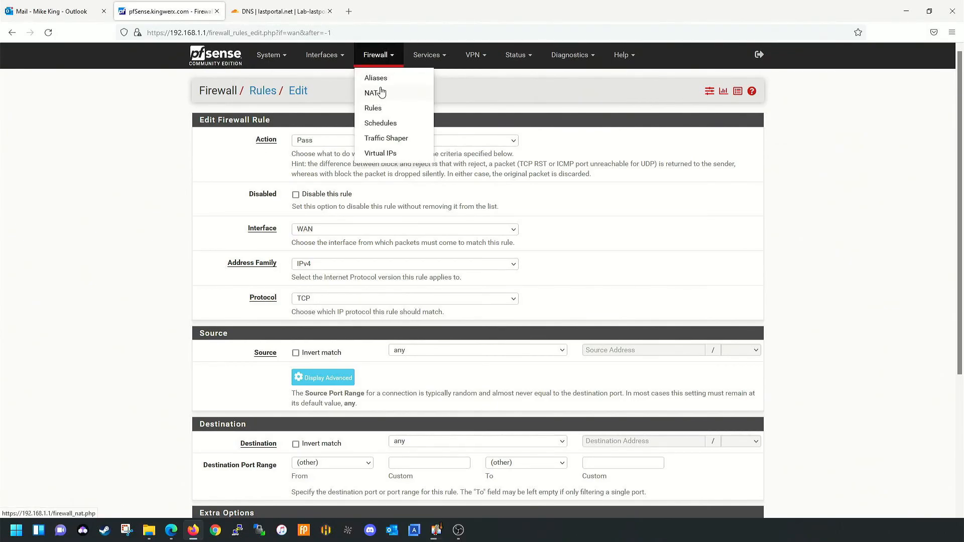
click(373, 107)
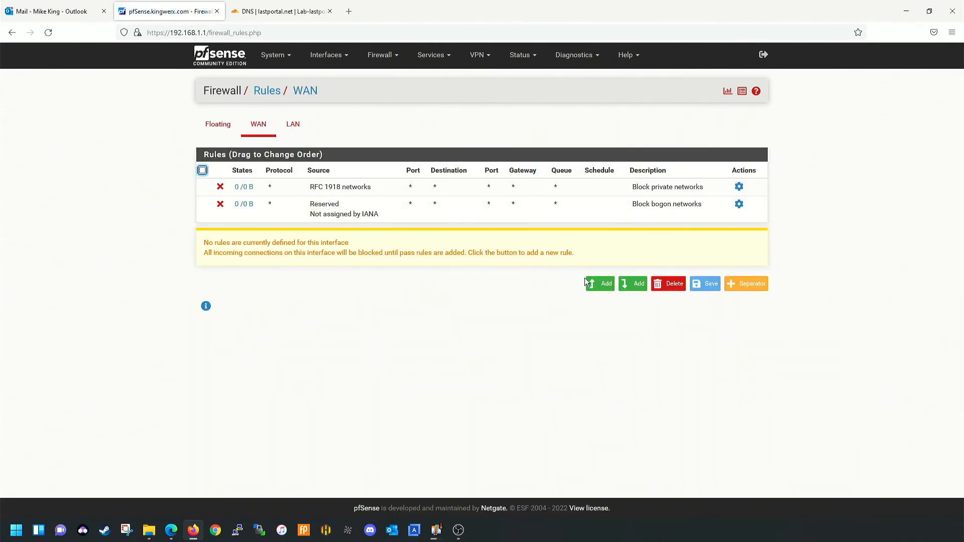
- Add a WAN pass rule for destination port HTTP (80), save it and apply the changes
click(592, 282)
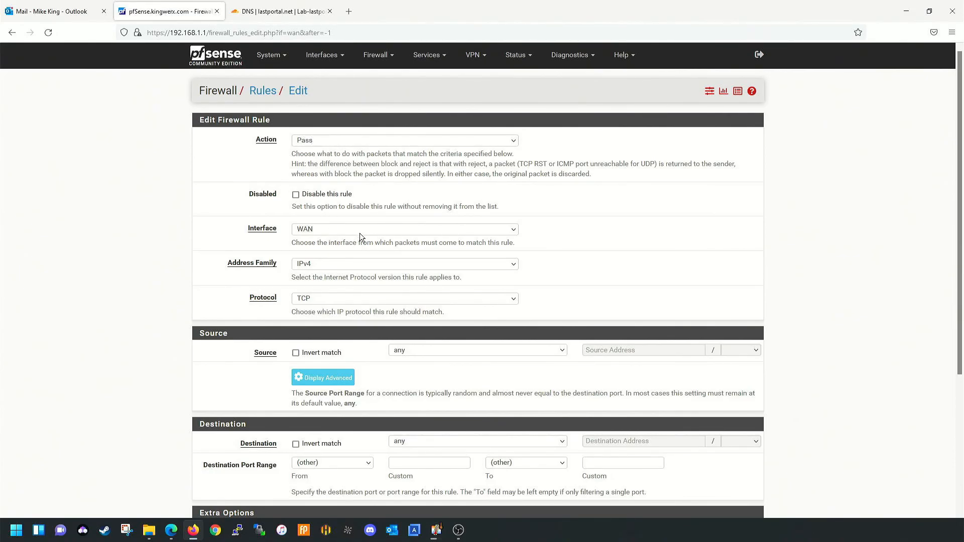
scroll(356, 242, down, 3)
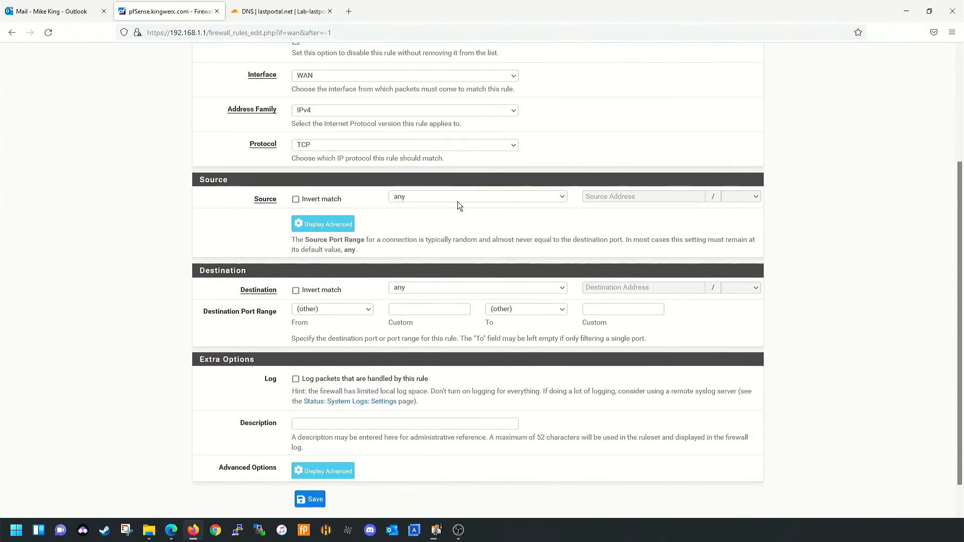
scroll(457, 201, down, 1)
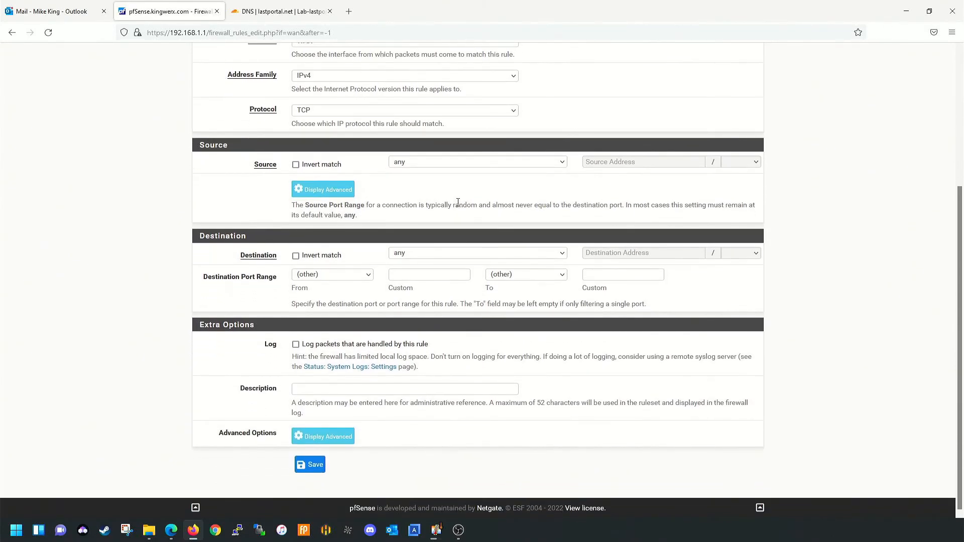
click(351, 273)
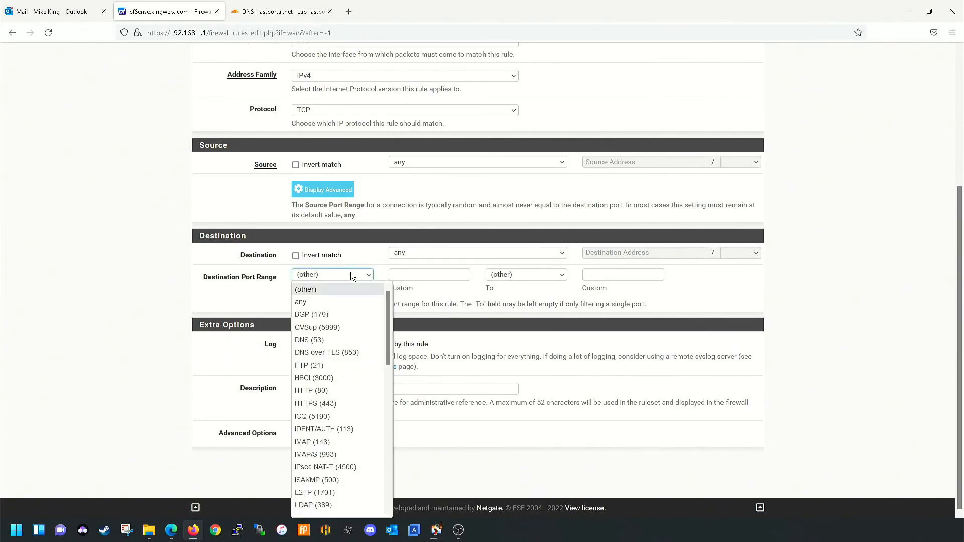
click(314, 391)
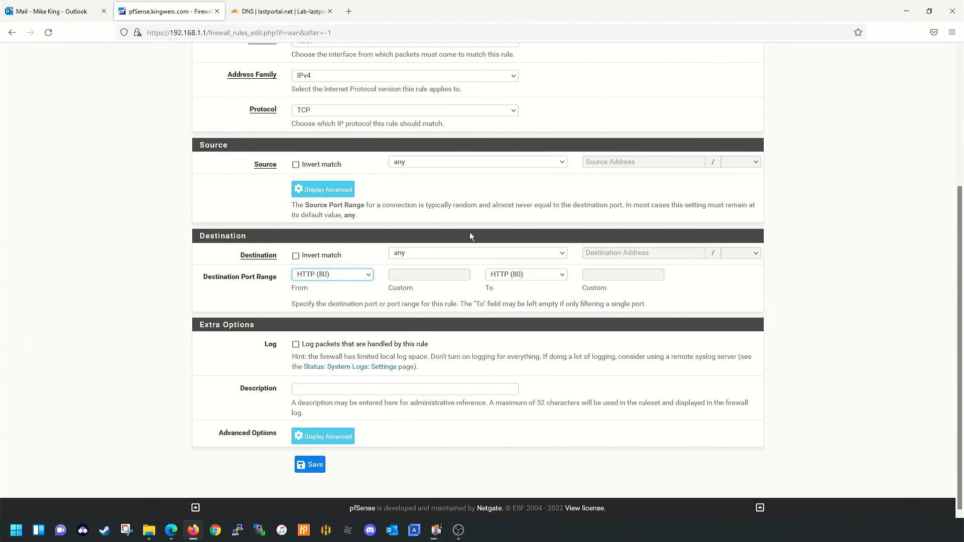
click(300, 467)
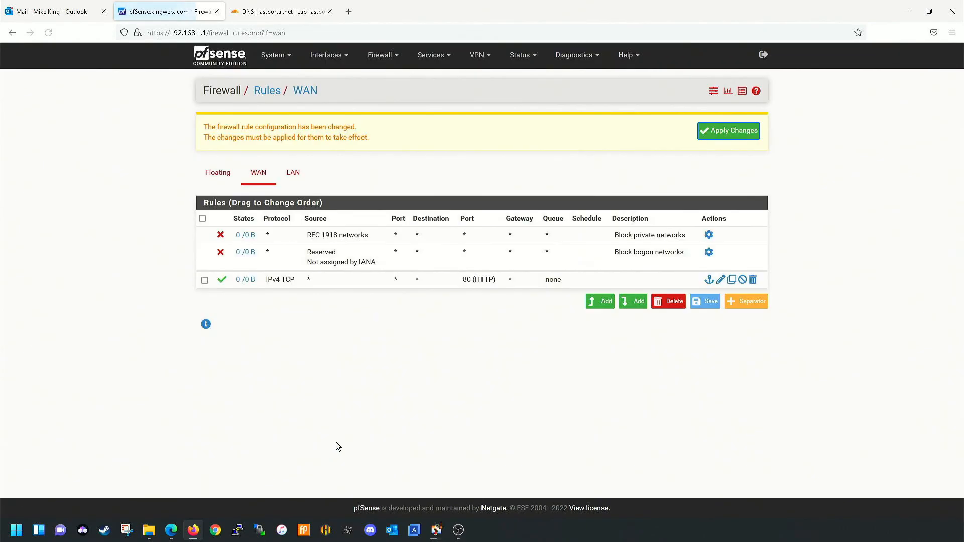
click(745, 132)
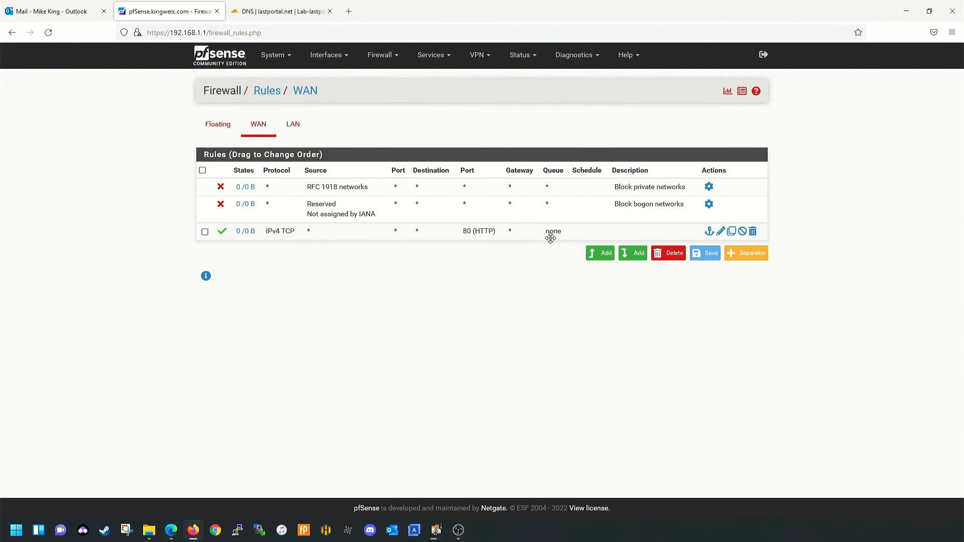
- Add a pass rule above the HTTP rule for destination port HTTPS (443), described 'HTTPS'
right_click(551, 240)
click(587, 231)
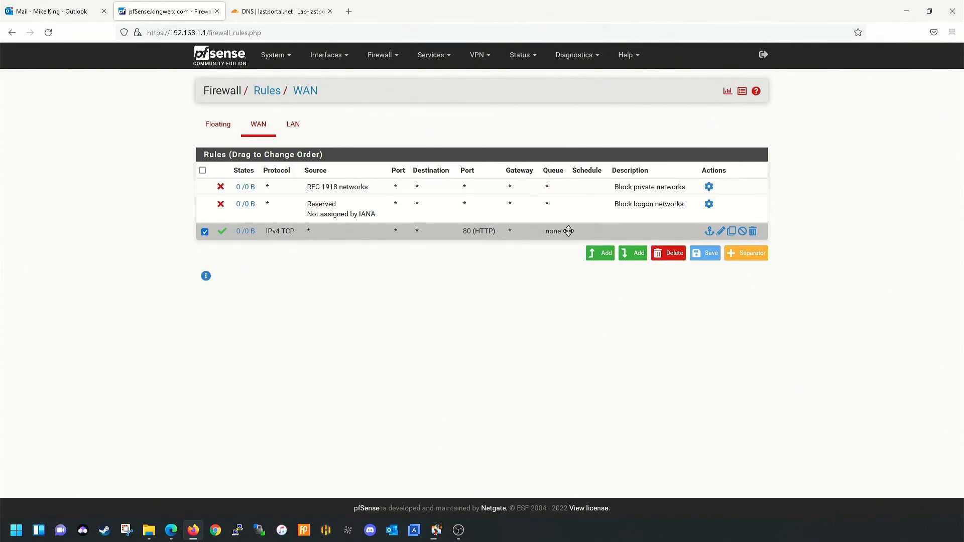
click(606, 253)
scroll(397, 281, down, 5)
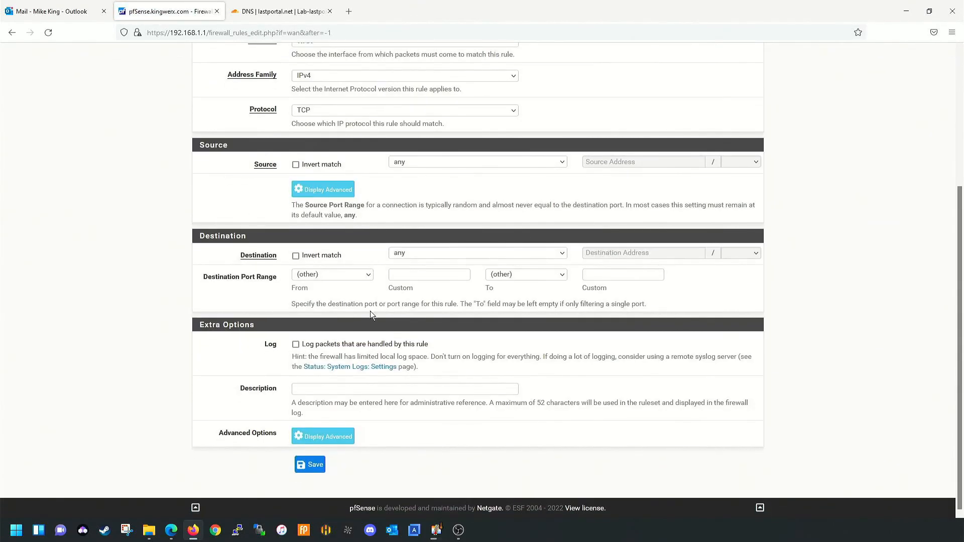
click(348, 276)
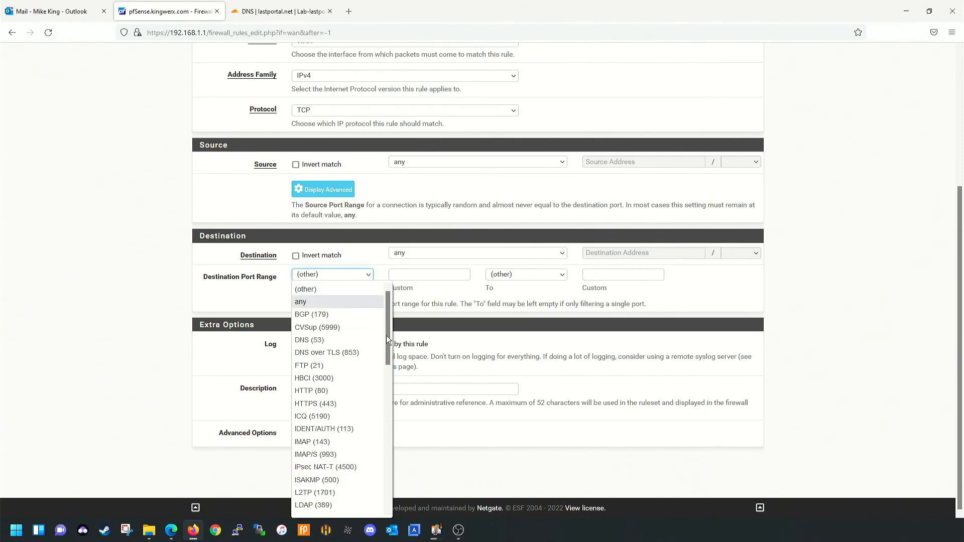
click(323, 404)
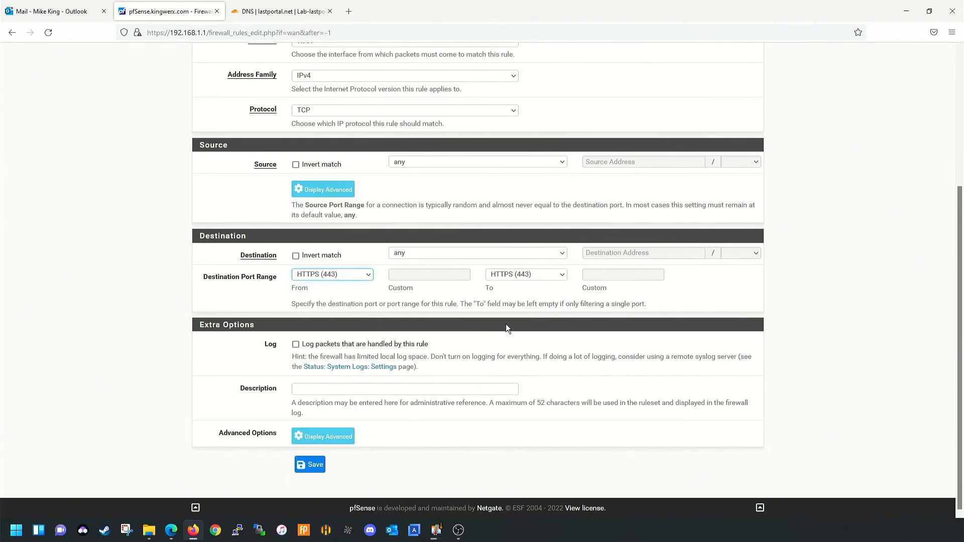
click(371, 386)
text(HTTPS)
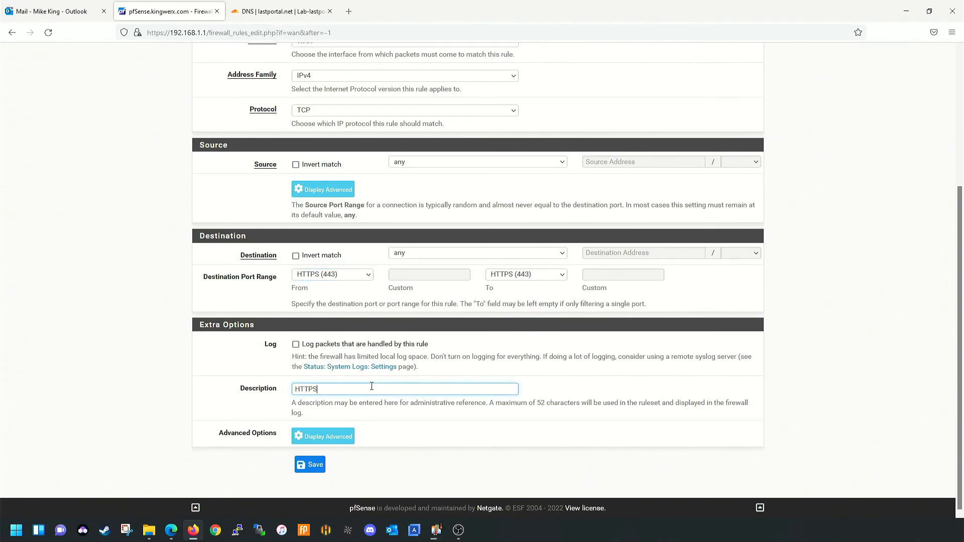
click(311, 467)
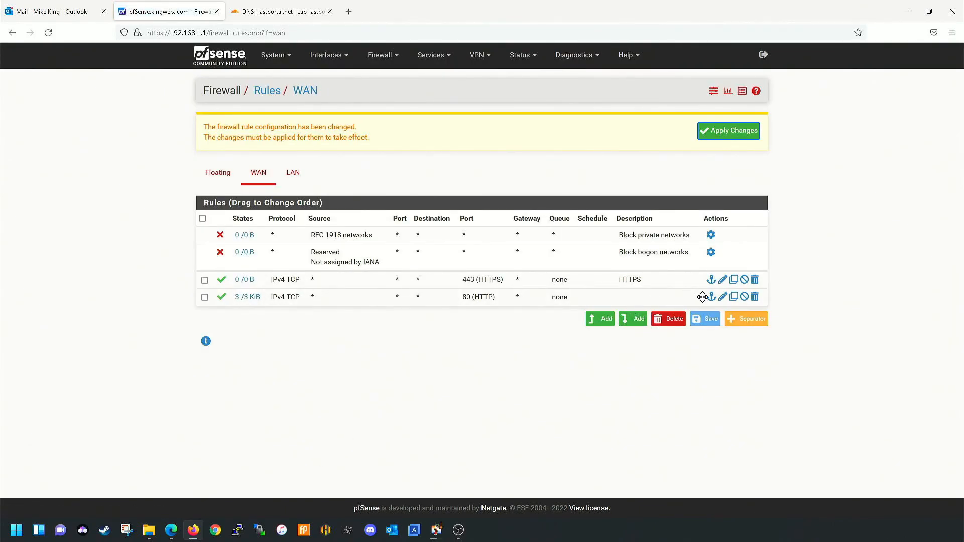
- Change the port 80 rule's description to 'HTTP' and save it
click(722, 296)
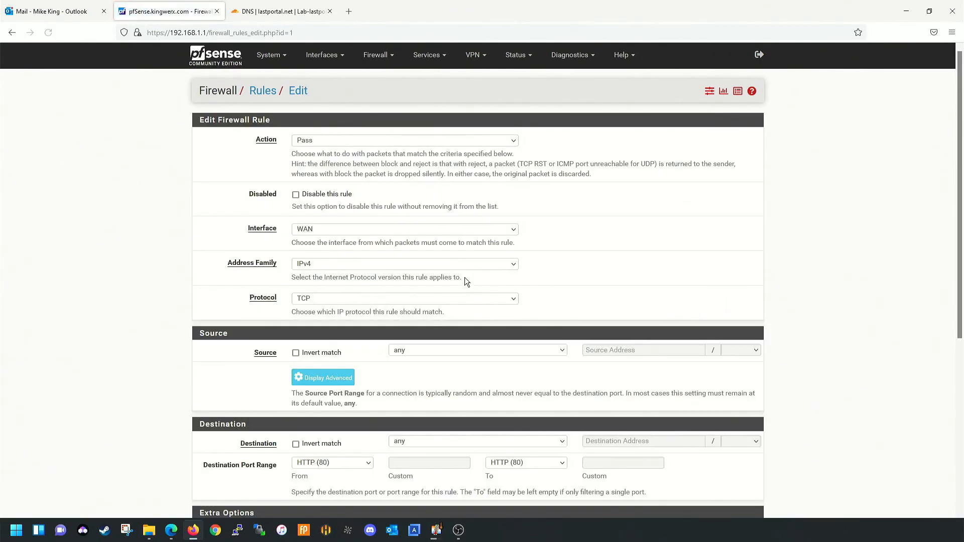
scroll(364, 398, down, 5)
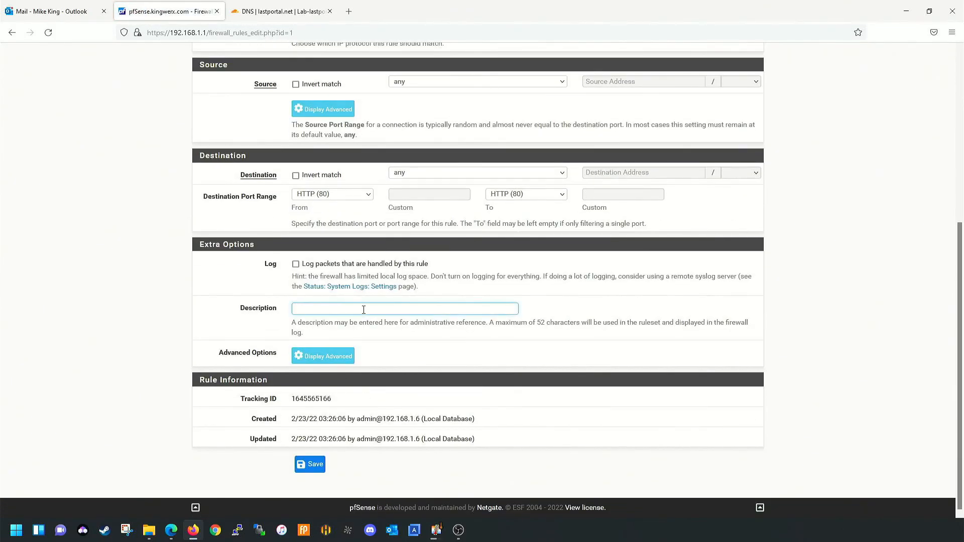
text(TTP)
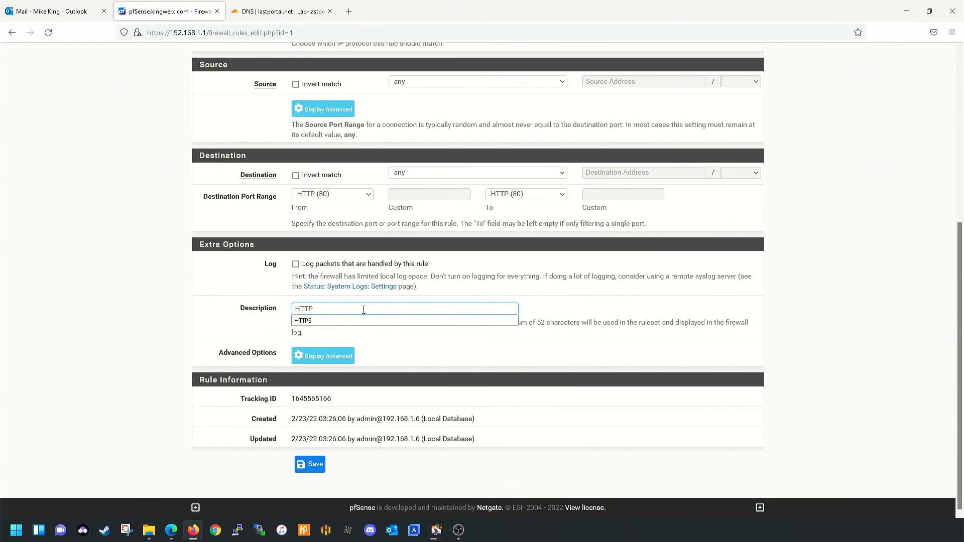
click(309, 464)
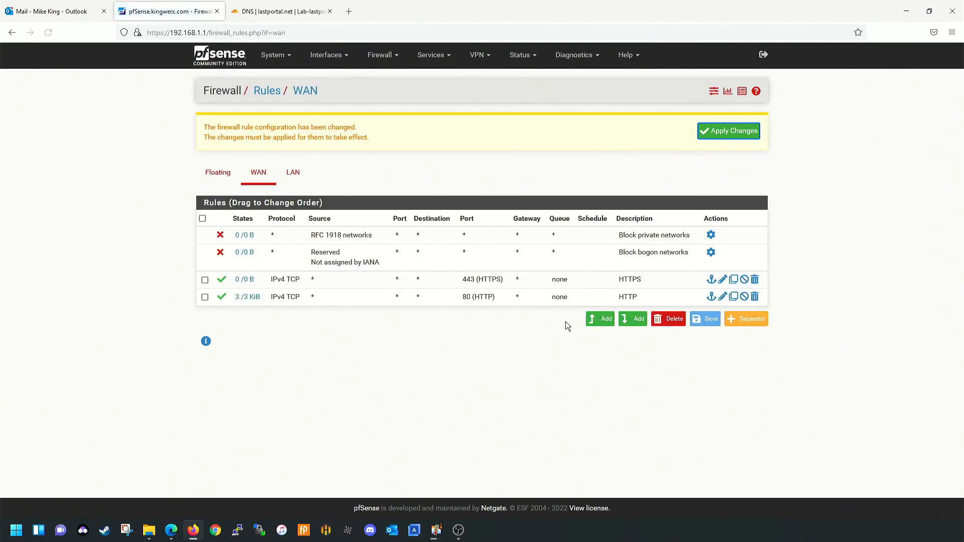
- Add a WAN pass rule for destination port SMTP (25) described 'SMTP' and save it
click(592, 320)
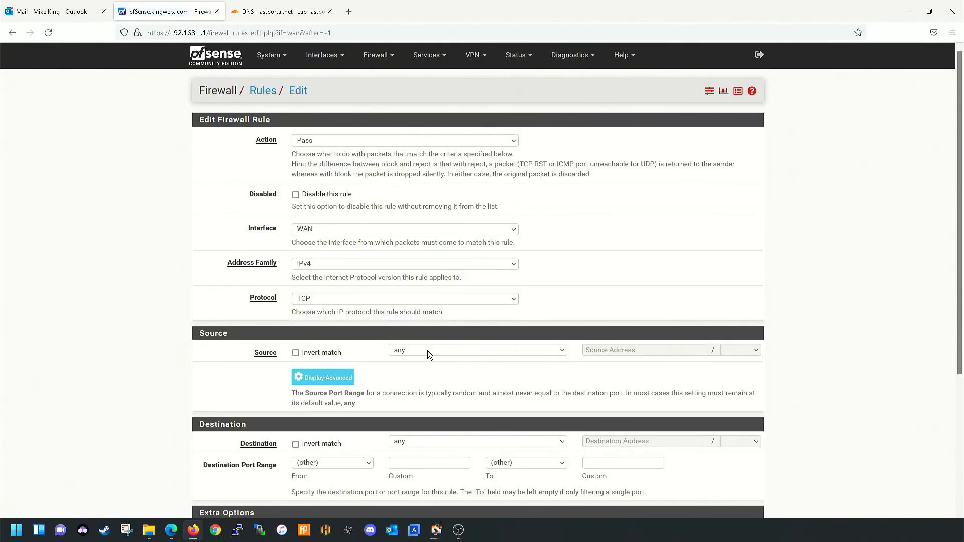
scroll(427, 351, down, 5)
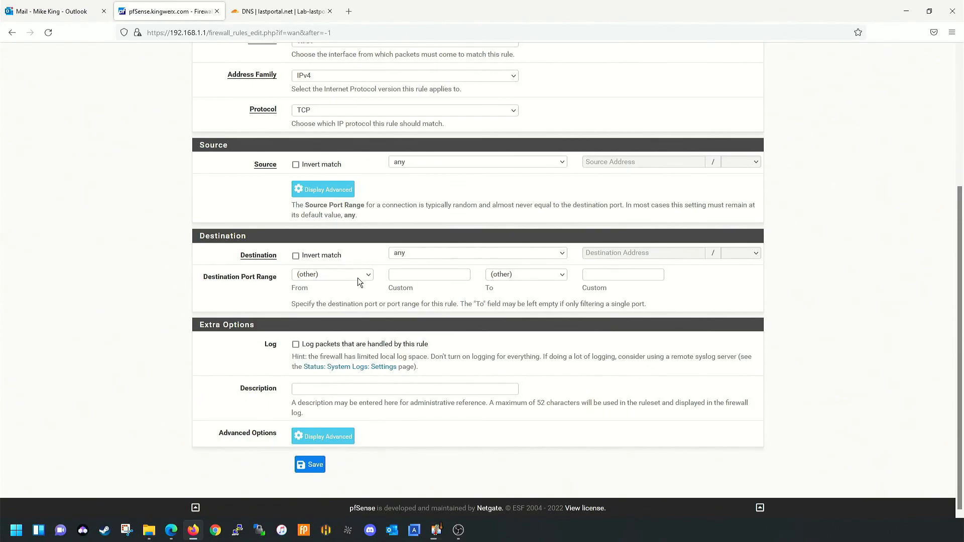
click(358, 278)
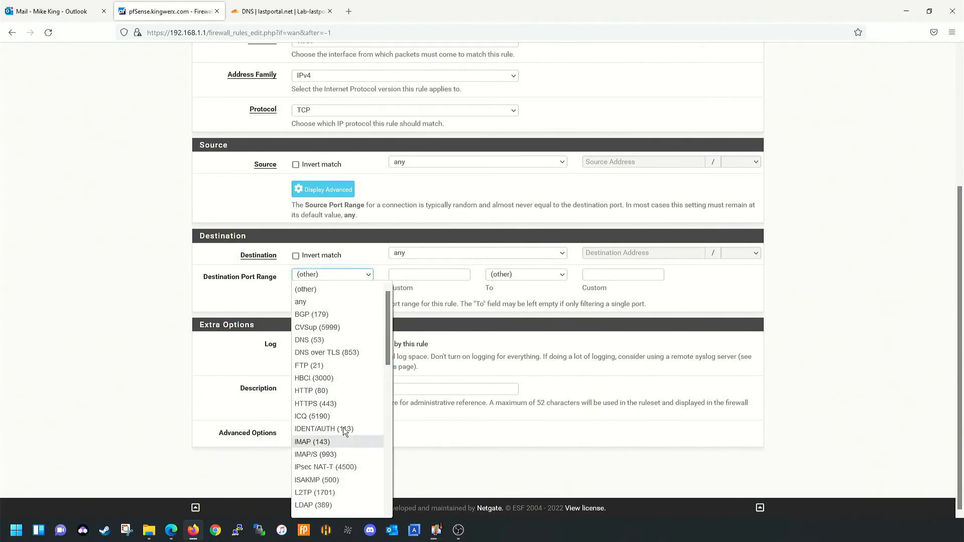
scroll(344, 404, down, 10)
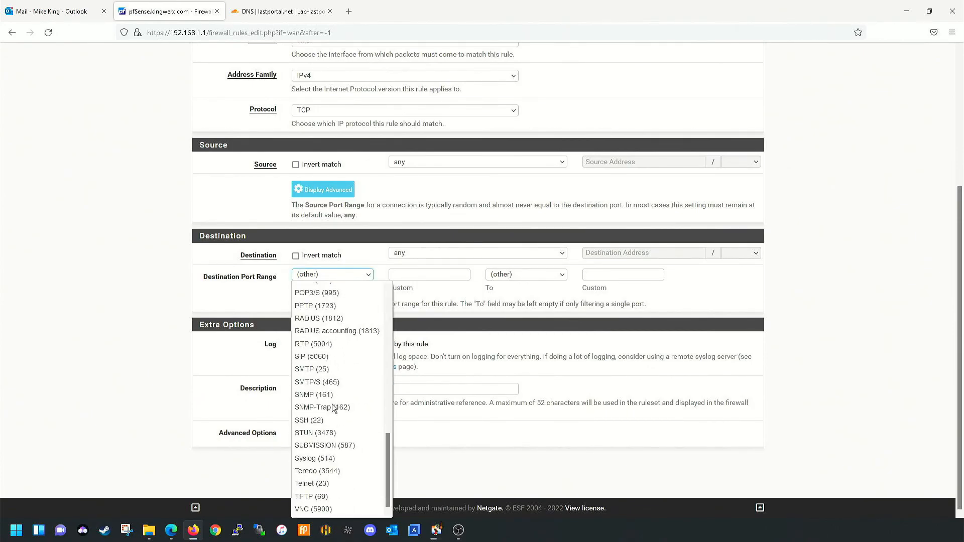
click(326, 370)
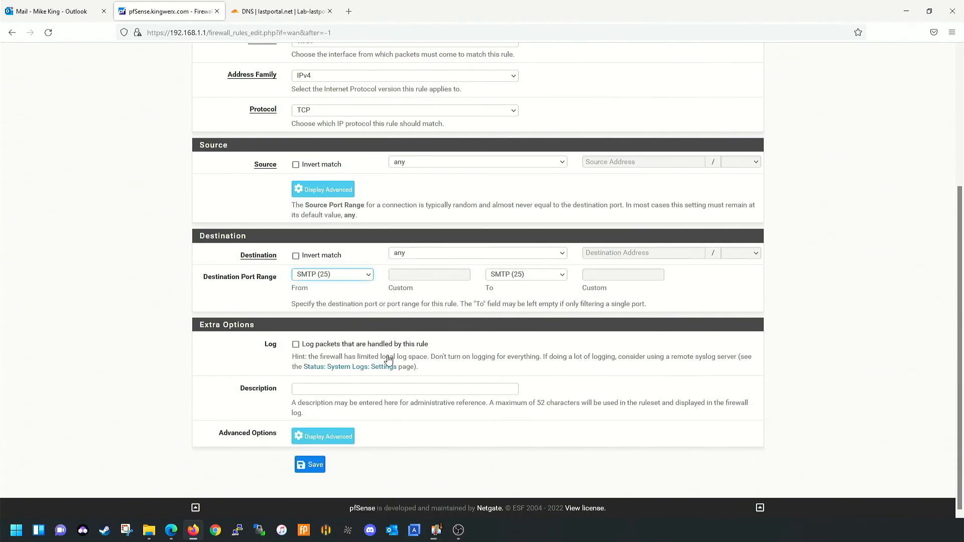
click(380, 389)
text(SMTP)
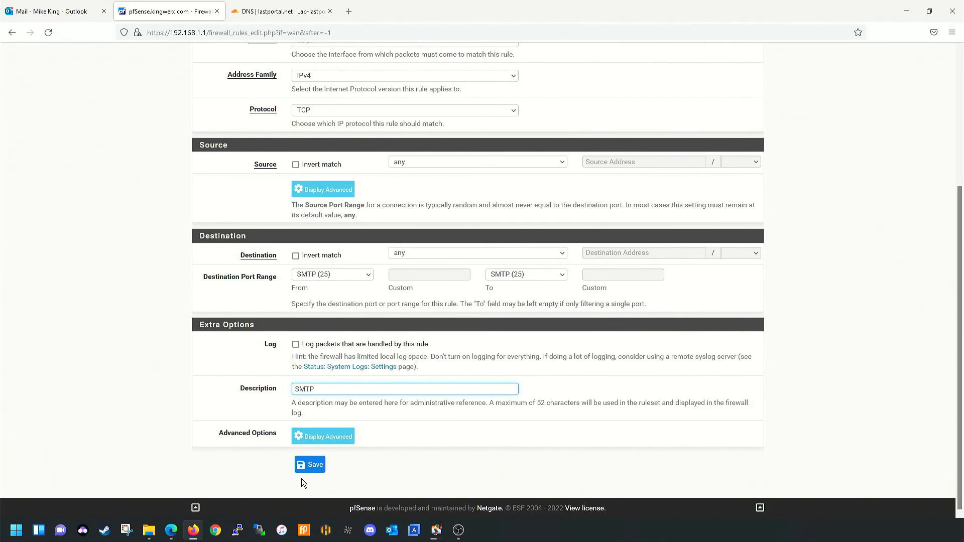
click(307, 466)
- Apply the rule changes, watch the filter reload, then return to the firewall rules list
click(725, 130)
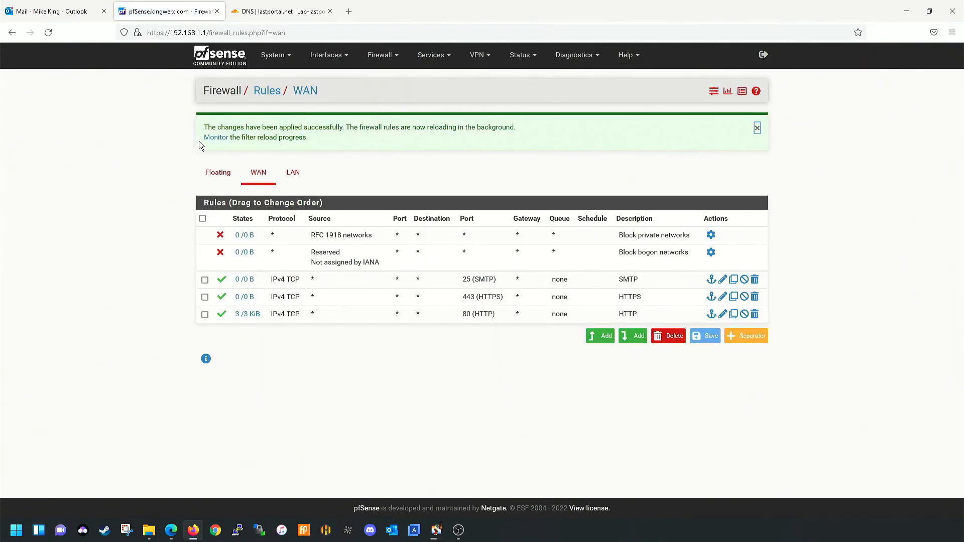
click(215, 138)
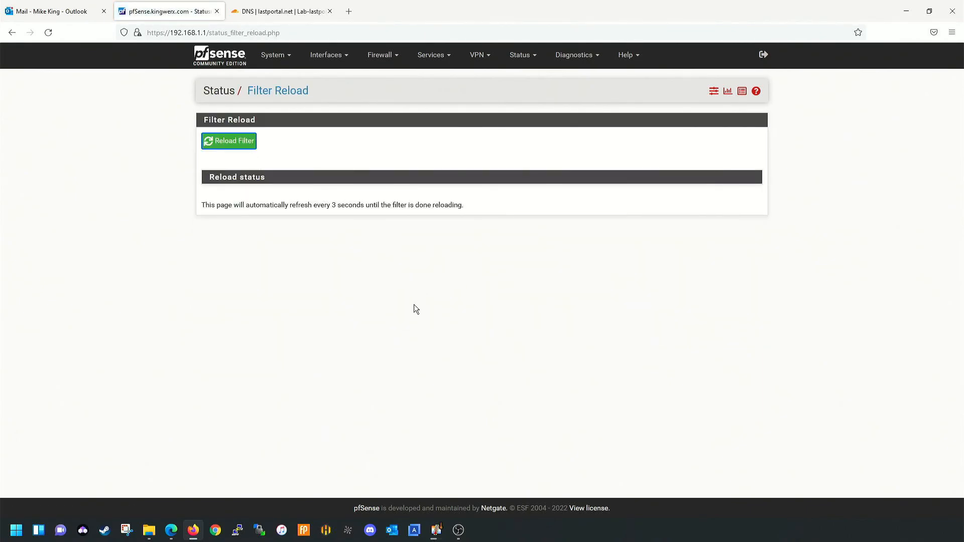
scroll(409, 313, down, 5)
scroll(419, 269, up, 5)
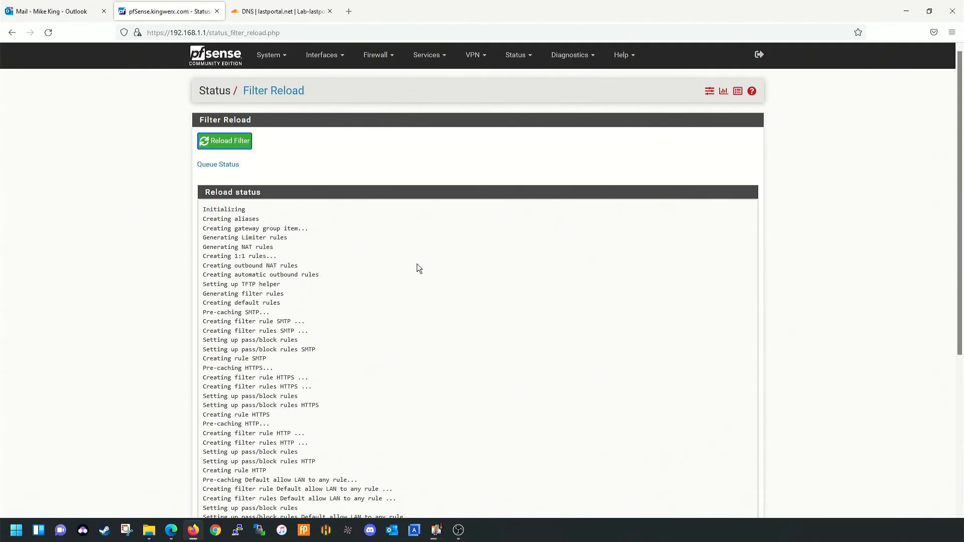
click(391, 57)
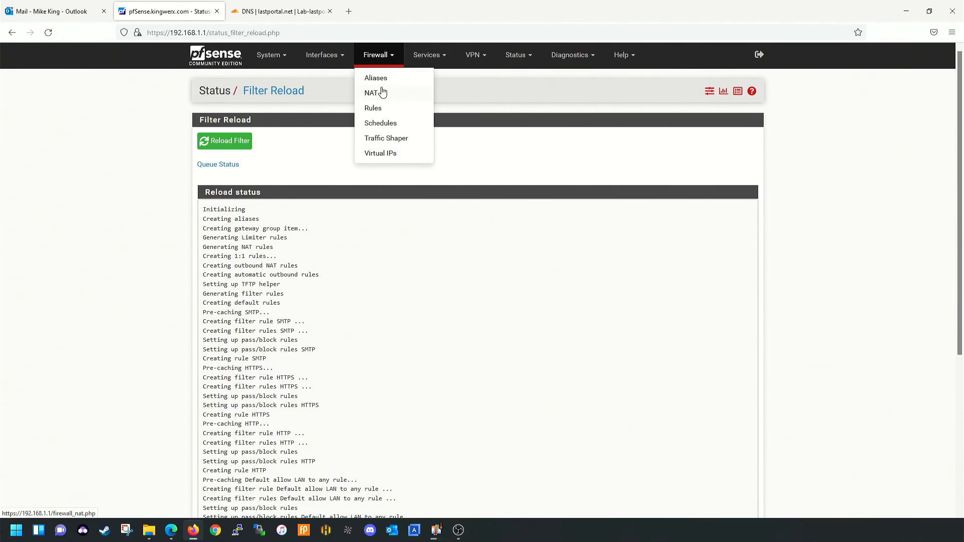
click(374, 109)
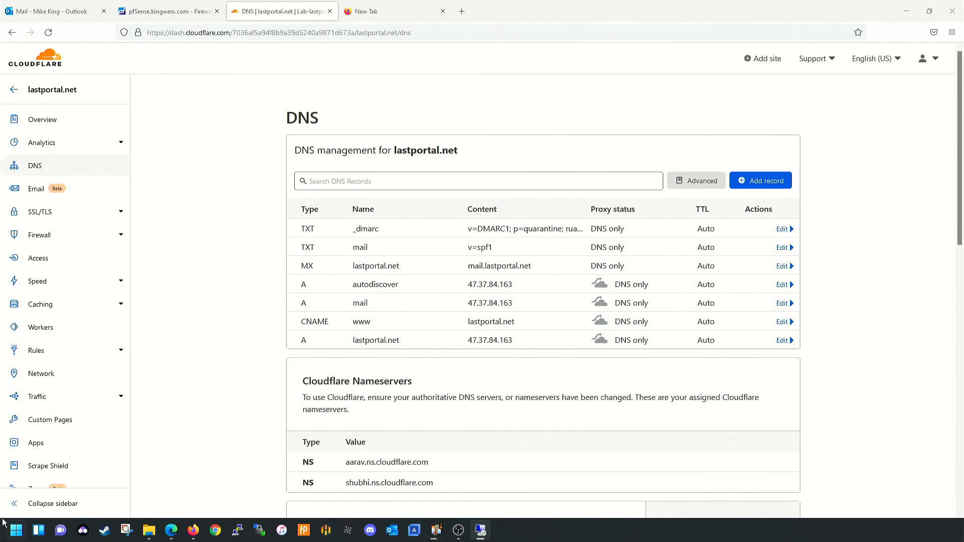
- Launch Remote Desktop Connection and sign in to 192.168.1.151 with the account password
click(11, 533)
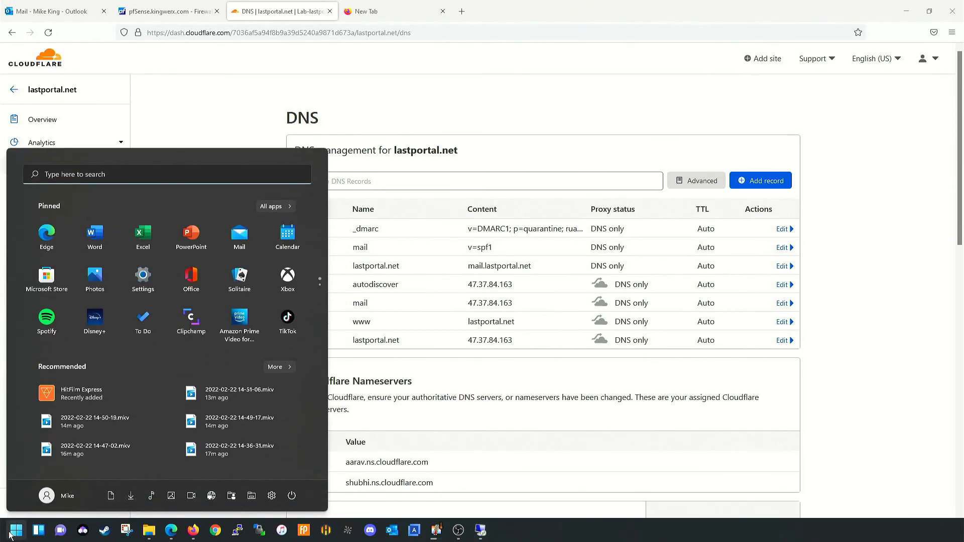
text(remo)
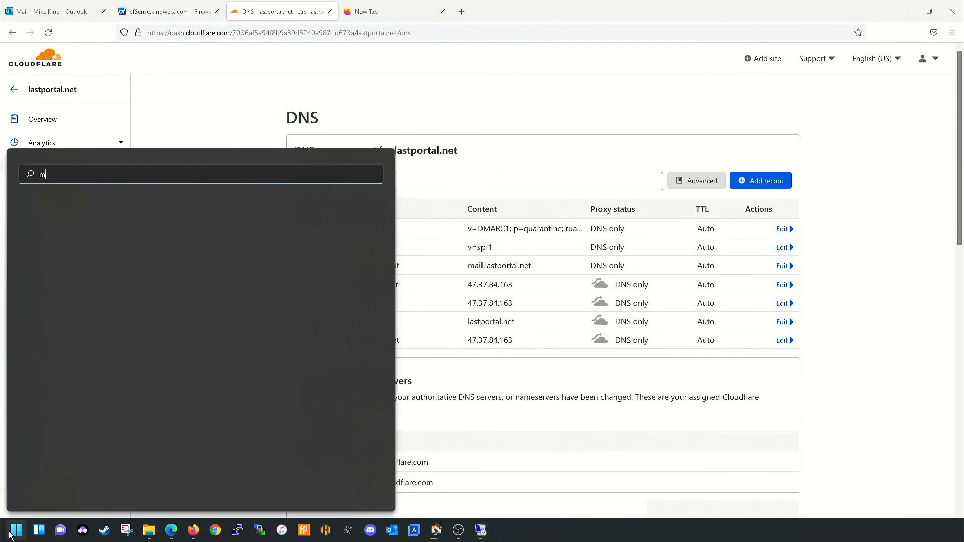
key(Return)
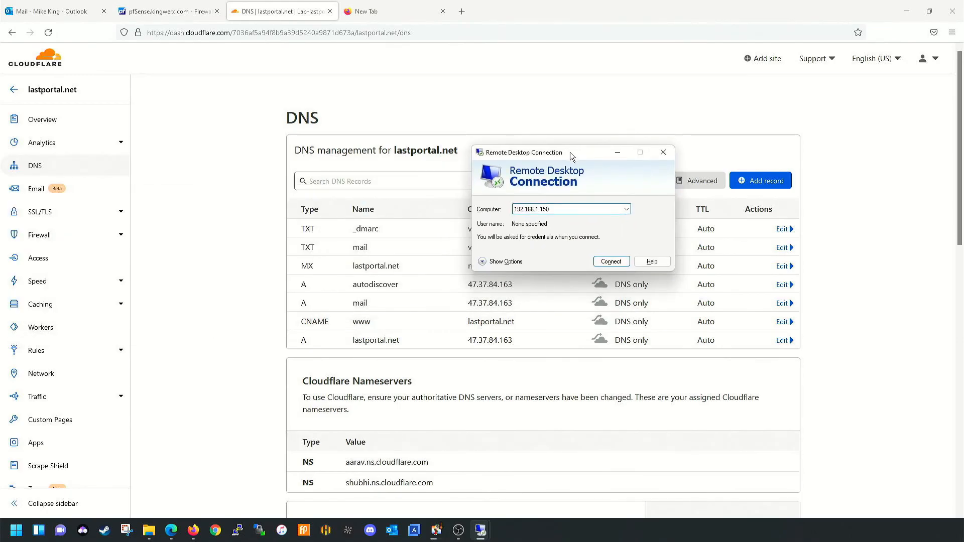
key(BackSpace)
text(1)
key(Return)
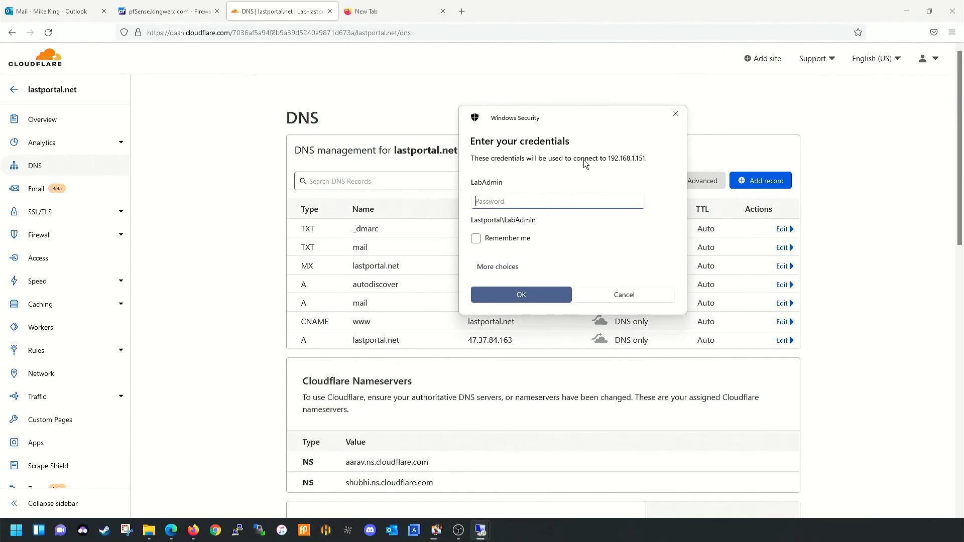
text(••••••••••••••)
key(Return)
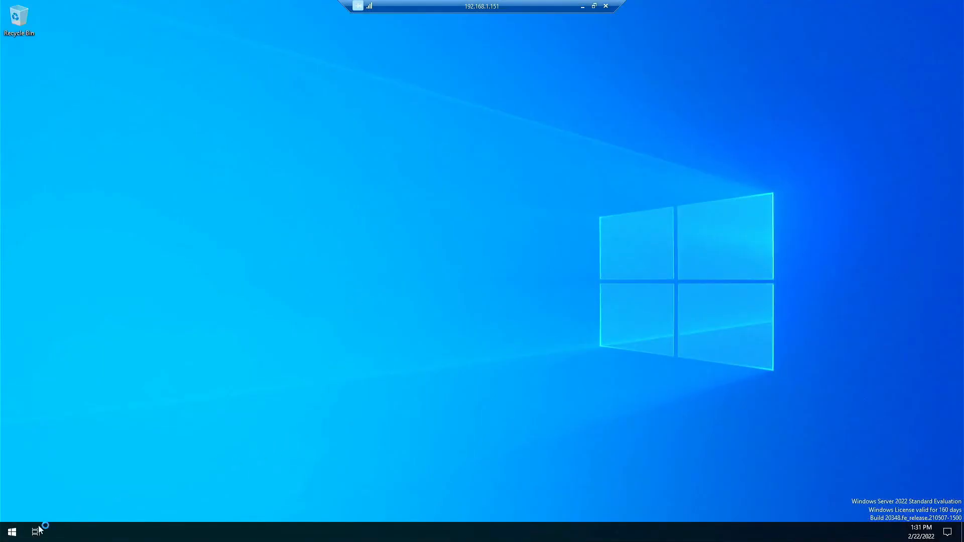
- Launch the DNS console from the server's Windows Administrative Tools folder
click(13, 531)
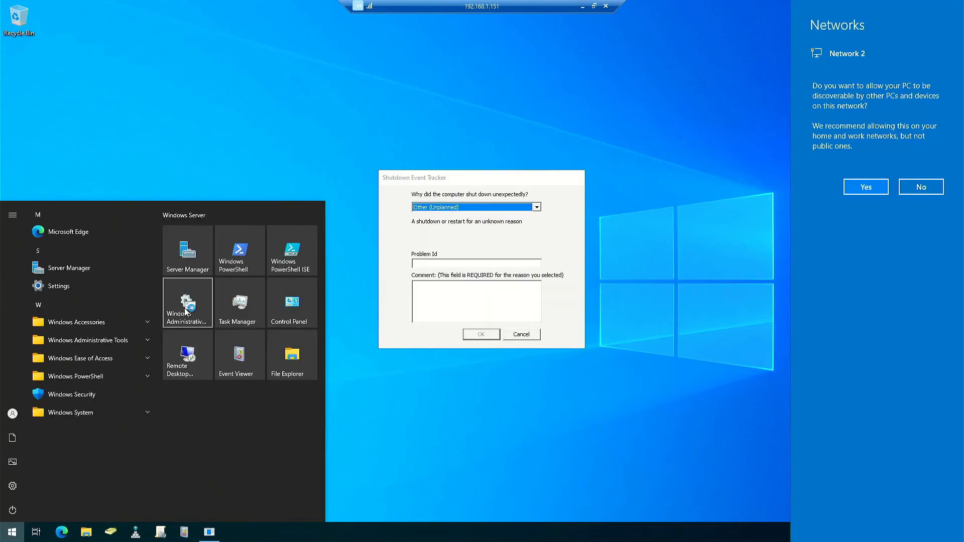
click(535, 334)
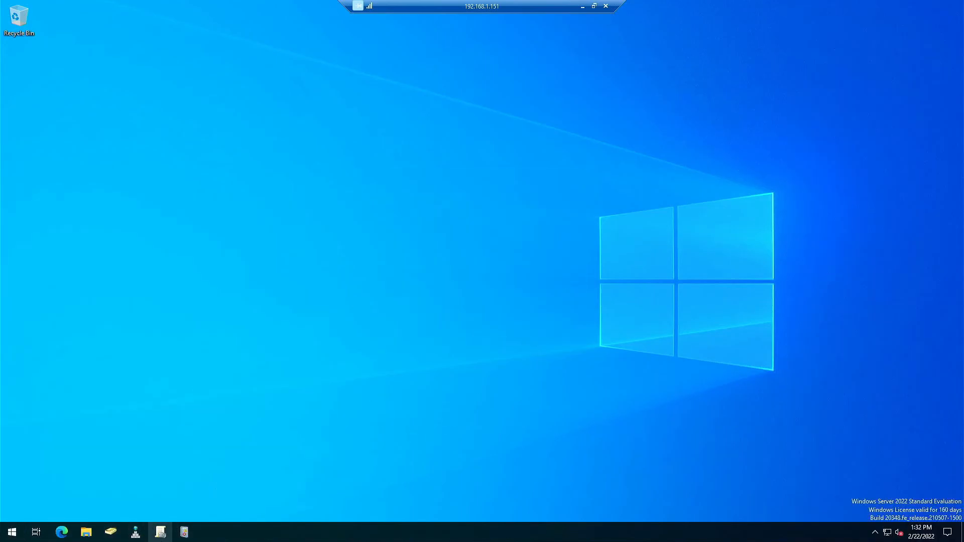
click(135, 539)
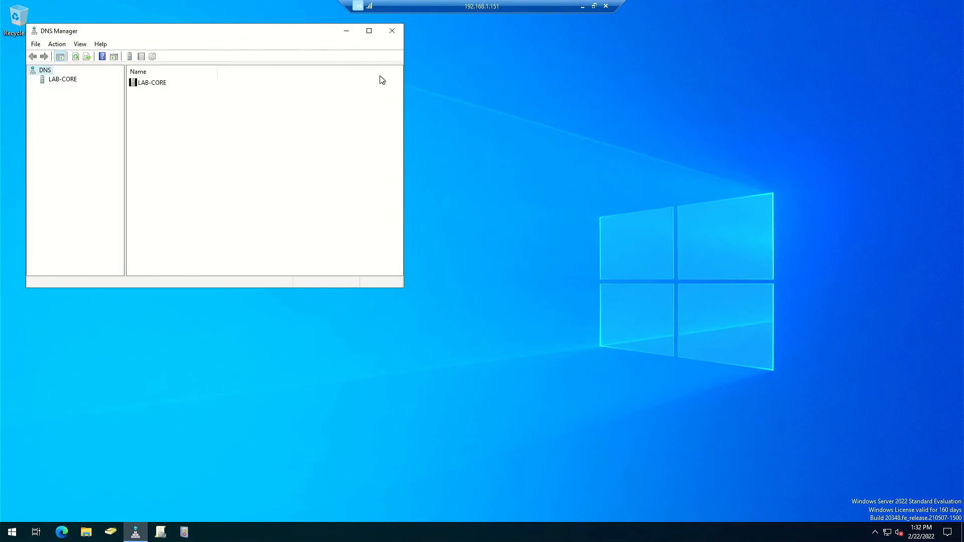
drag(236, 33, 447, 59)
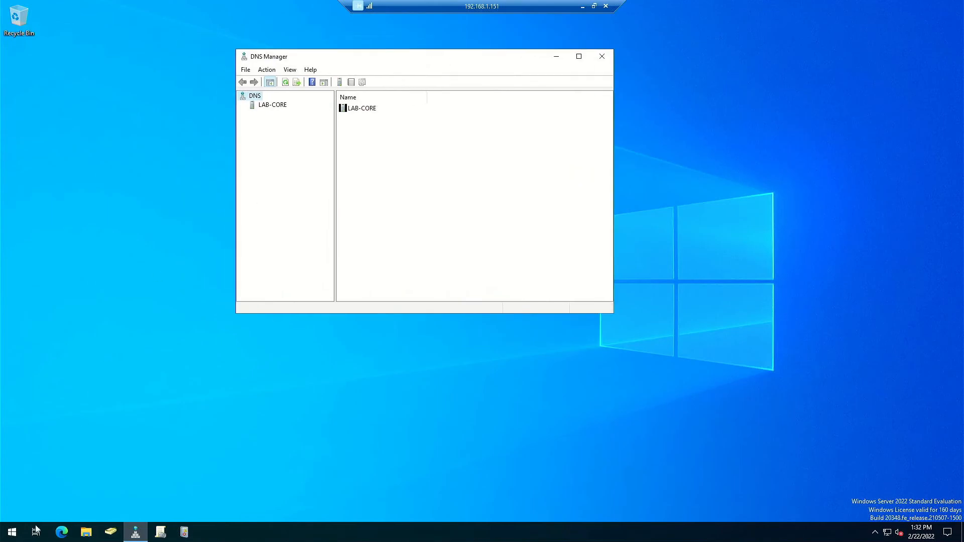
click(12, 532)
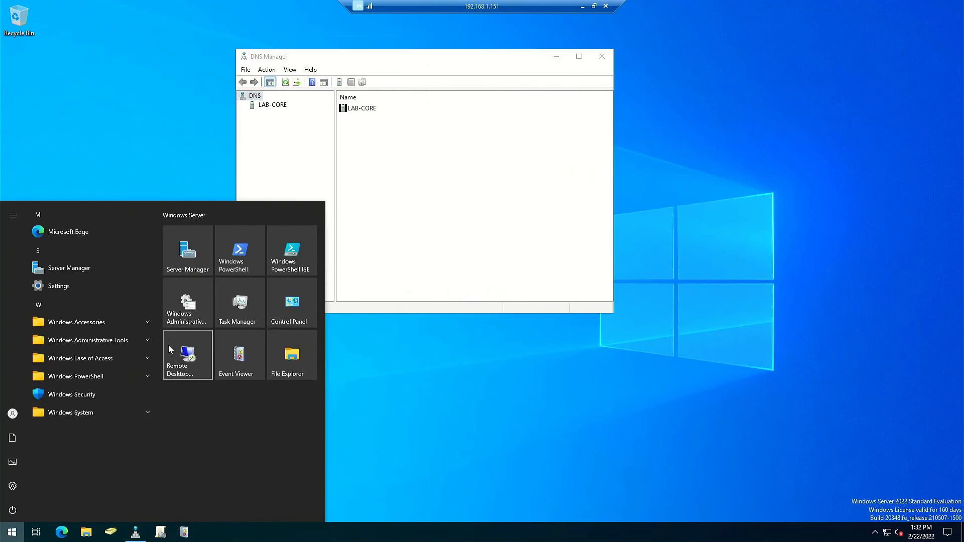
click(188, 302)
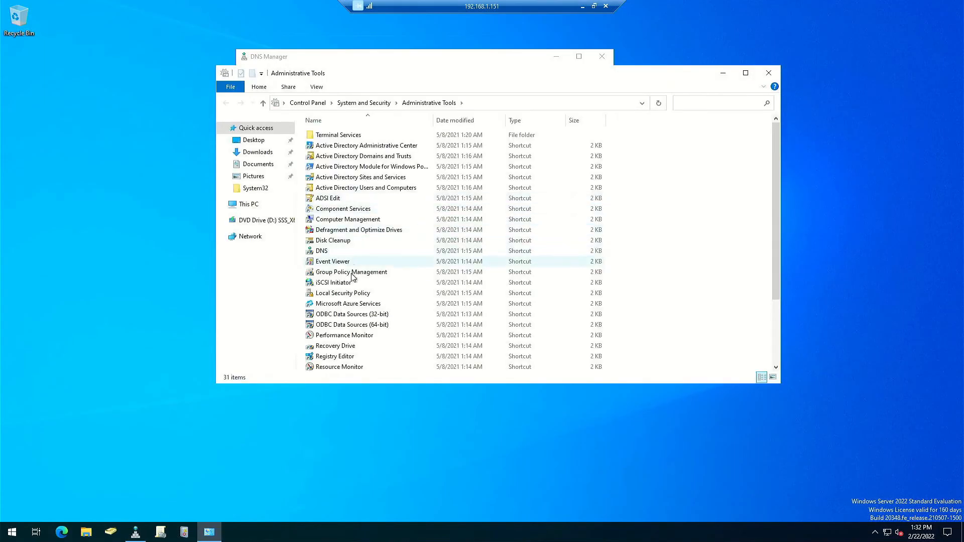
drag(436, 82, 502, 87)
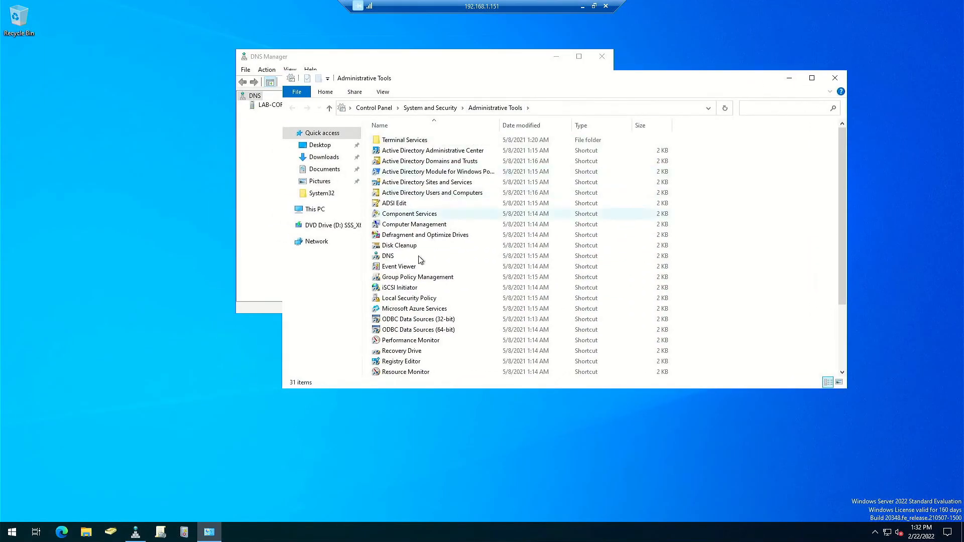
click(392, 257)
click(261, 244)
- Show lastportal.net under LAB-CORE > Forward Lookup Zones, close Administrative Tools and enlarge DNS Manager
click(271, 105)
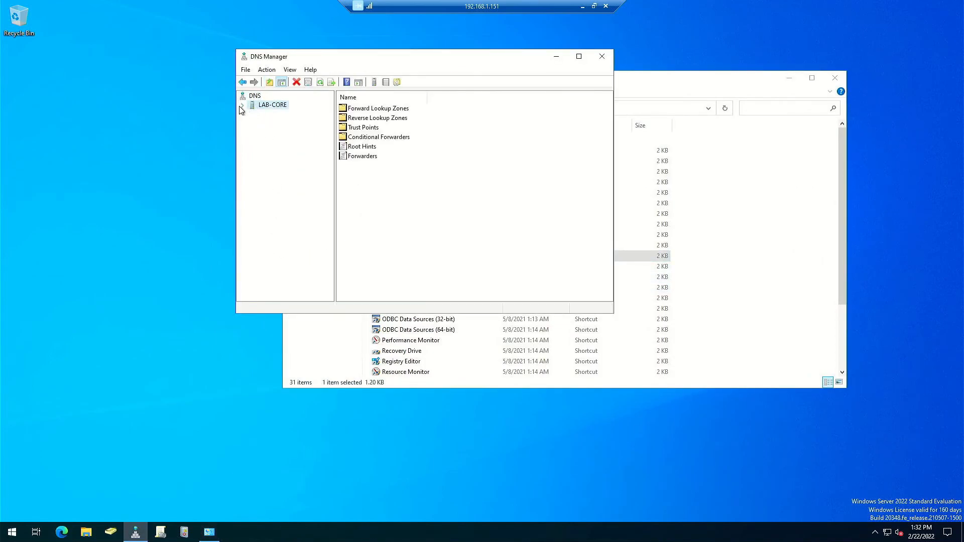
click(243, 106)
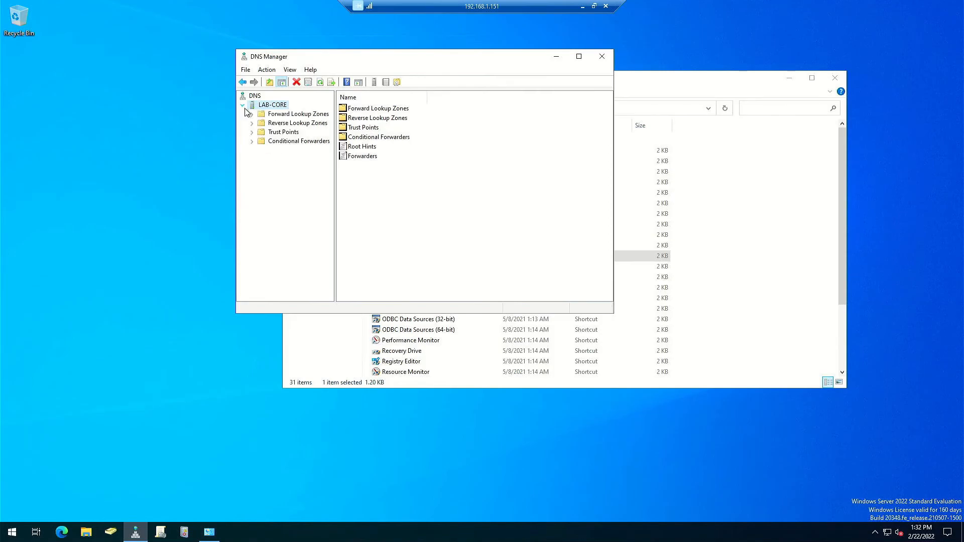
double_click(259, 115)
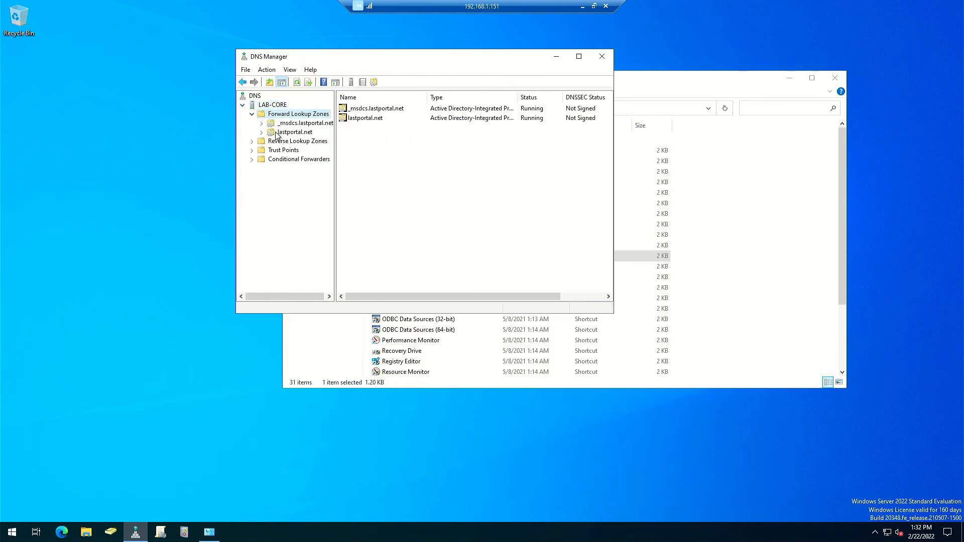
click(276, 132)
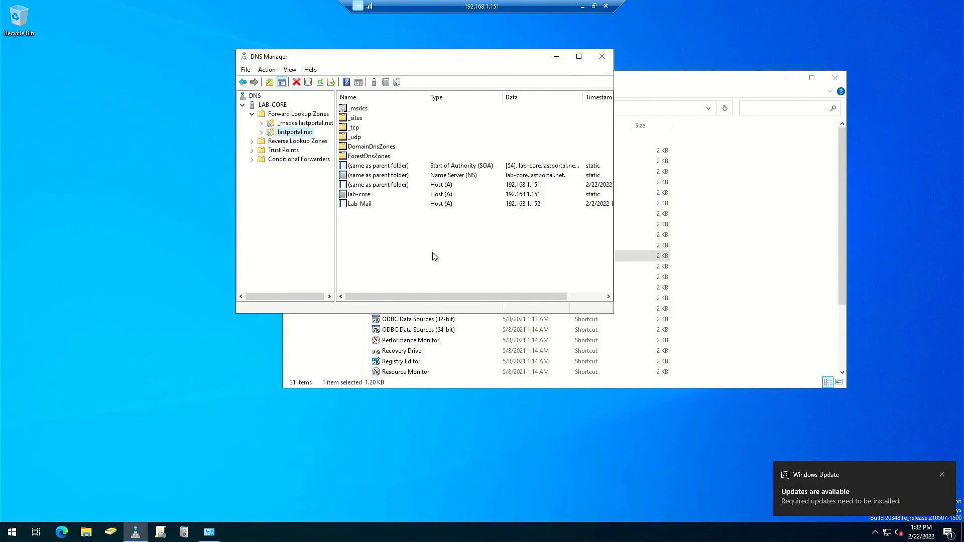
click(838, 78)
click(839, 78)
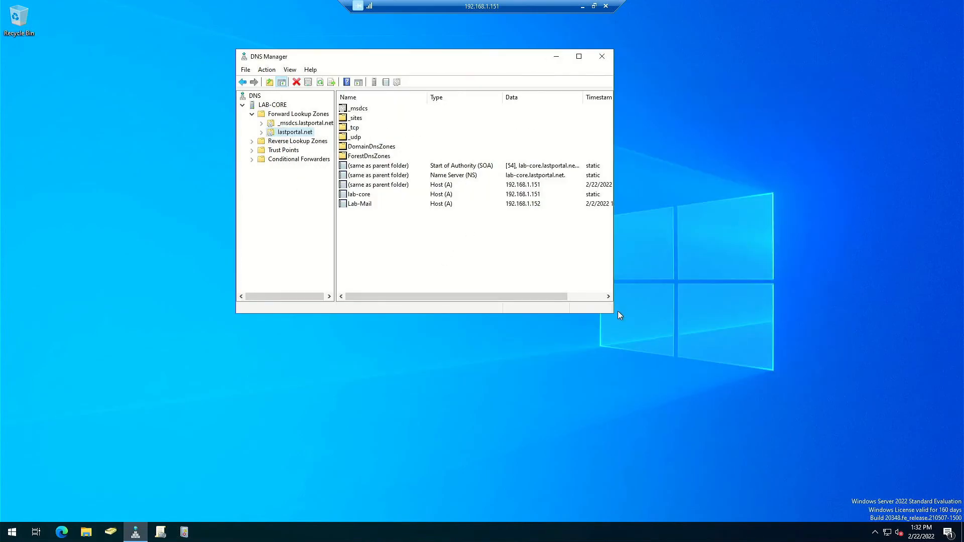
drag(615, 313, 819, 392)
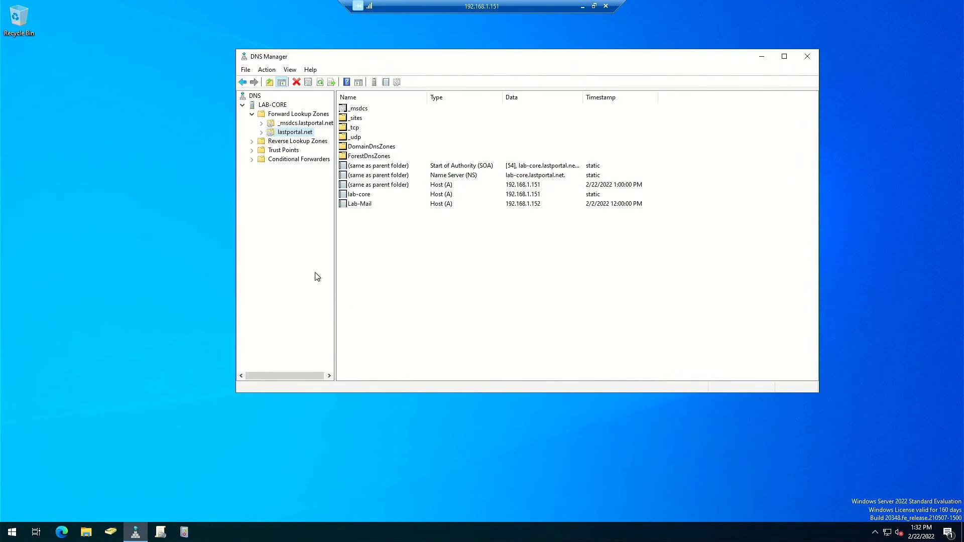
- Add host record 'mail' at 192.168.1.152 with PTR ticked, then view Reverse Lookup Zones
right_click(420, 262)
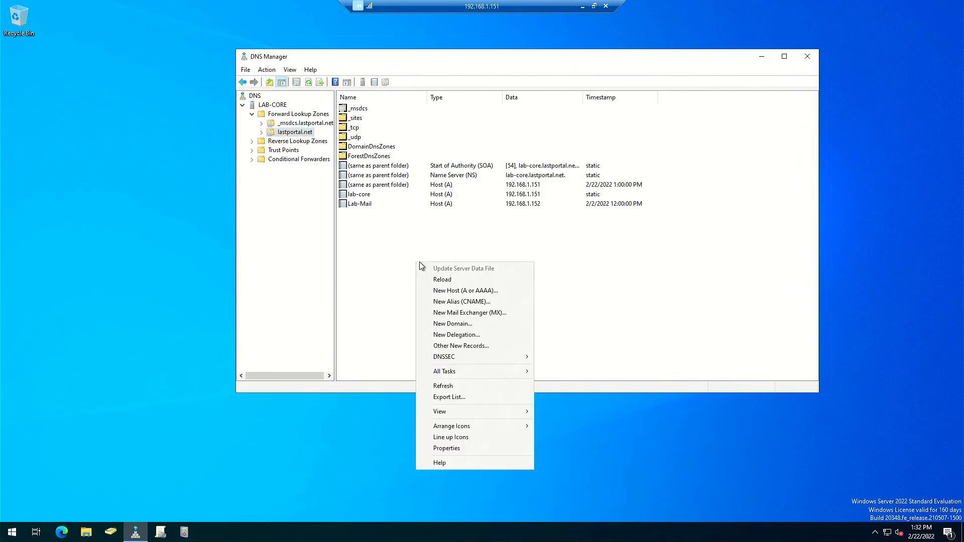
click(474, 293)
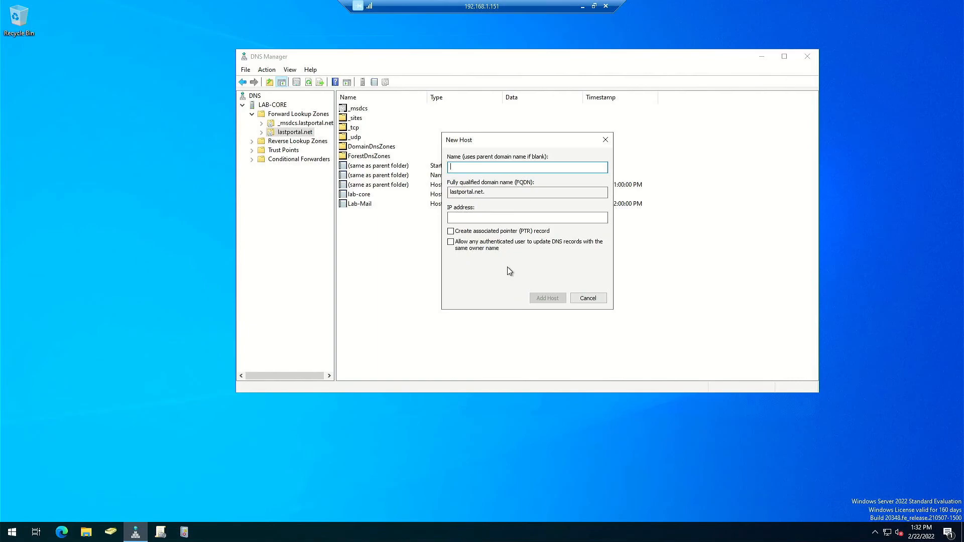
text(mail)
click(584, 219)
text(192.18.1.)
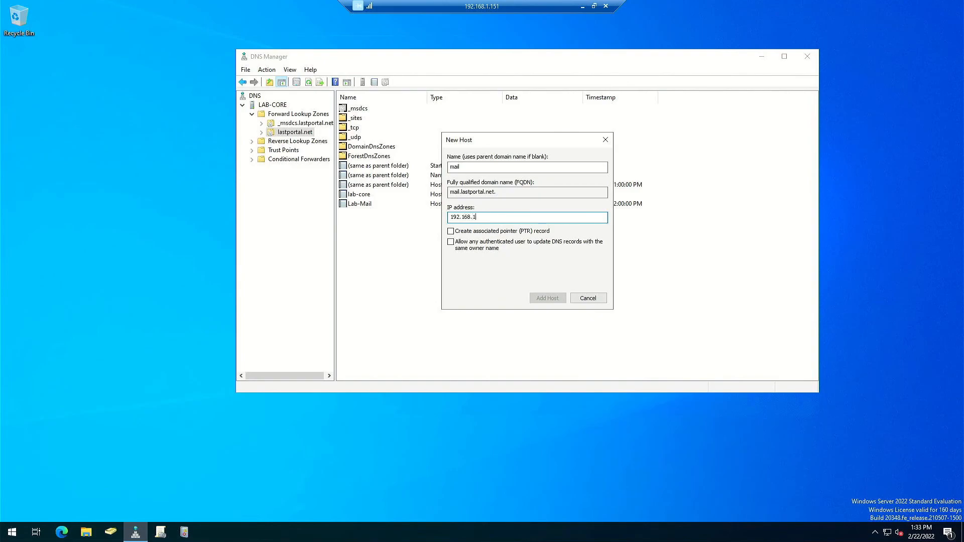
text(152)
click(501, 233)
click(548, 298)
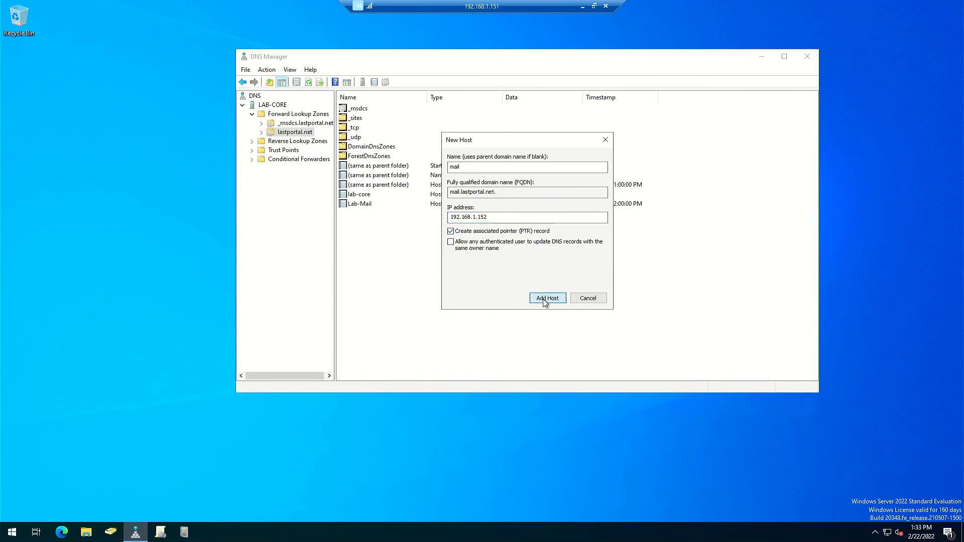
click(548, 304)
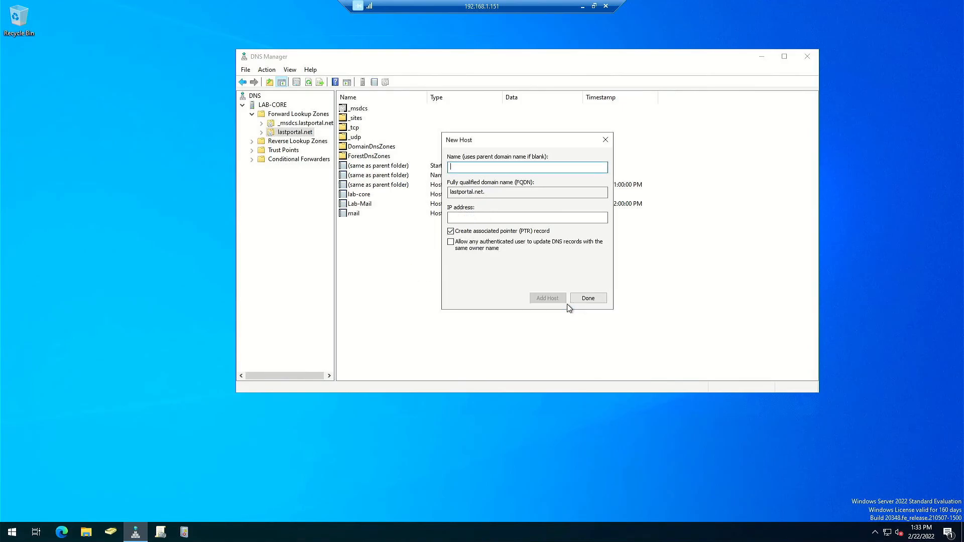
click(596, 300)
click(258, 143)
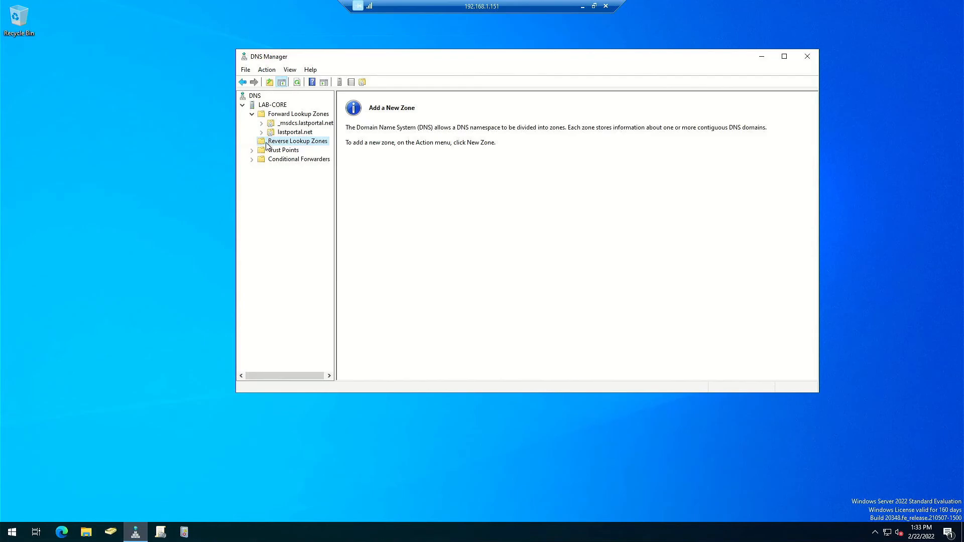
- Start a new reverse lookup zone as a primary zone with domain-wide replication
right_click(299, 142)
click(332, 148)
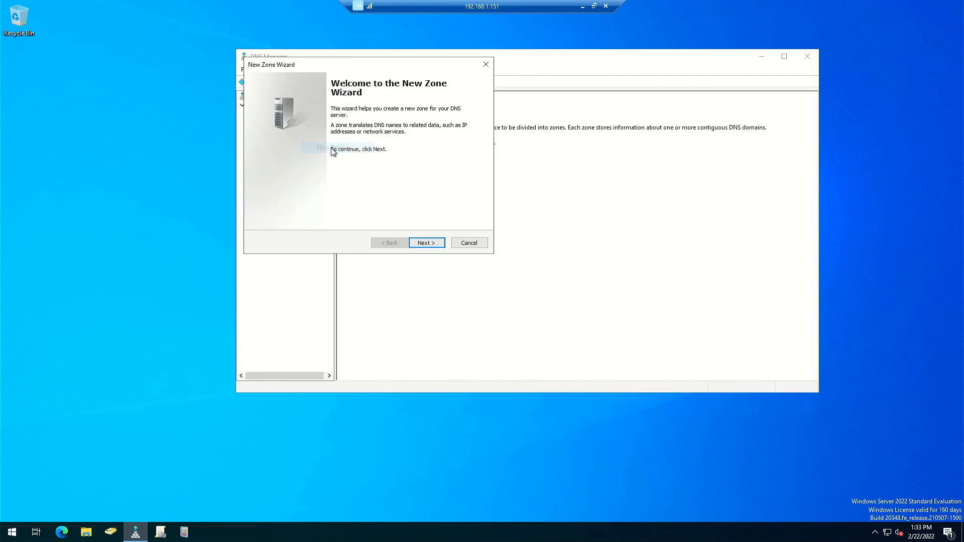
click(427, 243)
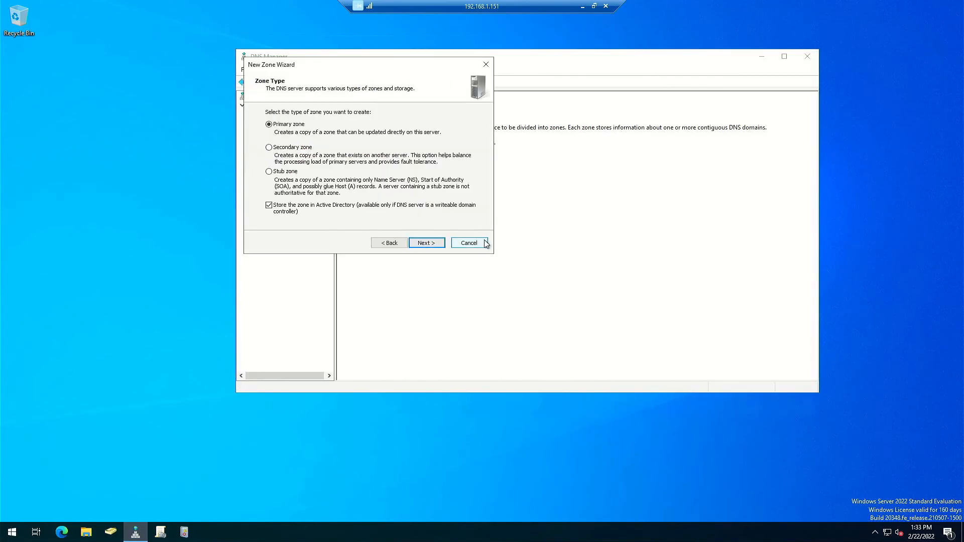
click(469, 243)
right_click(285, 143)
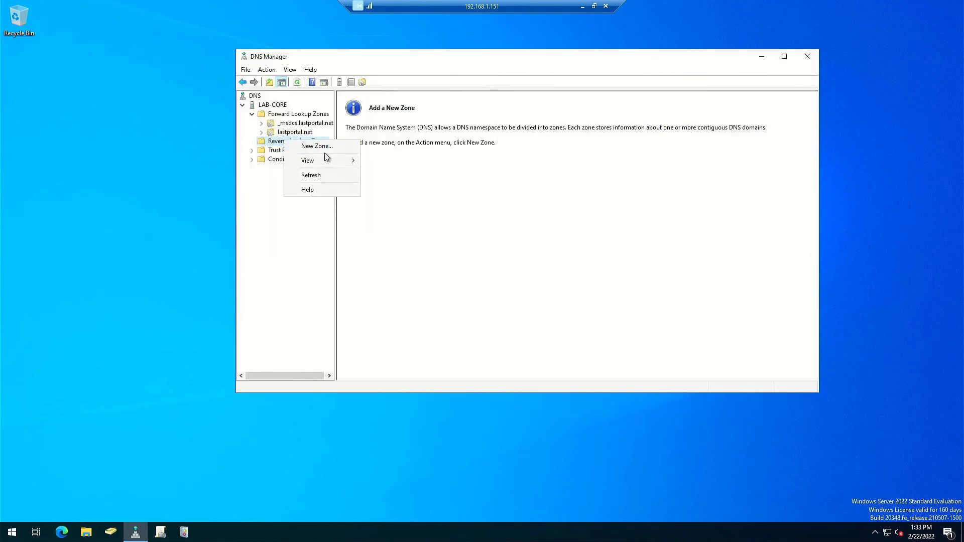
click(330, 147)
click(430, 245)
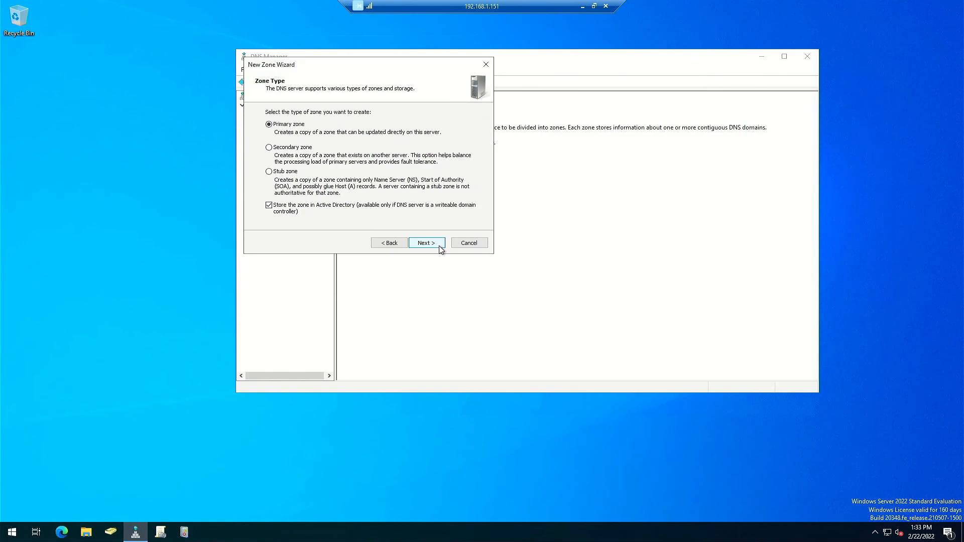
click(422, 244)
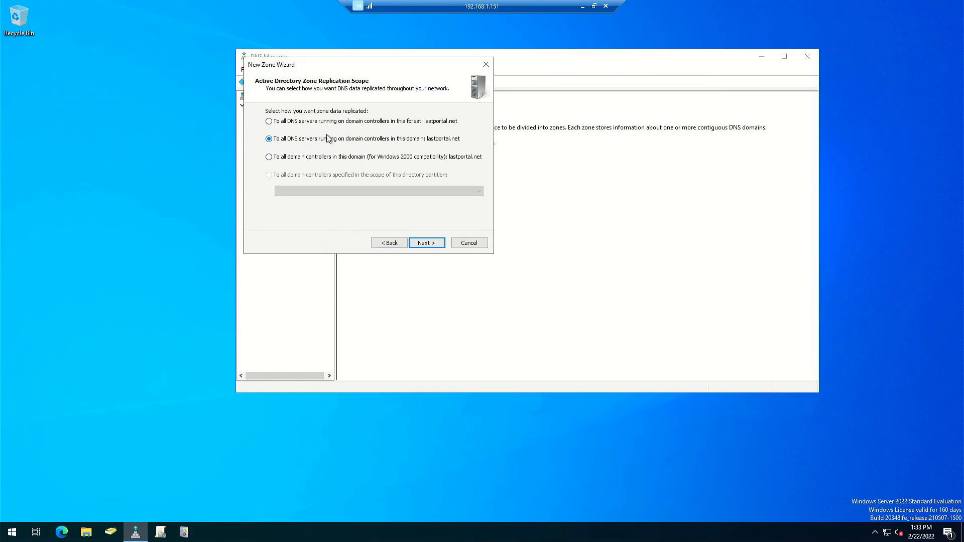
click(433, 244)
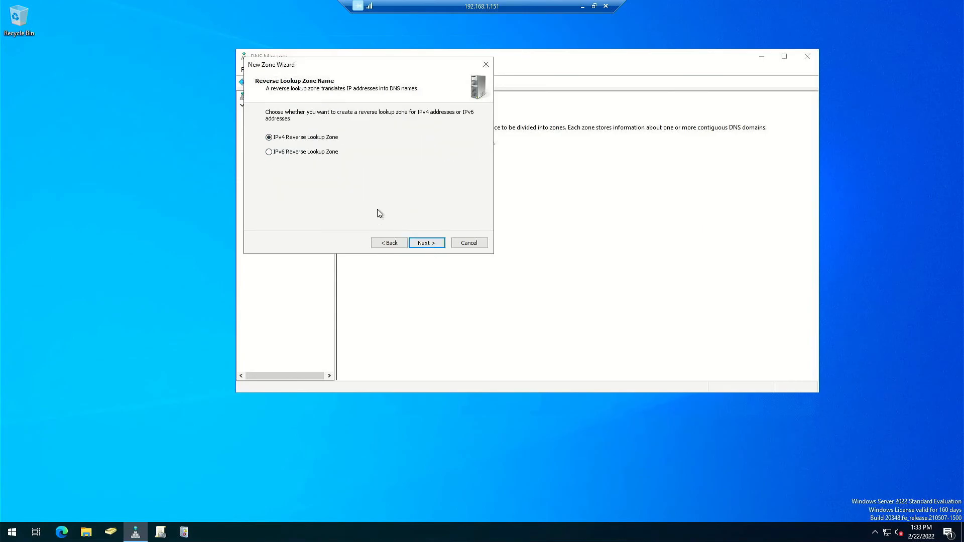
- Make it an IPv4 zone for network ID 192.168.1 (1.168.192.in-addr.arpa) and finish
click(424, 244)
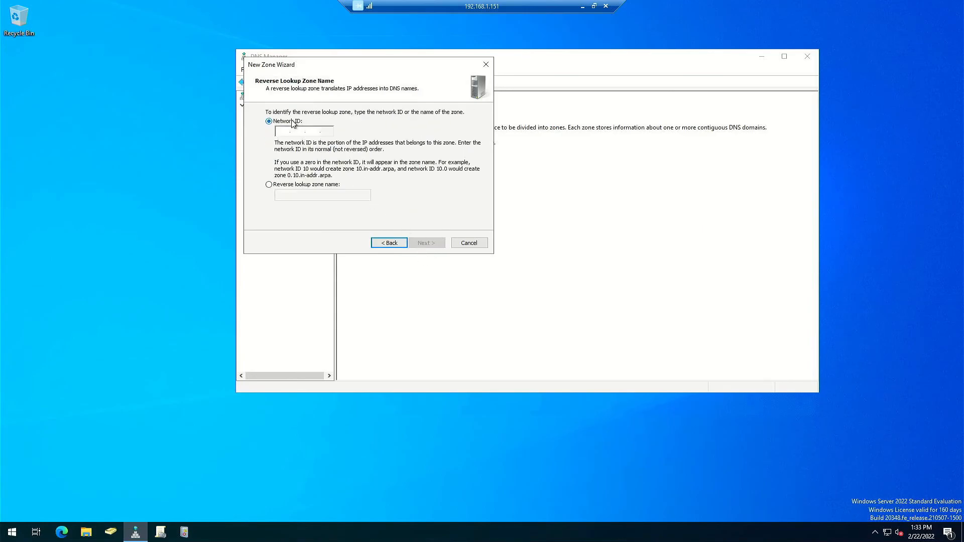
click(285, 131)
text(192.168.1)
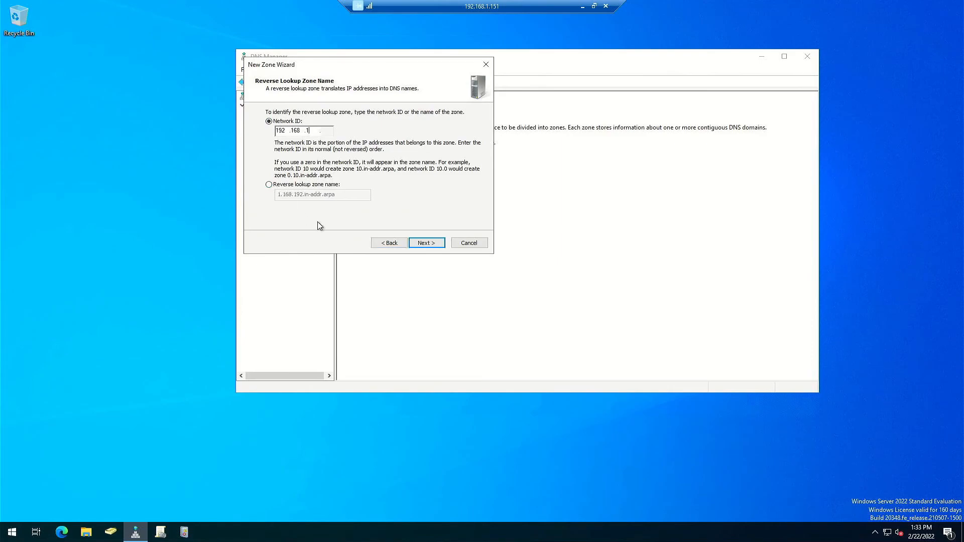
click(425, 243)
click(422, 247)
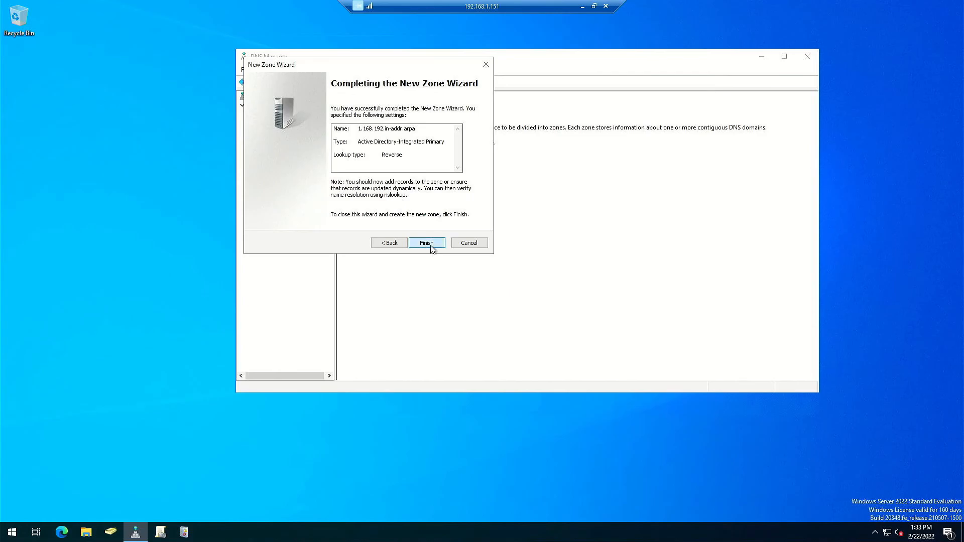
click(426, 243)
click(279, 133)
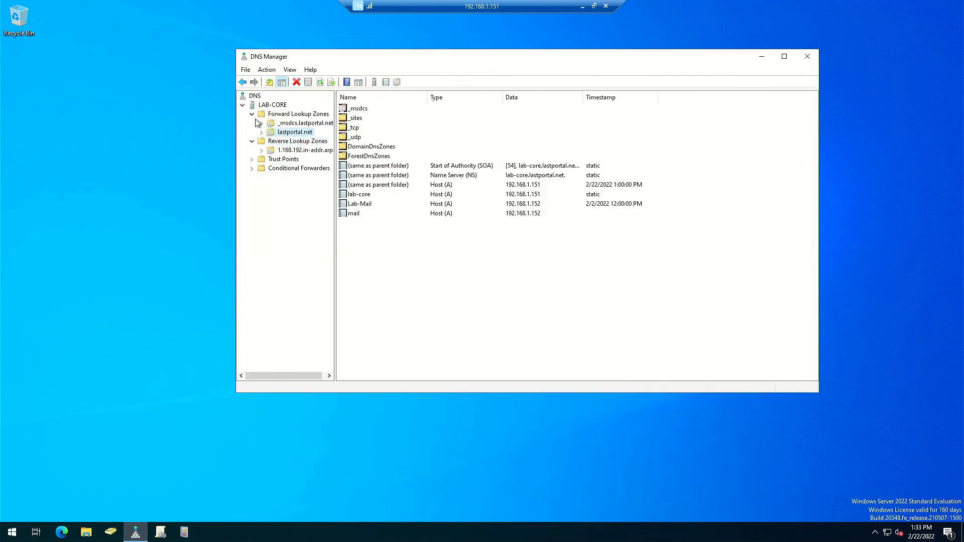
- Re-apply the mail record's PTR update to create 192.168.1.152 → mail.lastportal.net, then check the reverse zone
double_click(354, 213)
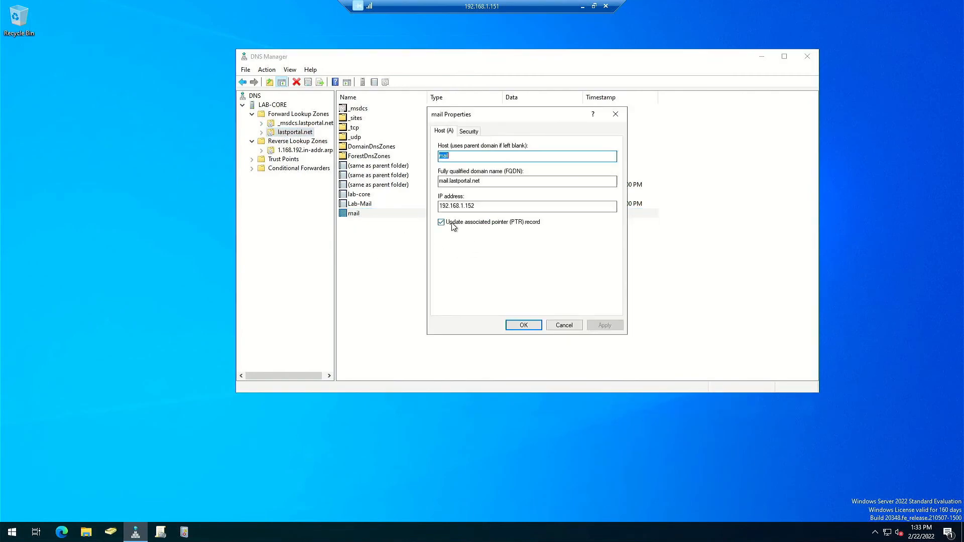
click(453, 226)
click(453, 226)
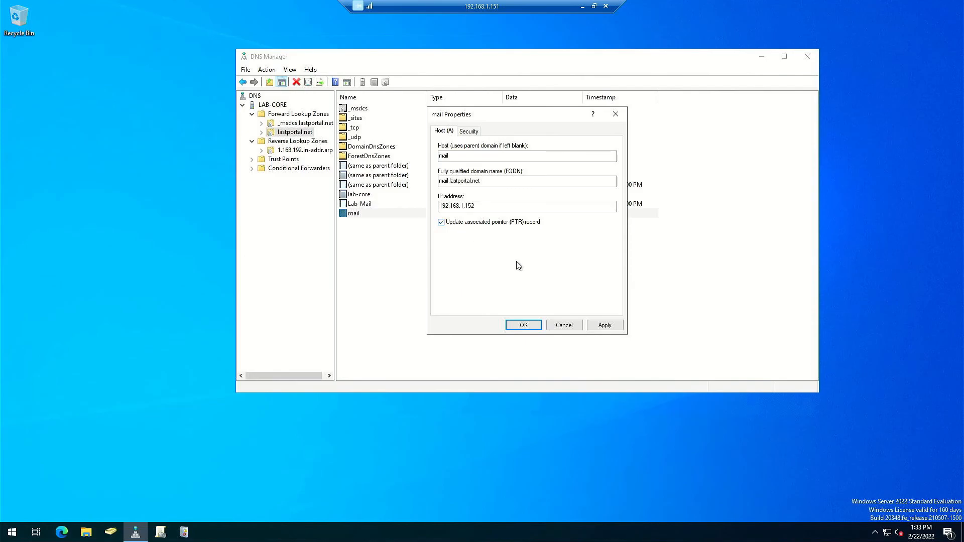
click(605, 325)
click(549, 327)
click(301, 149)
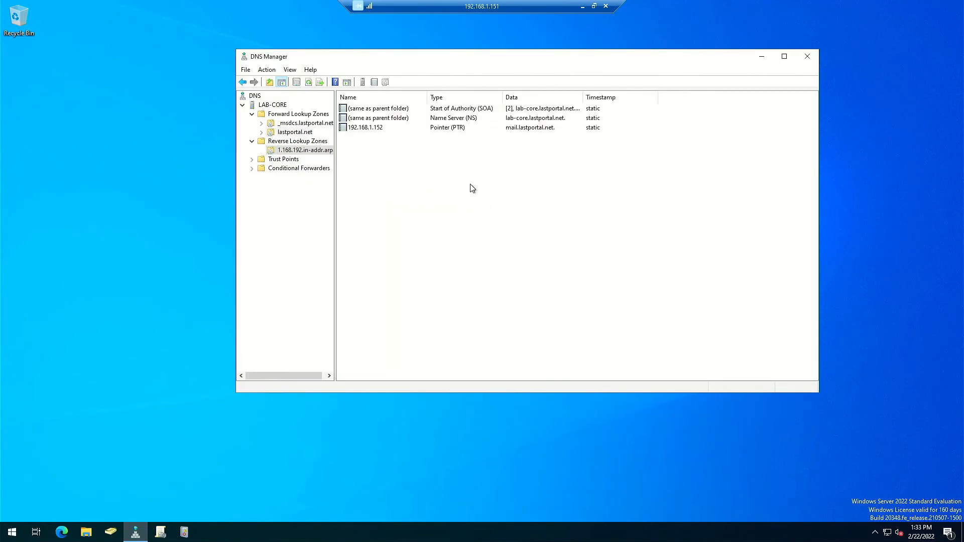
click(285, 133)
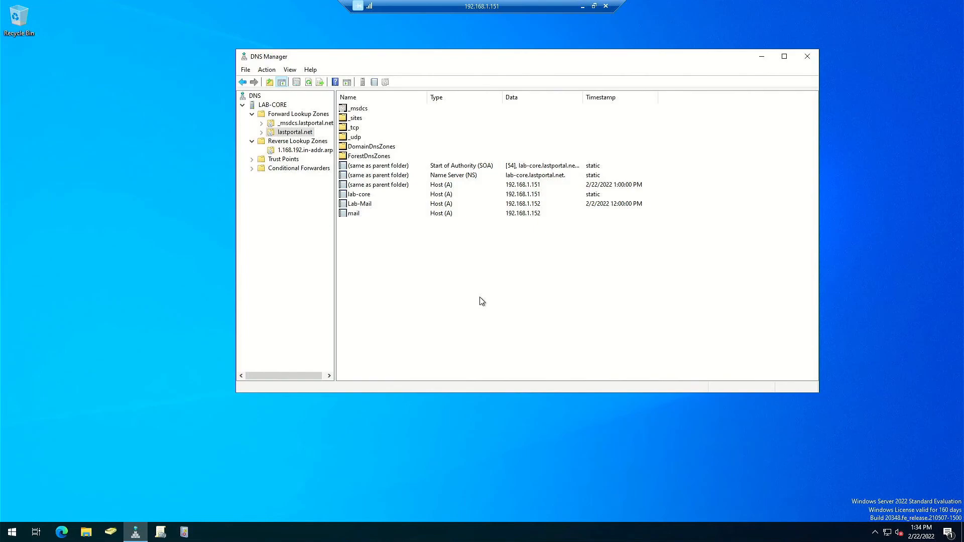
- Create host record 'www' at 192.168.1.152 in the lastportal.net zone
right_click(462, 266)
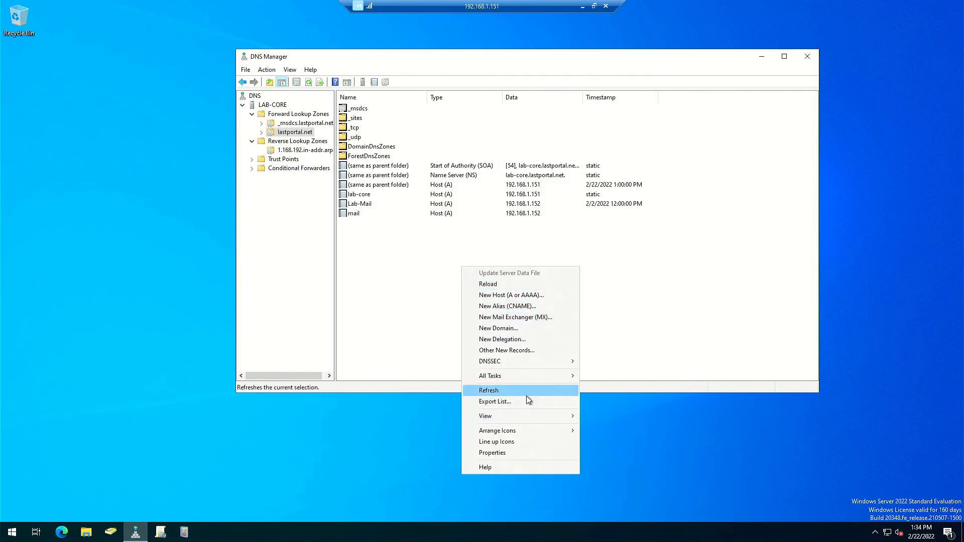
click(498, 295)
text(www)
key(Tab)
click(527, 218)
text(192.168)
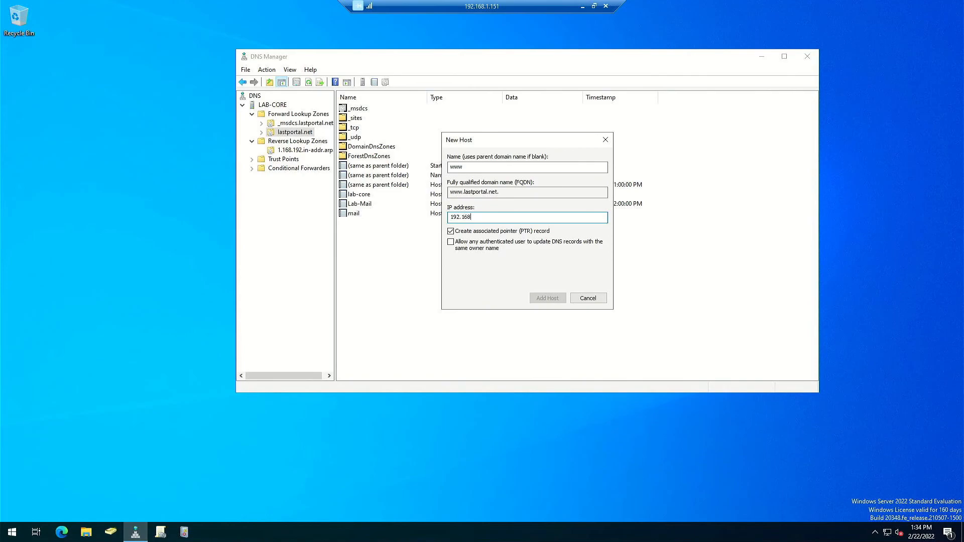
text(.1.152)
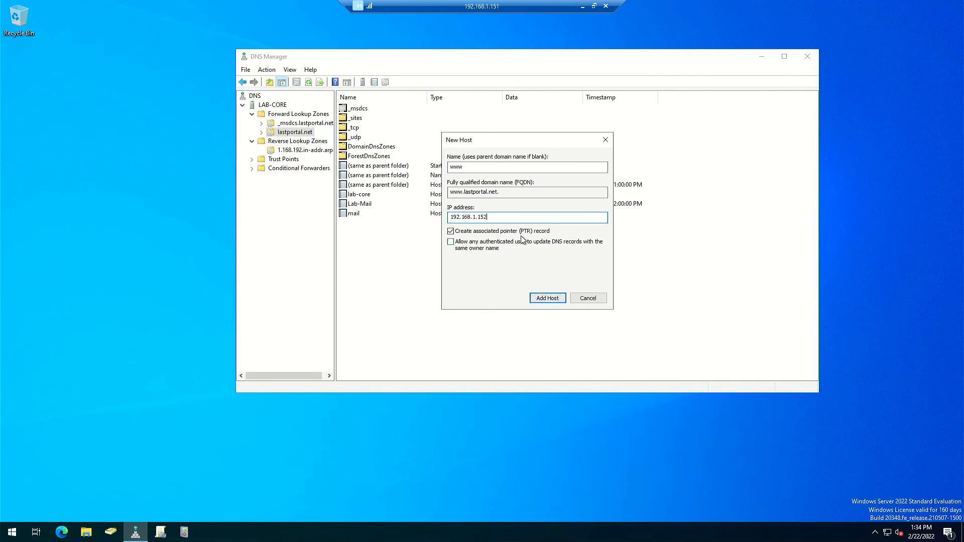
click(547, 299)
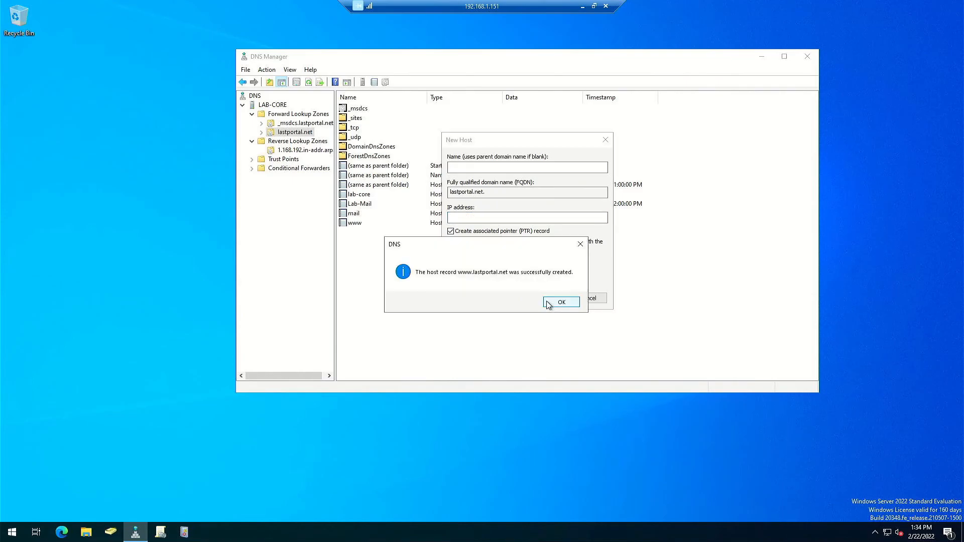
click(559, 303)
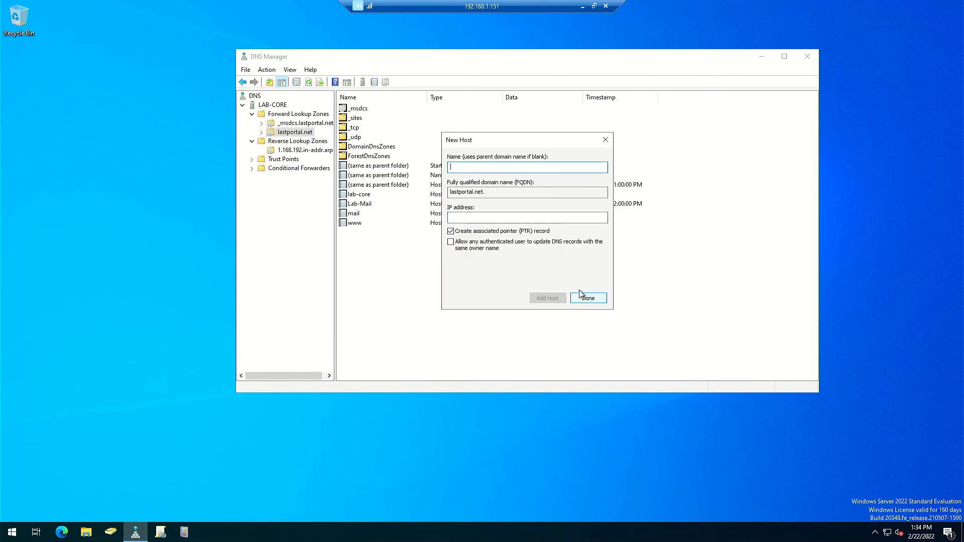
click(590, 301)
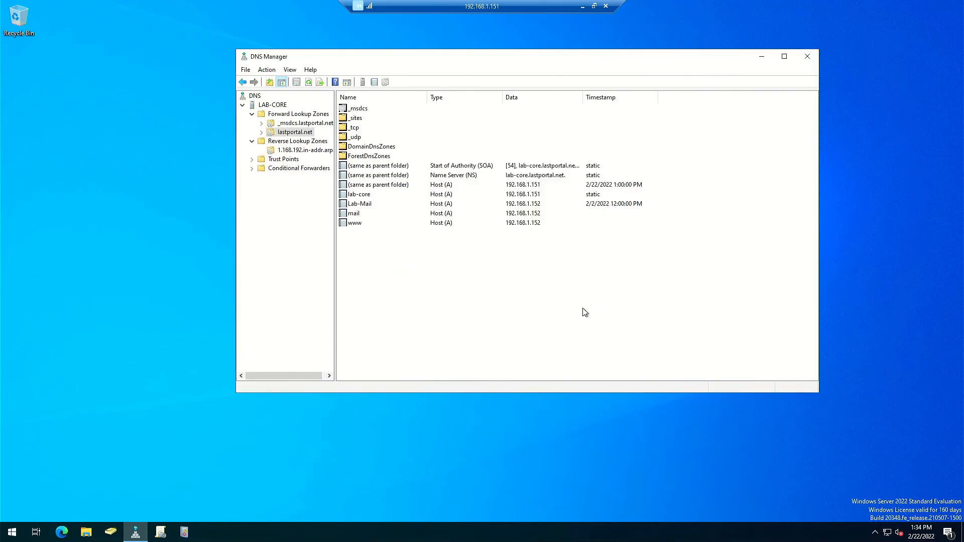
- Start a new MX record with host 'mail' and mail server mail.lastportal.net
right_click(501, 299)
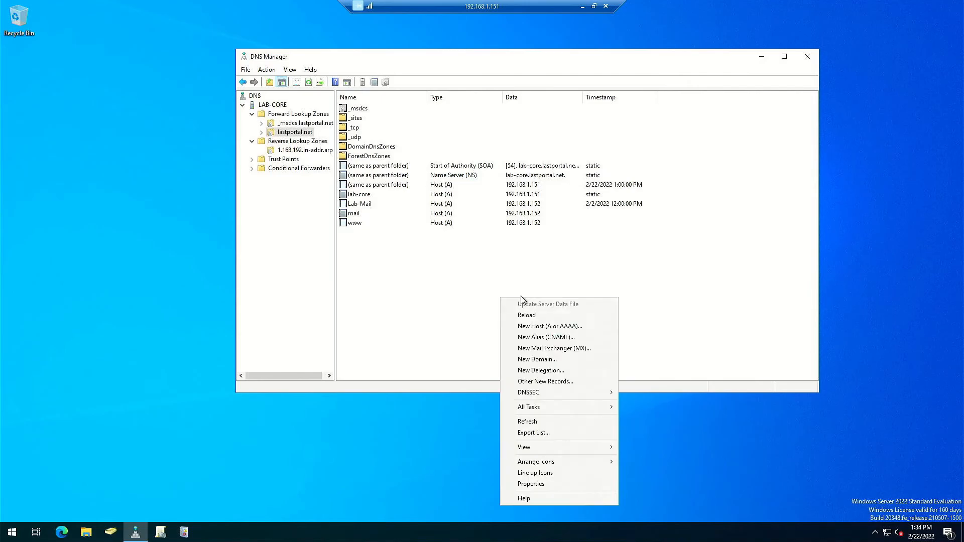
click(558, 350)
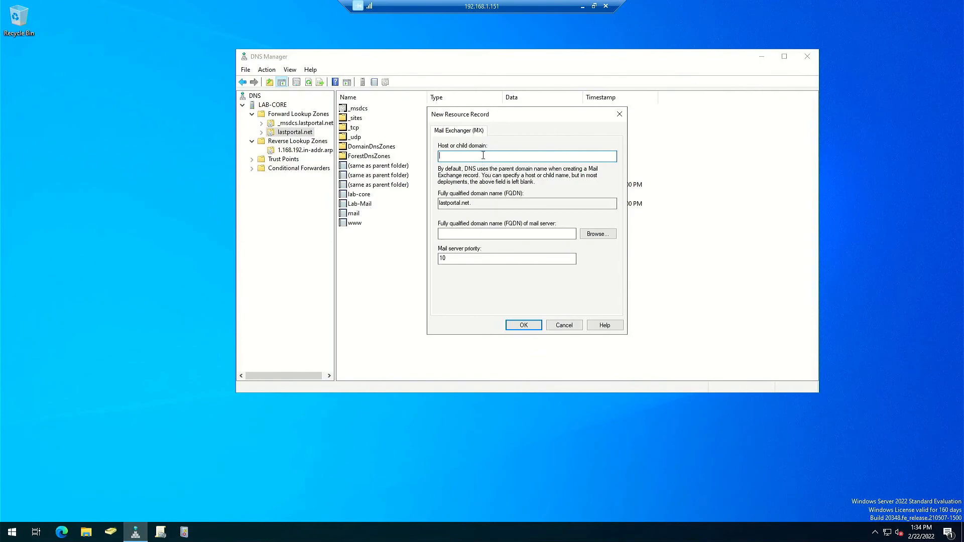
text(mail)
click(486, 235)
text(mail.la)
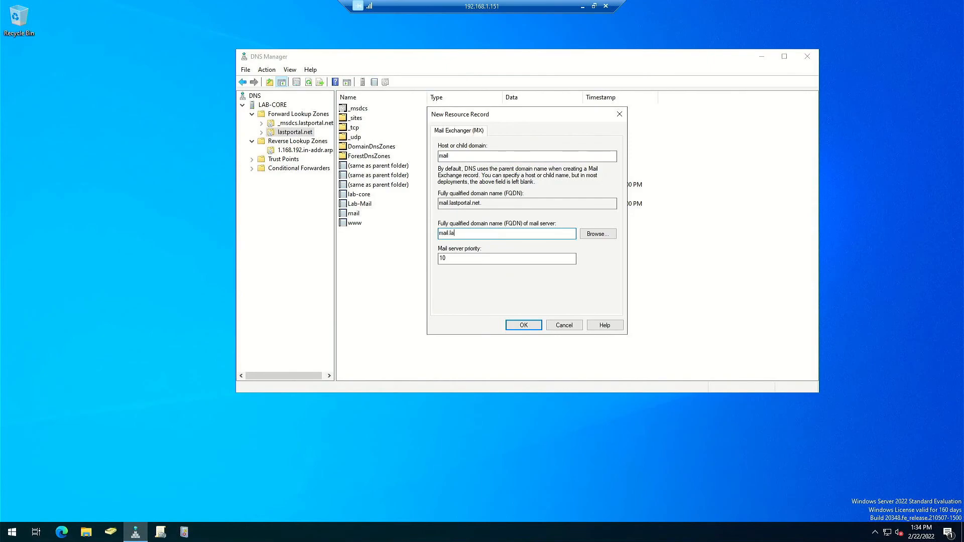
text(stportal.net)
- Browse to lastportal.net's mail host as the mail server and save with priority 10
click(601, 234)
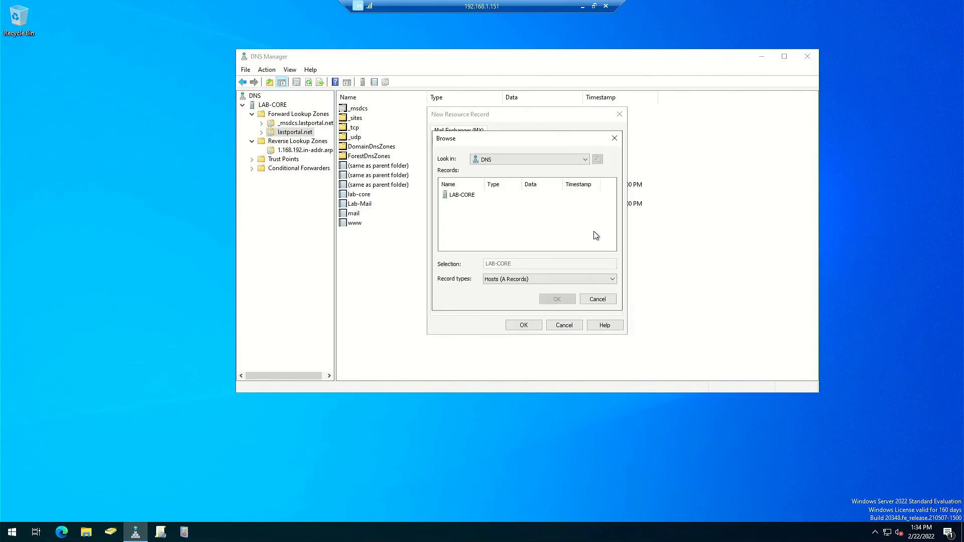
double_click(456, 200)
click(478, 200)
double_click(478, 199)
double_click(456, 204)
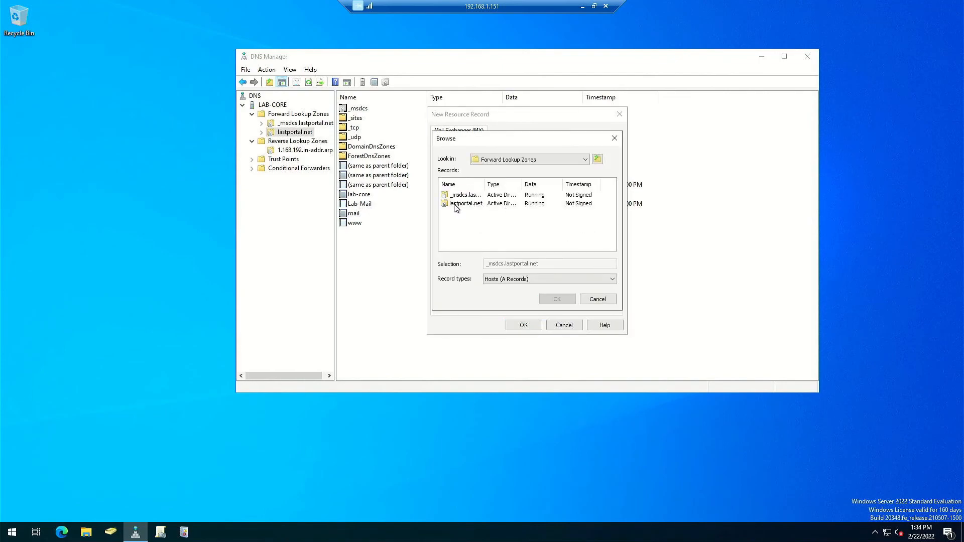
scroll(497, 240, down, 2)
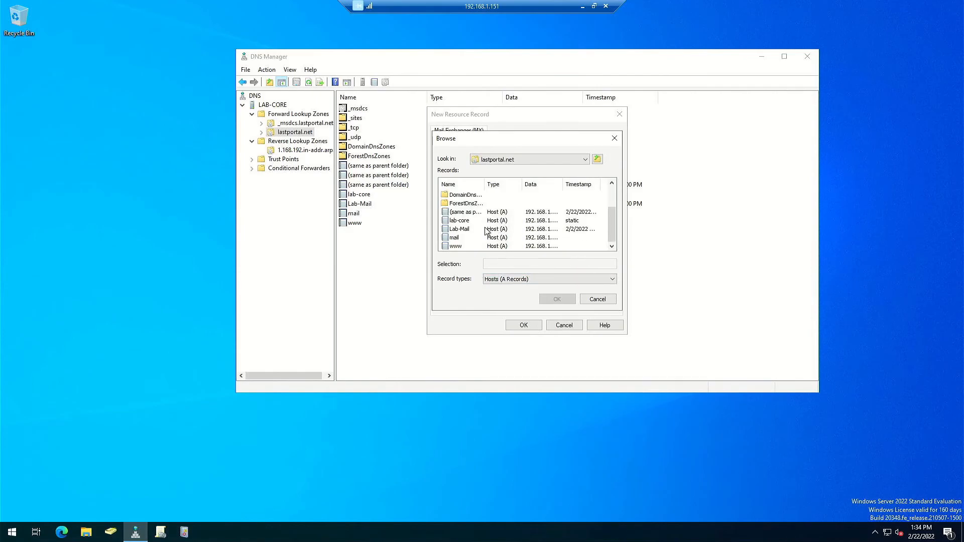
double_click(458, 237)
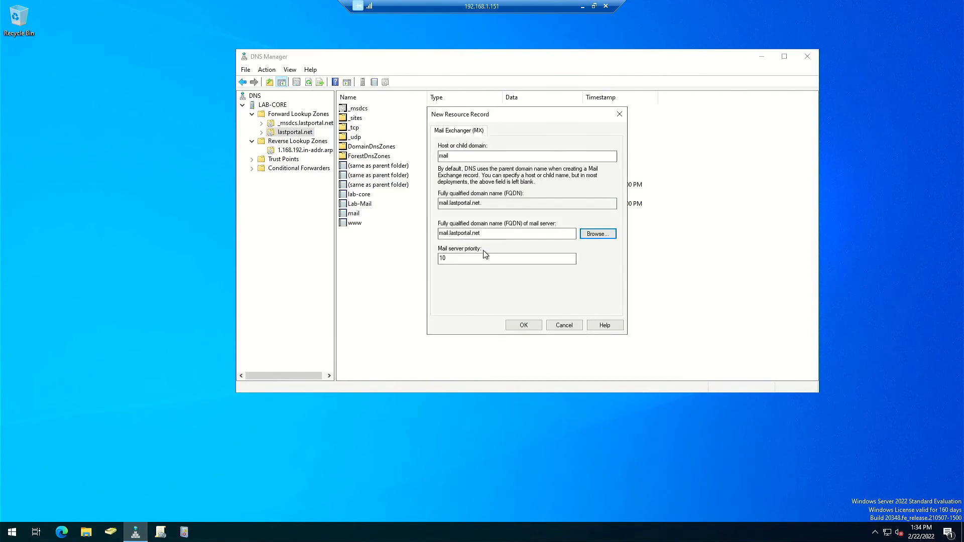
click(523, 326)
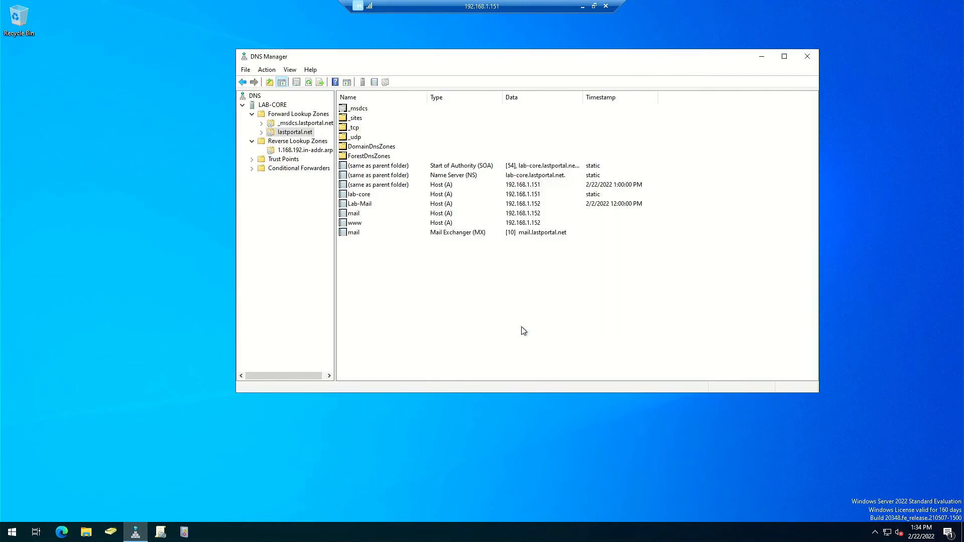
- Select the lastportal.net MX record, then disconnect the Remote Desktop session to the DNS server
right_click(565, 251)
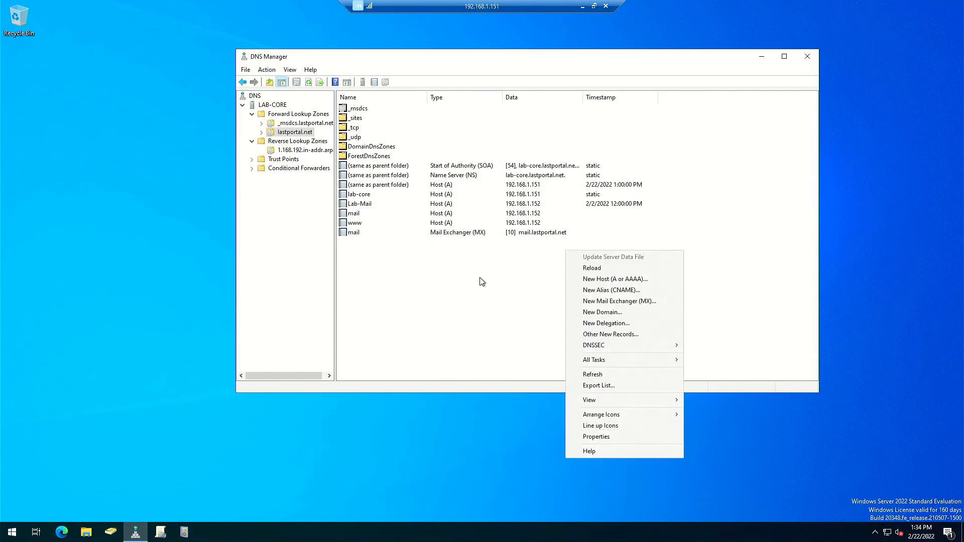
click(518, 236)
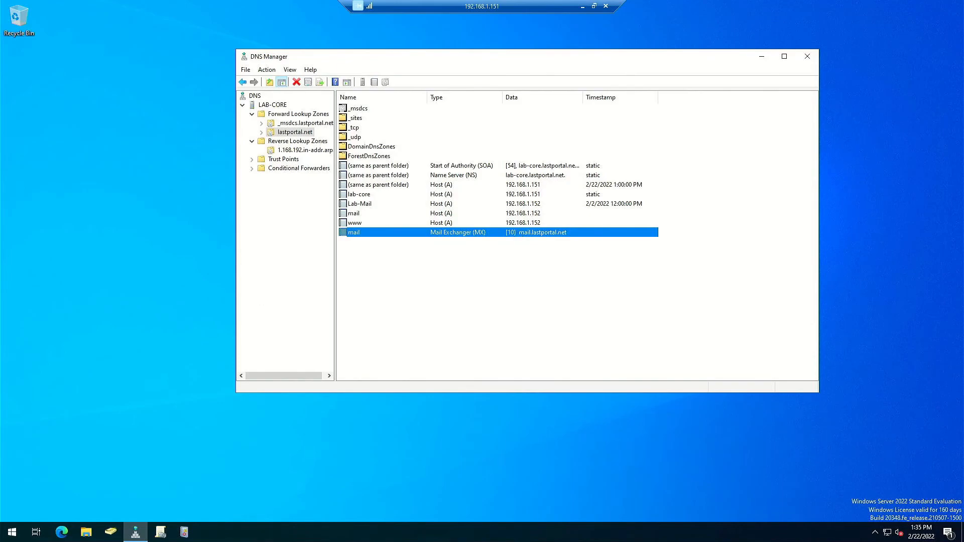
click(605, 6)
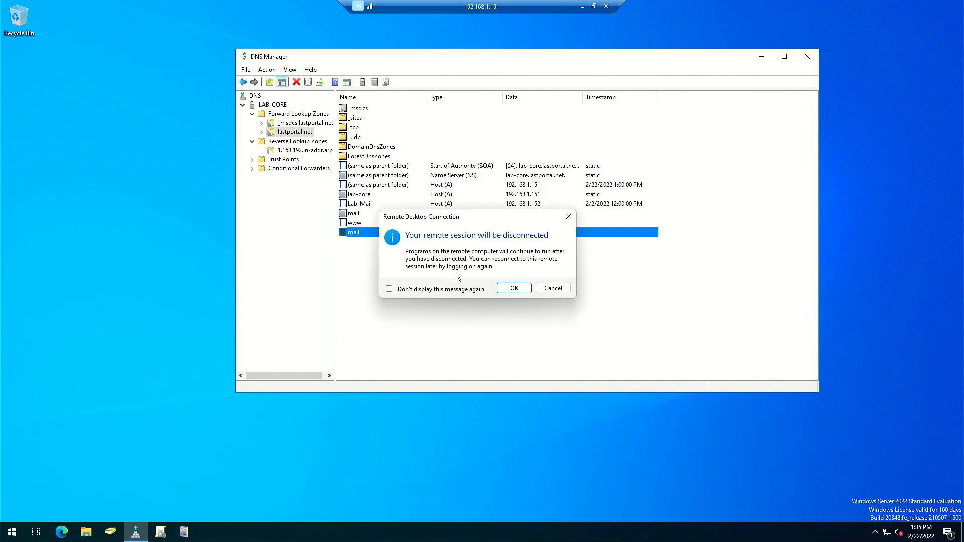
click(500, 287)
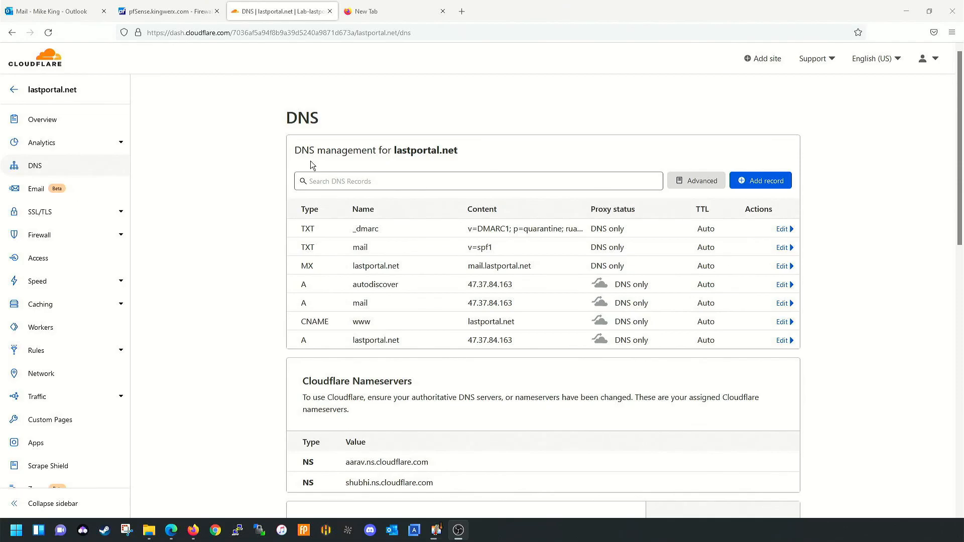
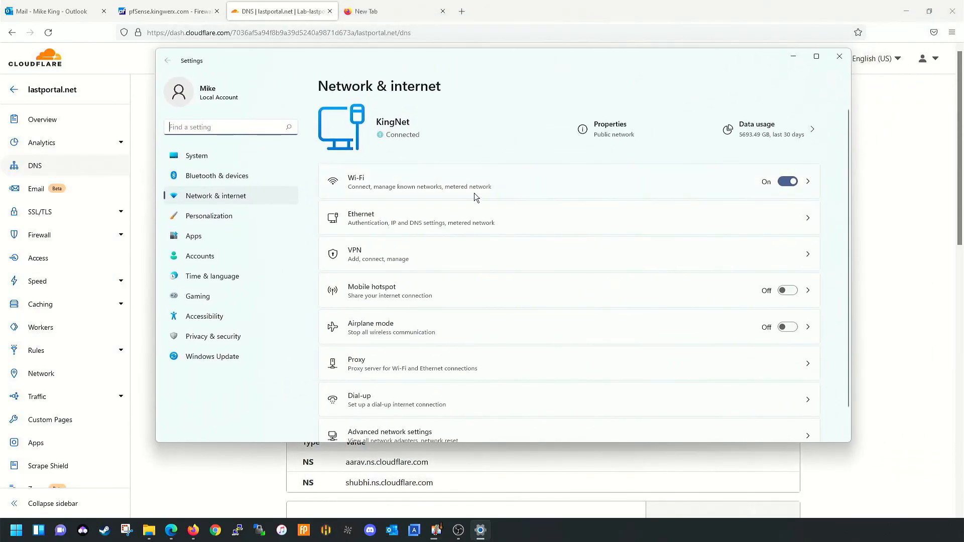
- Check the Ethernet DNS server (192.168.1.150), cancel without changes, and close Settings
click(557, 228)
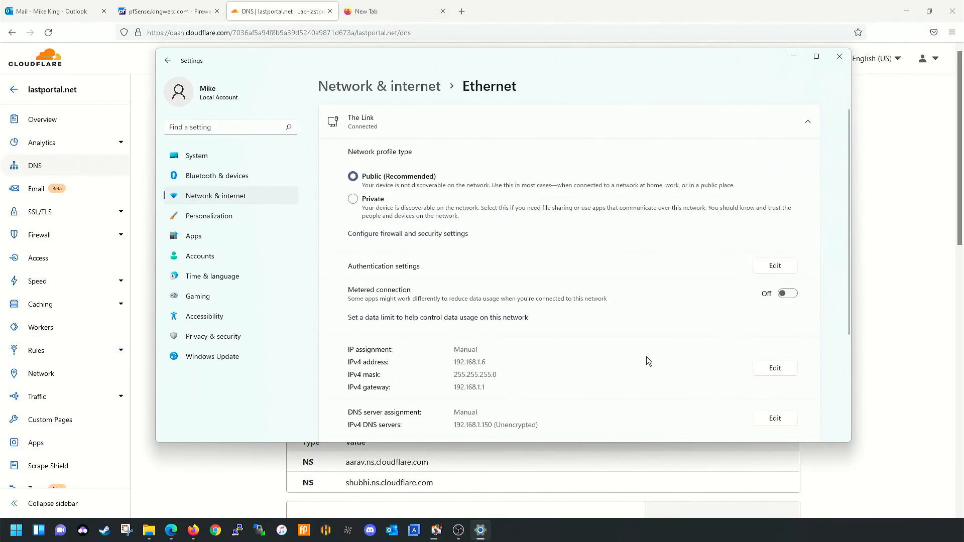
scroll(646, 356, down, 3)
click(781, 272)
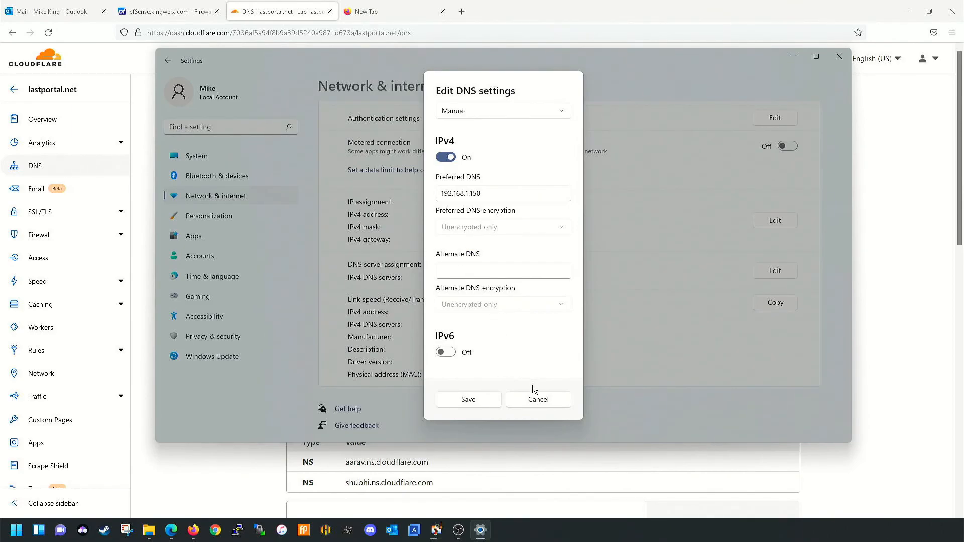
click(536, 402)
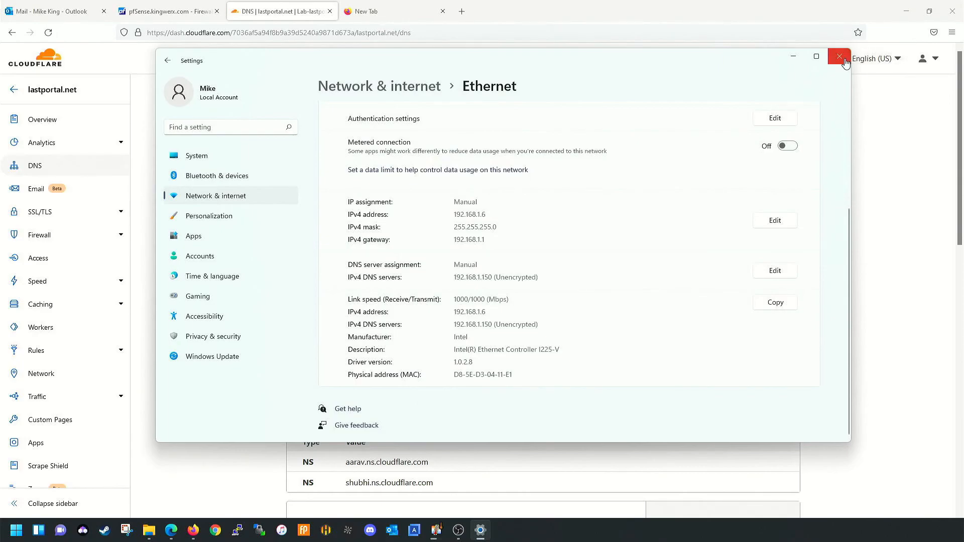
click(839, 56)
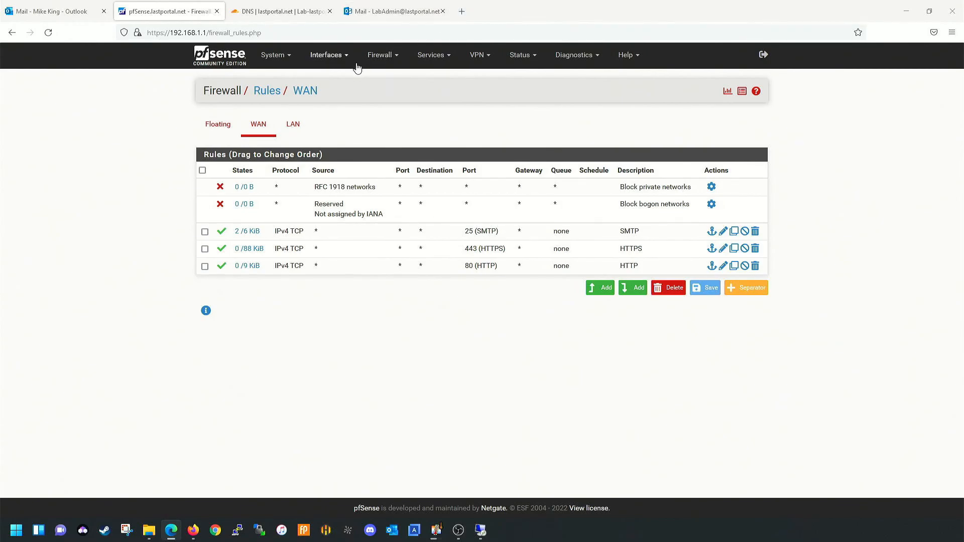
- Start a new NAT port-forward rule matching TCP/UDP on destination port HTTP
click(373, 60)
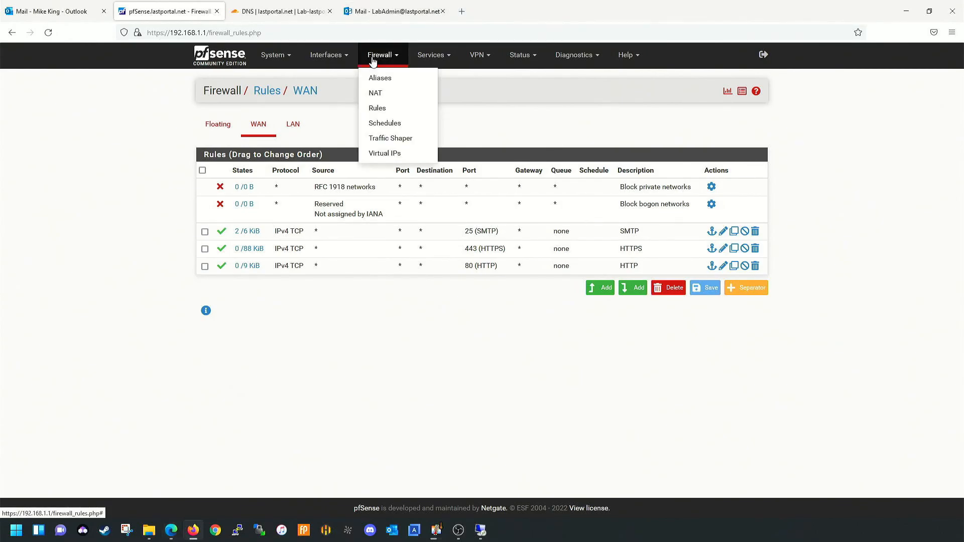
click(381, 92)
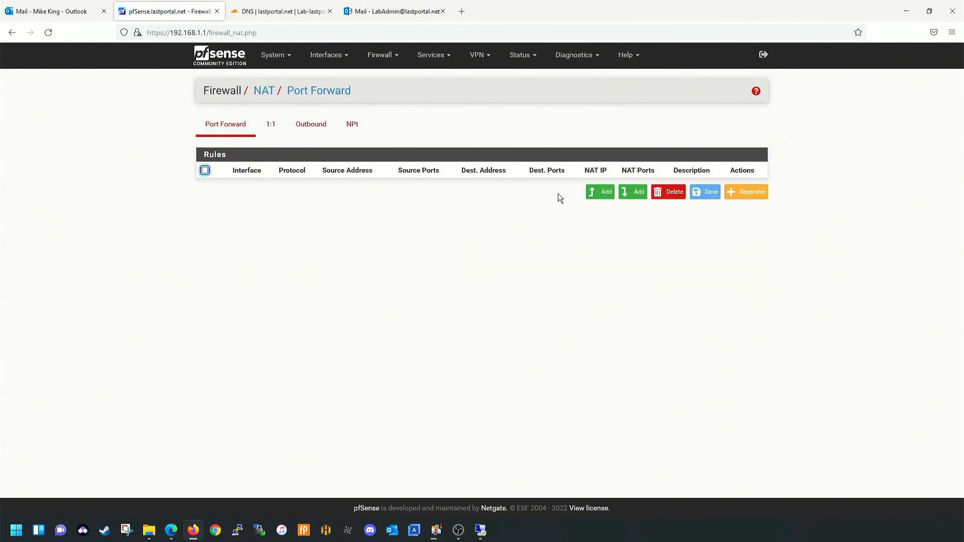
click(599, 192)
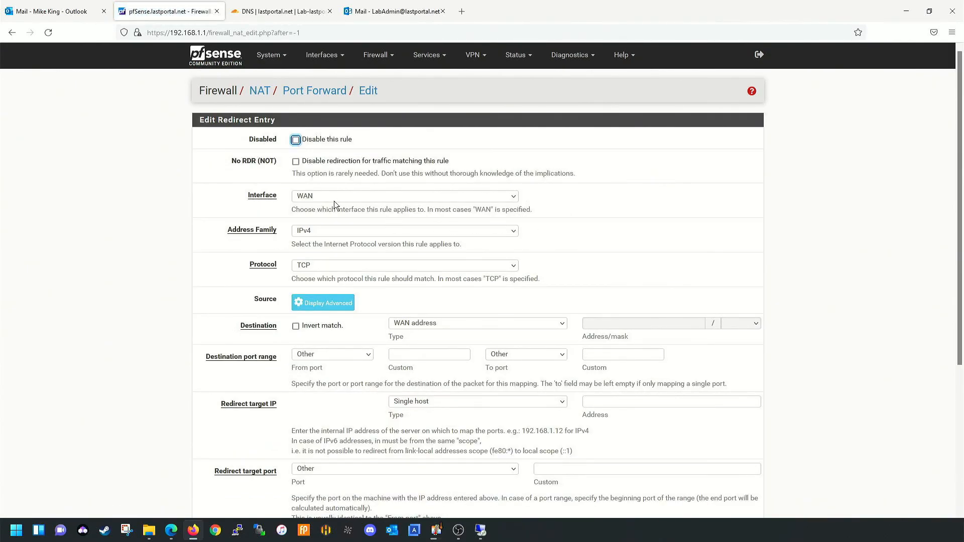
click(319, 266)
click(313, 307)
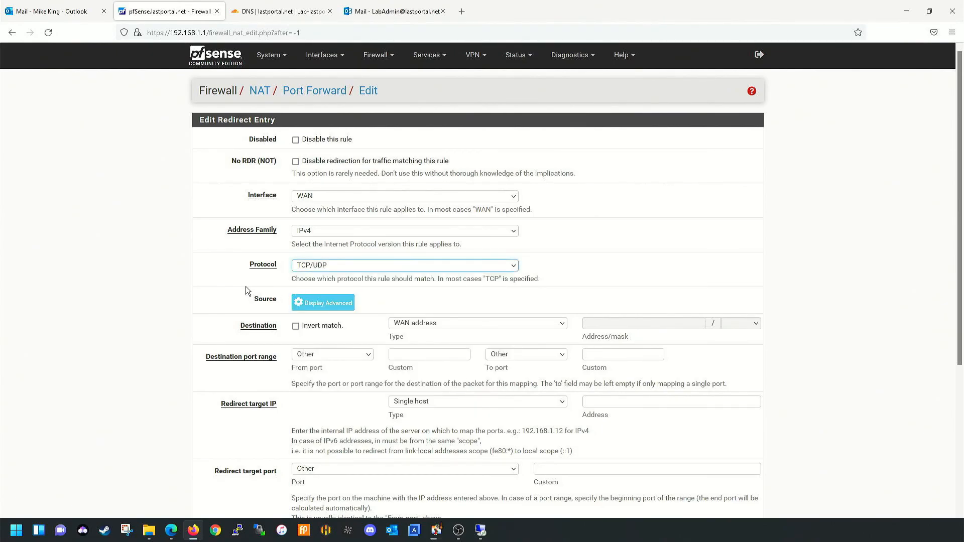
scroll(336, 312, down, 1)
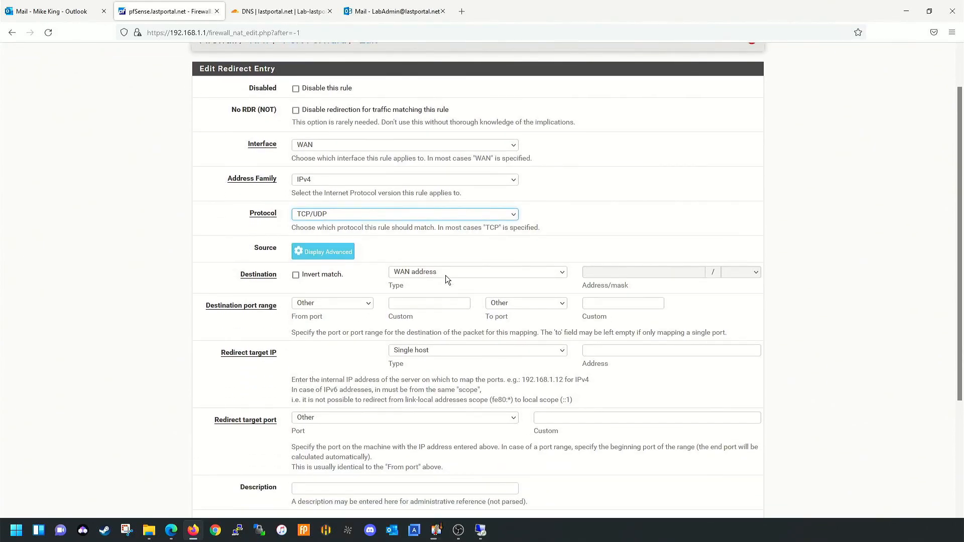
click(342, 307)
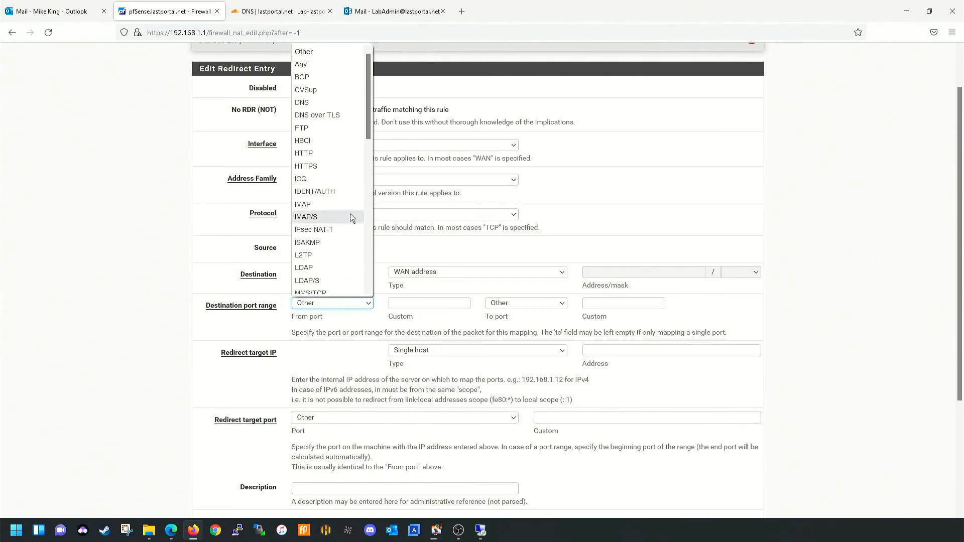
click(342, 154)
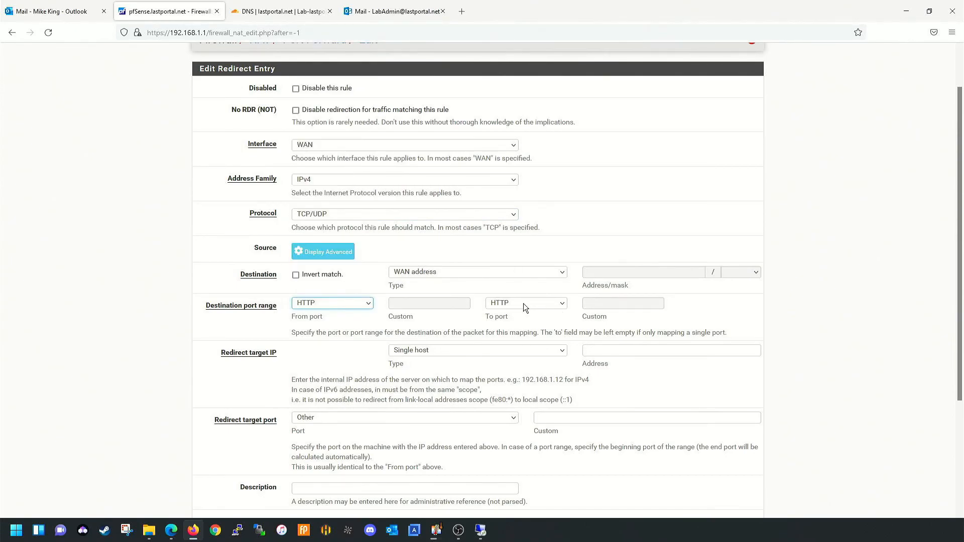
- Redirect it to 192.168.1.152 port HTTP, describe it 'HTTP', and save the rule
scroll(523, 303, down, 1)
click(600, 297)
text(192.168)
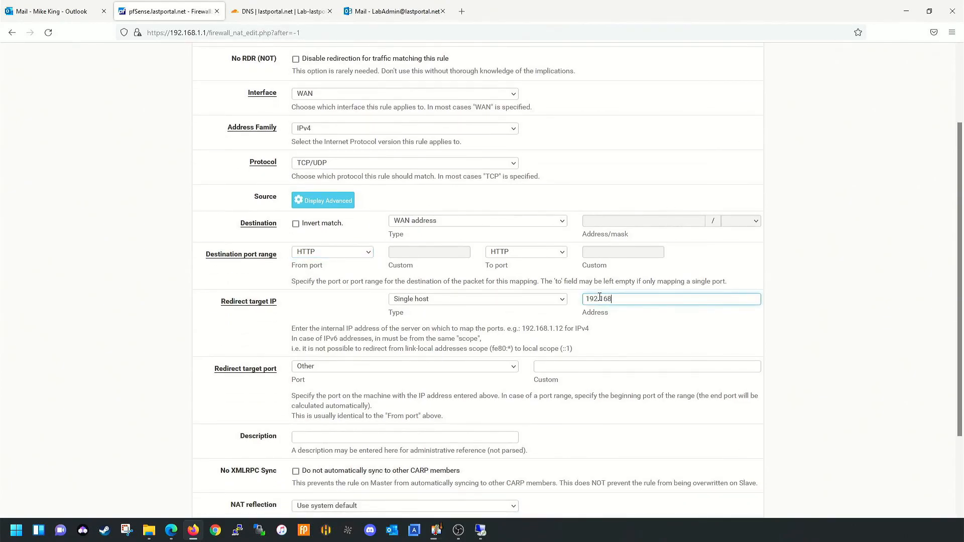
text(.1.152)
scroll(457, 267, down, 3)
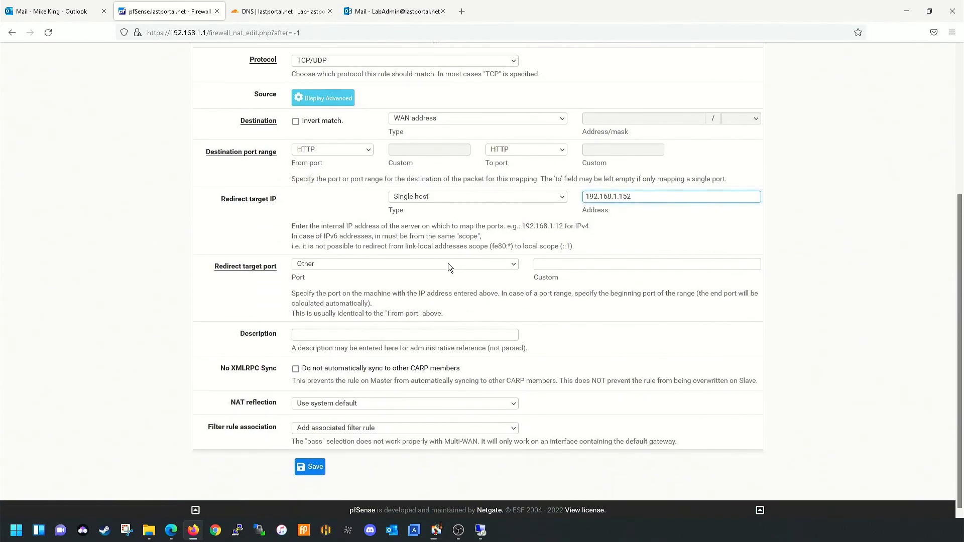
click(371, 267)
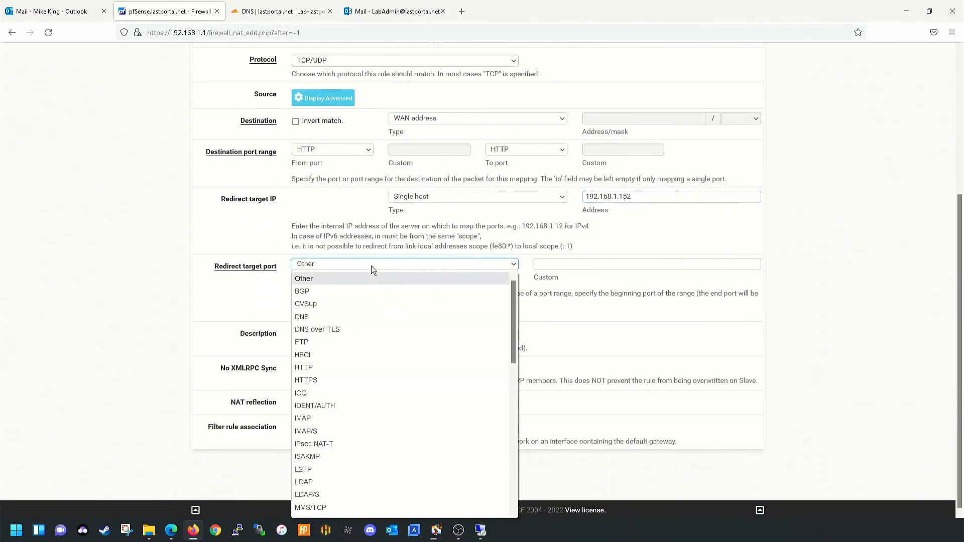
click(345, 360)
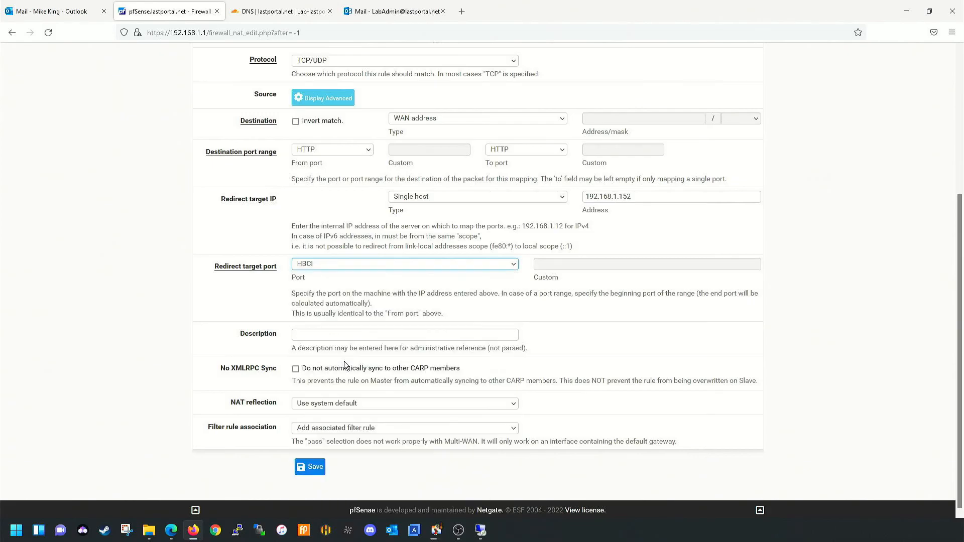
click(390, 268)
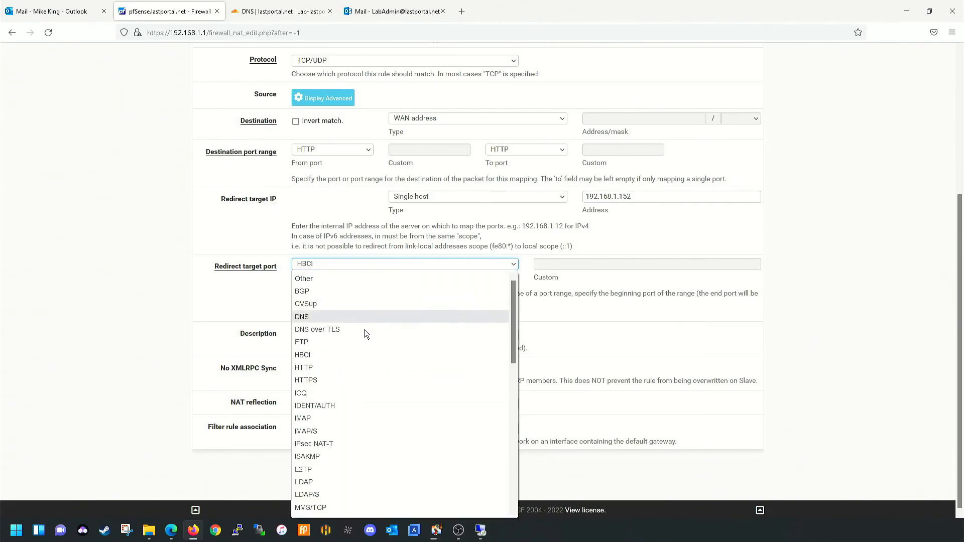
click(346, 367)
scroll(452, 327, down, 1)
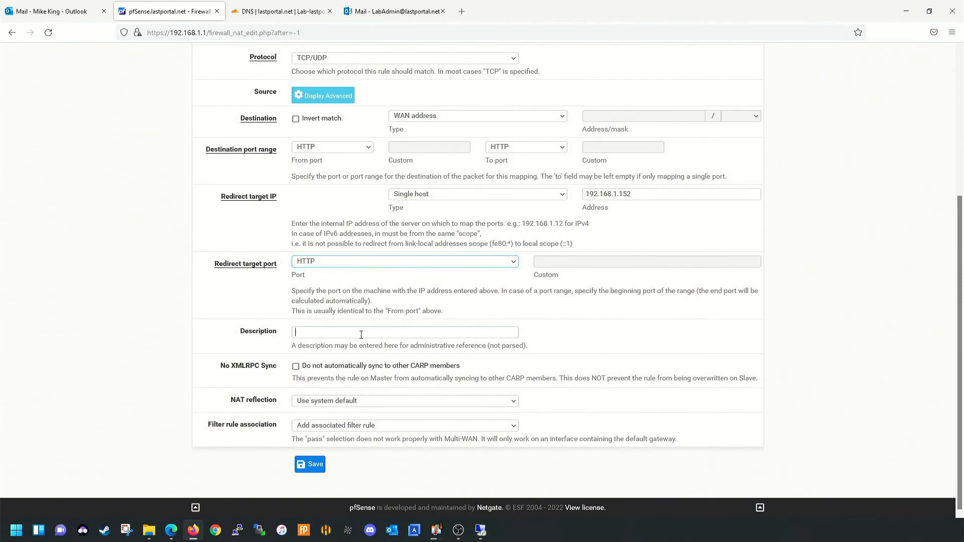
text(HTTP)
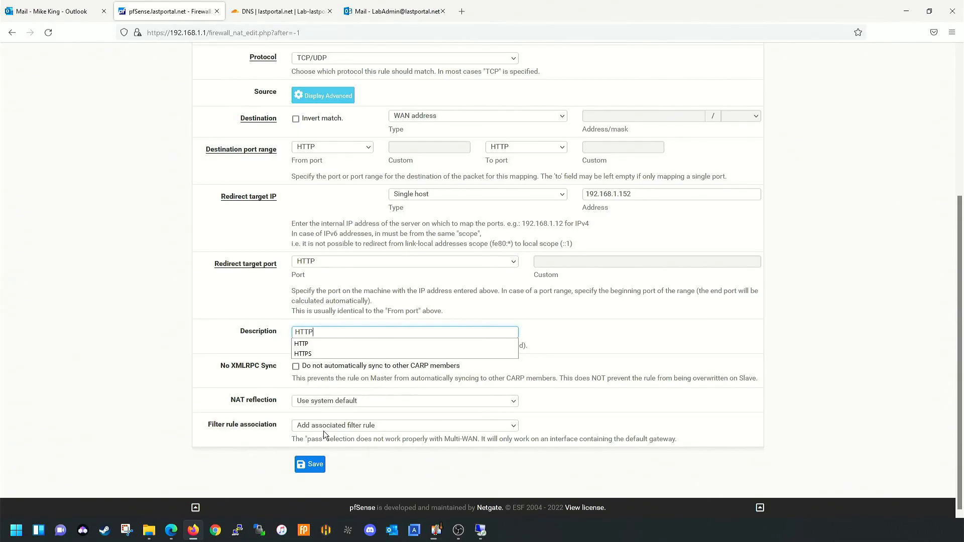
click(382, 426)
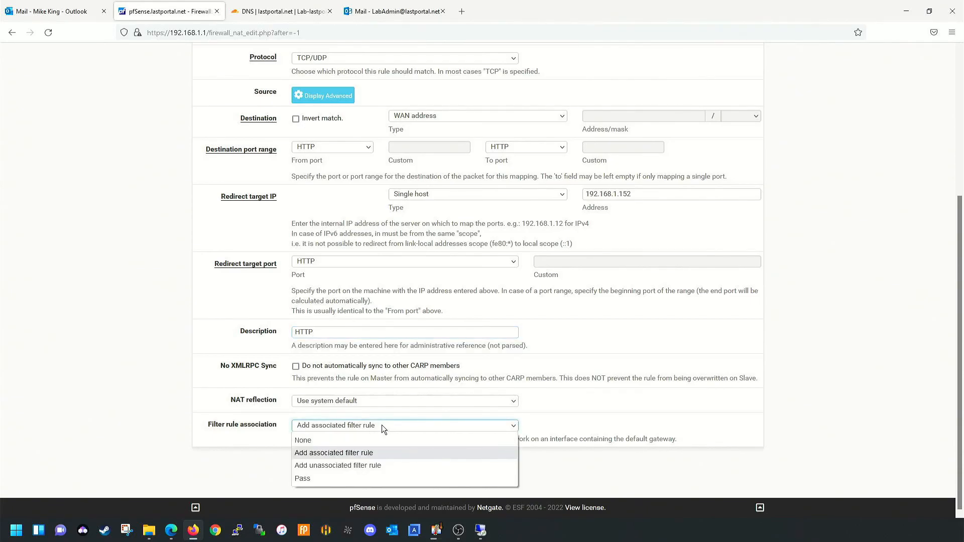
click(380, 426)
click(310, 465)
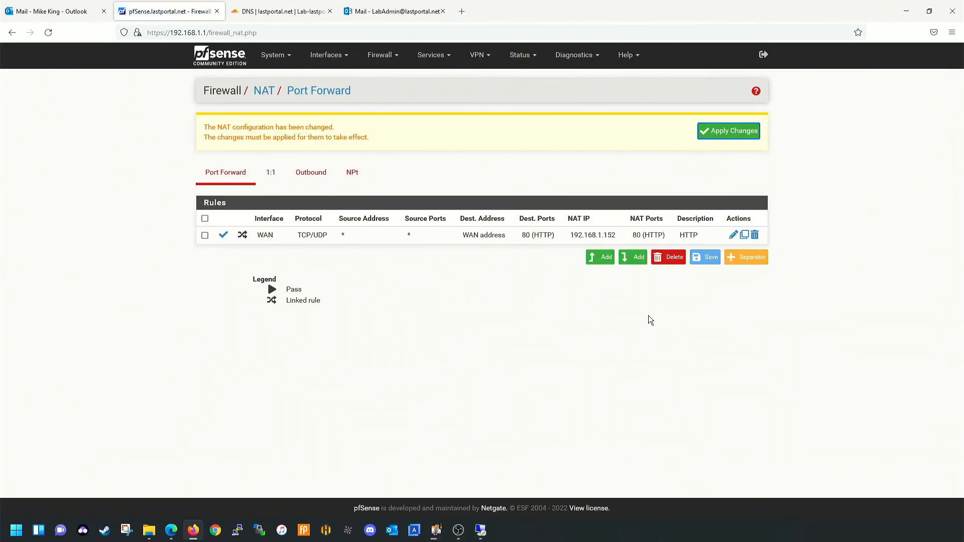
- Start another port-forward rule for destination port HTTPS to 192.168.1.152
click(596, 255)
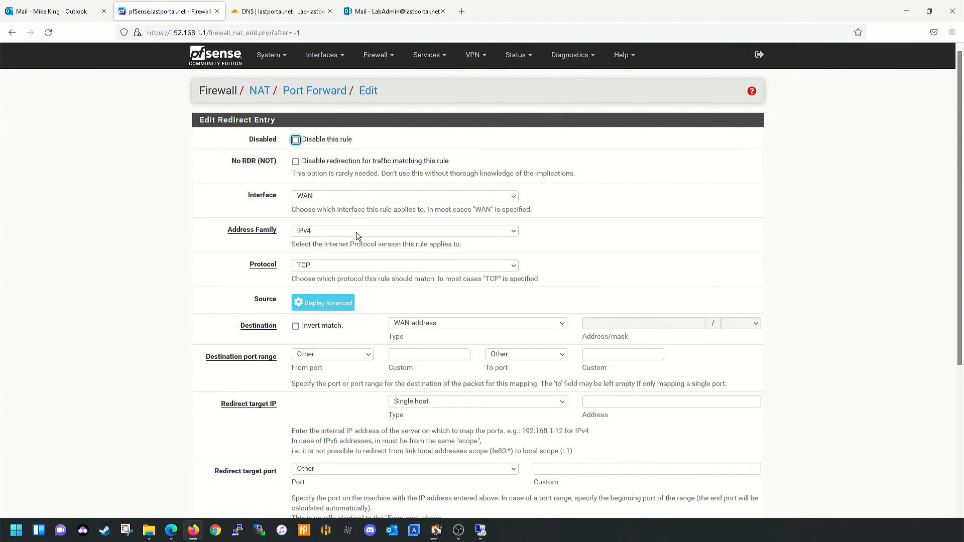
scroll(351, 231, down, 2)
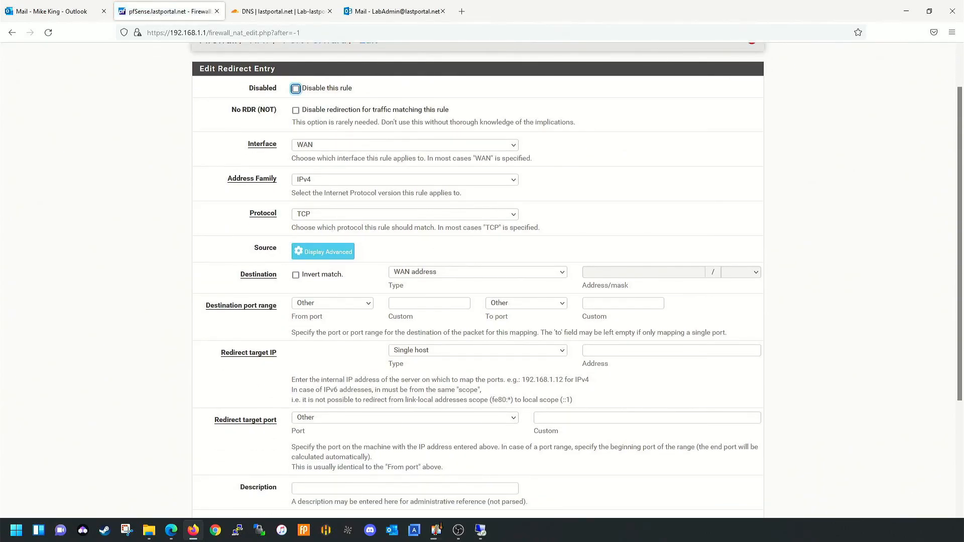
click(362, 297)
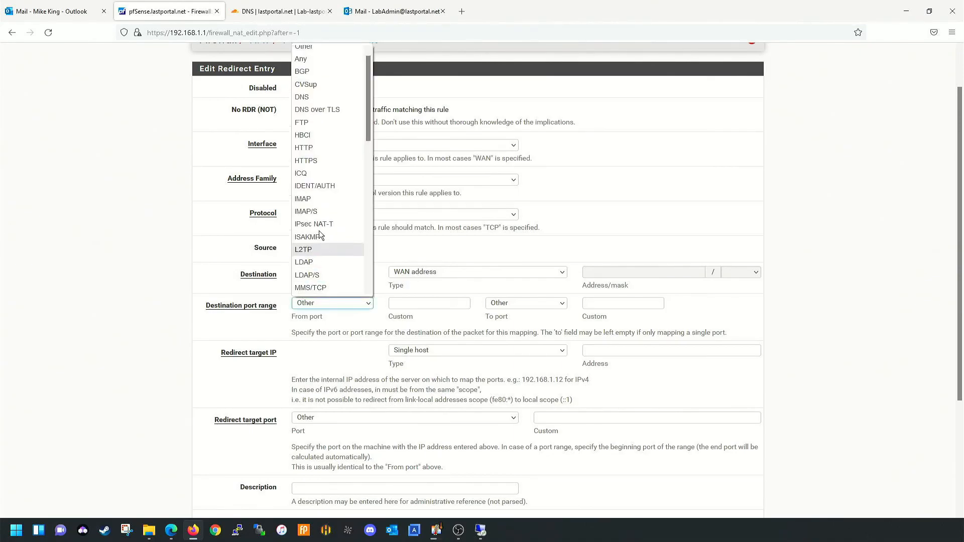
click(330, 161)
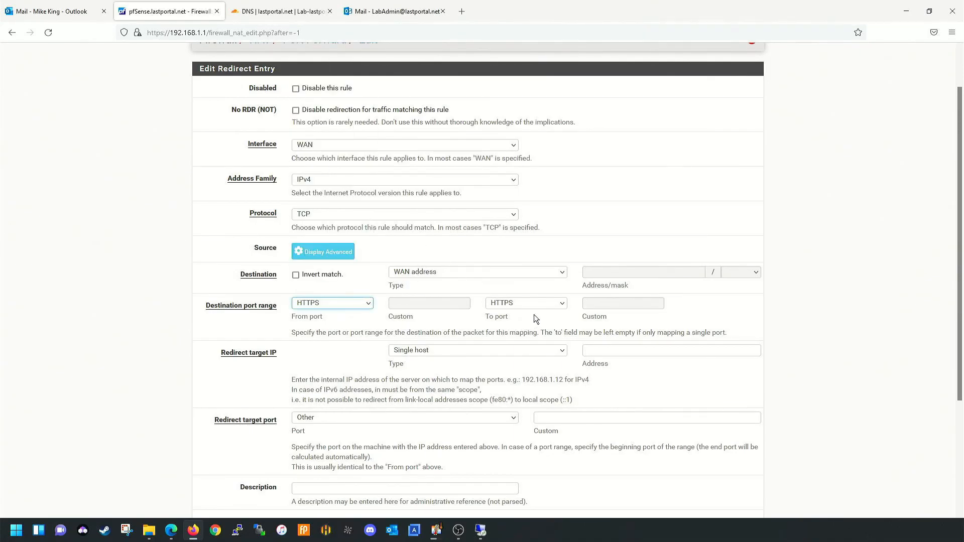
click(592, 347)
text(192.168.1.152)
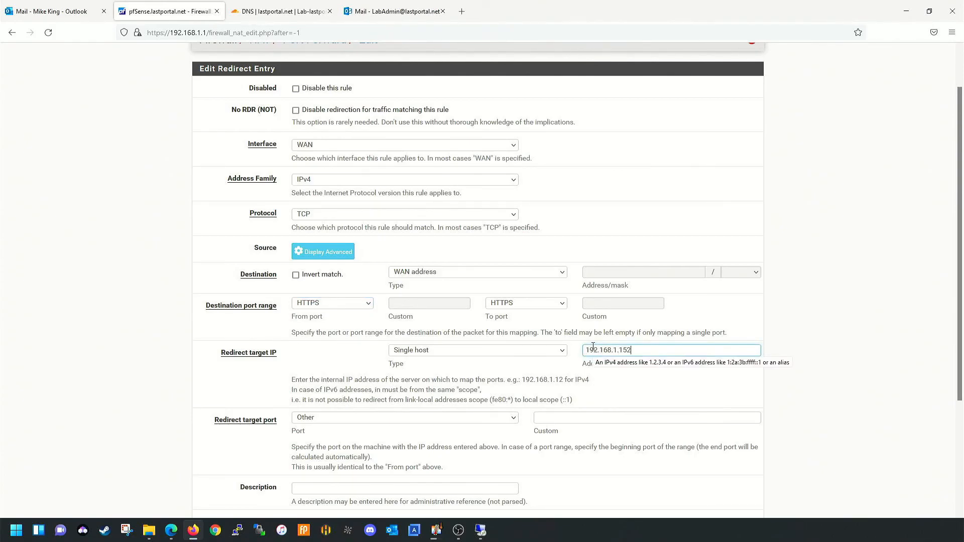
- Set target port HTTPS, description 'HtTTPS', keep NAT reflection at system default, and save
scroll(538, 312, down, 3)
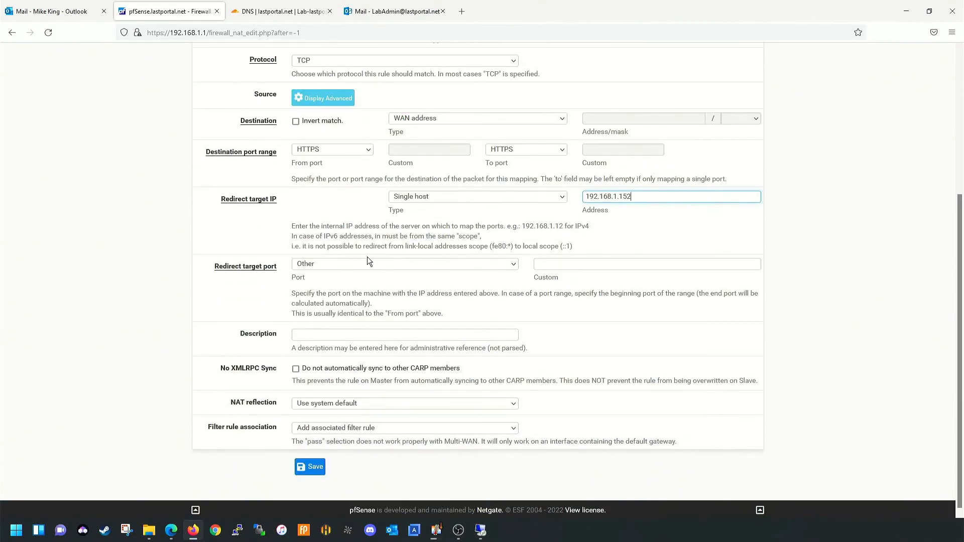
click(356, 265)
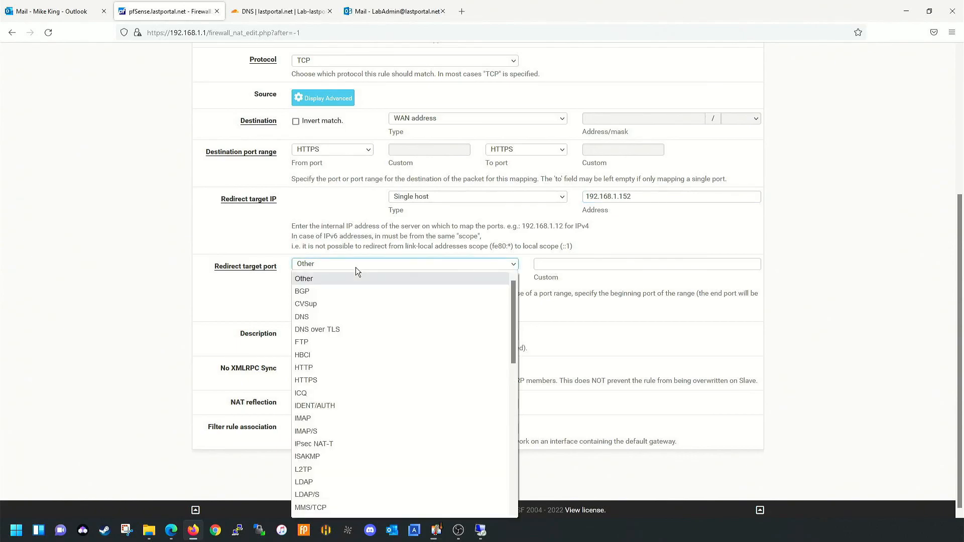
click(307, 380)
click(338, 335)
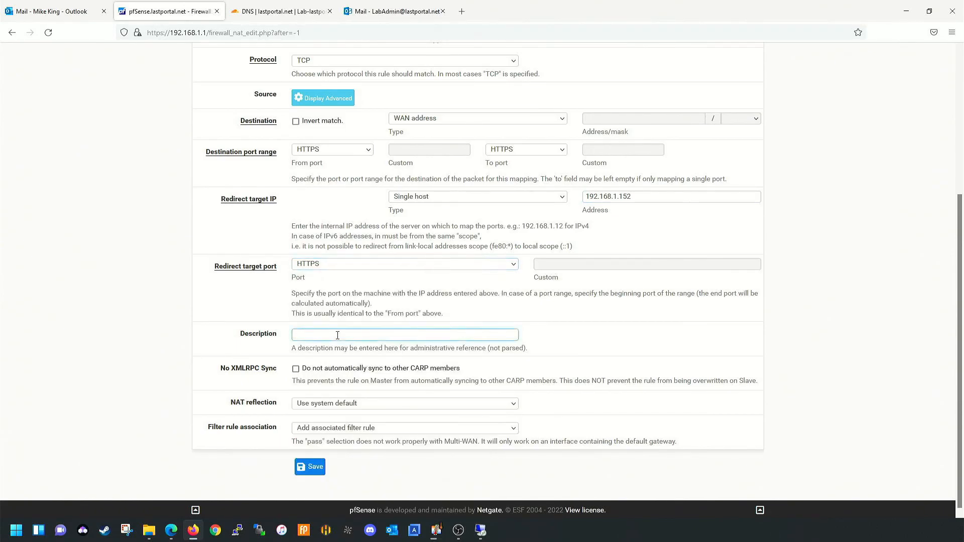
text(Ht)
text(TTPS)
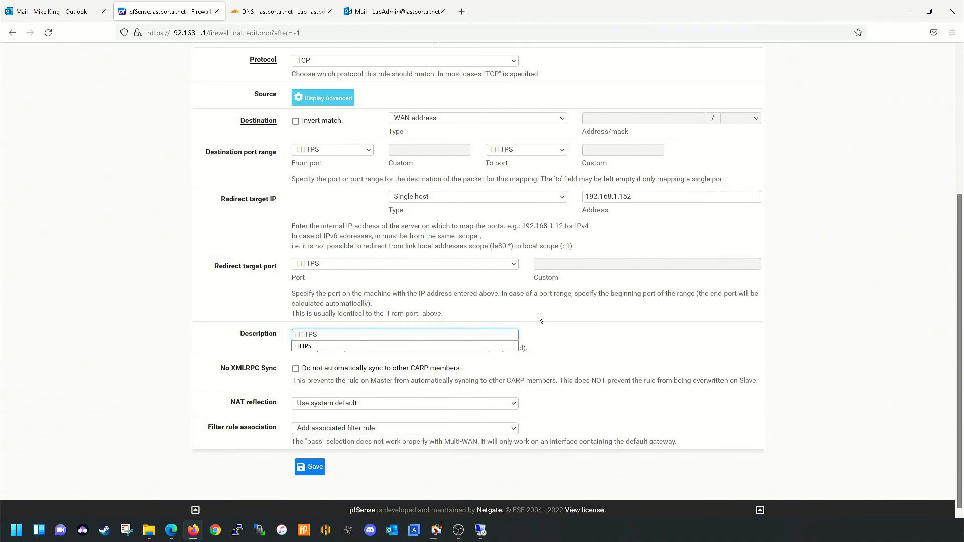
triple_click(522, 348)
click(415, 403)
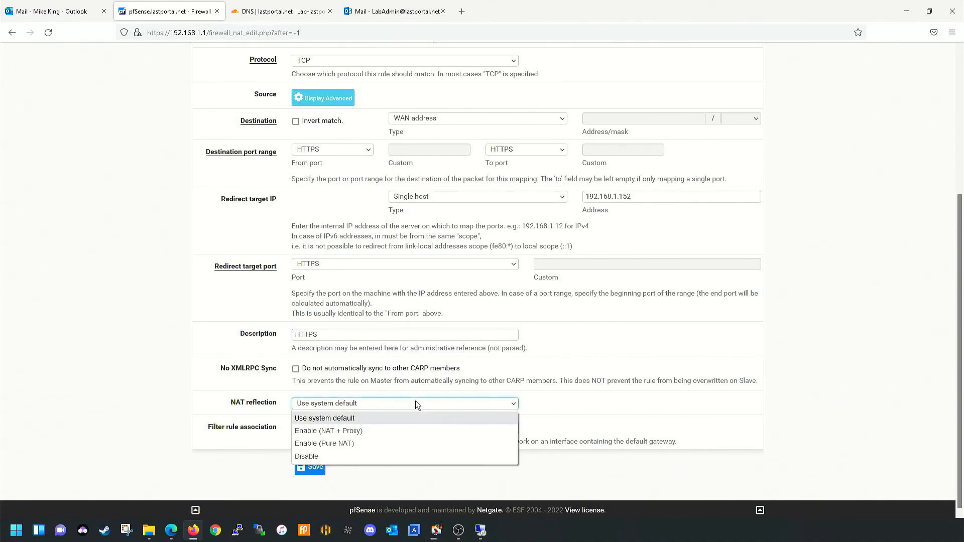
click(415, 401)
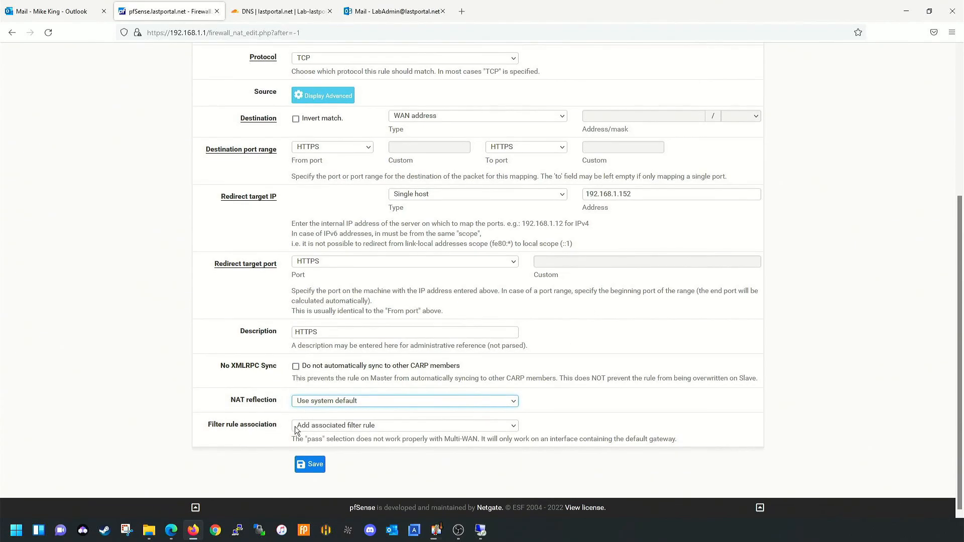
click(310, 464)
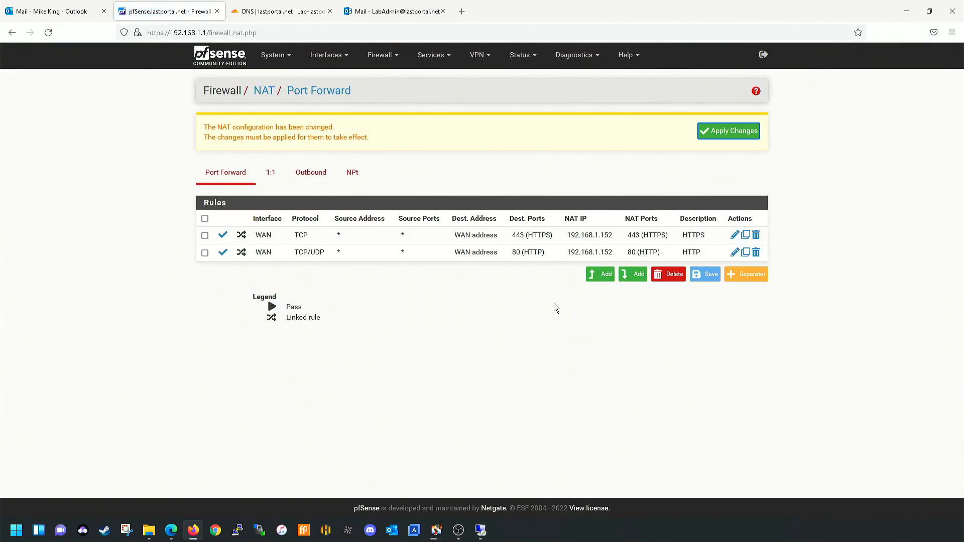
click(592, 274)
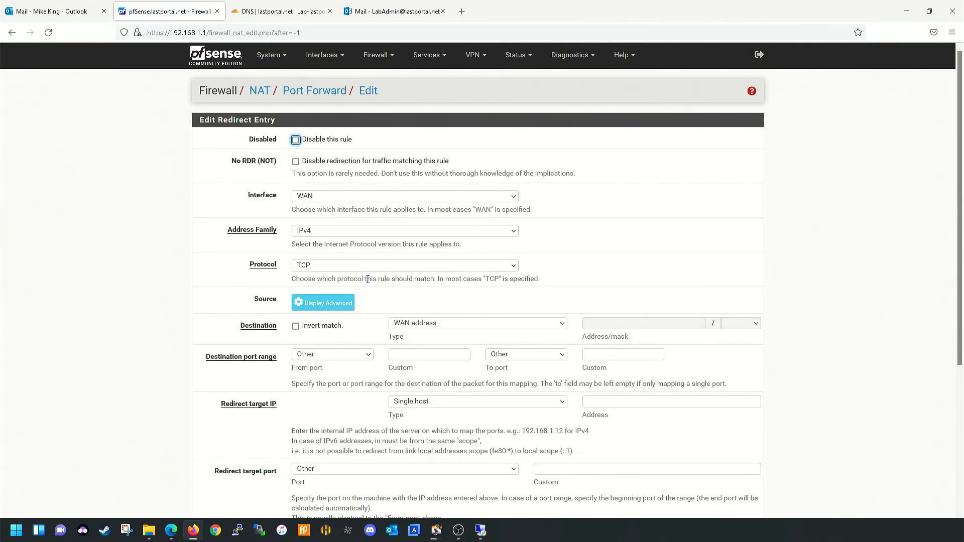
- Set the new rule to TCP/UDP, destination port SMTP, and target IP 192.168.1.152
click(386, 263)
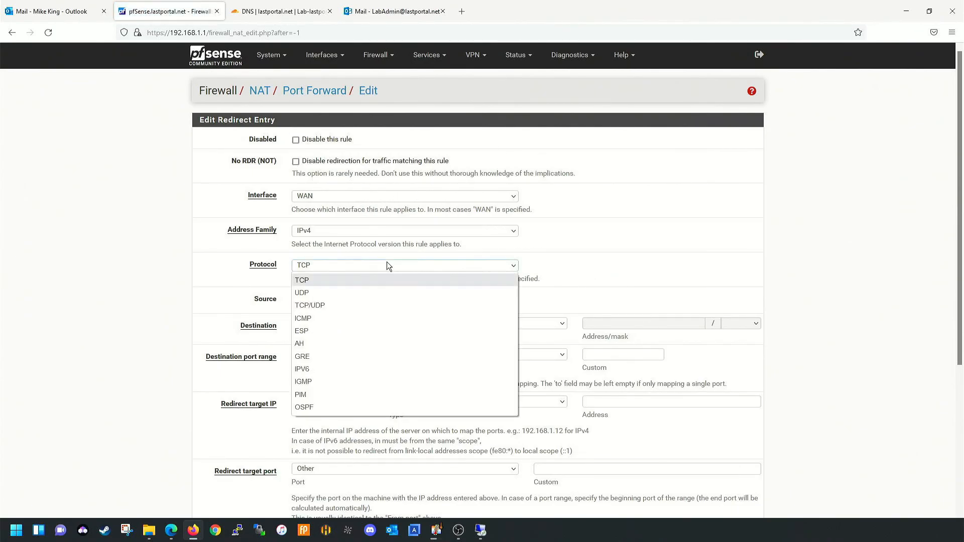
click(336, 301)
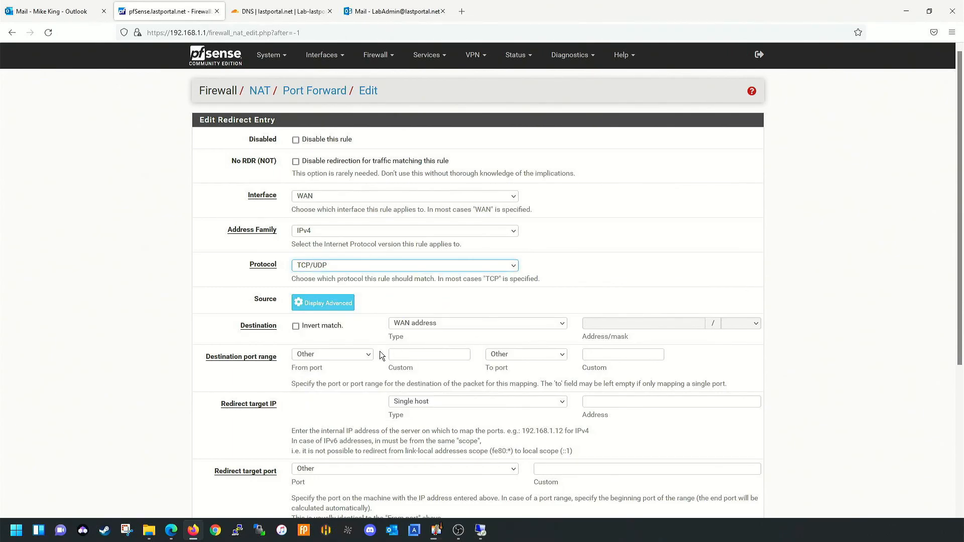
click(358, 355)
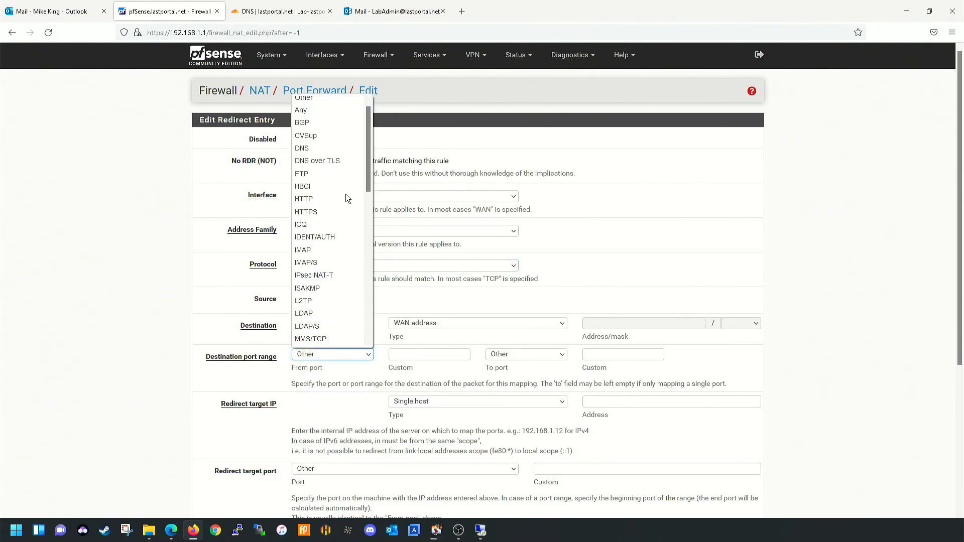
scroll(357, 165, down, 5)
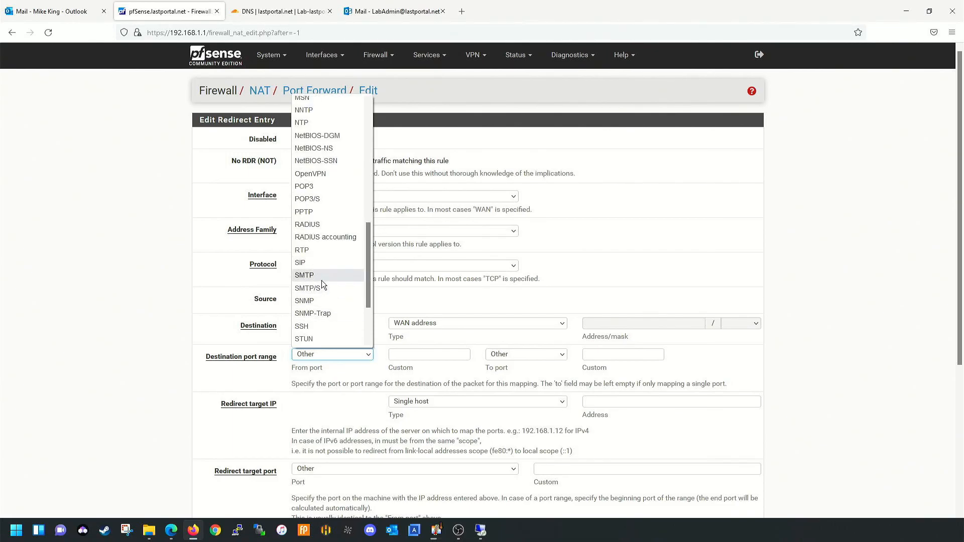
click(322, 276)
click(612, 404)
text(192.168.1.152)
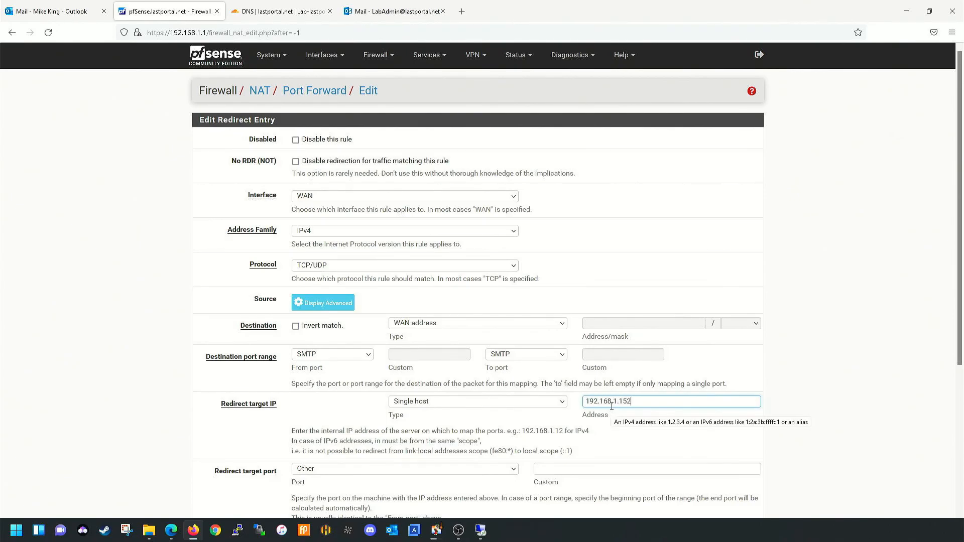
- Set the redirect target port to SMTP, describe it 'SMTP', and save the rule
scroll(492, 260, down, 5)
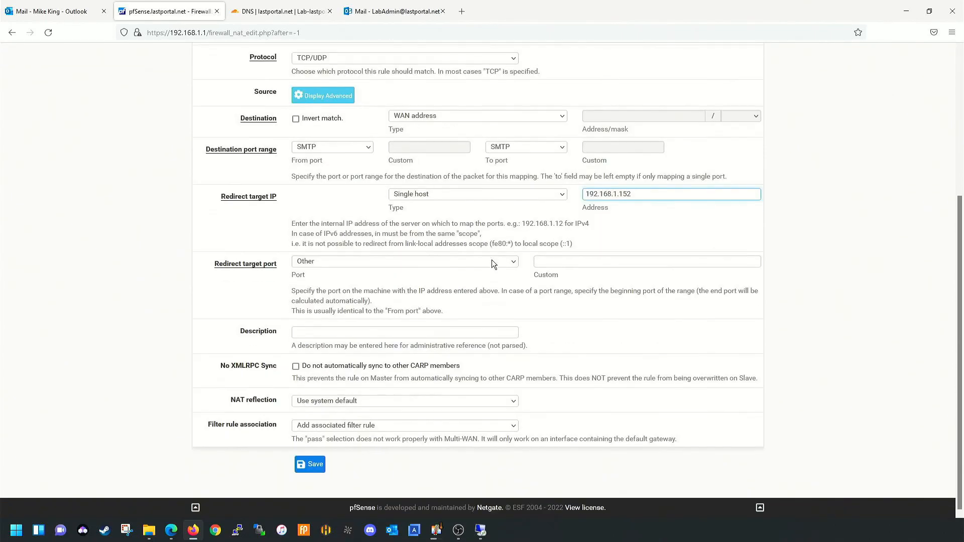
click(405, 265)
scroll(344, 412, down, 10)
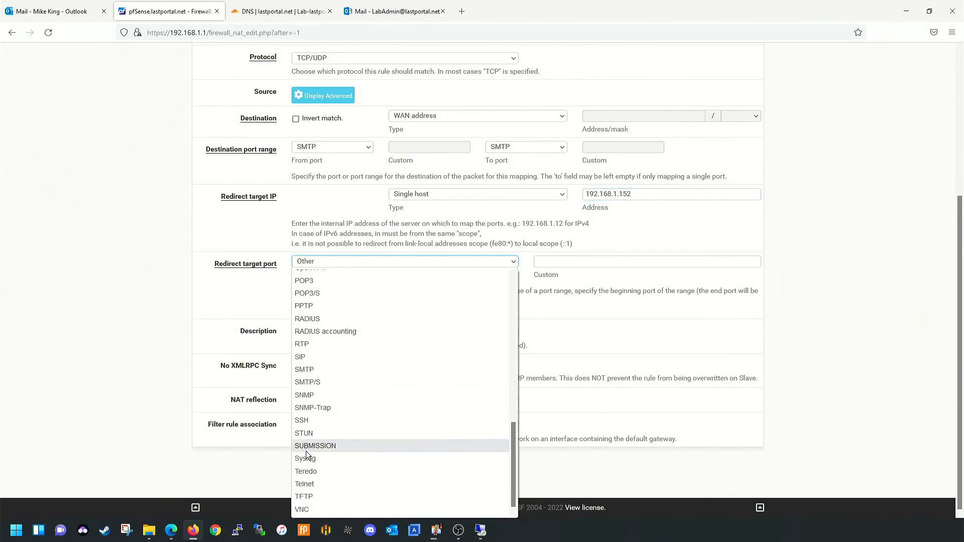
click(318, 369)
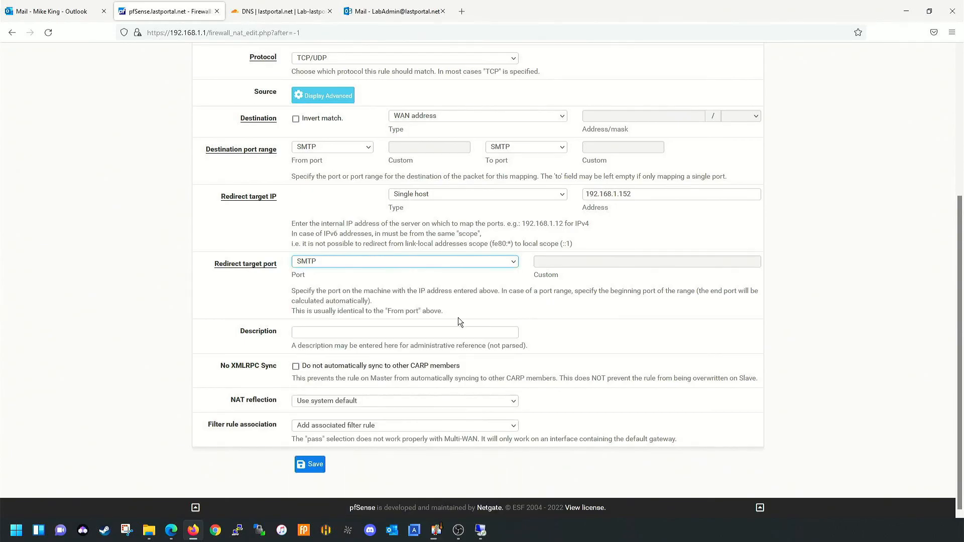
click(375, 331)
text(SMTP)
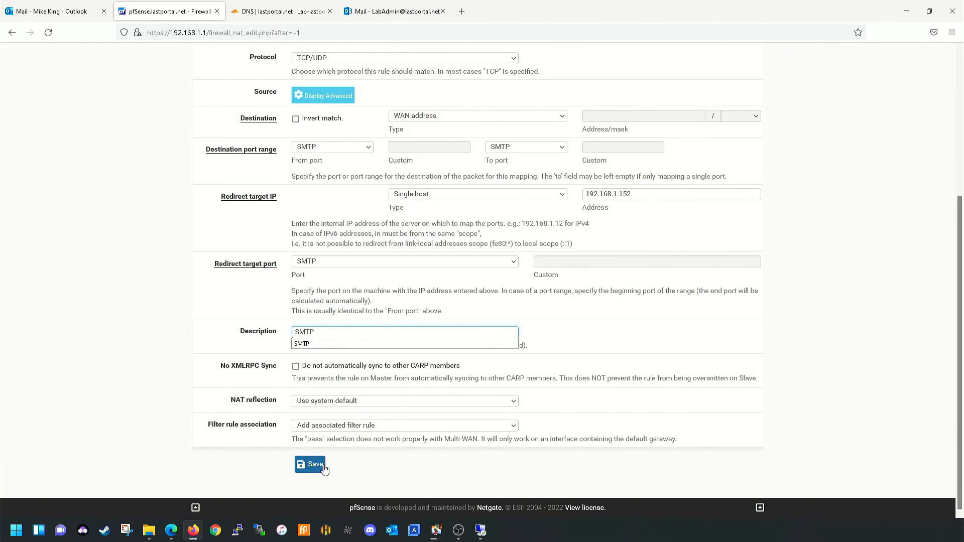
click(313, 465)
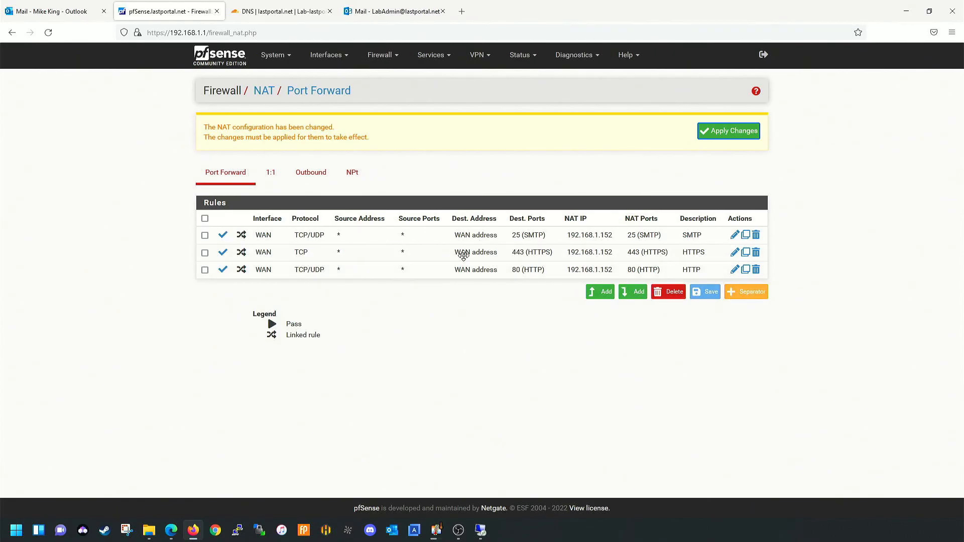
- Edit the HTTPS rule, changing its protocol from TCP to TCP/UDP, and save
click(397, 254)
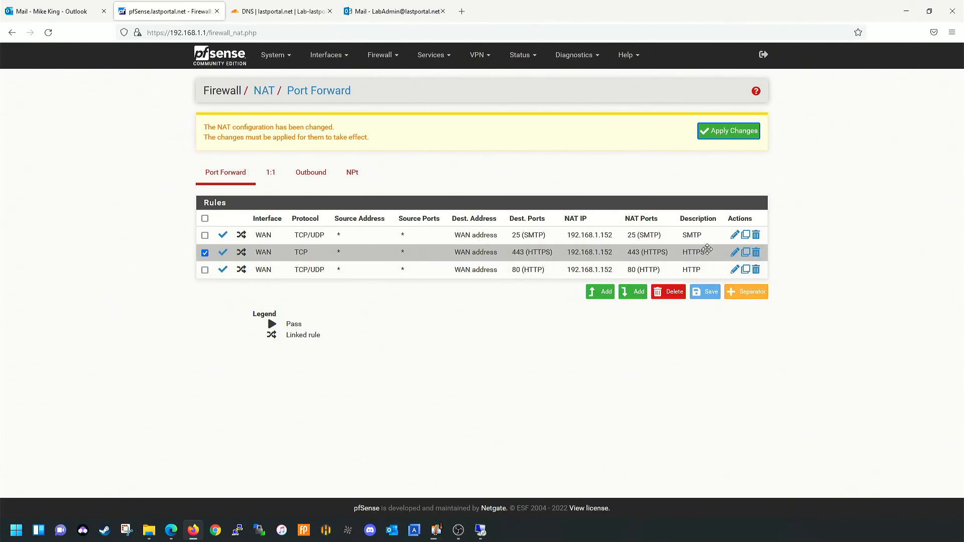
click(735, 252)
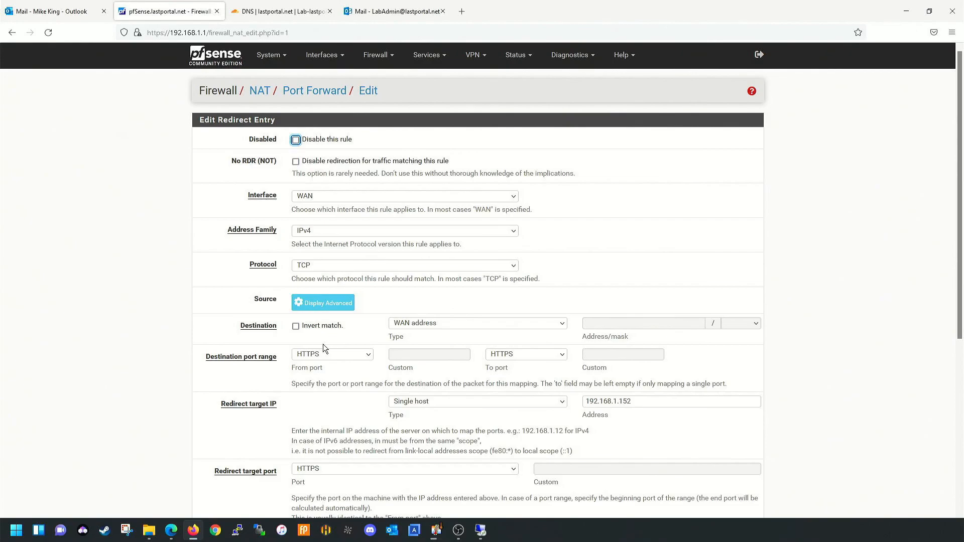
scroll(367, 230, down, 2)
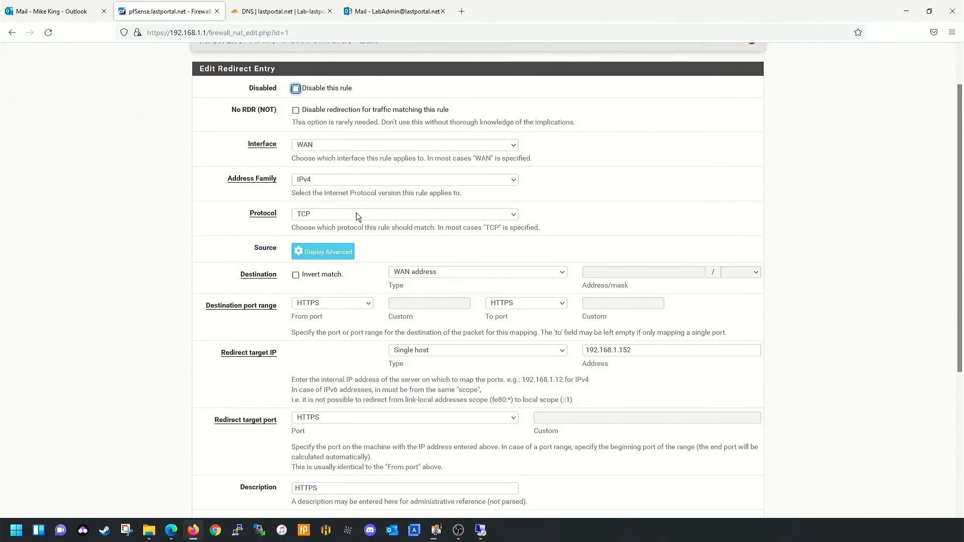
click(358, 214)
click(341, 252)
scroll(452, 378, down, 5)
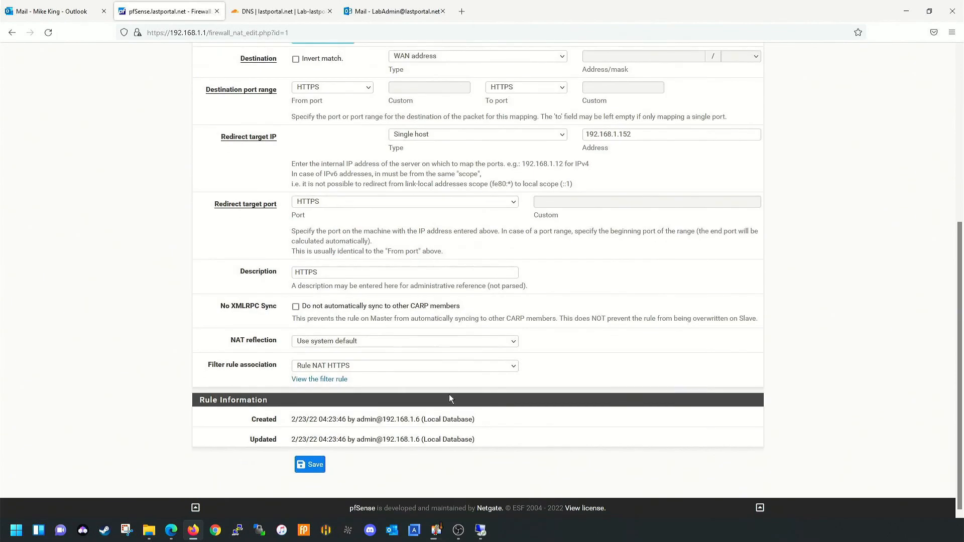
click(310, 465)
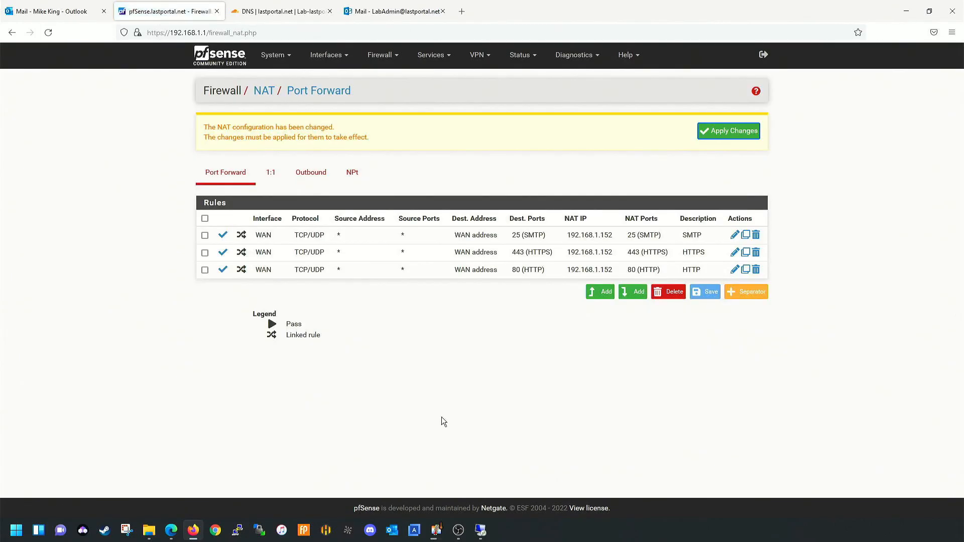
- Apply the pending NAT changes, watch the filter reload finish, and return to Port Forward
click(734, 132)
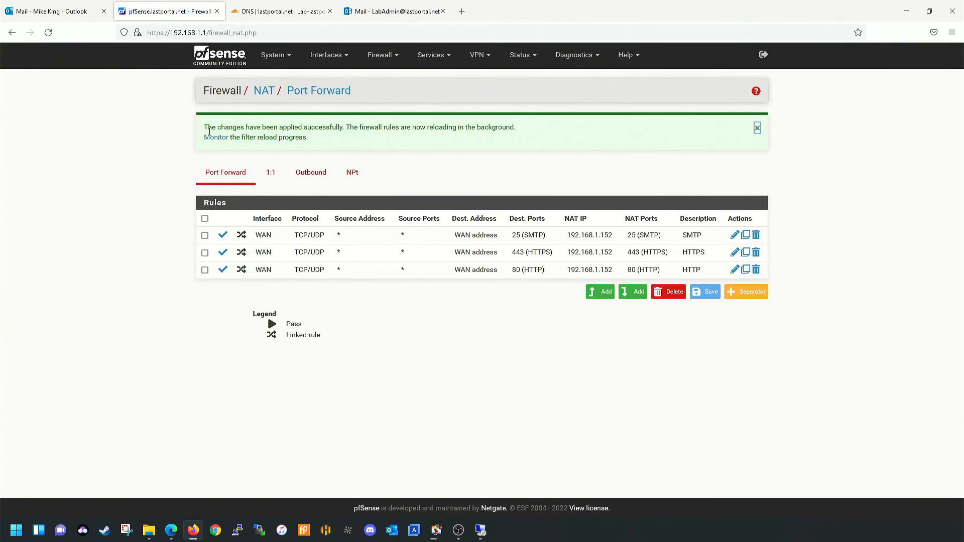
click(216, 138)
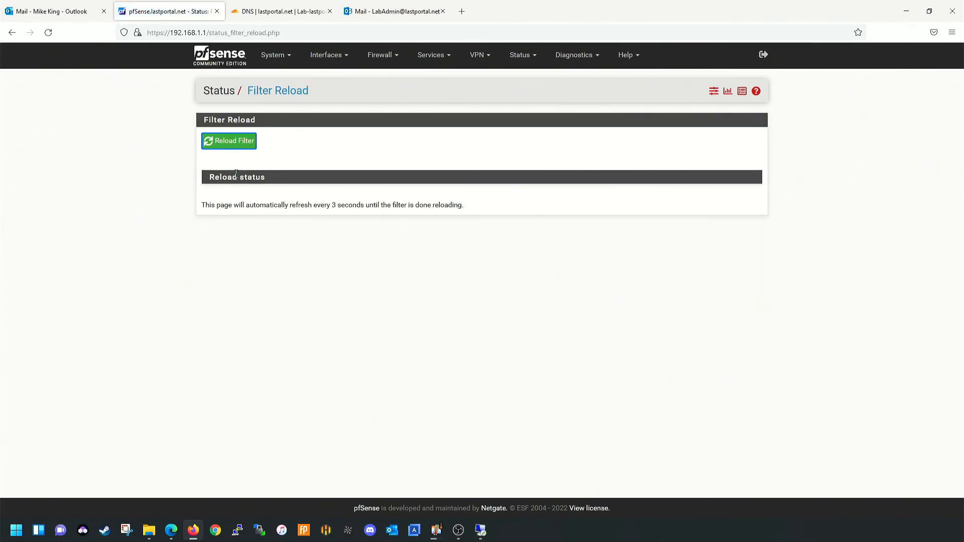
scroll(275, 203, down, 10)
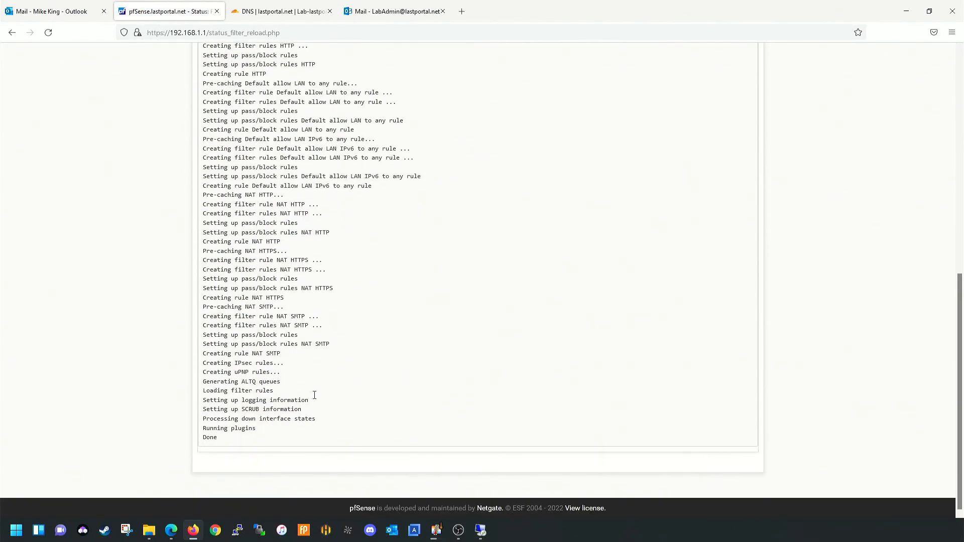
scroll(433, 257, up, 9)
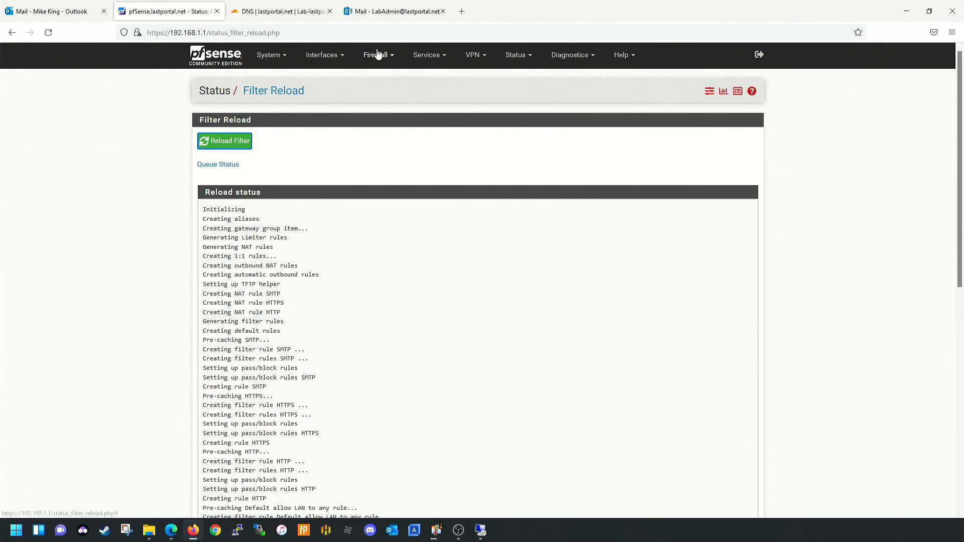
click(377, 54)
click(372, 99)
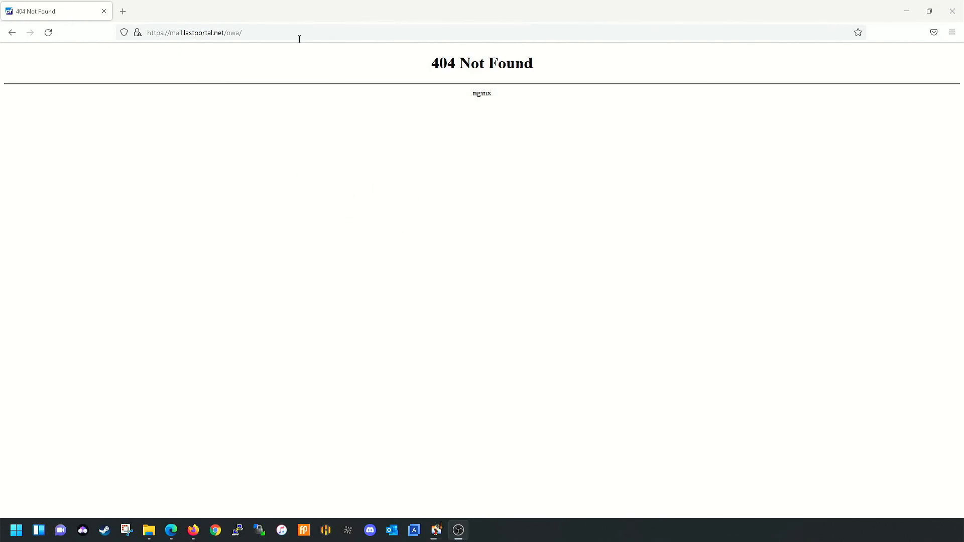
- Open Firefox's main menu from the mail.lastportal.net/owa 404 Not Found page
click(313, 31)
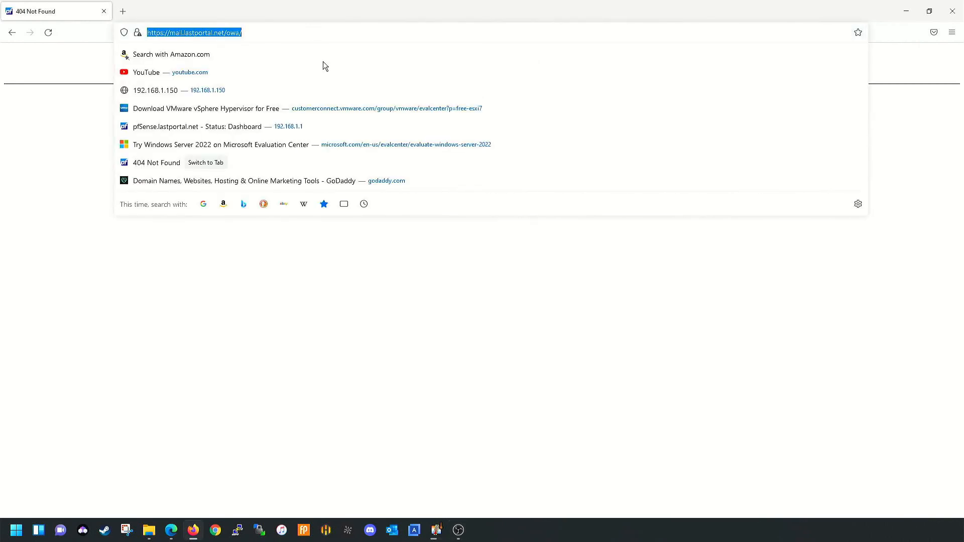
click(355, 285)
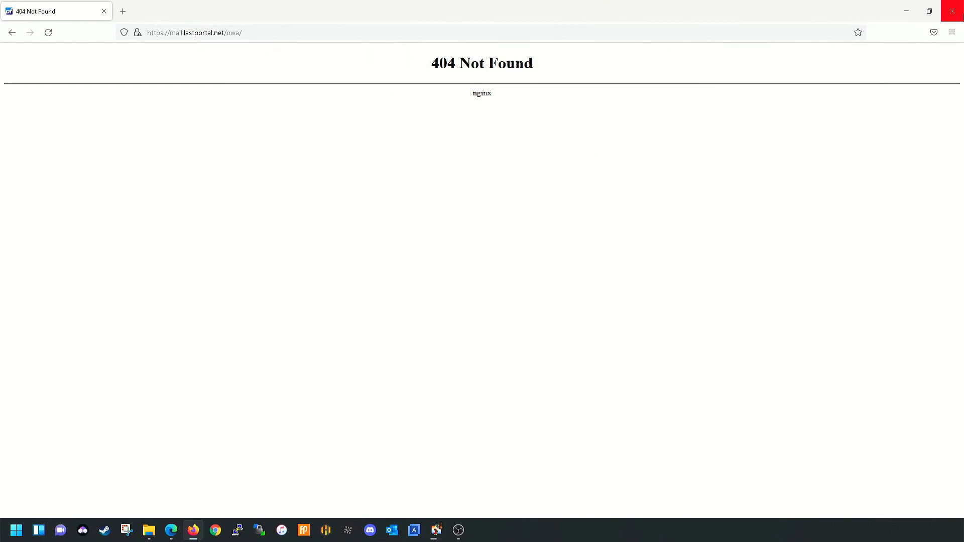
click(952, 32)
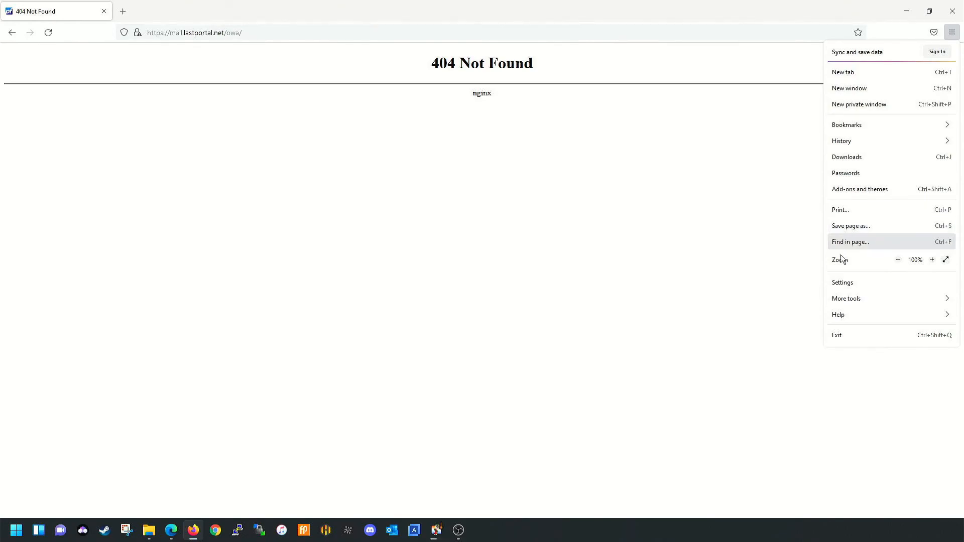
- Turn off DNS over HTTPS in Firefox's connection settings and close the browser
click(844, 282)
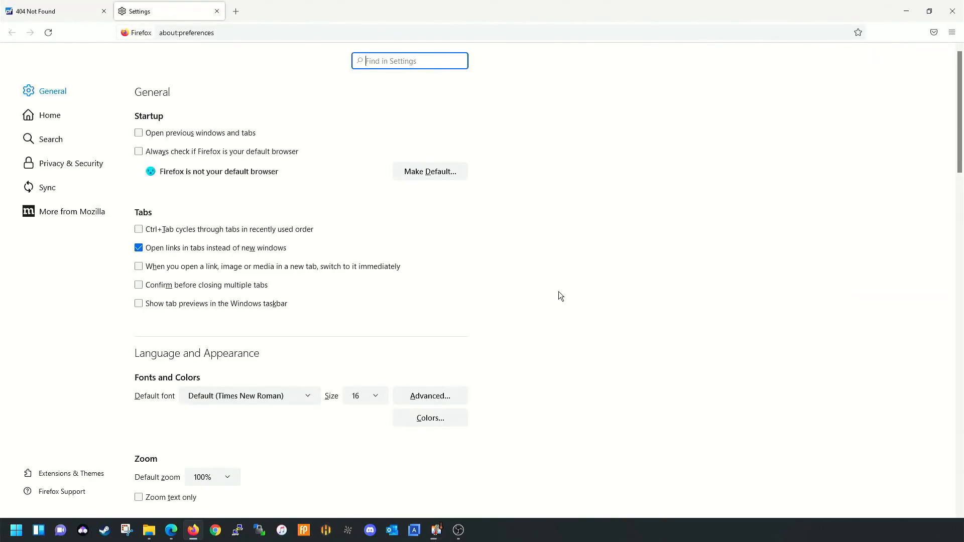
scroll(507, 281, down, 15)
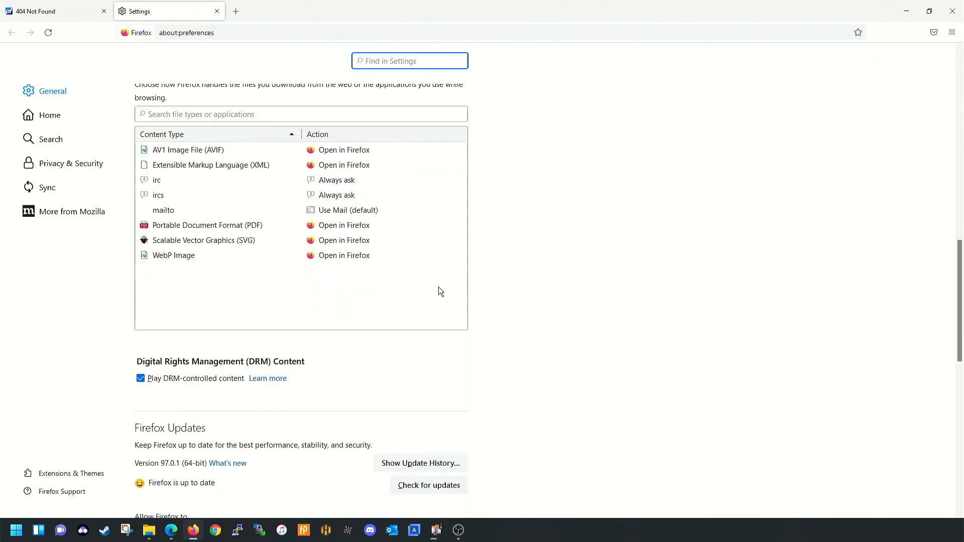
scroll(435, 289, down, 6)
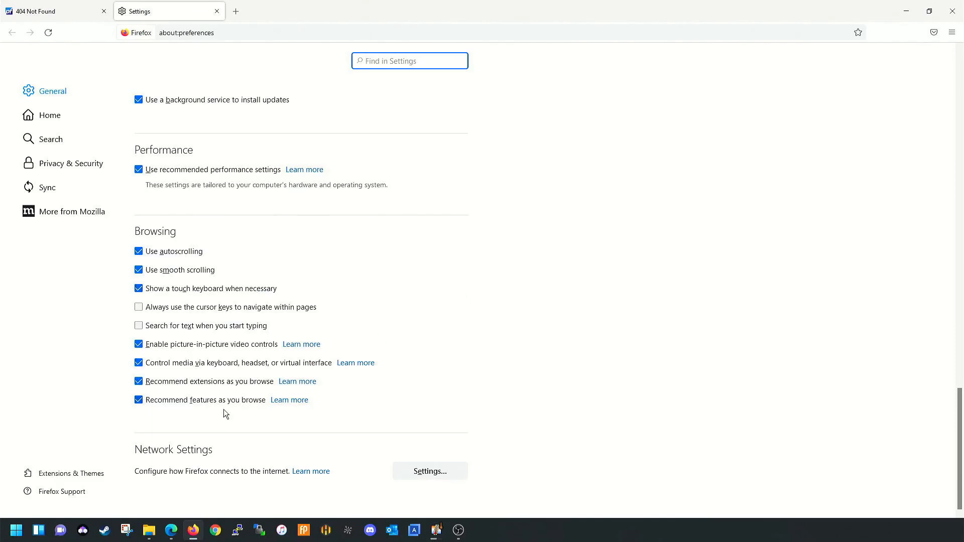
click(417, 471)
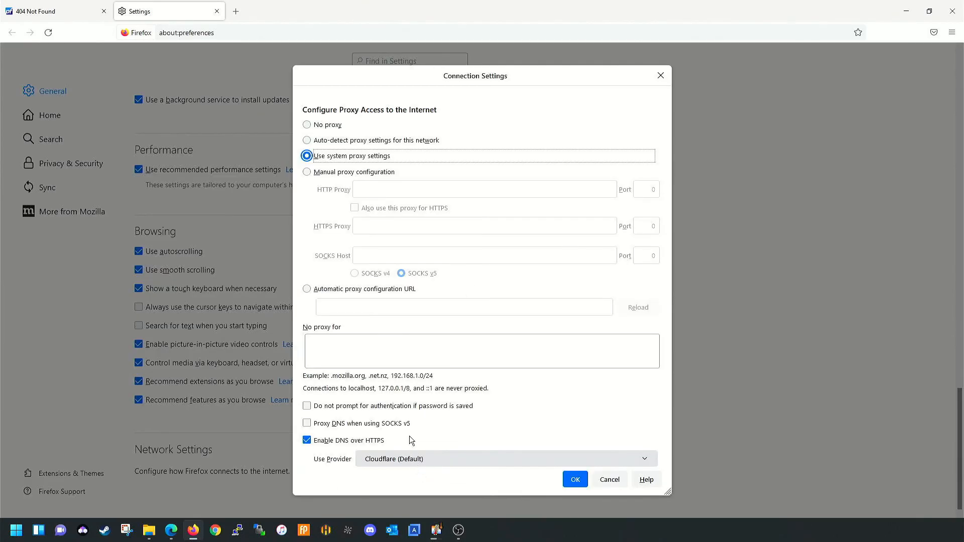
click(307, 441)
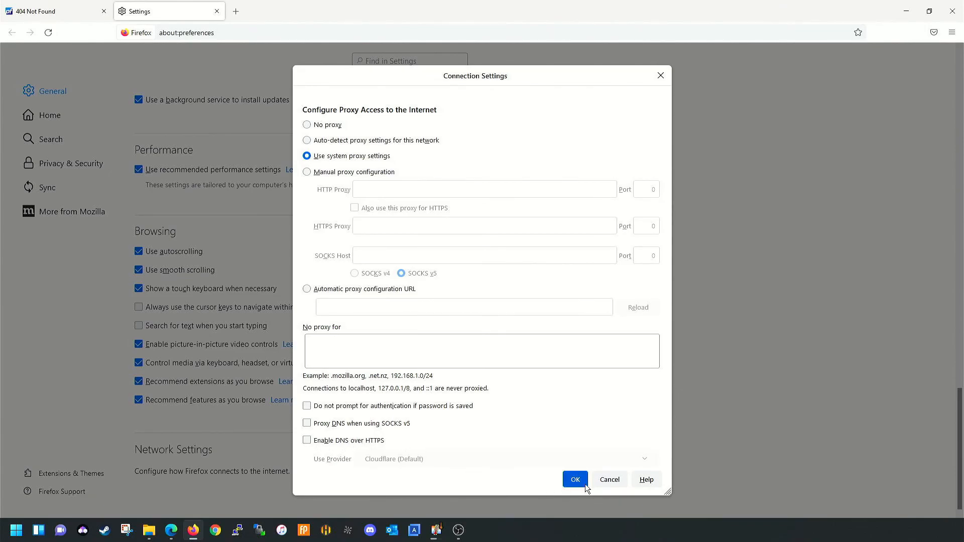
click(568, 479)
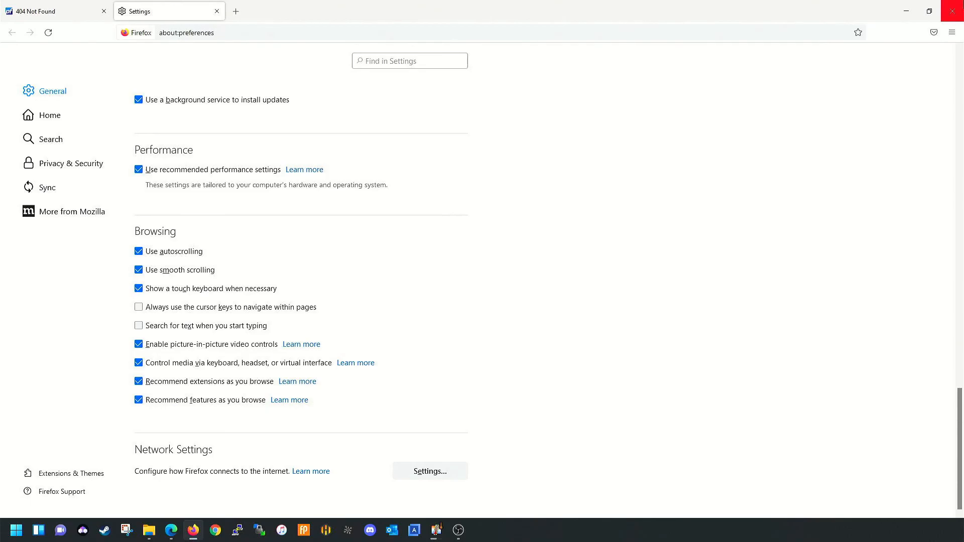
click(953, 11)
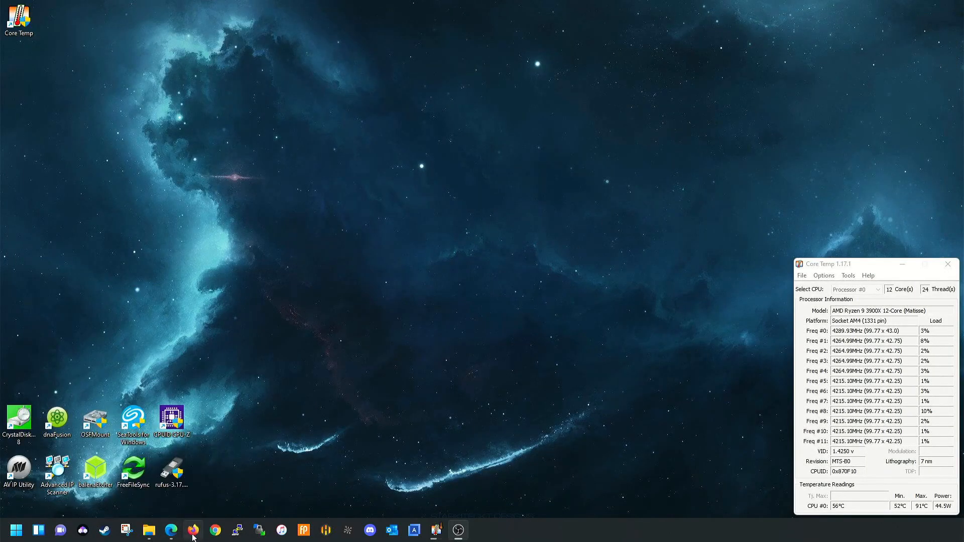
- Relaunch Firefox and submit 'httpe://mail.lastportal.net/owa' in the address bar
click(200, 528)
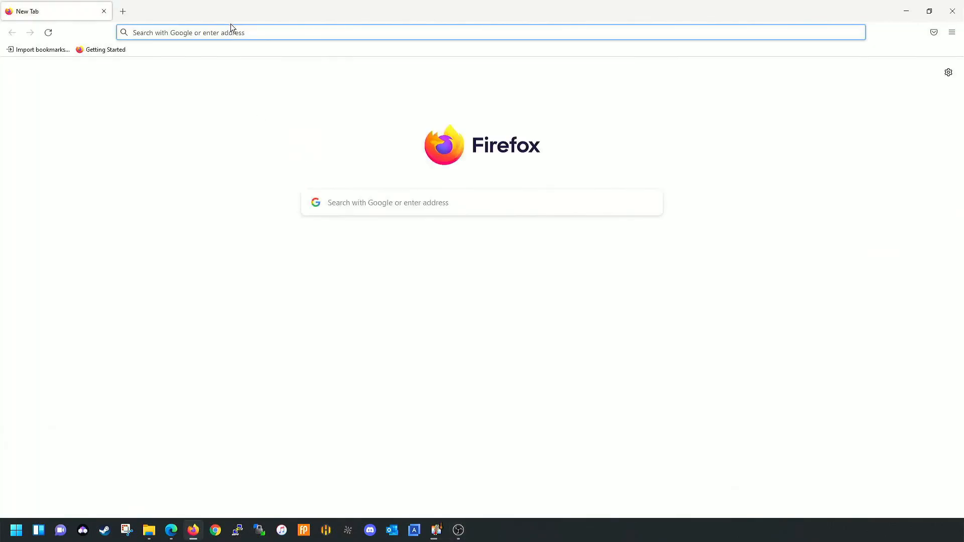
click(232, 28)
text(https:)
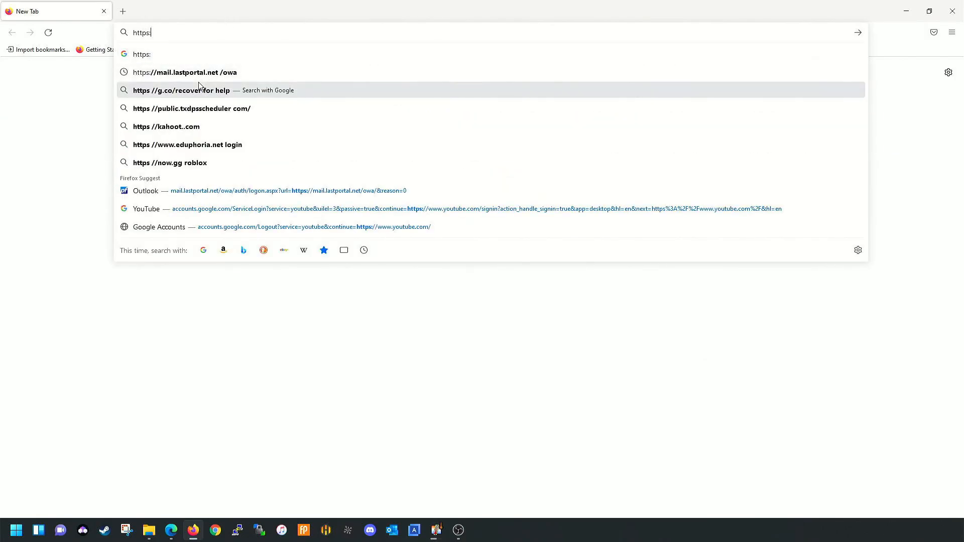
click(199, 90)
click(220, 34)
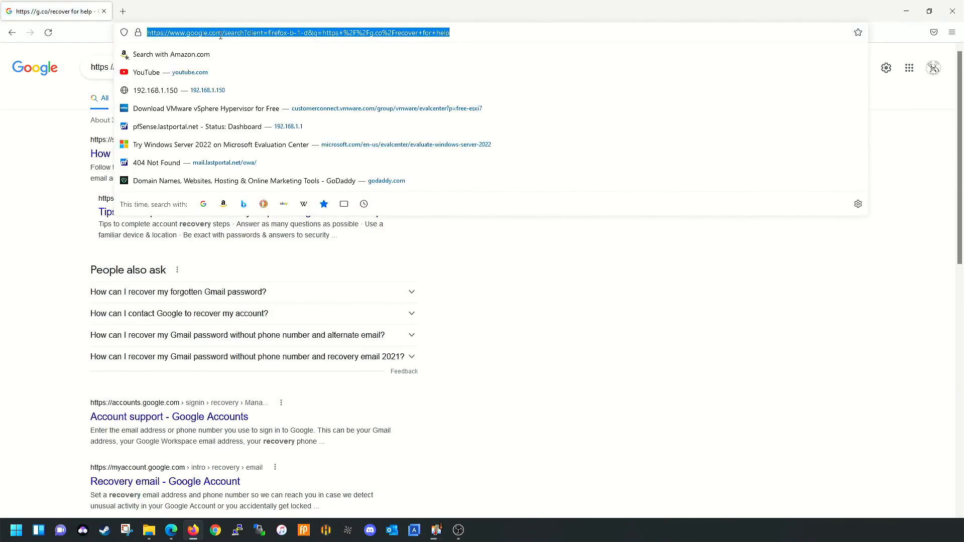
text(httpe://ma)
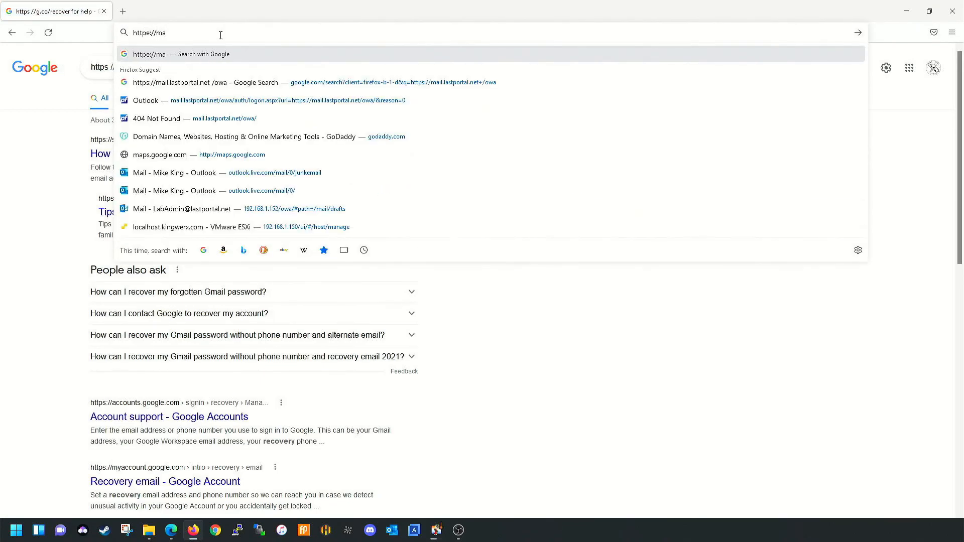
text(il.las)
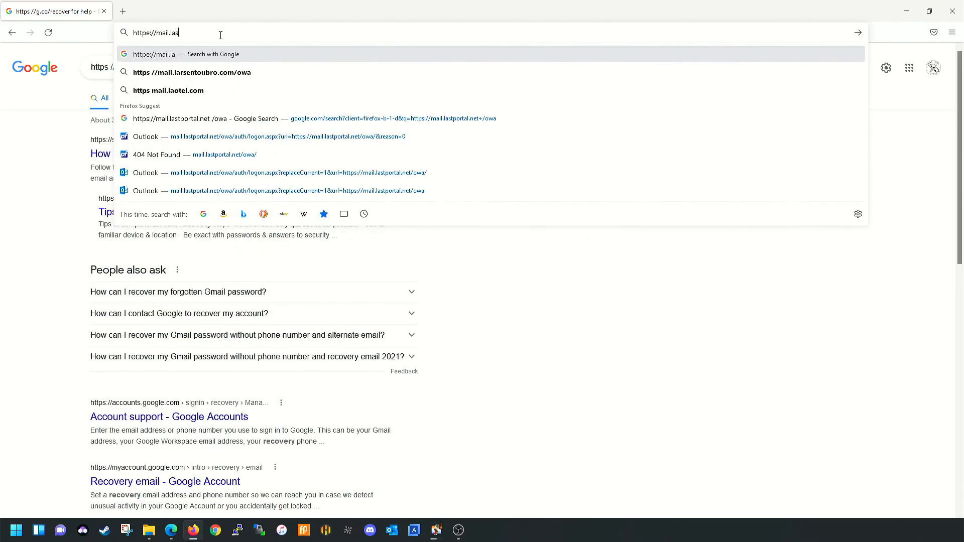
text(tportal.net)
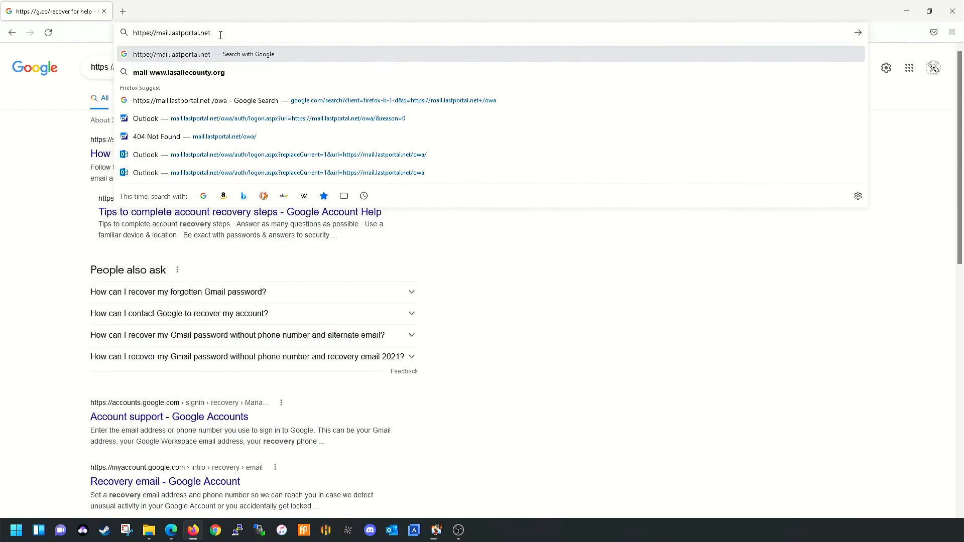
text(/owa)
key(Return)
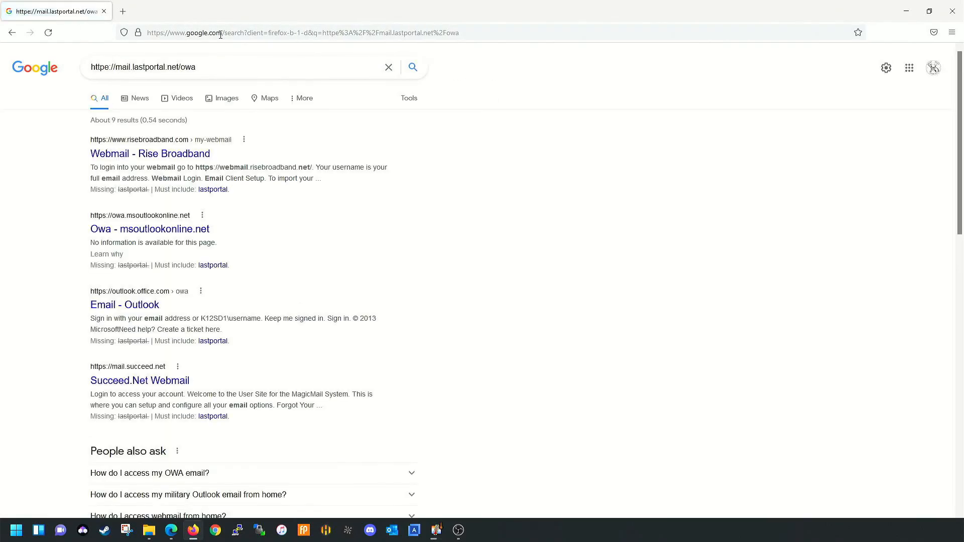
click(220, 35)
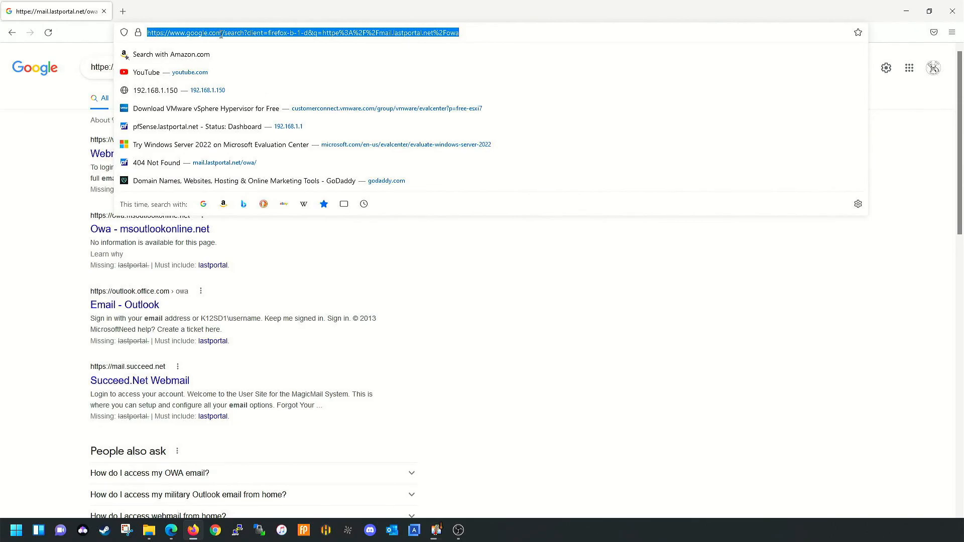
text(https:)
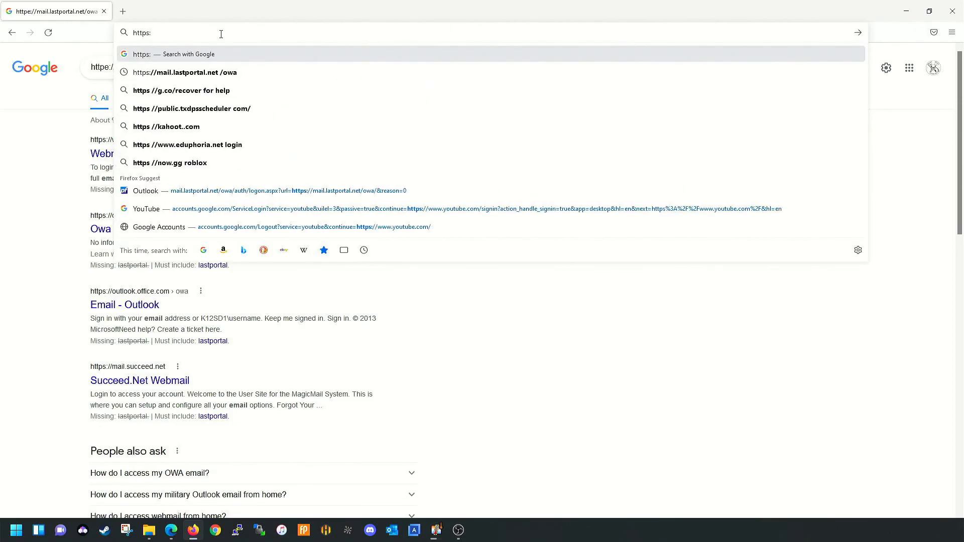
text(//mail/lastp)
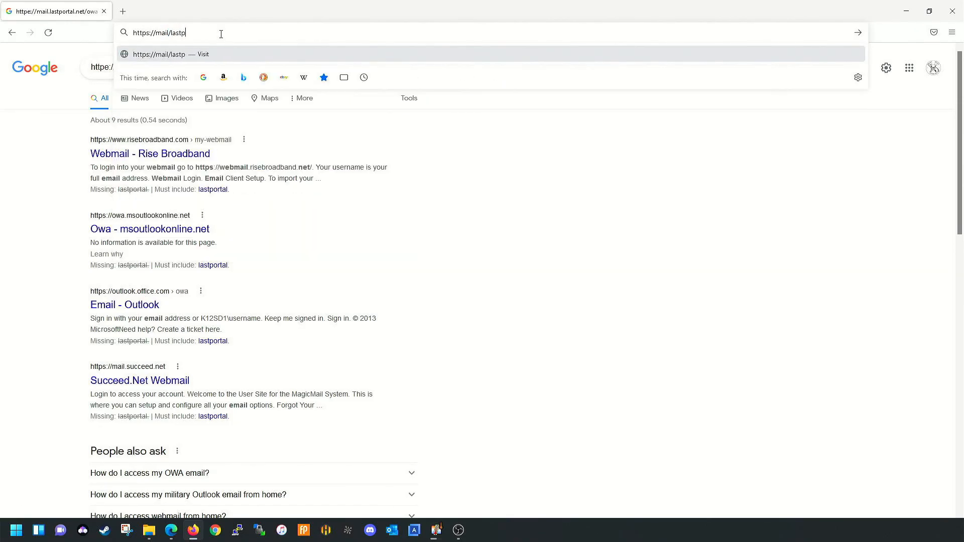
text(ortal.net/owa)
key(Return)
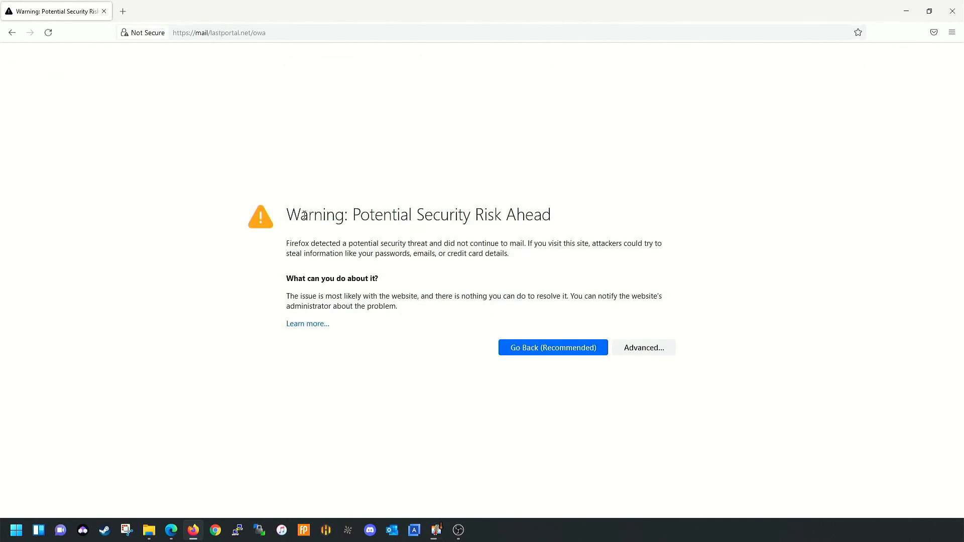
- Accept the certificate risk warning for the mistyped address
click(644, 348)
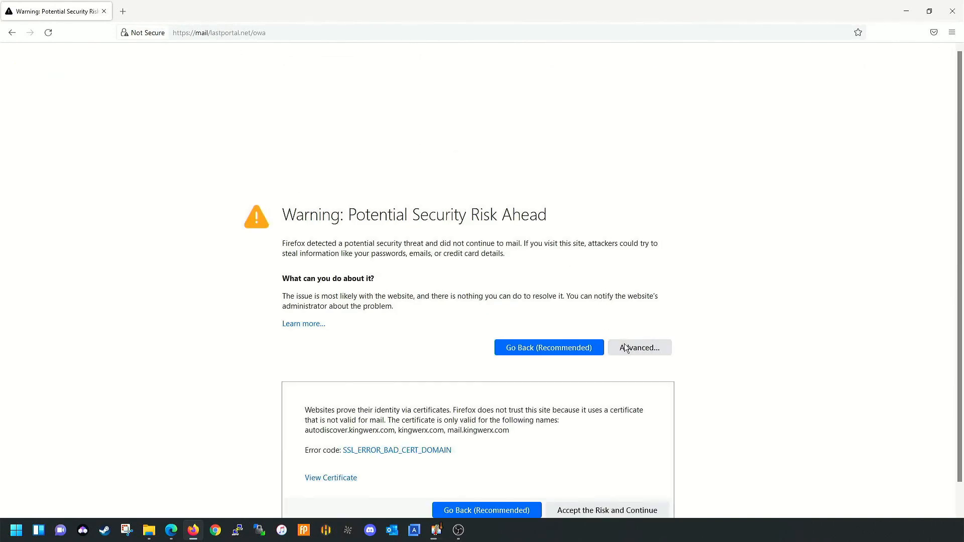
scroll(534, 426, down, 1)
click(611, 481)
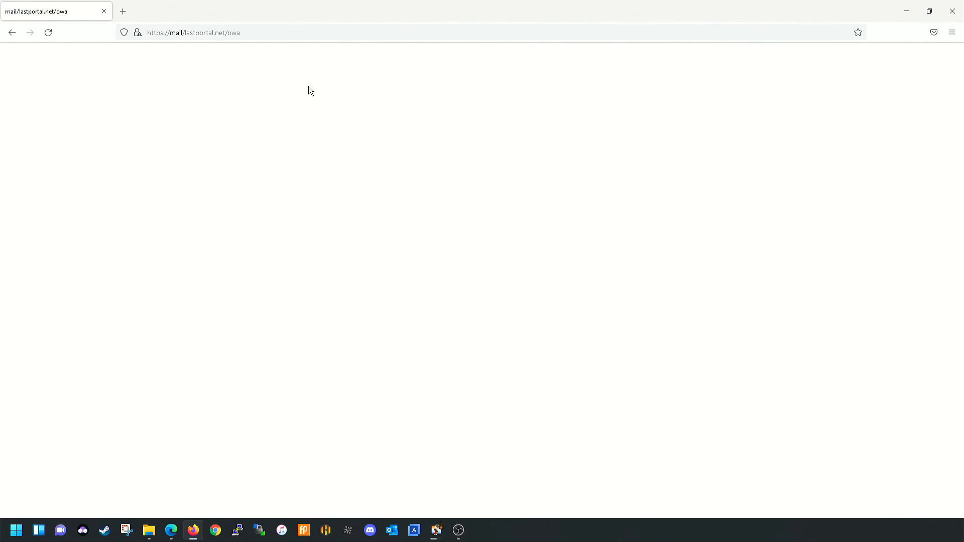
- Correct the address to mail.lastportal.net/owa and accept its certificate warning
click(186, 36)
click(189, 35)
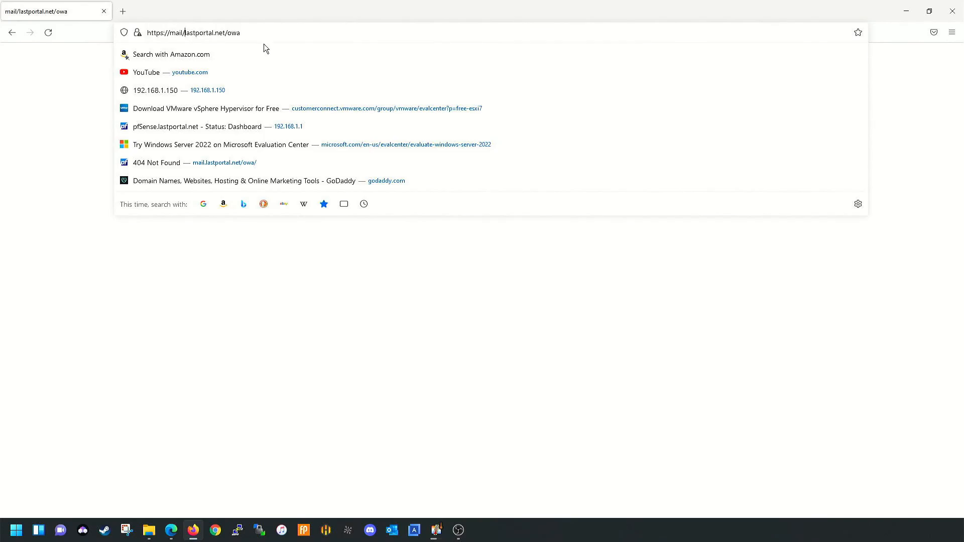
key(BackSpace)
text(.l)
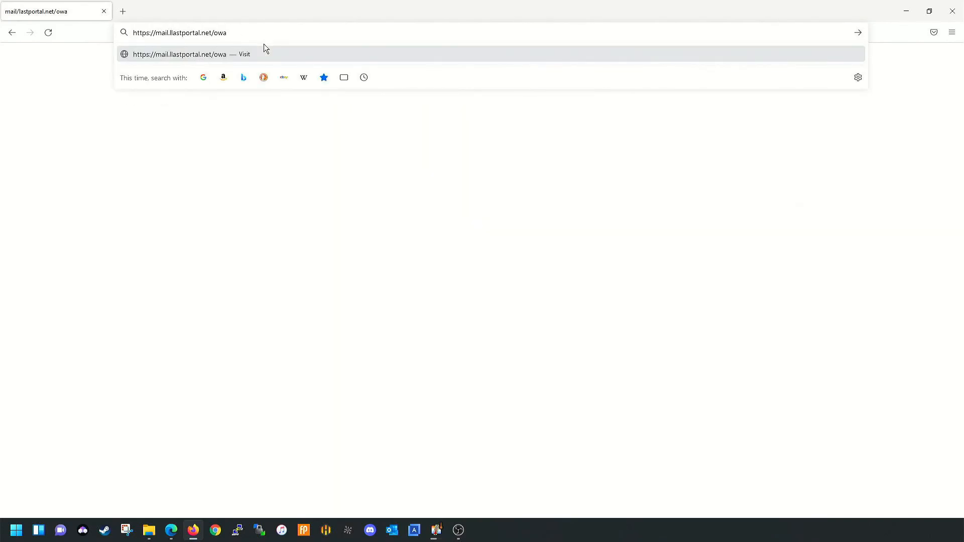
key(BackSpace)
key(Return)
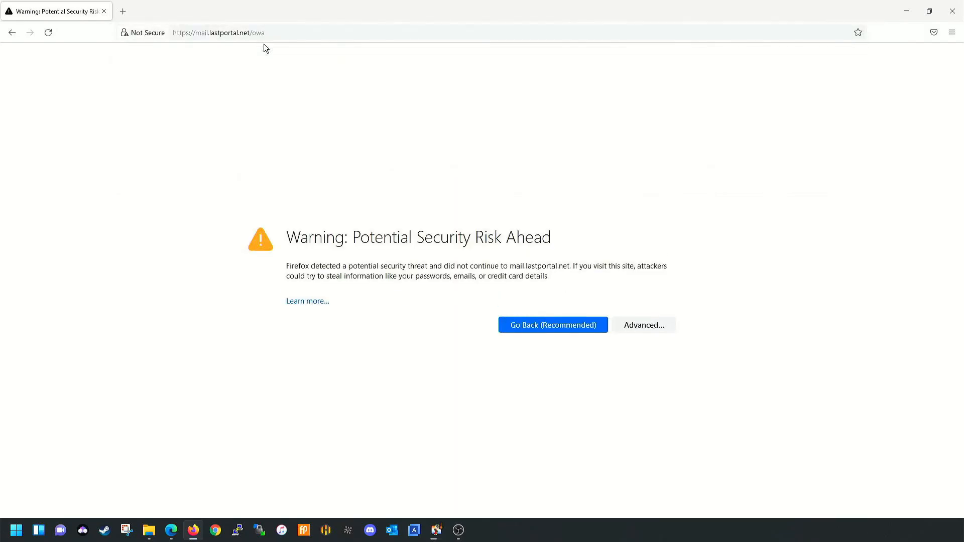
click(634, 327)
click(598, 487)
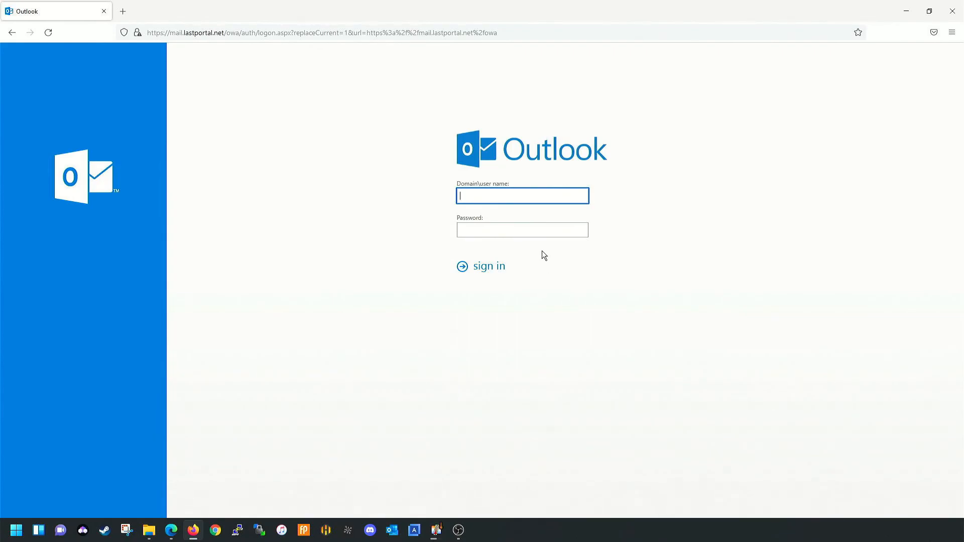
- Connect to the server at 192.168.1.151 with Remote Desktop (mstsc) using the admin password
click(19, 534)
text(mstsc)
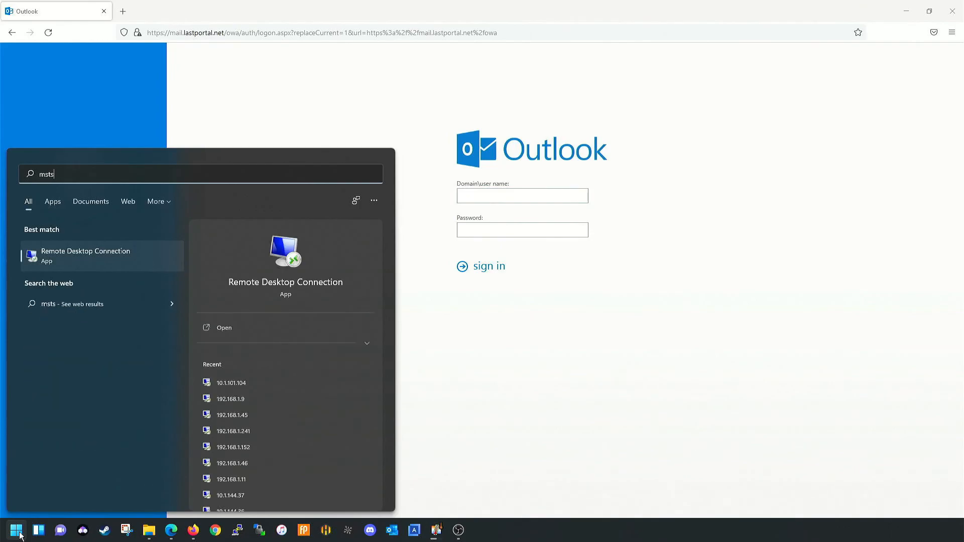
key(Return)
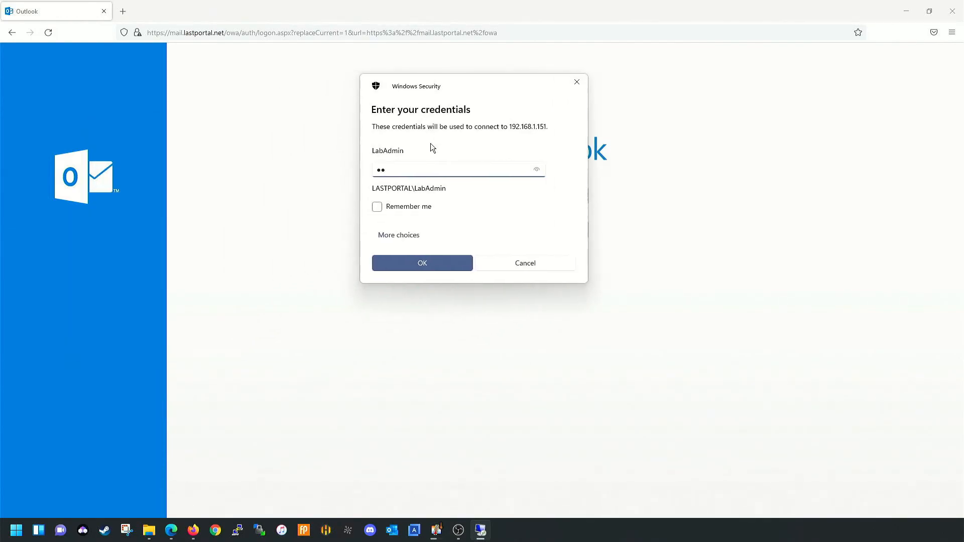
drag(450, 171, 285, 172)
text(••••••••••••)
key(Return)
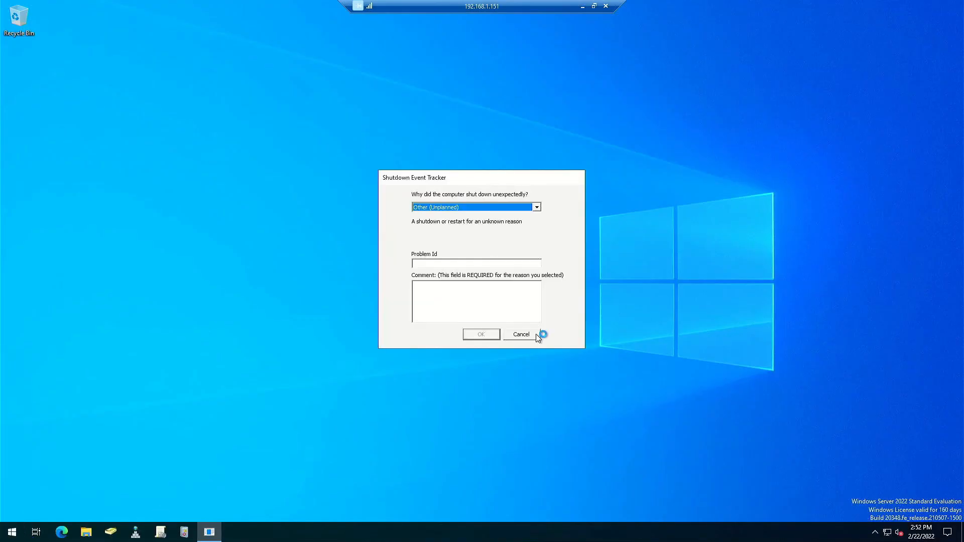
- Dismiss the Shutdown Event Tracker and run nslookup 192.168.1.152 in Command Prompt, highlighting server lab-core.lastportal.net
click(528, 336)
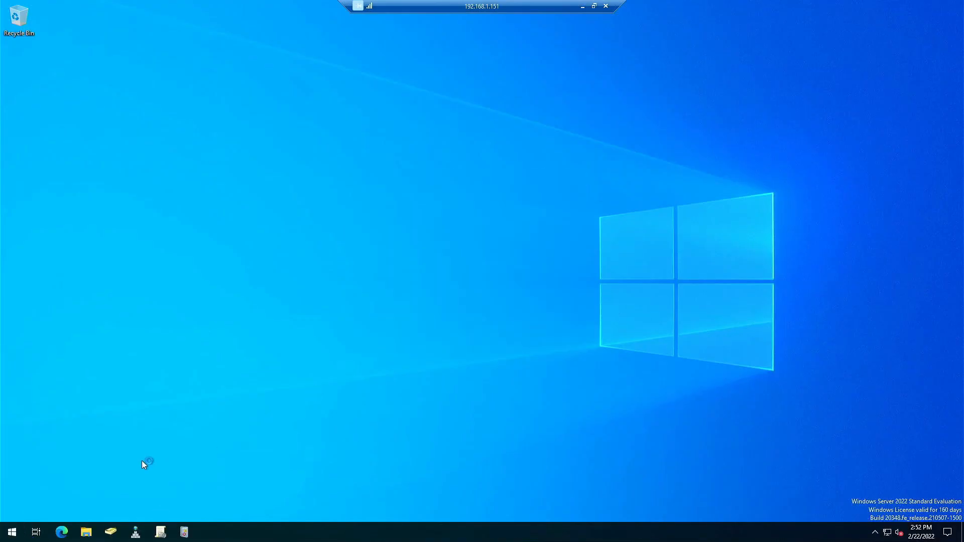
click(12, 531)
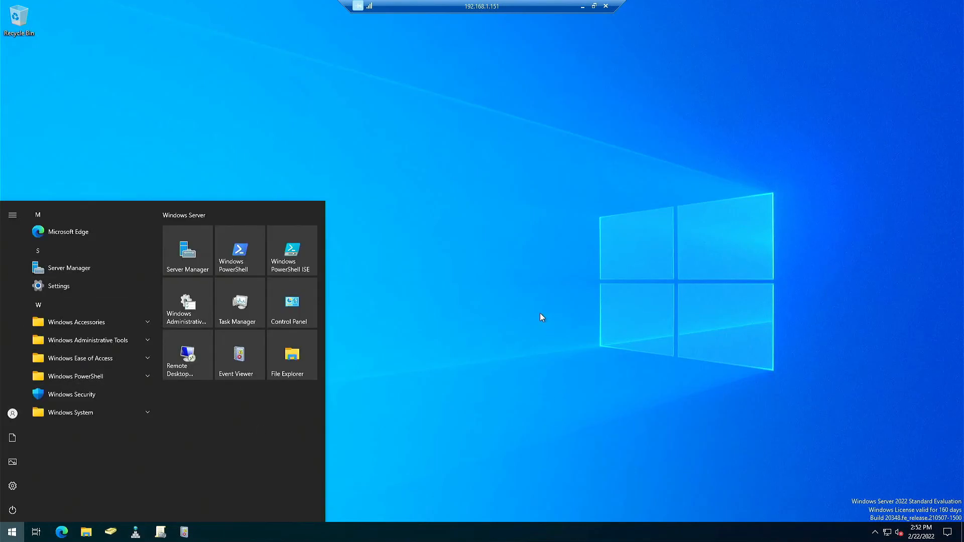
text(cmd)
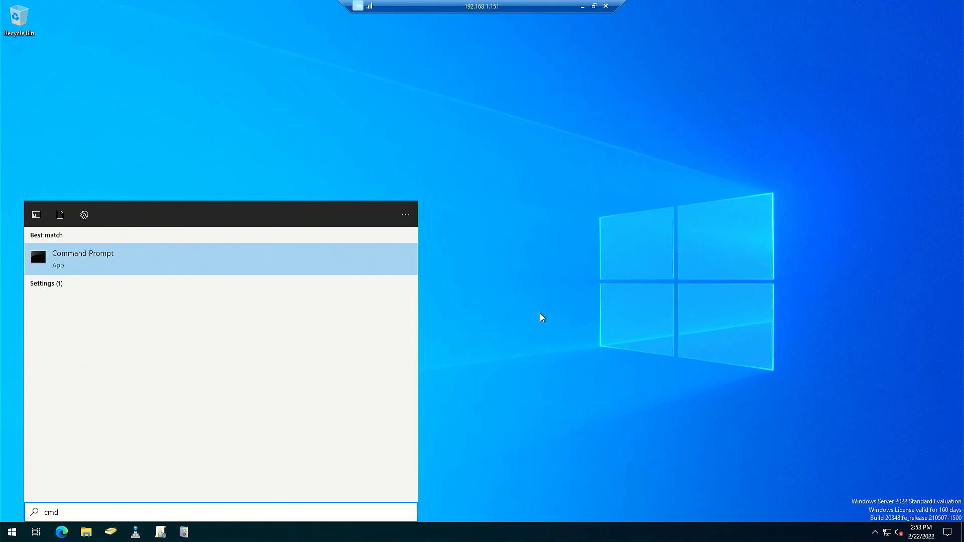
key(Return)
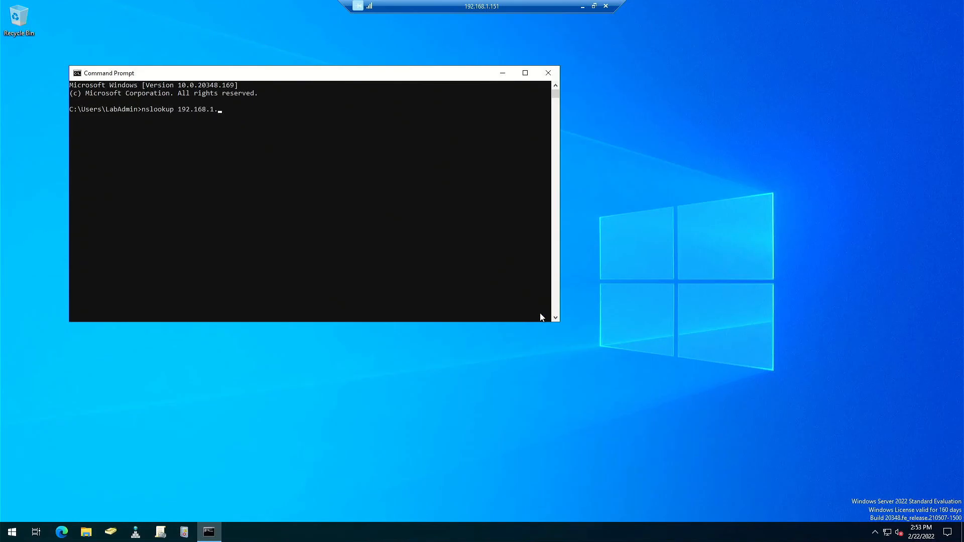
key(Return)
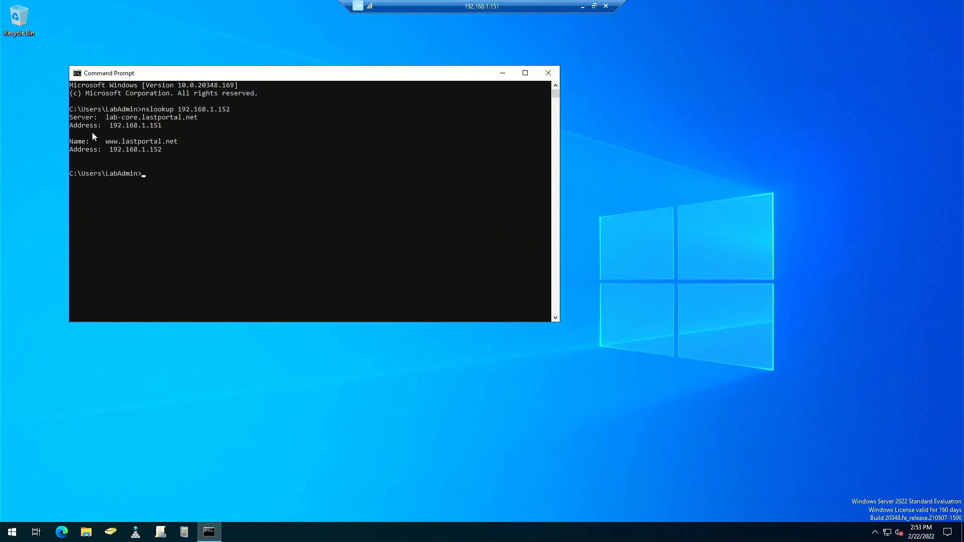
drag(106, 119, 195, 123)
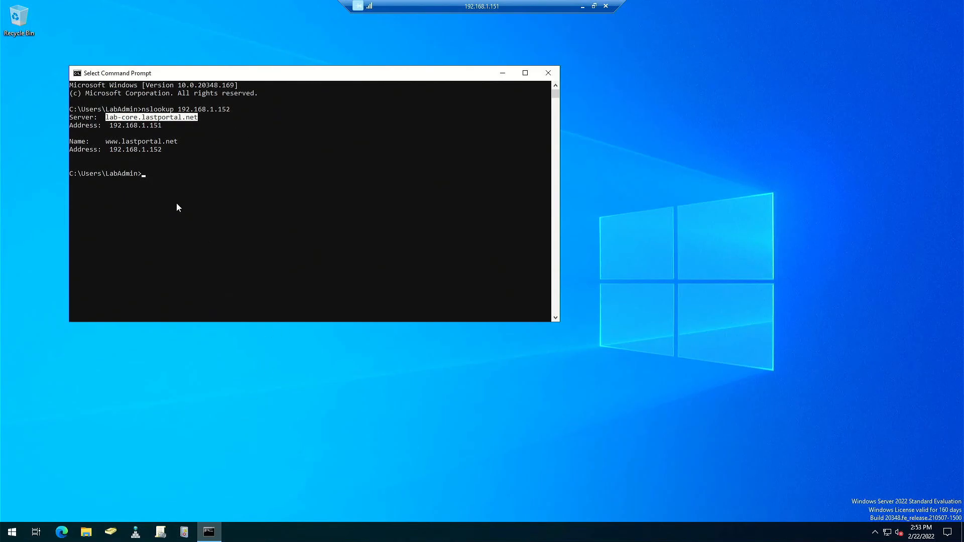
- Bring DNS Manager forward via Administrative Tools and expand Reverse Lookup Zones
click(136, 532)
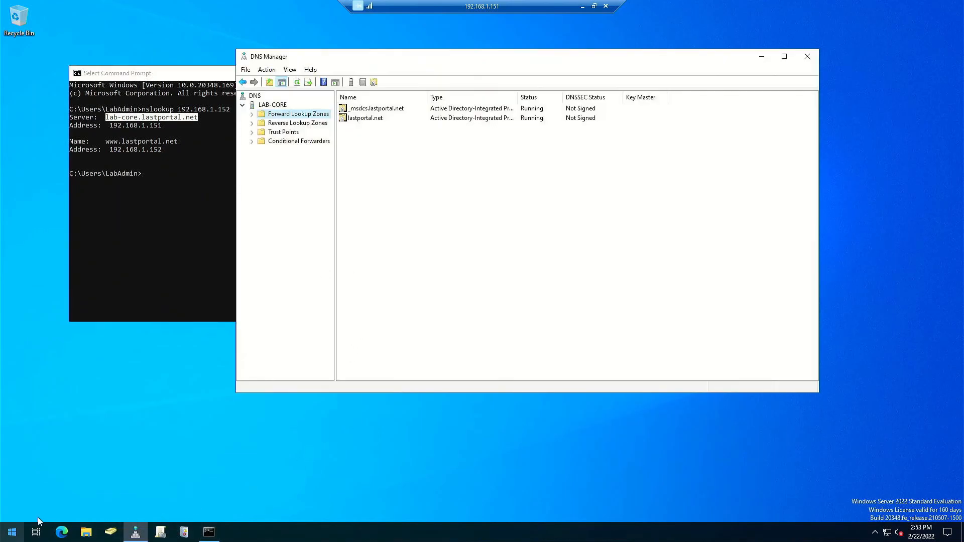
click(12, 532)
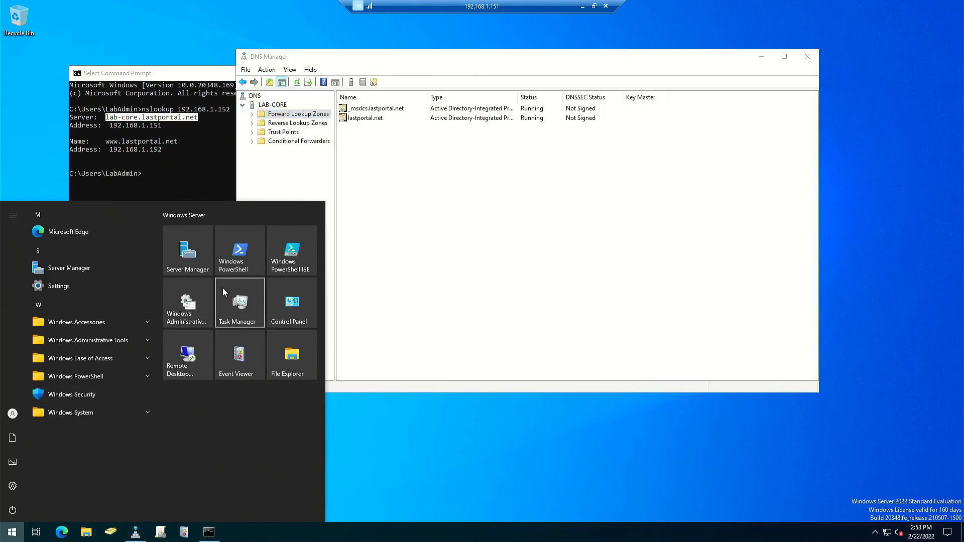
click(347, 214)
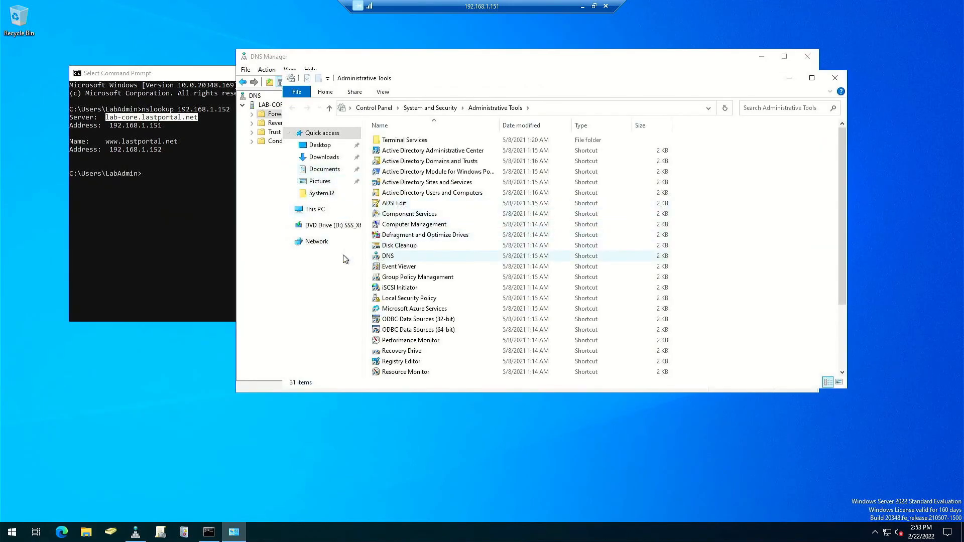
click(258, 265)
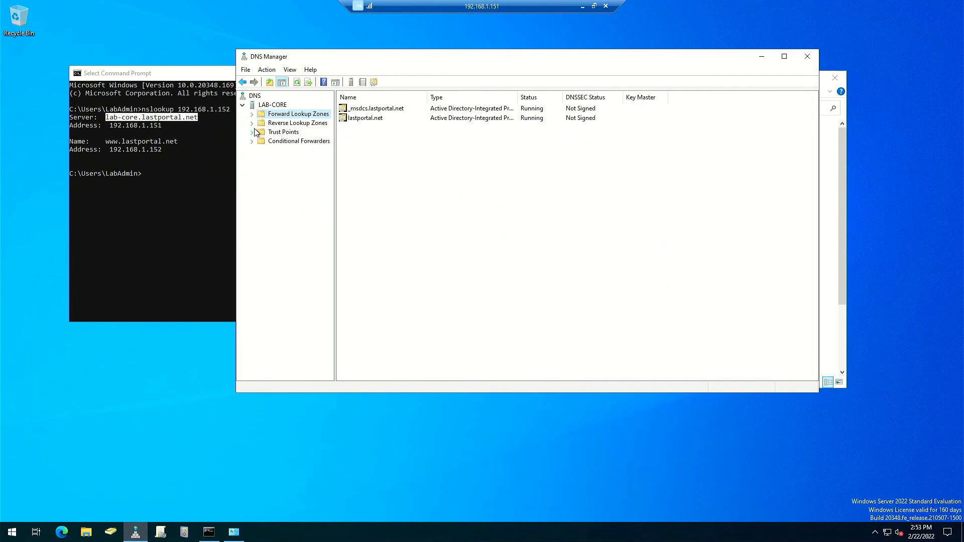
click(253, 124)
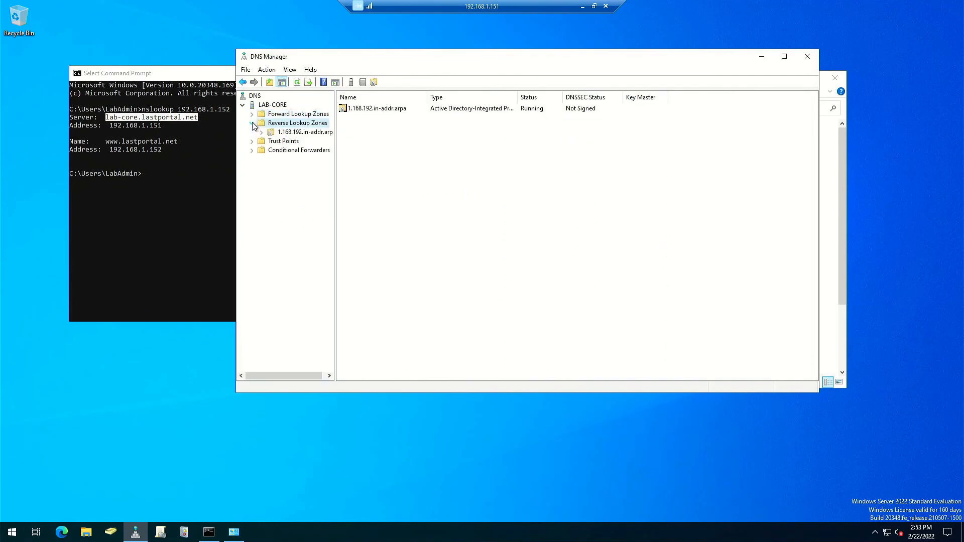
- Start a New Pointer (PTR) record in the 1.168.192.in-addr.arpa zone, then cancel it
right_click(287, 133)
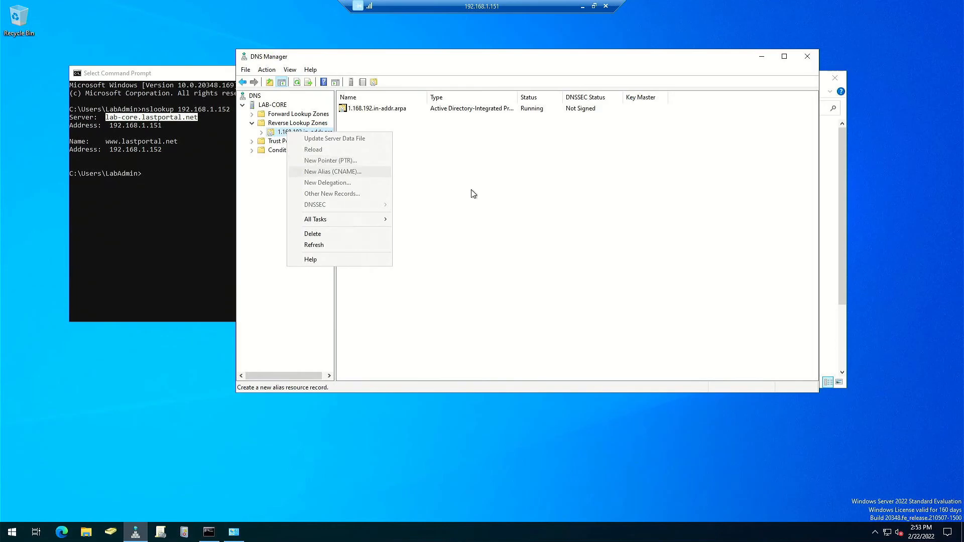
click(526, 201)
click(301, 132)
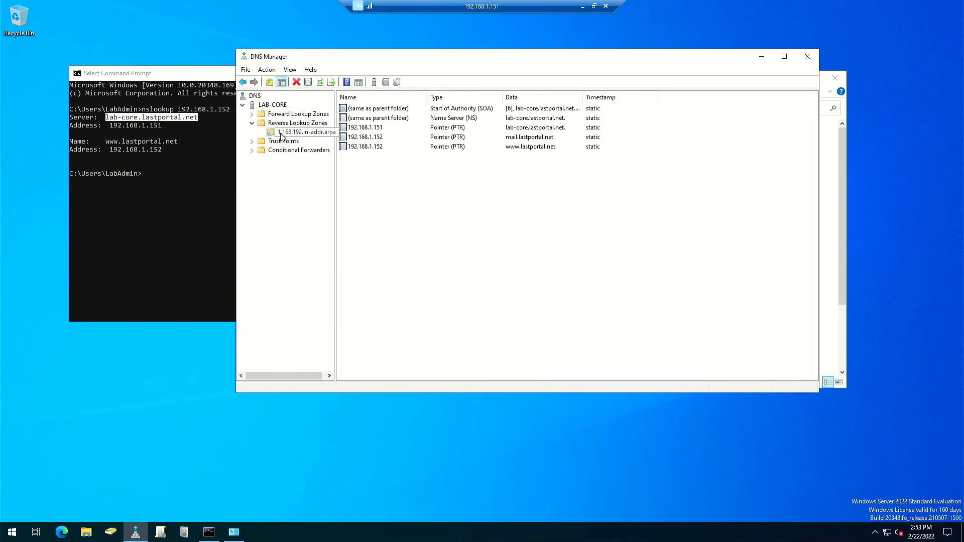
right_click(275, 129)
click(315, 164)
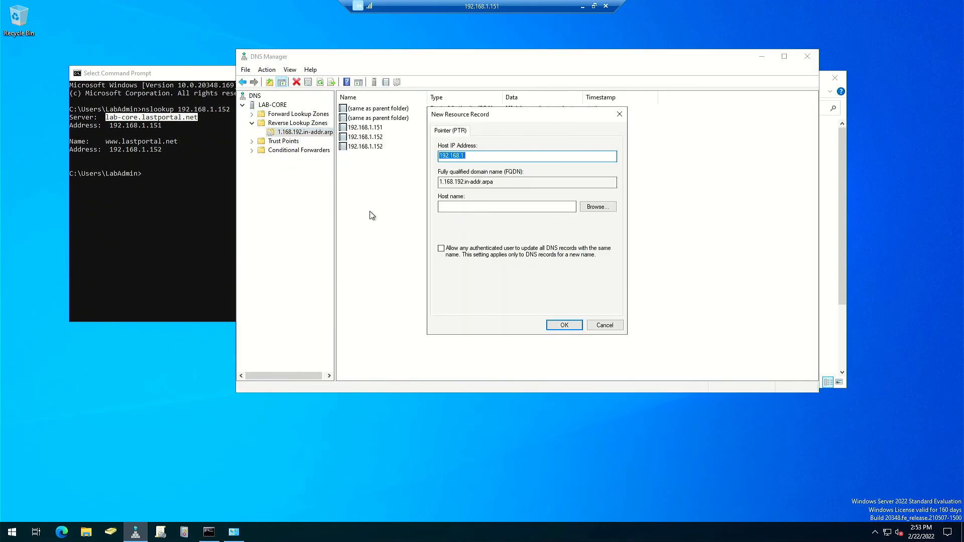
click(605, 325)
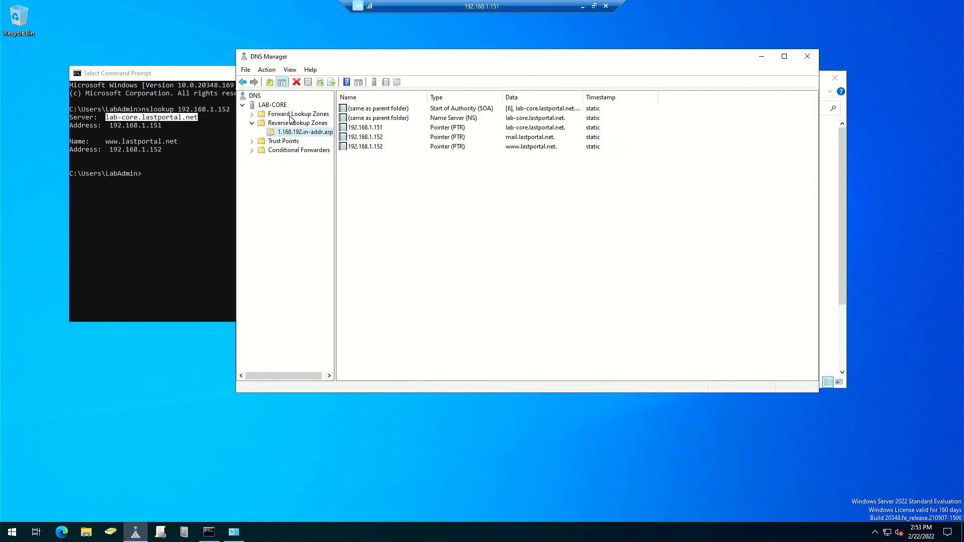
- Start another PTR record, browse to the lab-core.lastportal.net host record, then cancel without saving
click(288, 125)
click(293, 132)
right_click(326, 136)
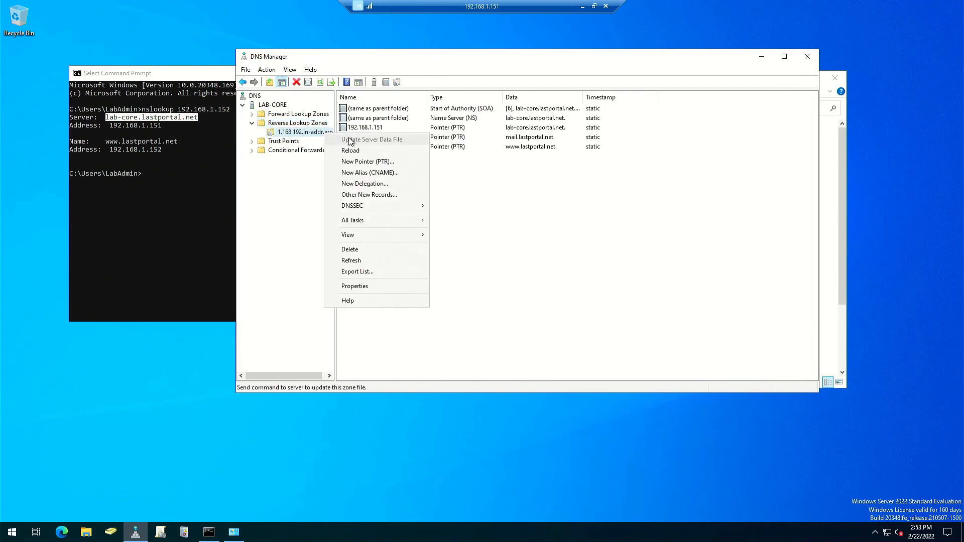
click(381, 162)
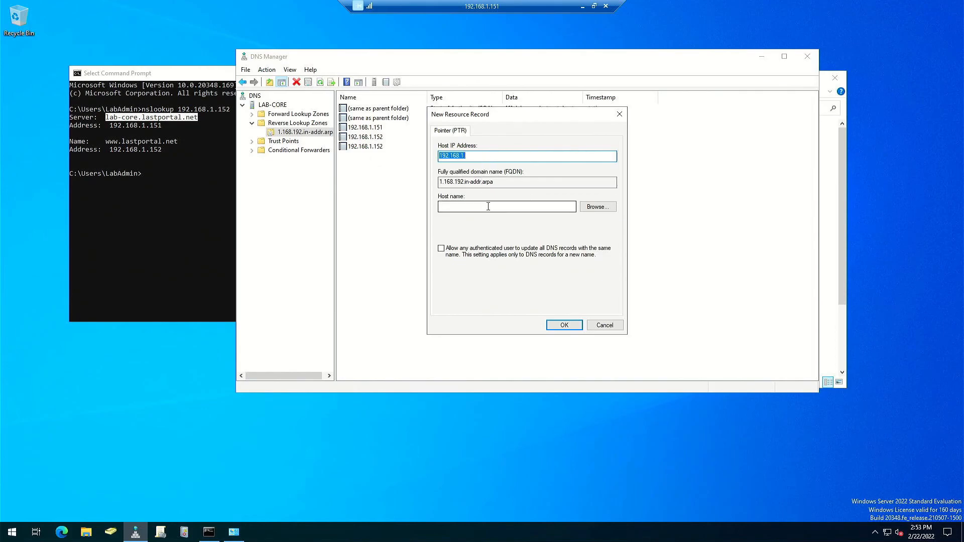
click(598, 206)
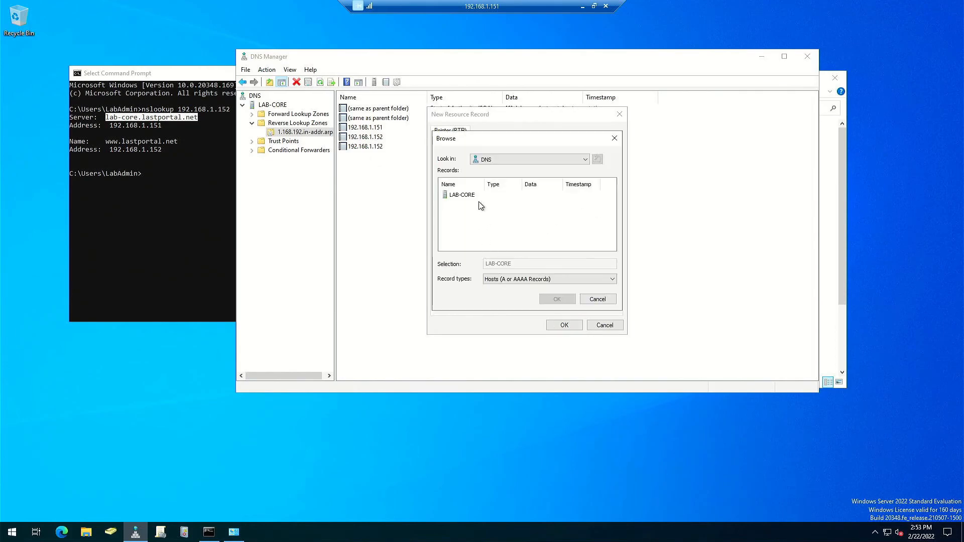
double_click(472, 195)
click(467, 199)
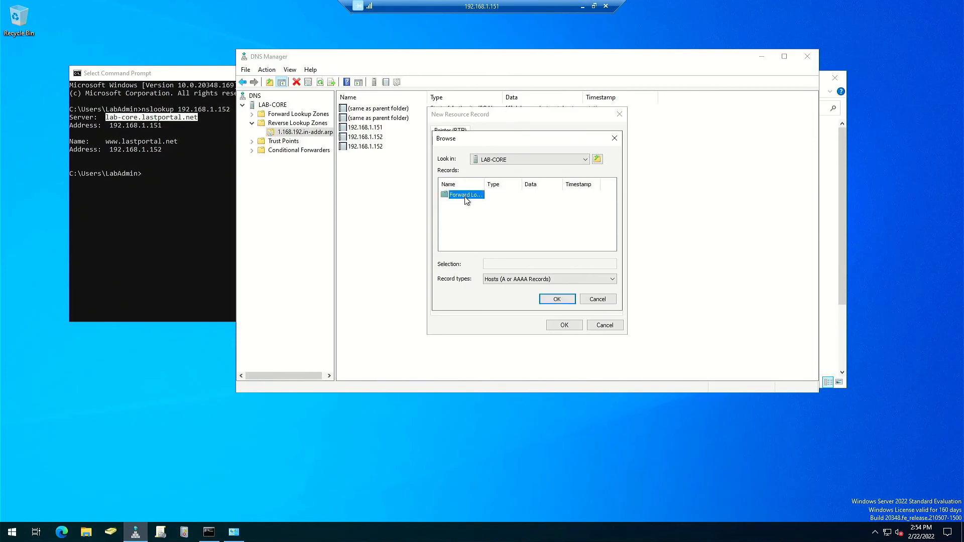
double_click(467, 200)
double_click(467, 206)
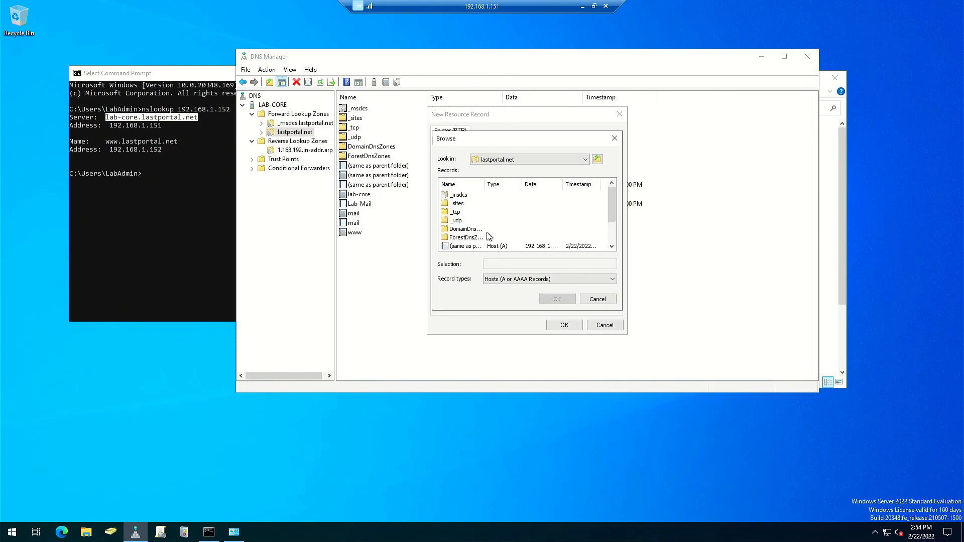
scroll(507, 226, down, 2)
click(458, 221)
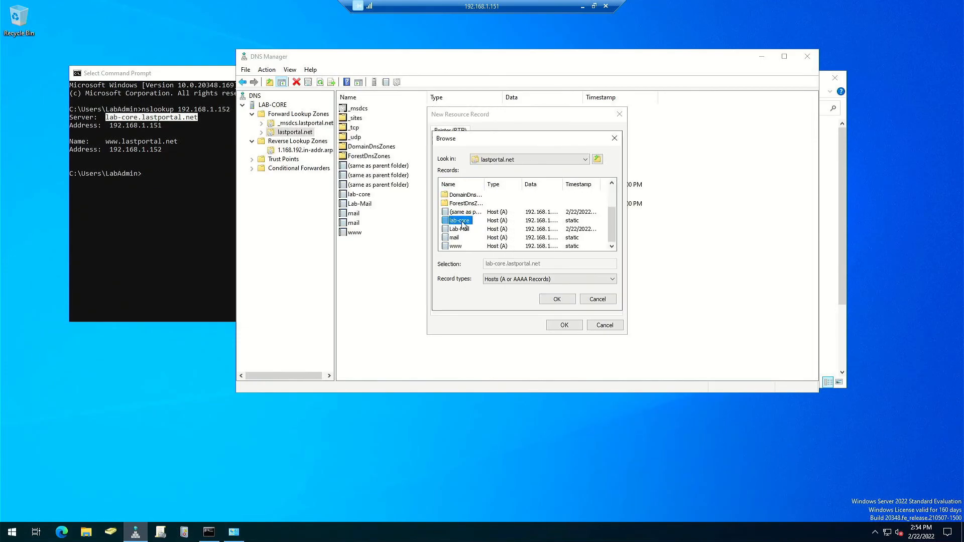
double_click(456, 221)
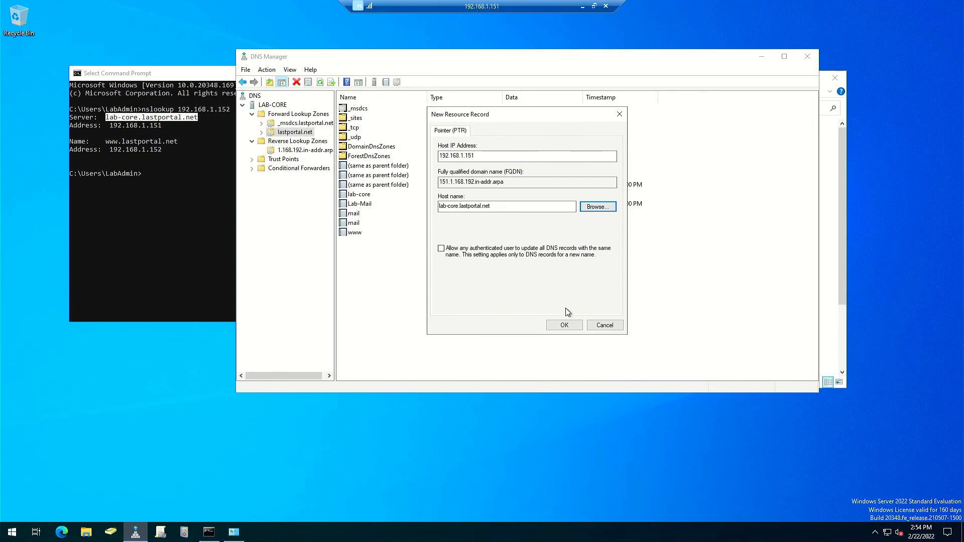
click(605, 325)
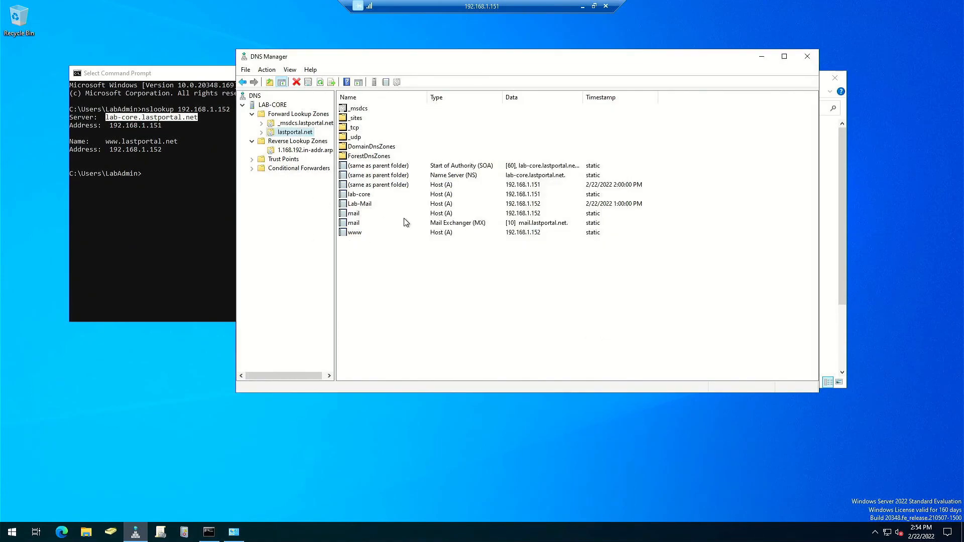
- Reselect lab-core.lastportal.net in Command Prompt, then close Command Prompt and DNS Manager
click(203, 203)
drag(108, 120, 207, 118)
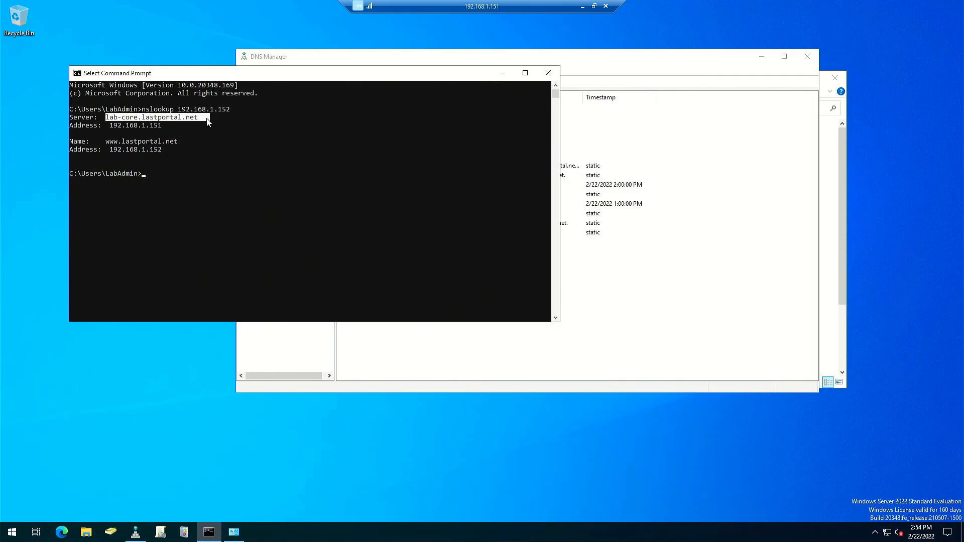
click(549, 73)
click(807, 56)
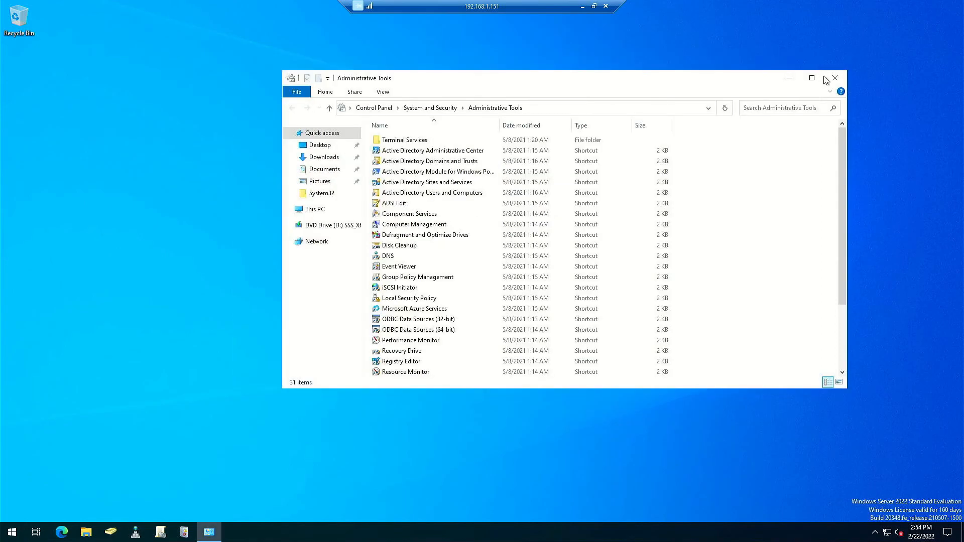
- Email the Outlook.com lab account from Outlook Web App with subject 'test' and body 'testing'
click(835, 80)
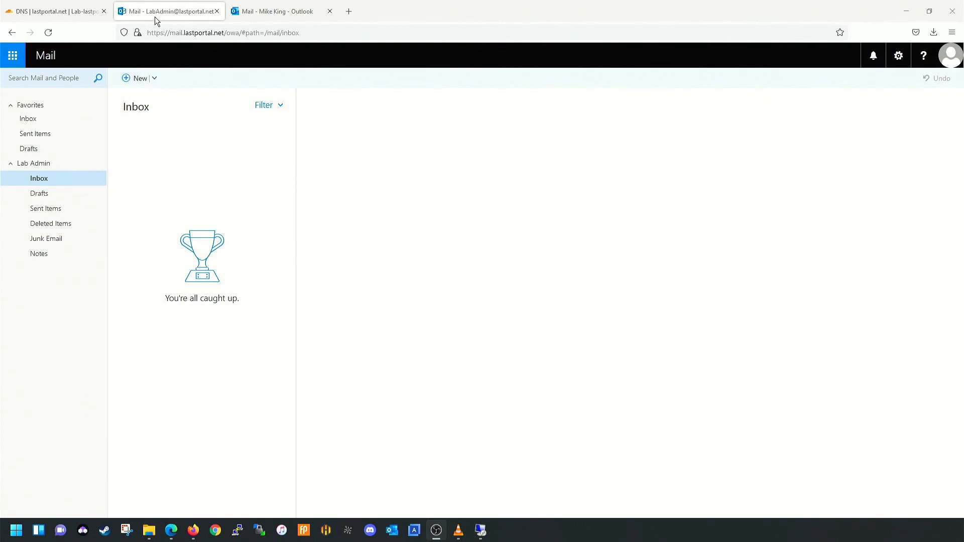
click(132, 81)
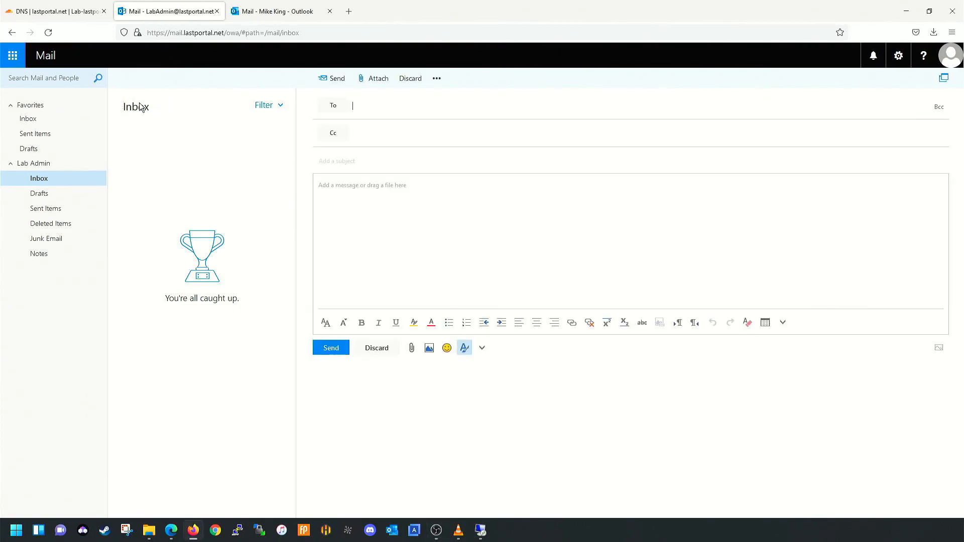
text(lab)
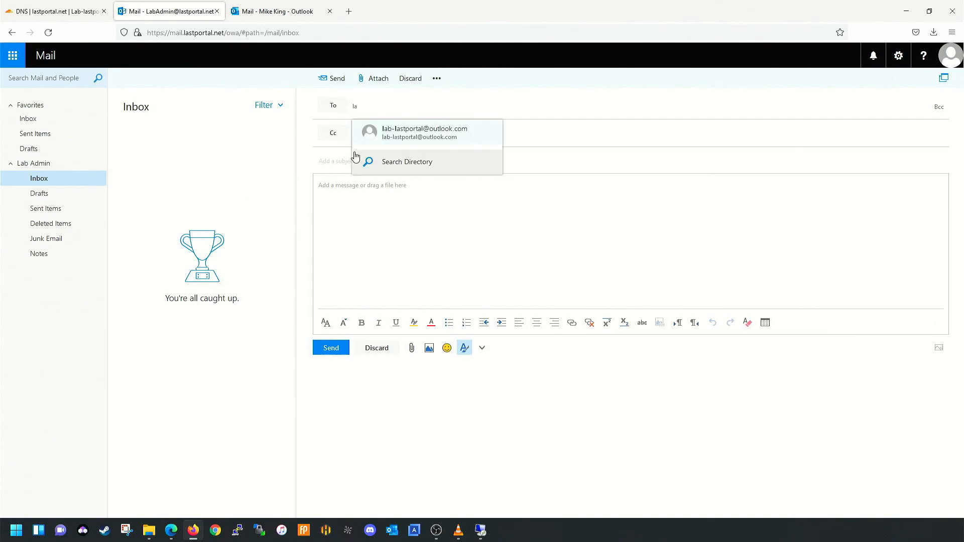
click(424, 132)
click(387, 166)
text(test)
key(Tab)
text(testing)
key(Return)
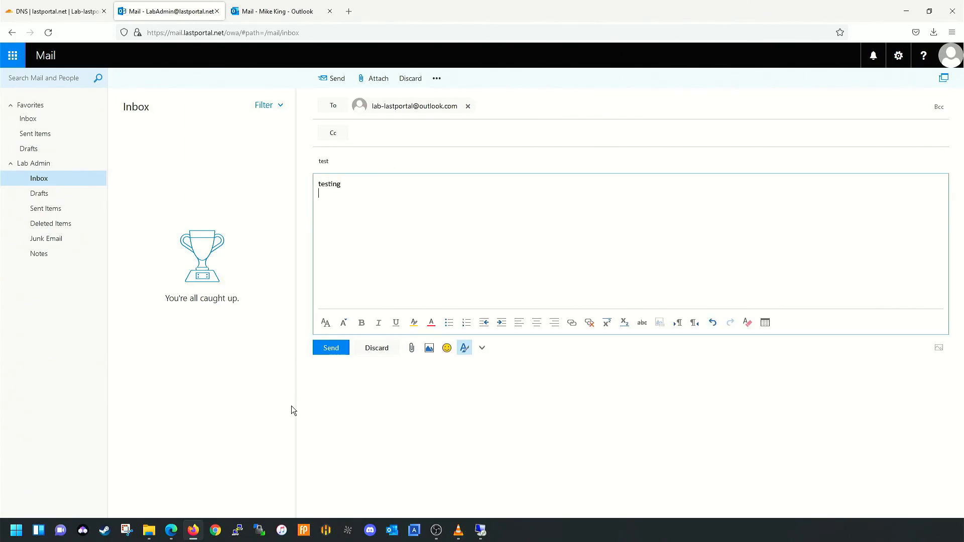
click(333, 348)
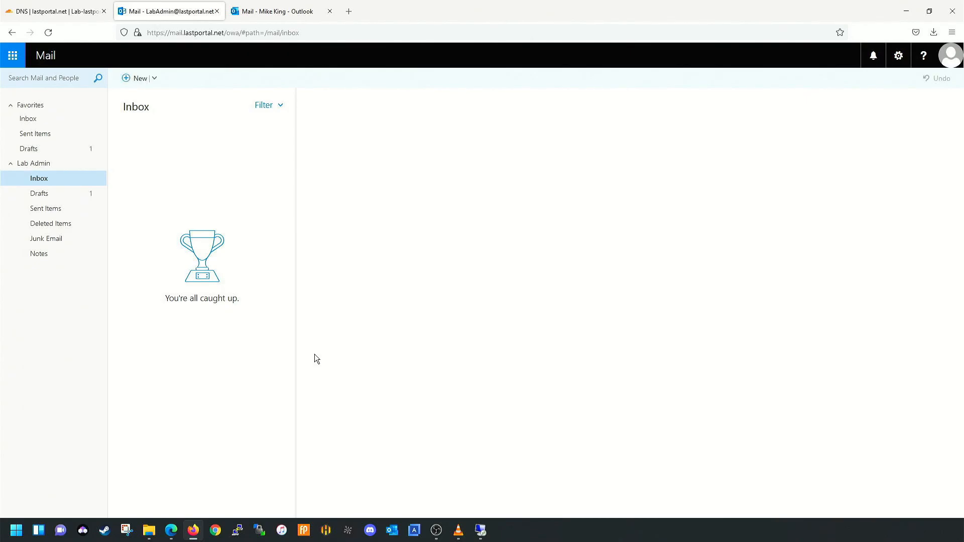
- In Outlook.com, reply 'I got it' to the test message in Junk Email, then check OWA
click(268, 10)
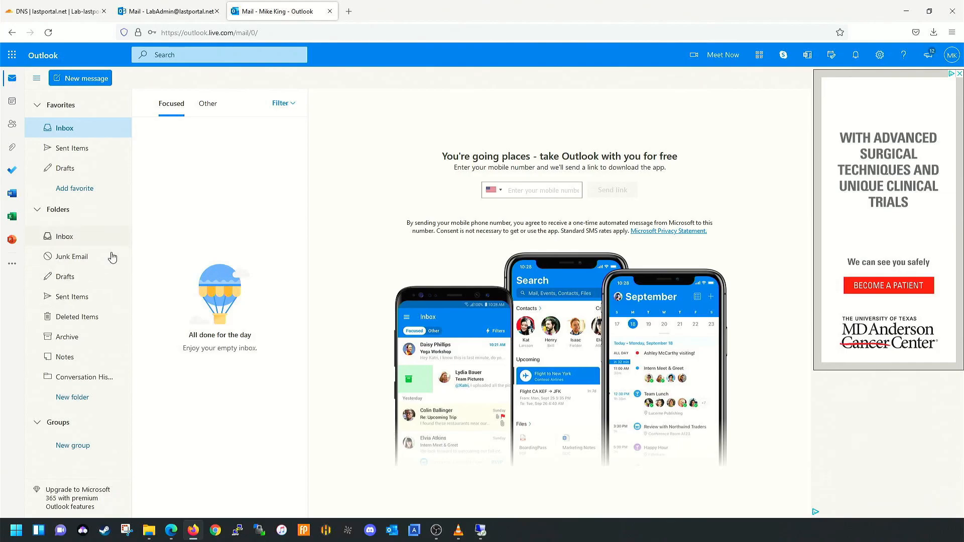
click(43, 32)
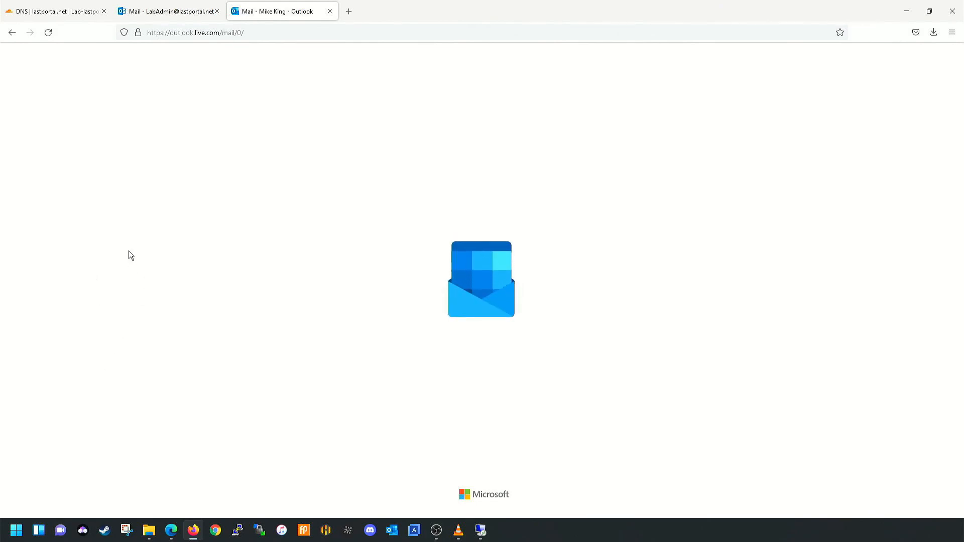
click(75, 259)
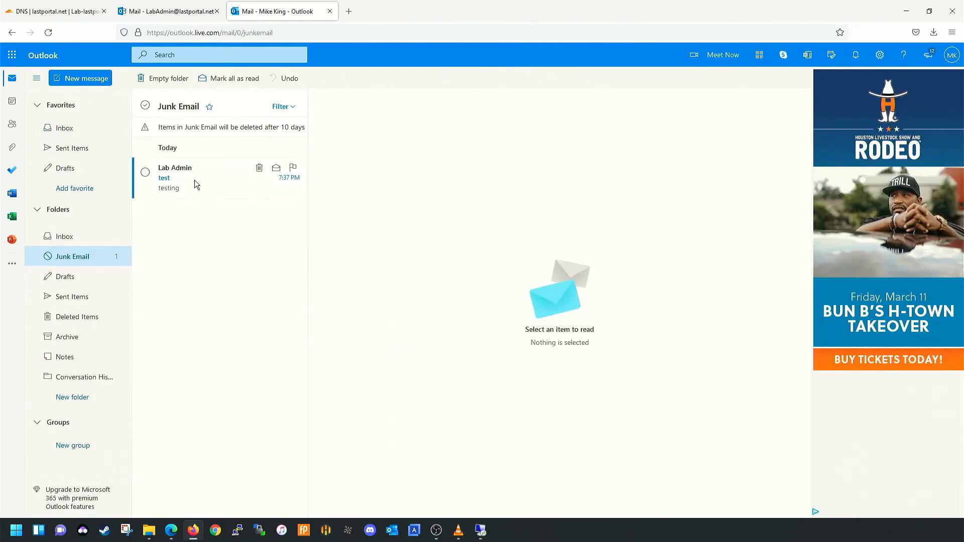
click(194, 179)
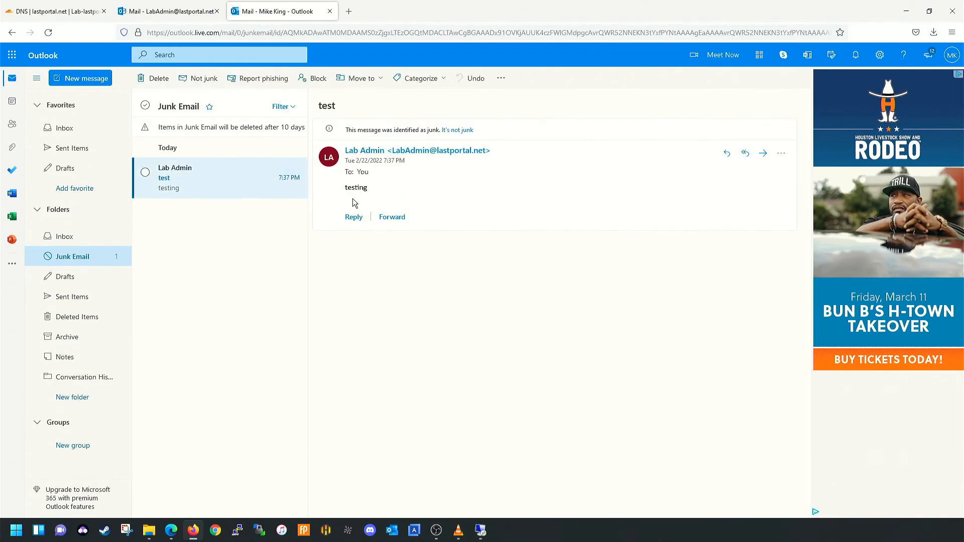
click(351, 219)
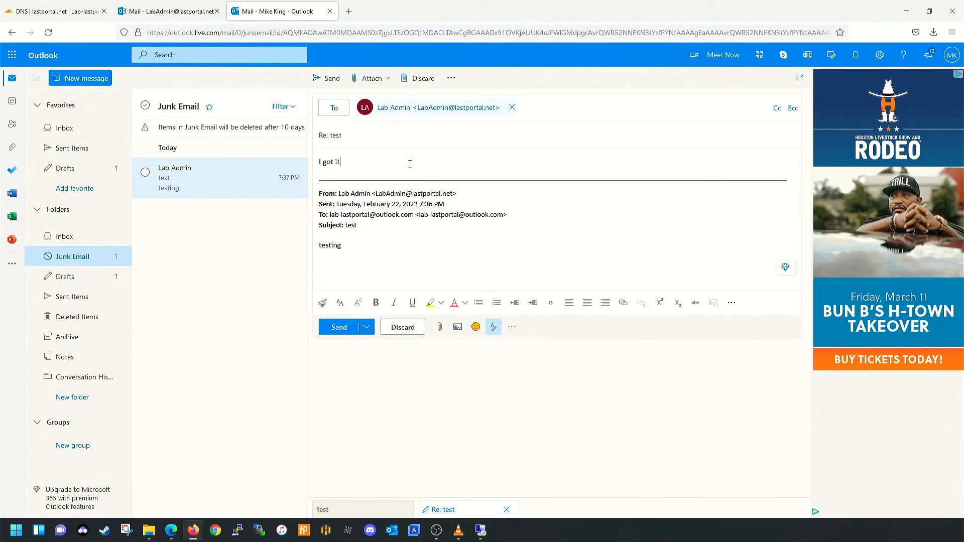
click(332, 327)
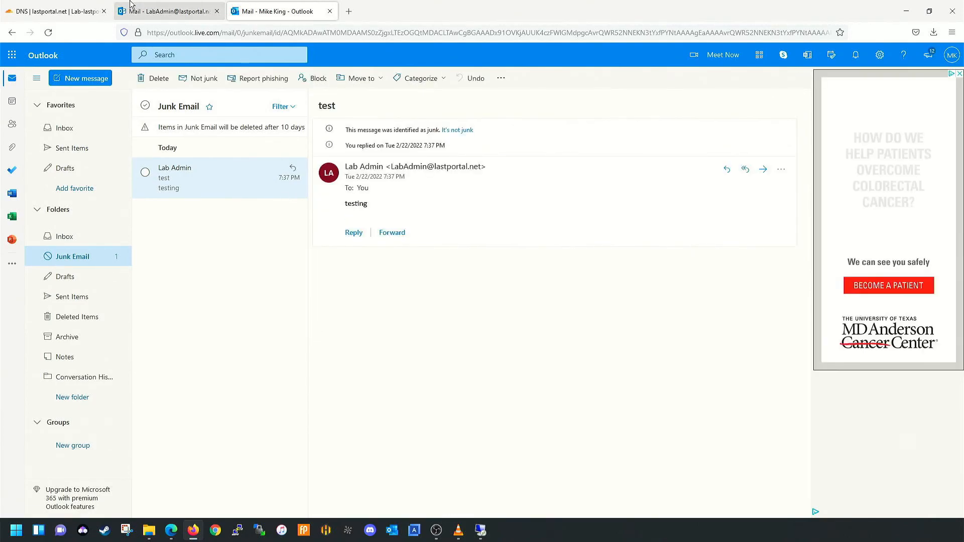
click(168, 11)
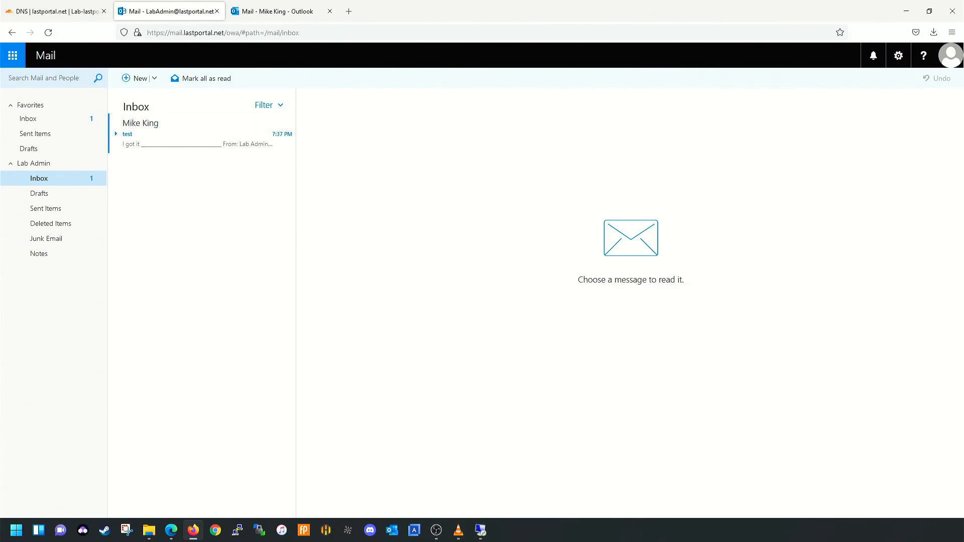
click(488, 532)
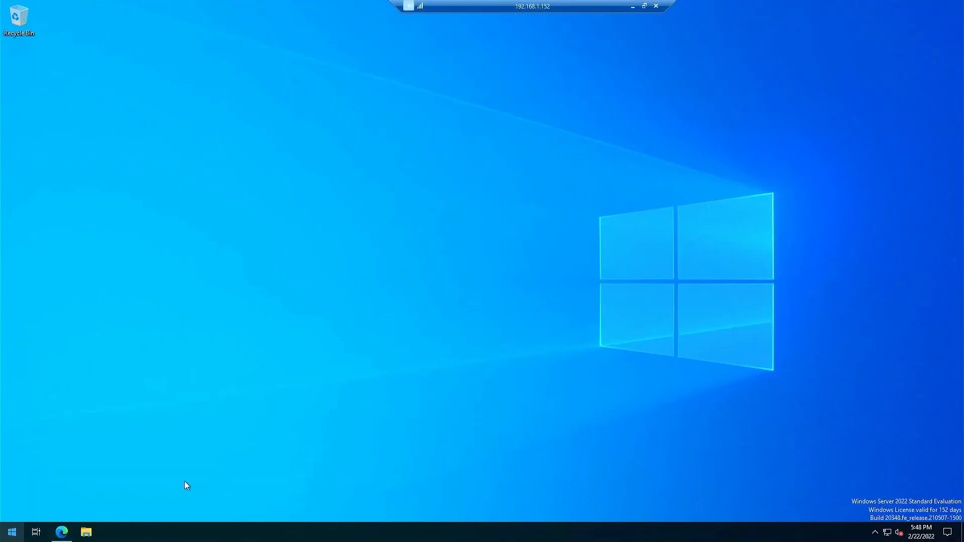
- Download Configuration.DkimSigner.zip from the dkim-exchange v3.3.4 GitHub release and show it in Downloads
click(61, 533)
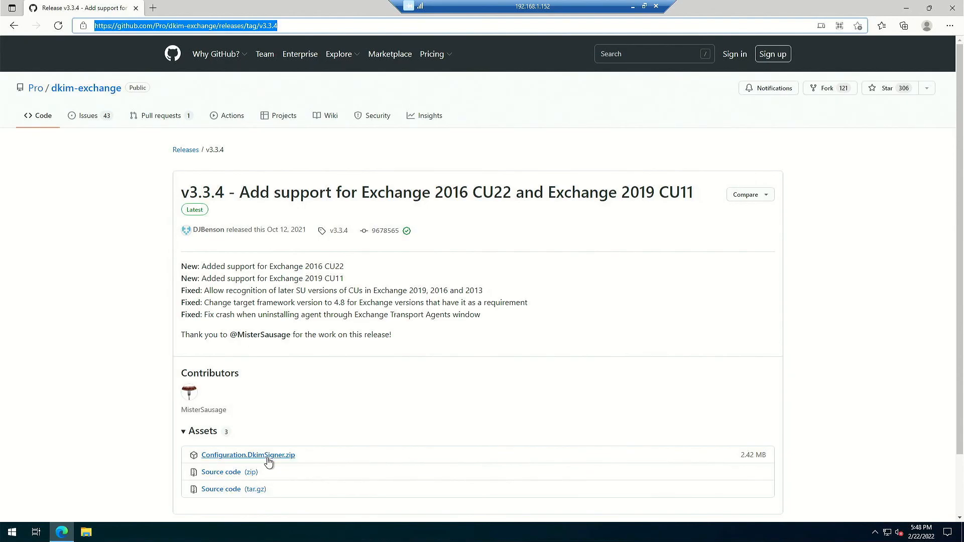
click(240, 455)
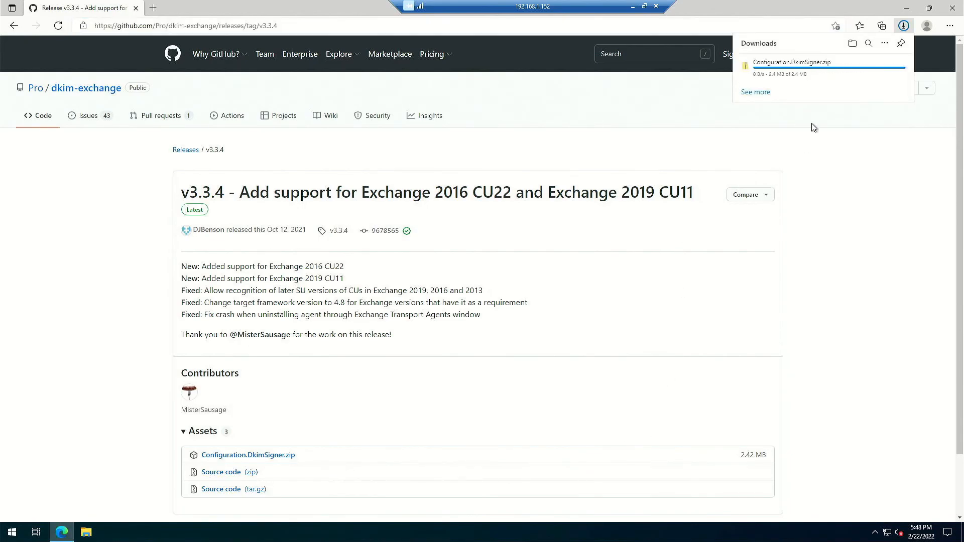
click(807, 69)
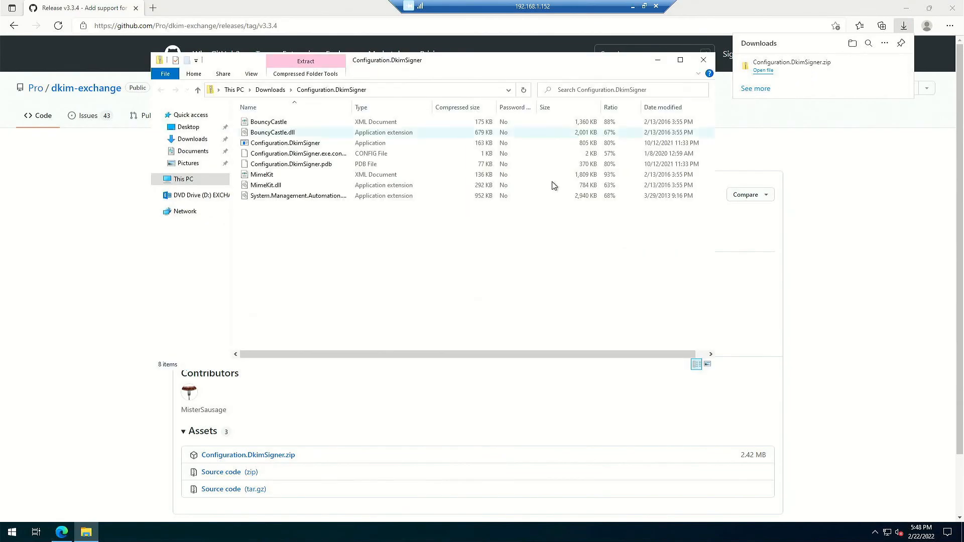
click(709, 62)
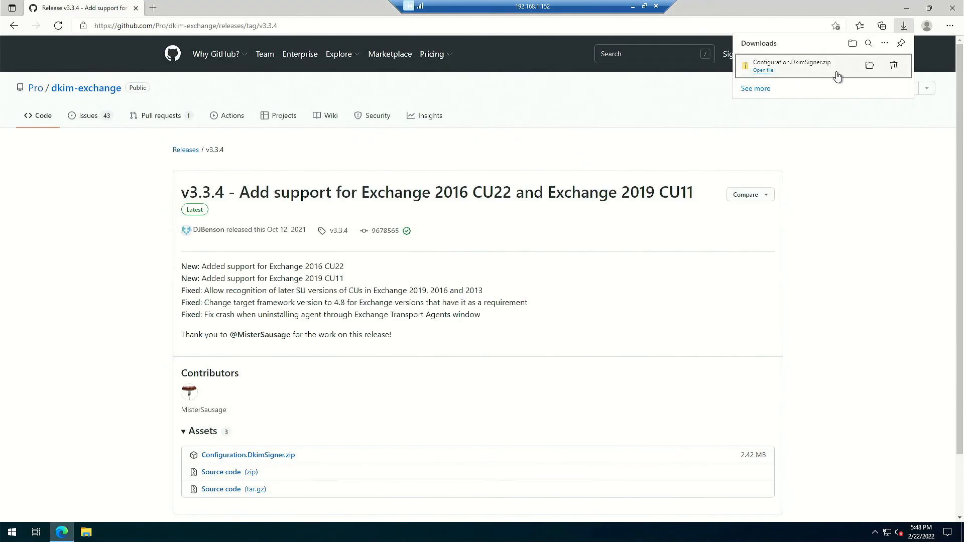
click(864, 66)
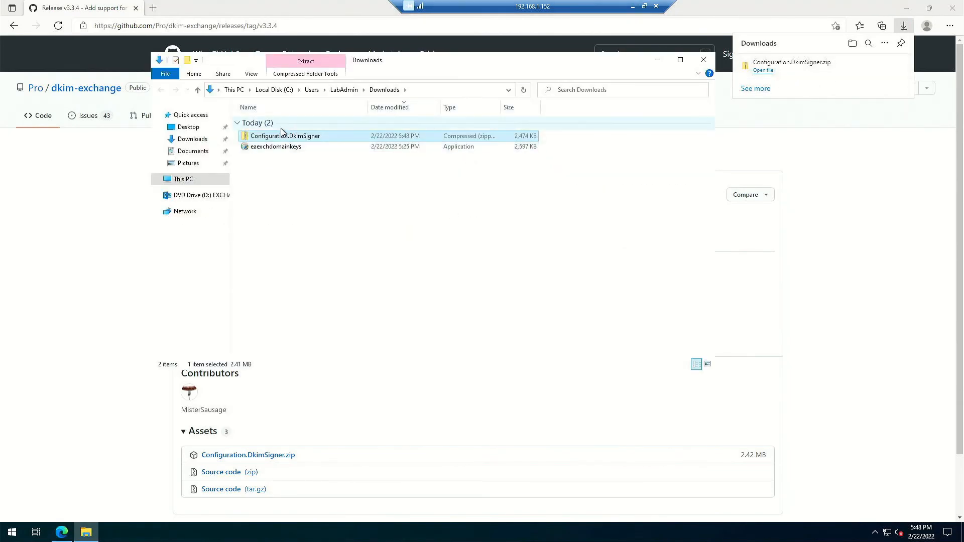
- Extract Configuration.DkimSigner.zip into a Configuration.DkimSigner folder in Downloads
drag(285, 137, 420, 173)
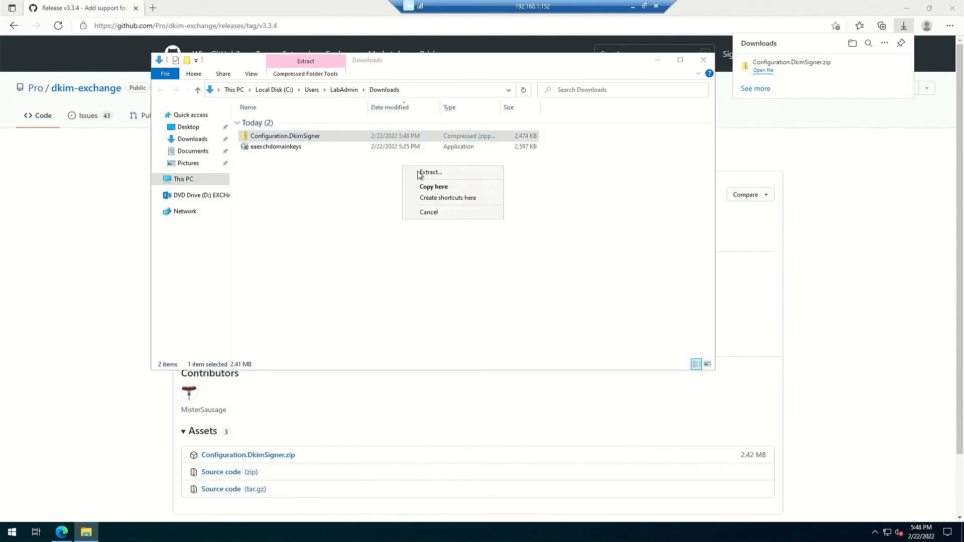
click(472, 173)
click(572, 363)
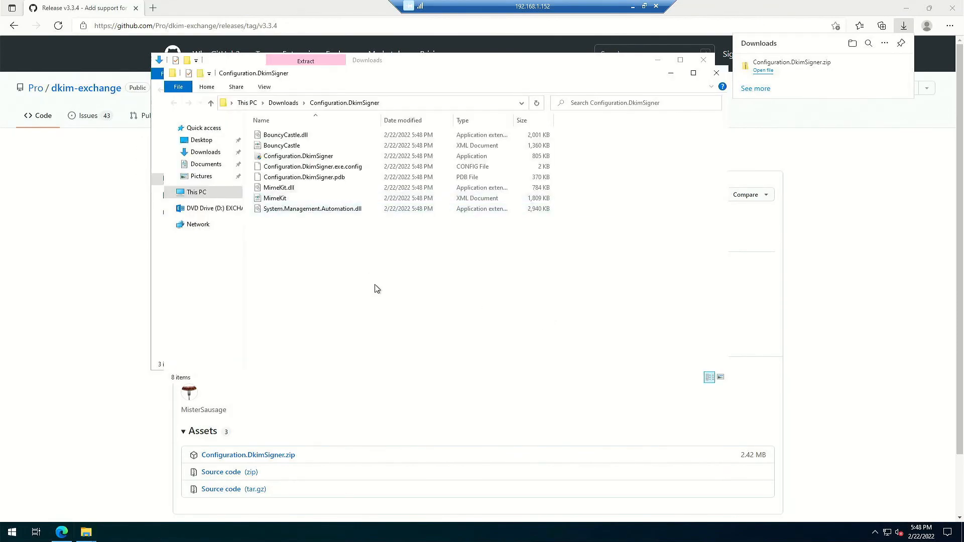
- Launch Configuration.DkimSigner as administrator past the SmartScreen warning, then minimize the open windows
double_click(303, 158)
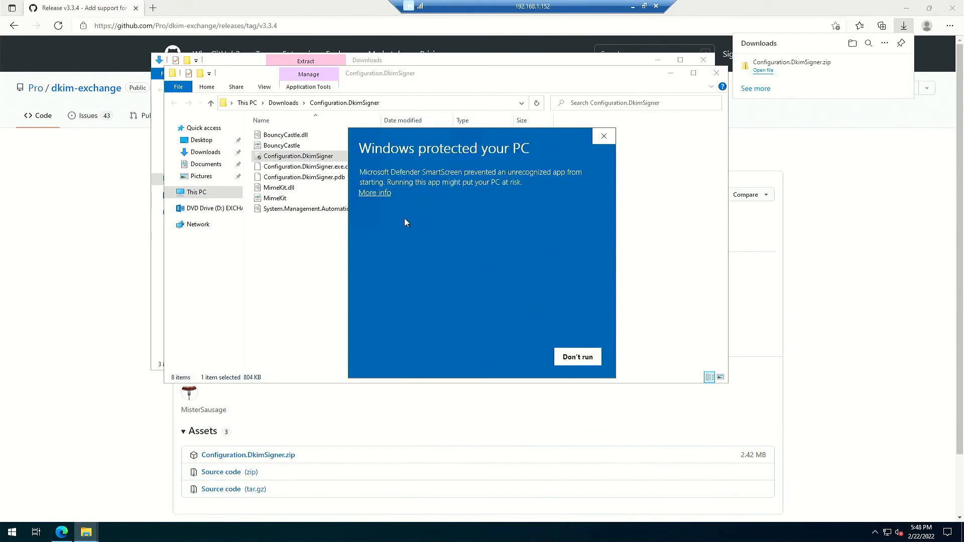
click(378, 193)
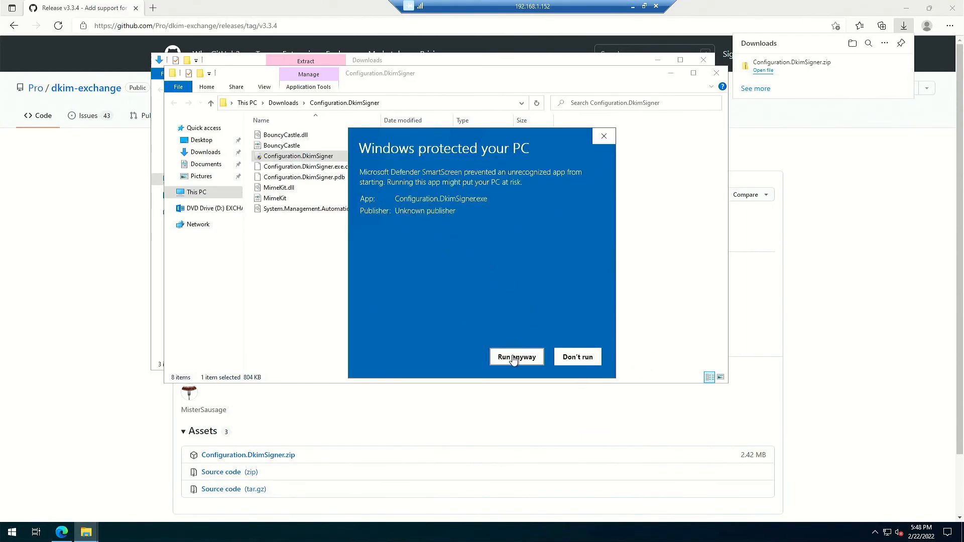
click(514, 358)
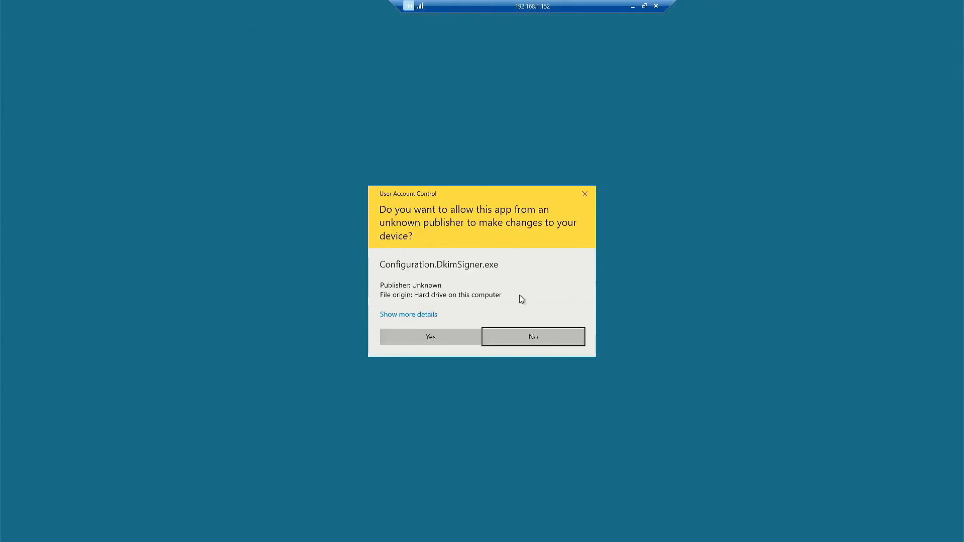
click(433, 342)
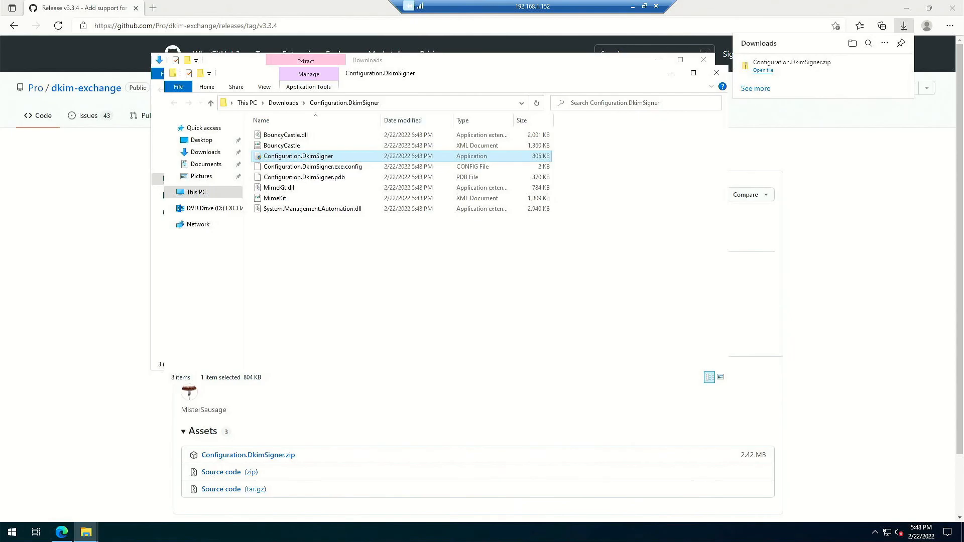
click(666, 73)
click(659, 61)
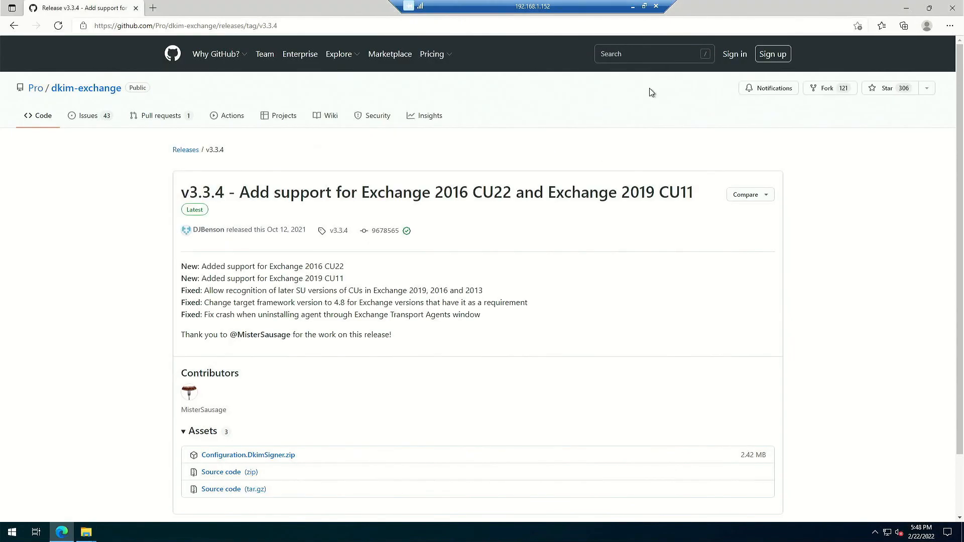
click(913, 6)
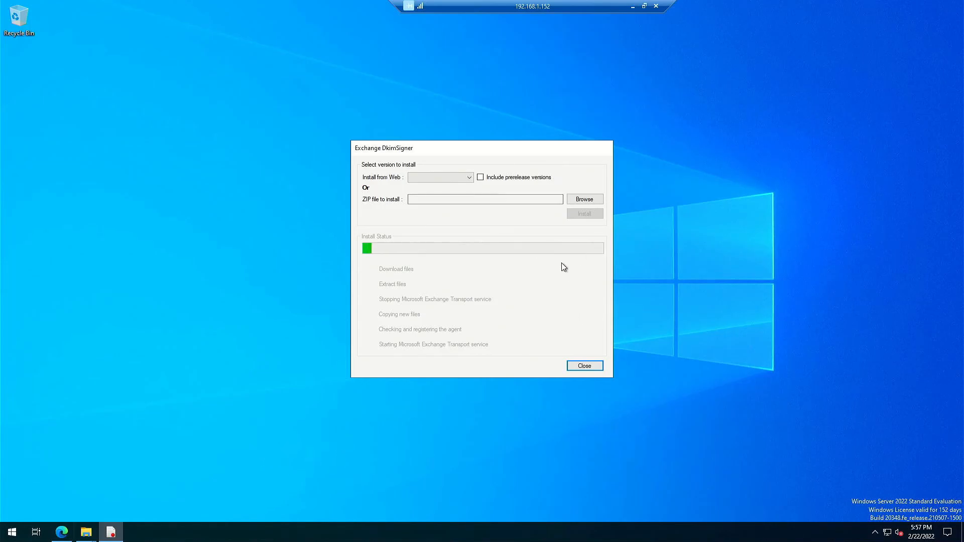
- Install Exchange DkimSigner v3.3.4 from the web and close the installer when finished
click(470, 178)
click(444, 187)
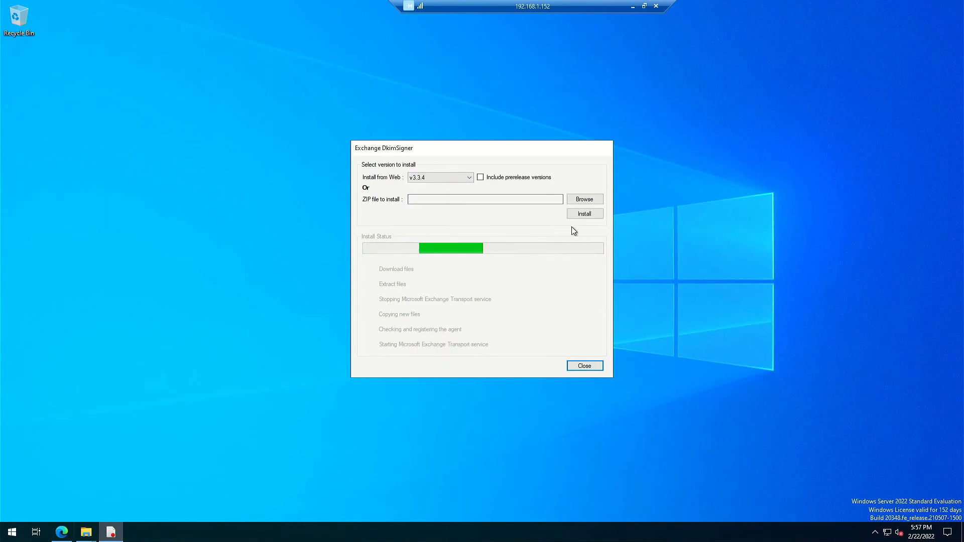
click(599, 214)
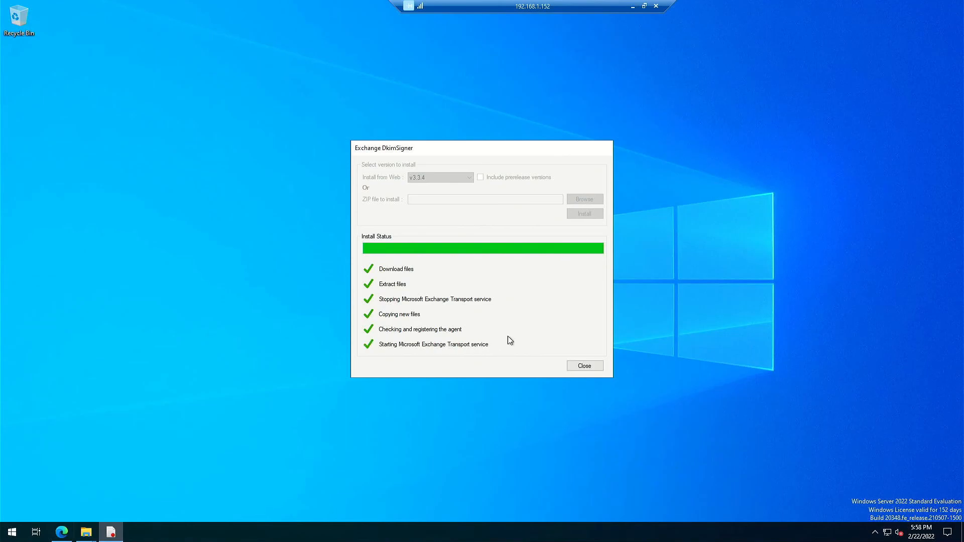
click(582, 366)
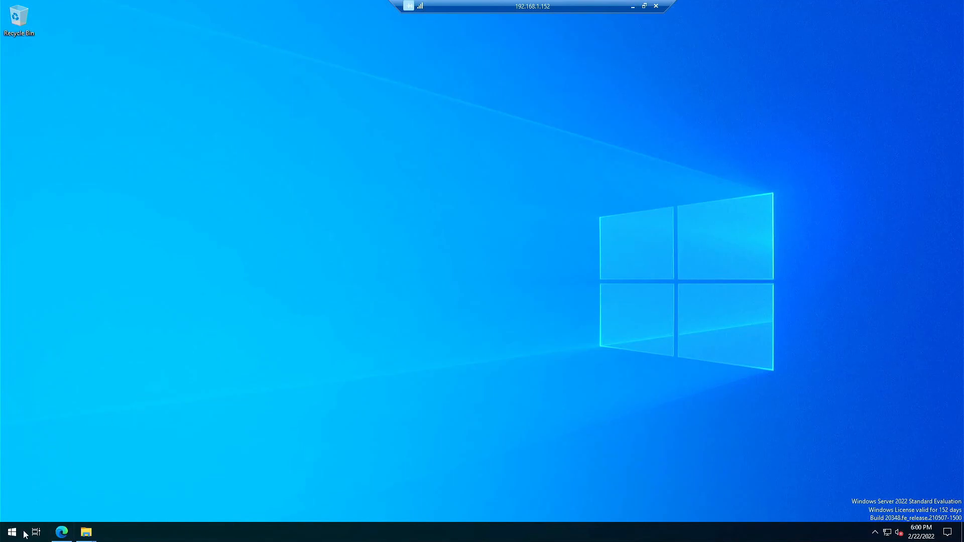
- Browse in File Explorer to C:\Program Files\Exchange DkimSigner
click(8, 536)
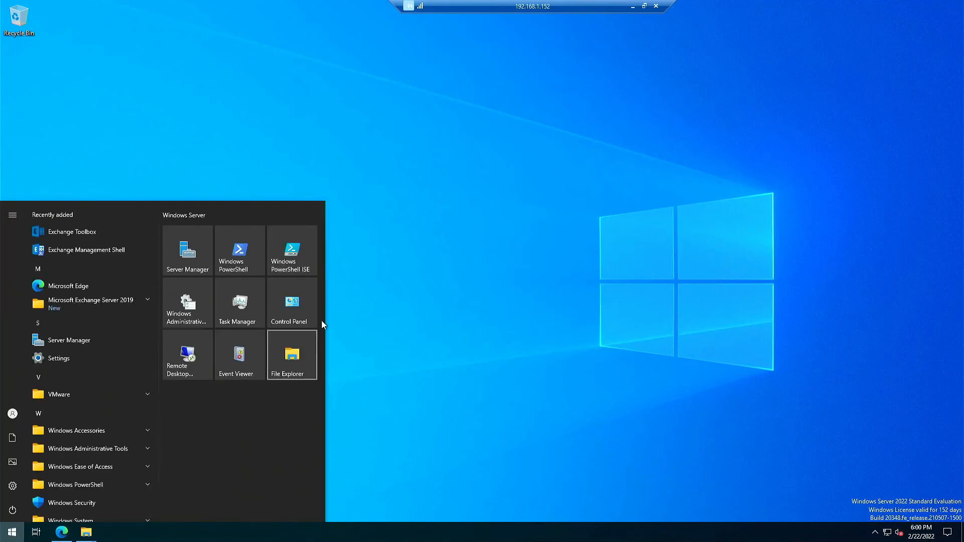
click(297, 358)
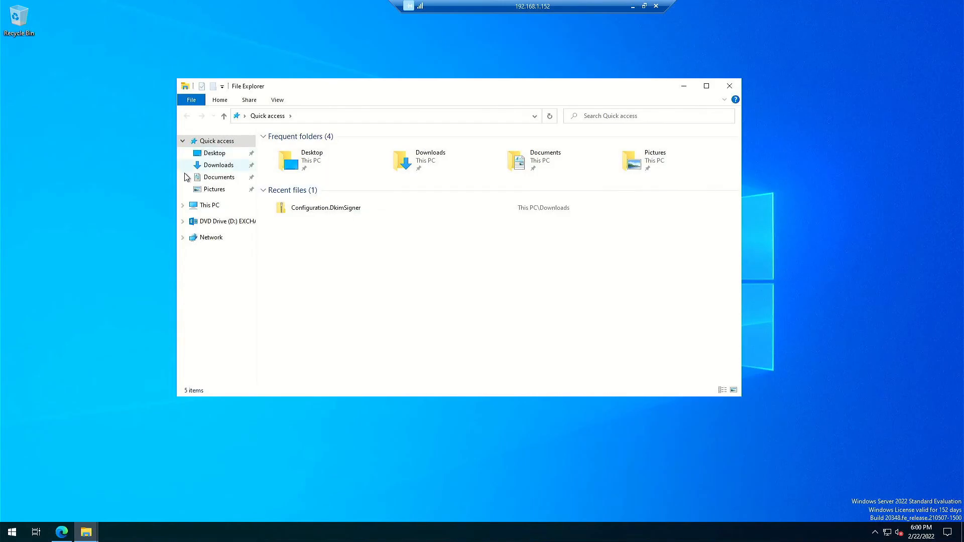
click(217, 207)
double_click(305, 258)
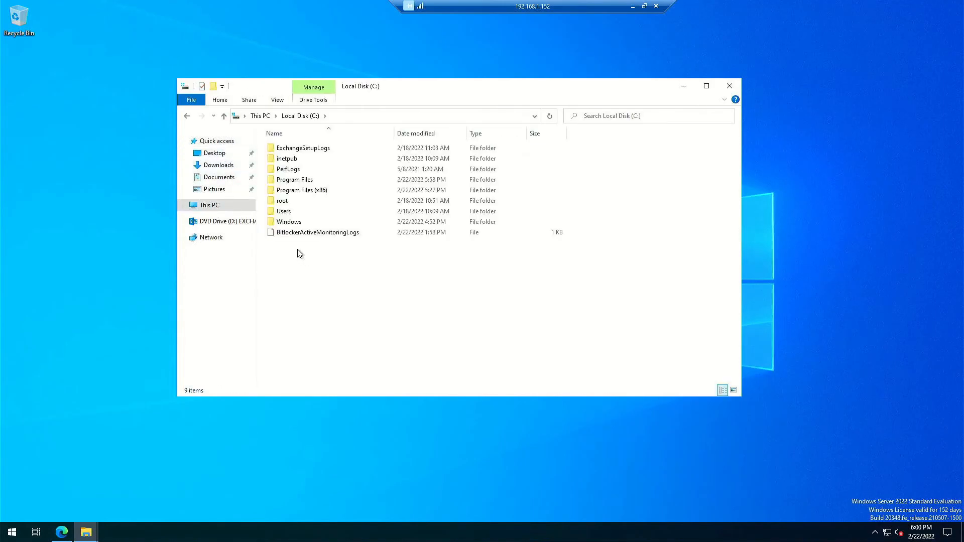
double_click(322, 190)
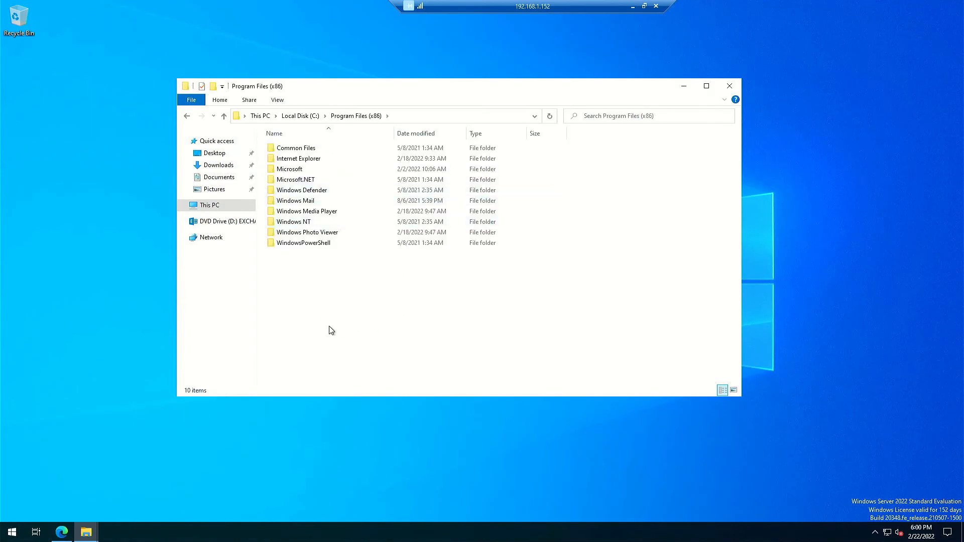
click(314, 120)
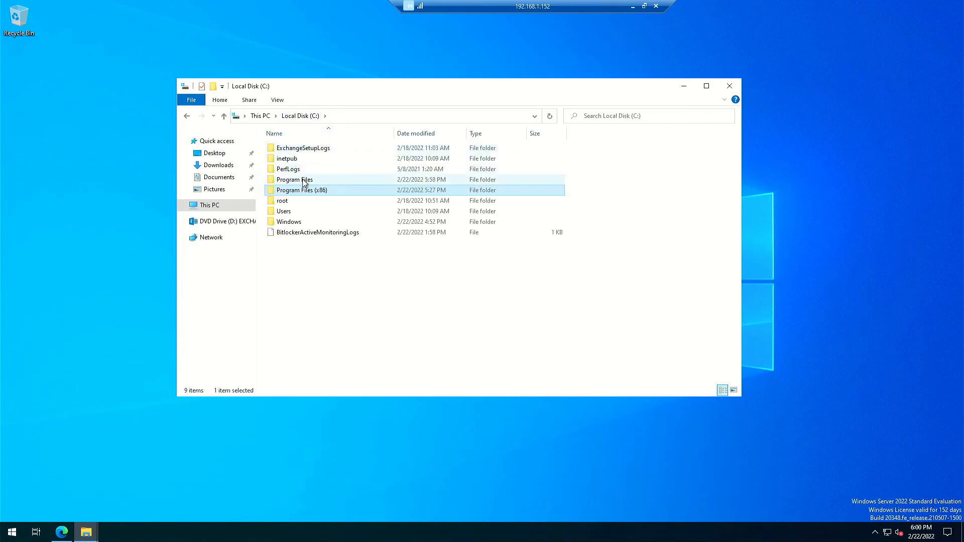
double_click(304, 182)
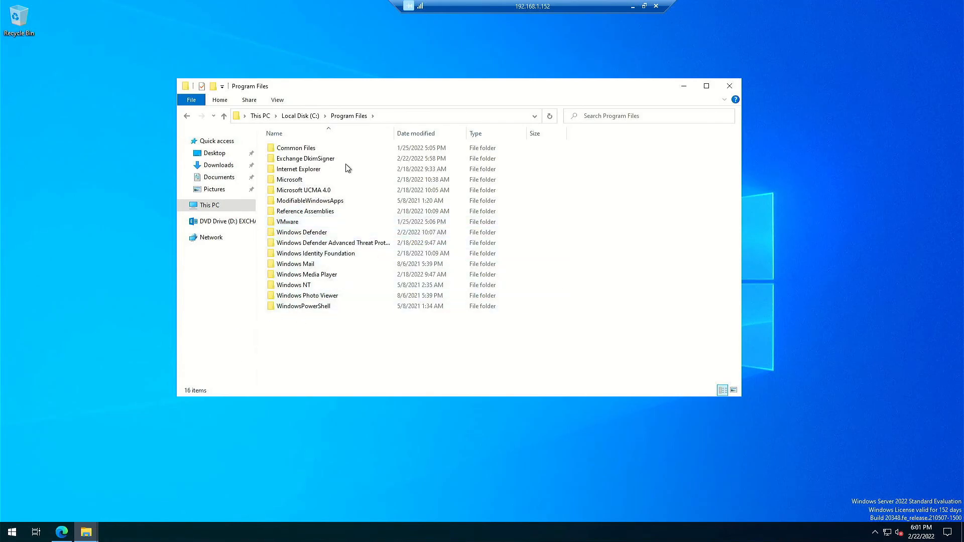
double_click(324, 160)
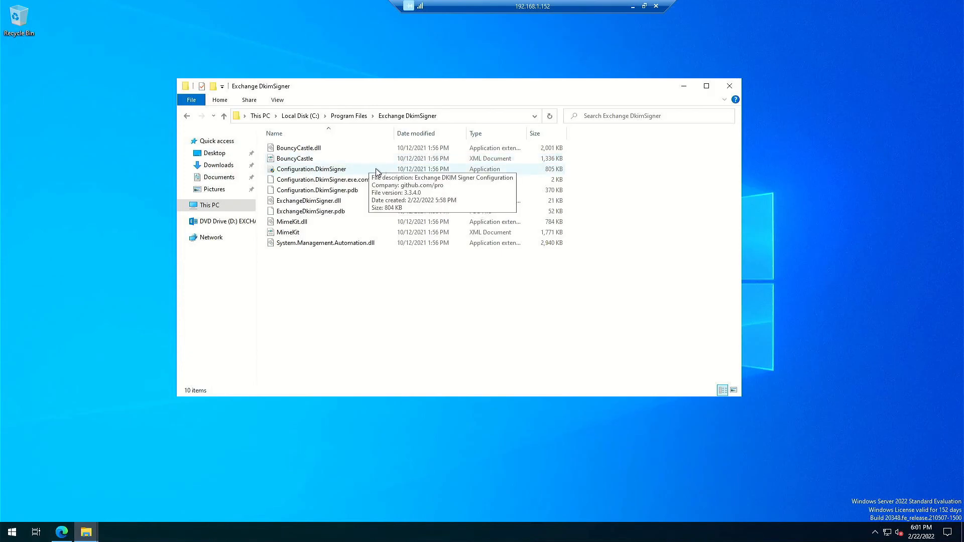
- Run Configuration.DkimSigner as administrator and dismiss the settings-file error
double_click(333, 171)
click(417, 332)
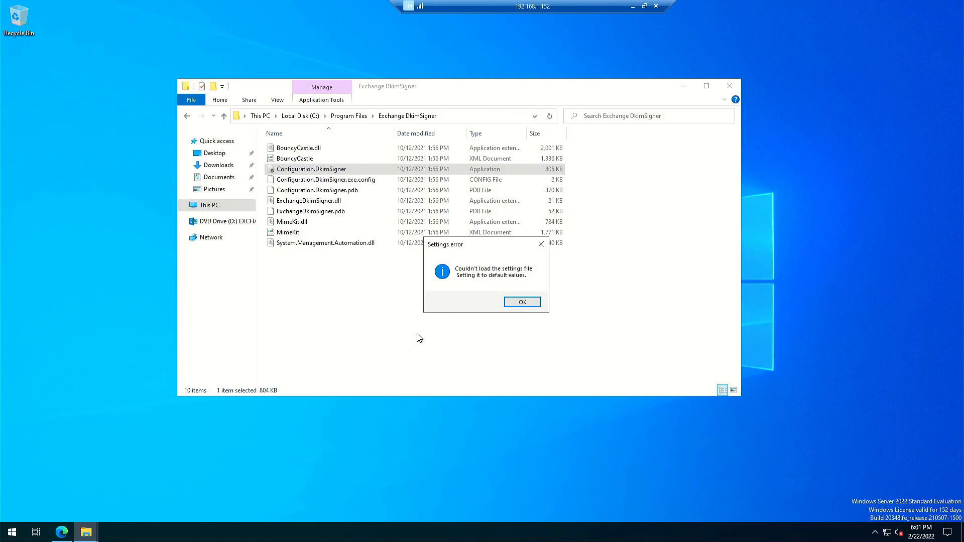
click(523, 302)
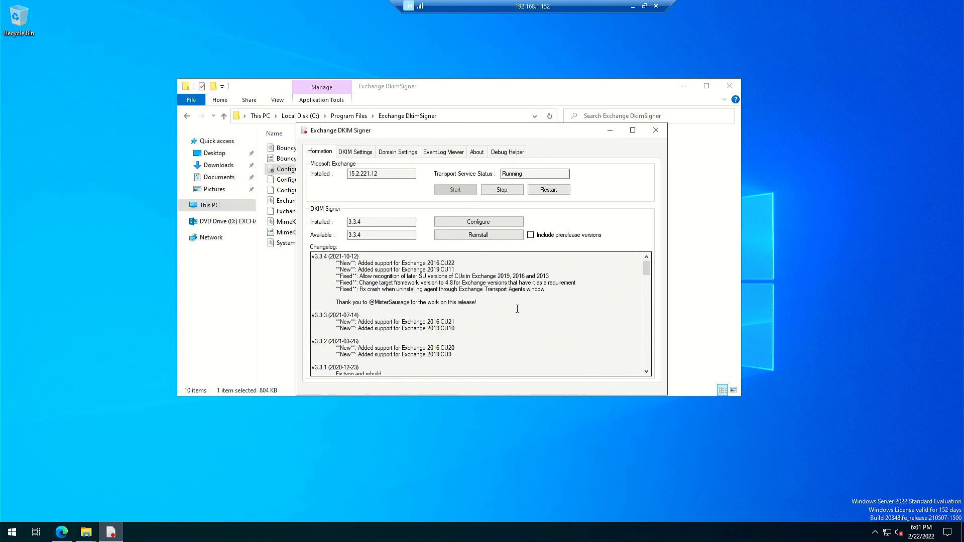
- Scroll through the Information tab changelog, then switch to the DKIM Settings tab
scroll(505, 310, down, 10)
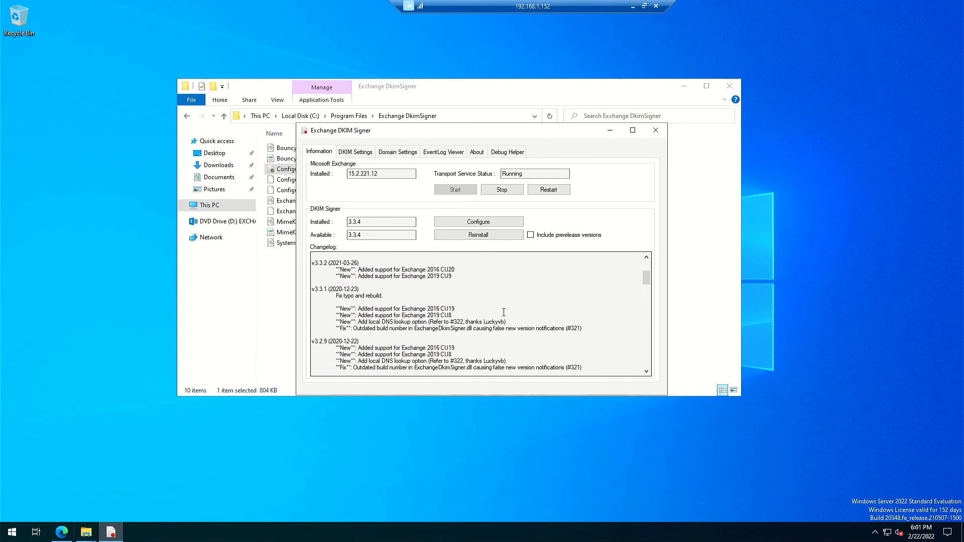
scroll(501, 316, down, 3)
scroll(472, 316, up, 15)
scroll(472, 315, up, 2)
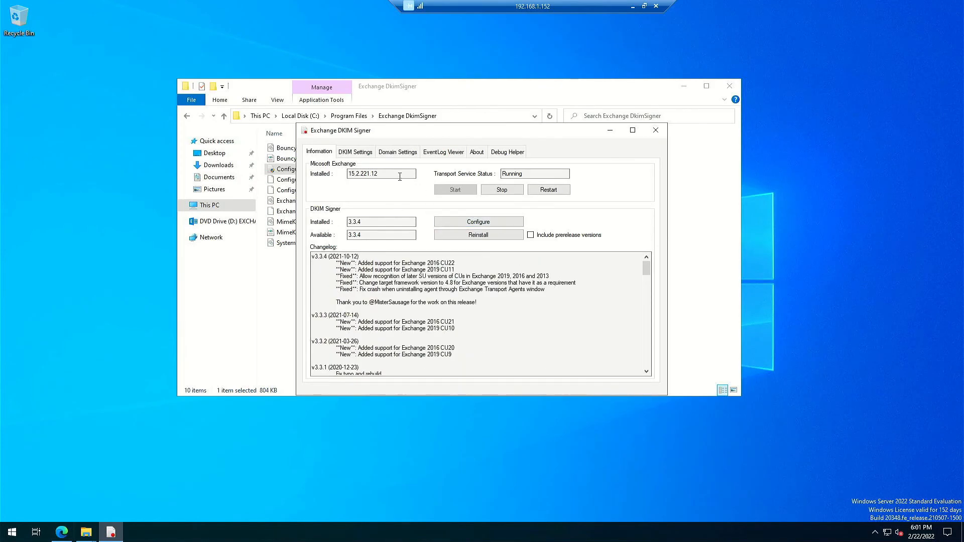
click(355, 156)
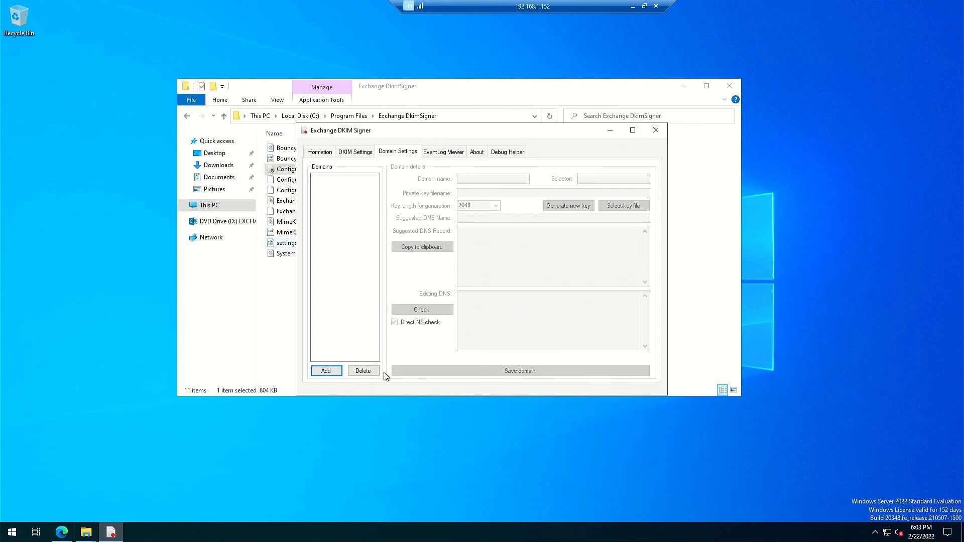
- Add lastportal.net with selector S1024 and generate a new 1024-bit key saved as lastportal.net.pem
click(331, 371)
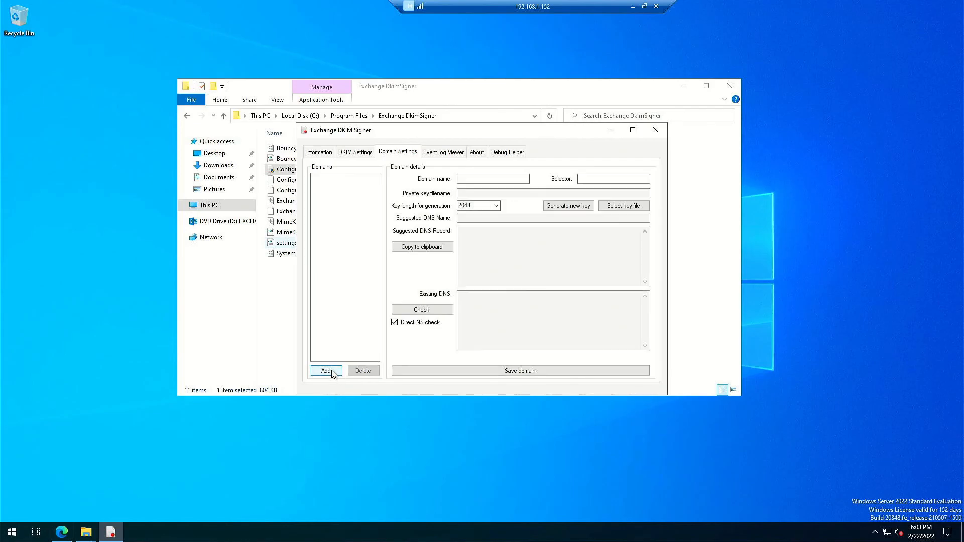
click(517, 177)
text(lastportal.net)
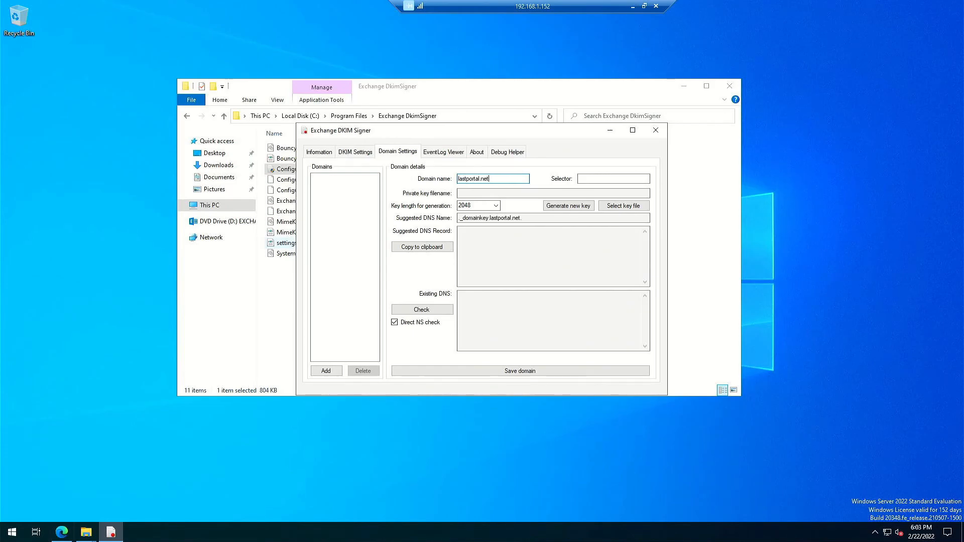
key(Tab)
text(S10)
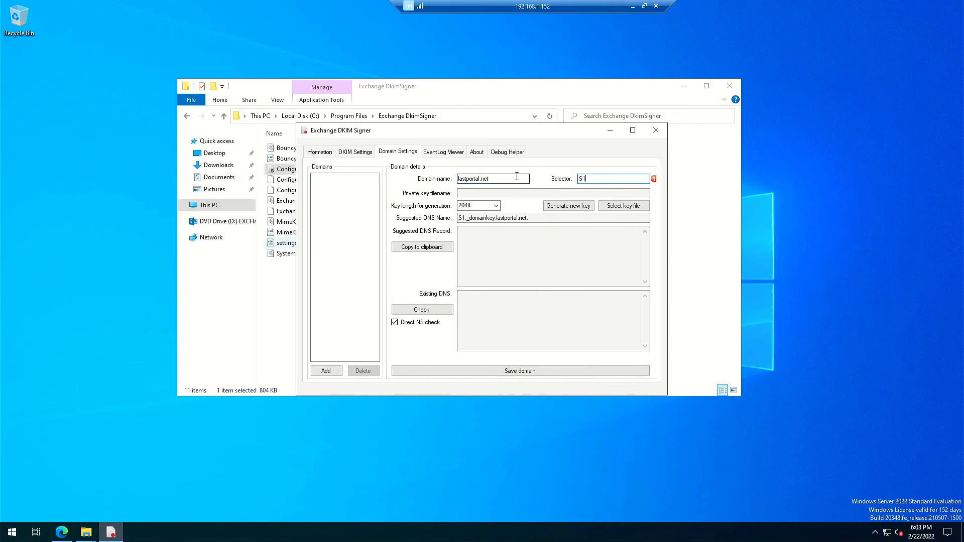
text(24)
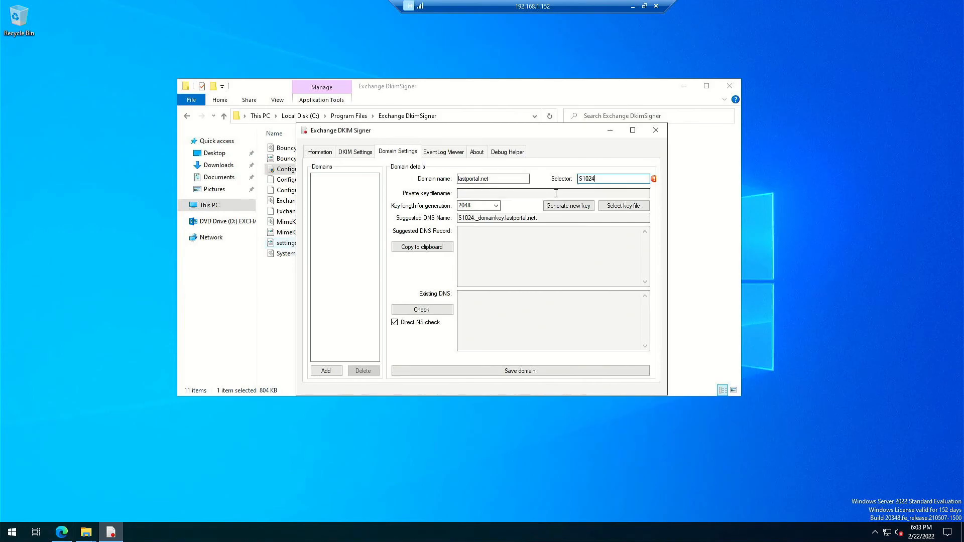
click(496, 206)
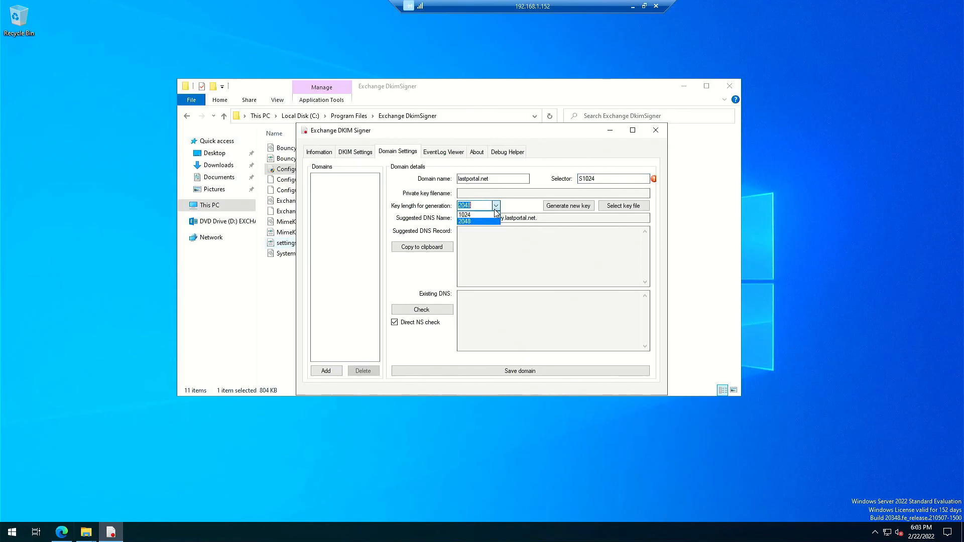
click(466, 215)
mouse_move(654, 180)
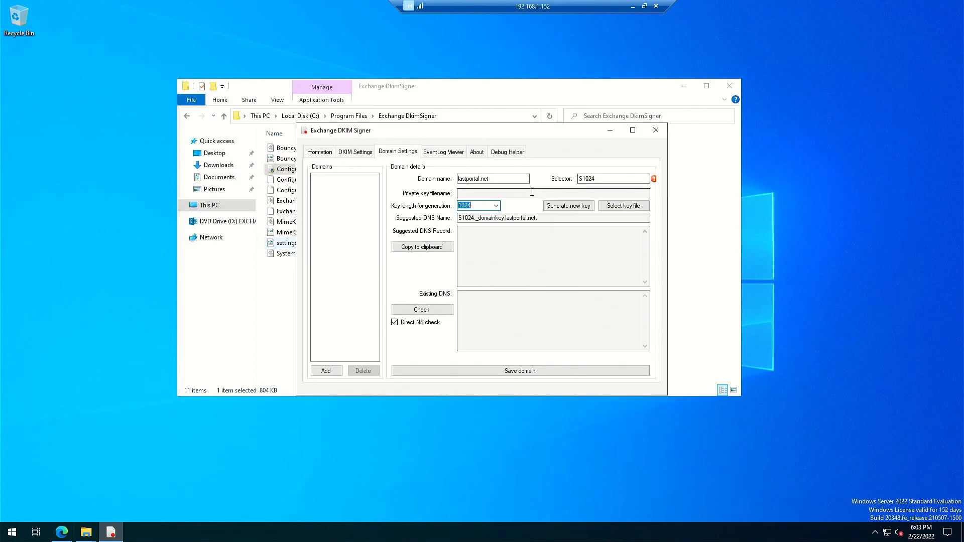
click(561, 210)
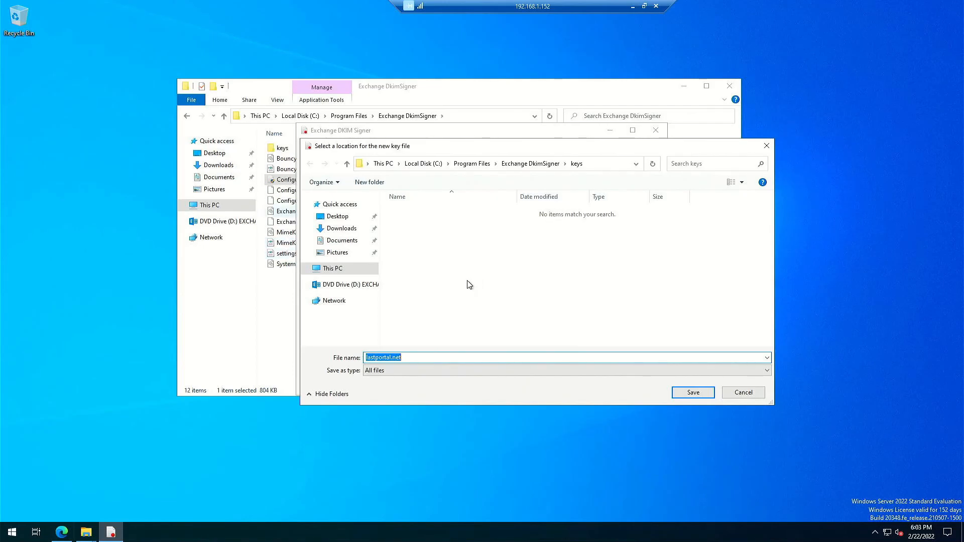
click(692, 393)
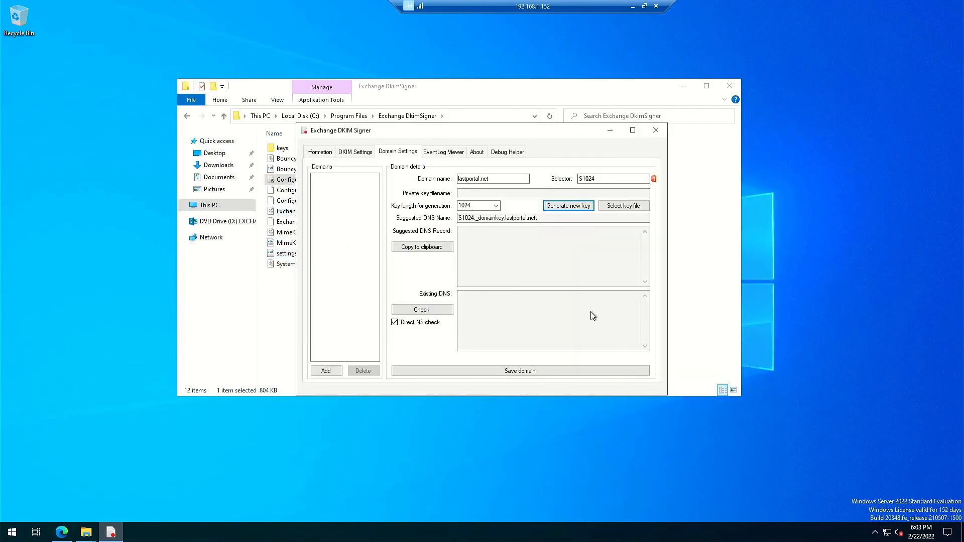
- Copy the suggested DKIM record shown for lastportal.net
drag(635, 262, 457, 231)
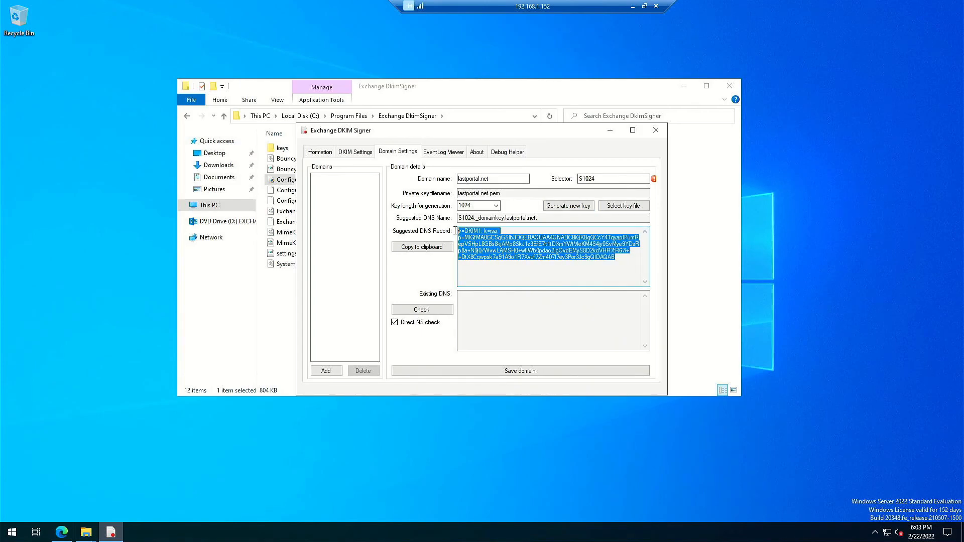
right_click(484, 241)
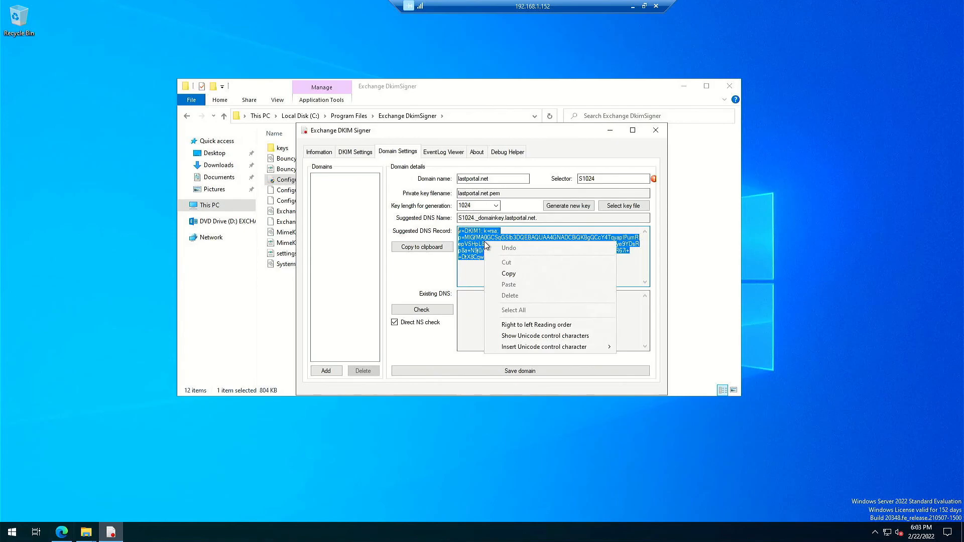
click(510, 274)
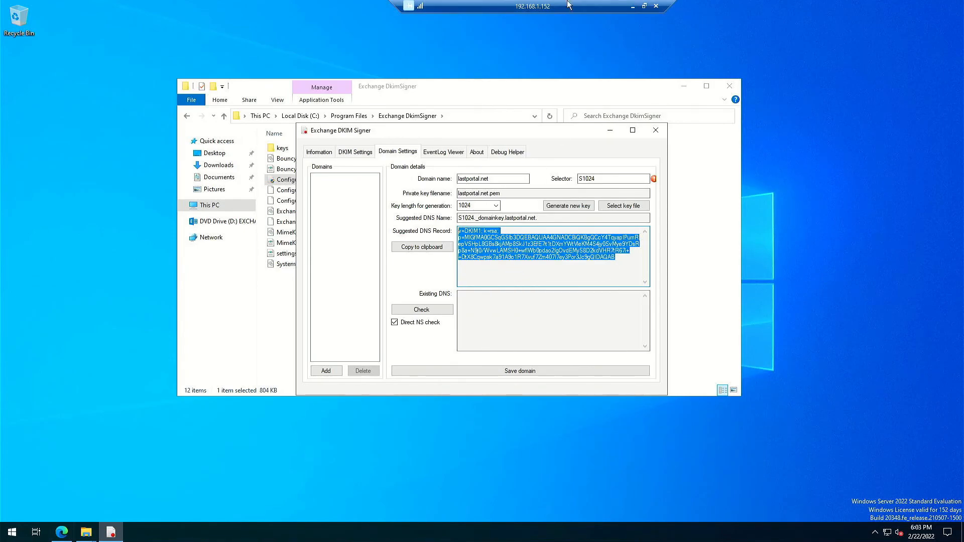
click(632, 6)
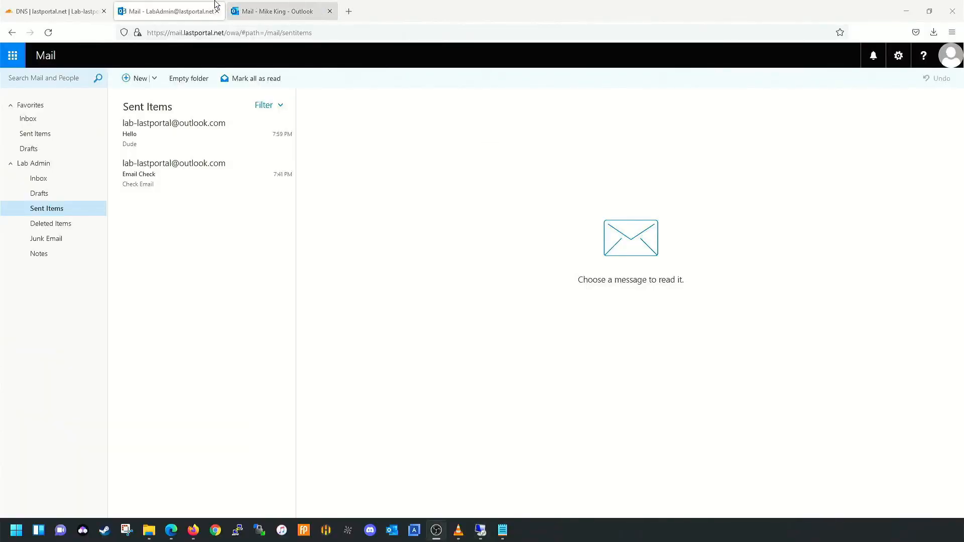
- Replace the content of the s1024._domainkey TXT record in Cloudflare with the new v=DKIM1; k=rsa record
click(86, 9)
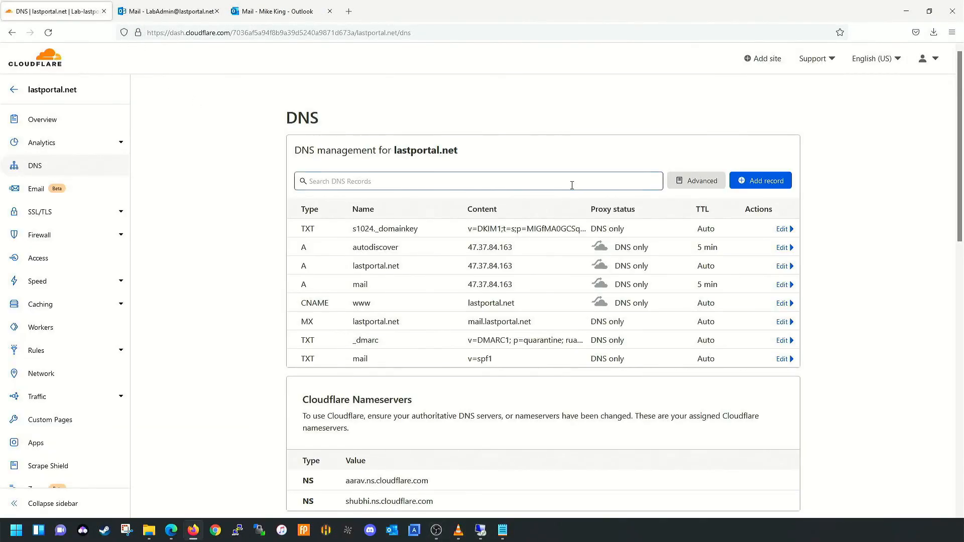
click(782, 228)
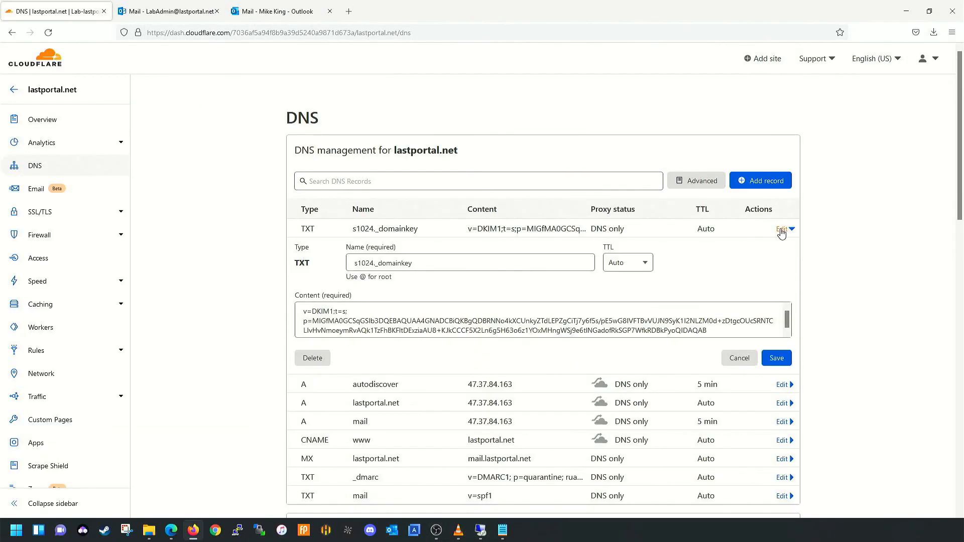
click(724, 332)
drag(725, 333, 125, 290)
key(BackSpace)
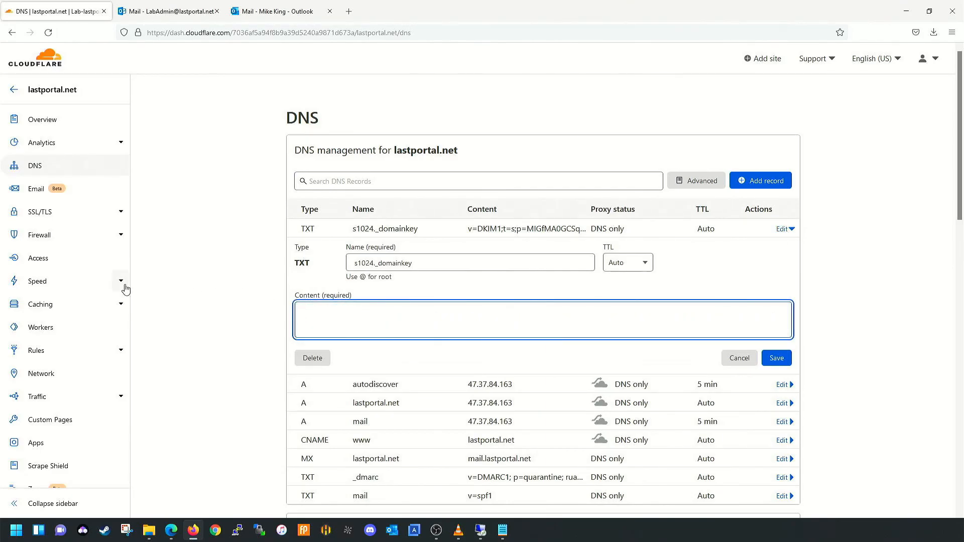
key(ctrl+v)
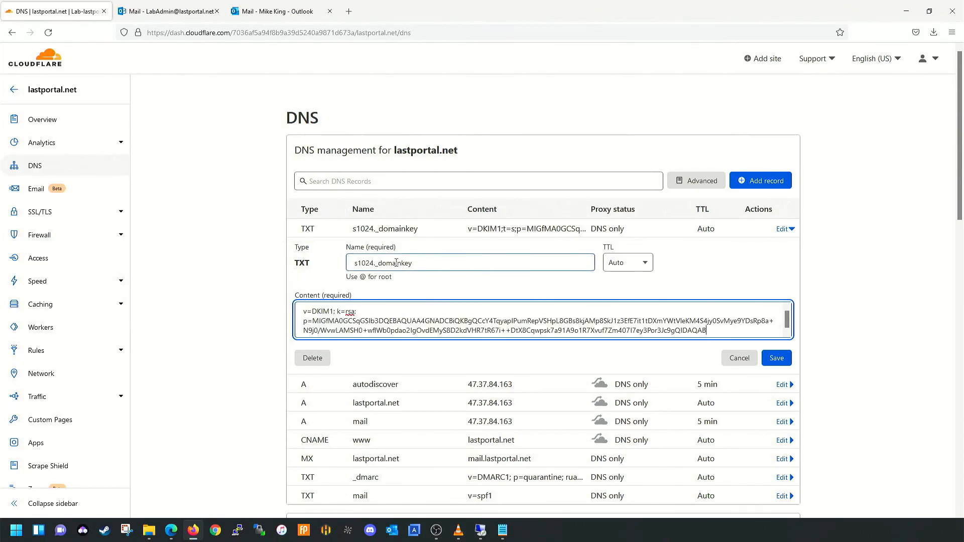
click(777, 359)
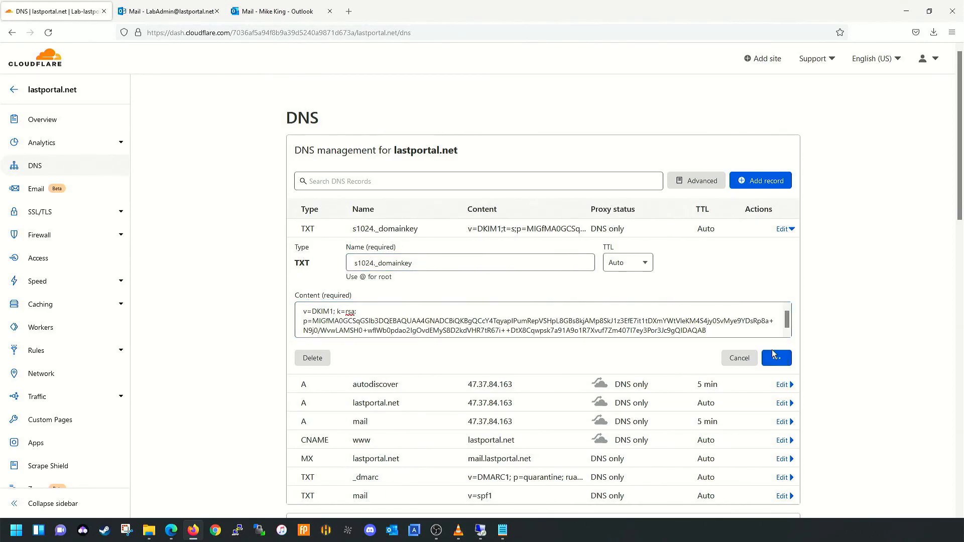
click(481, 530)
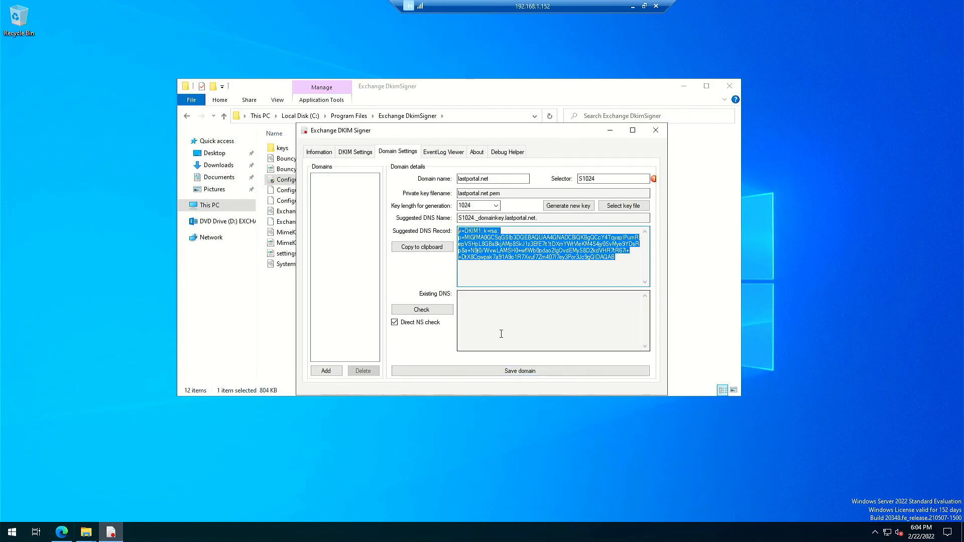
- Run the DNS check for s1024._domainkey.lastportal.net and copy the suggested DKIM record again
click(427, 317)
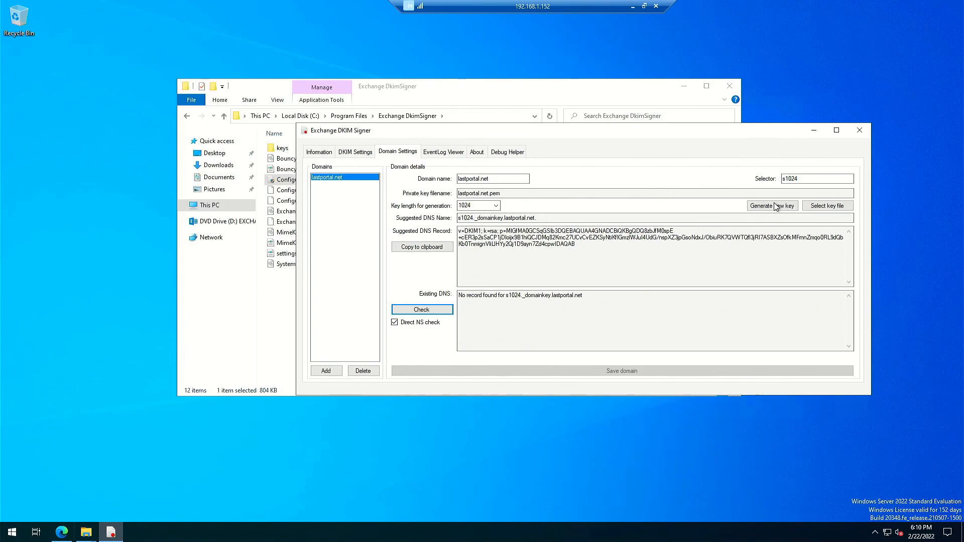
click(593, 245)
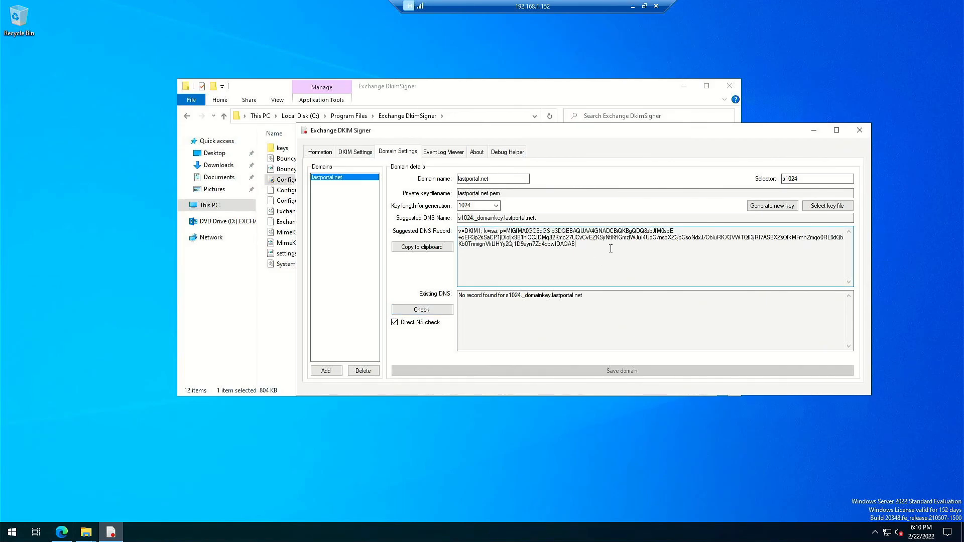
drag(565, 247, 449, 226)
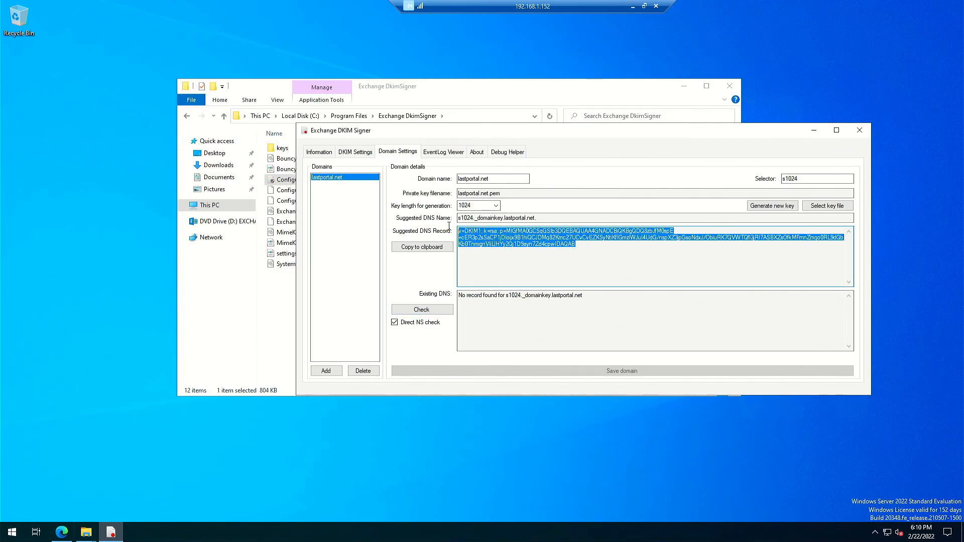
right_click(481, 240)
click(502, 273)
click(632, 6)
click(71, 7)
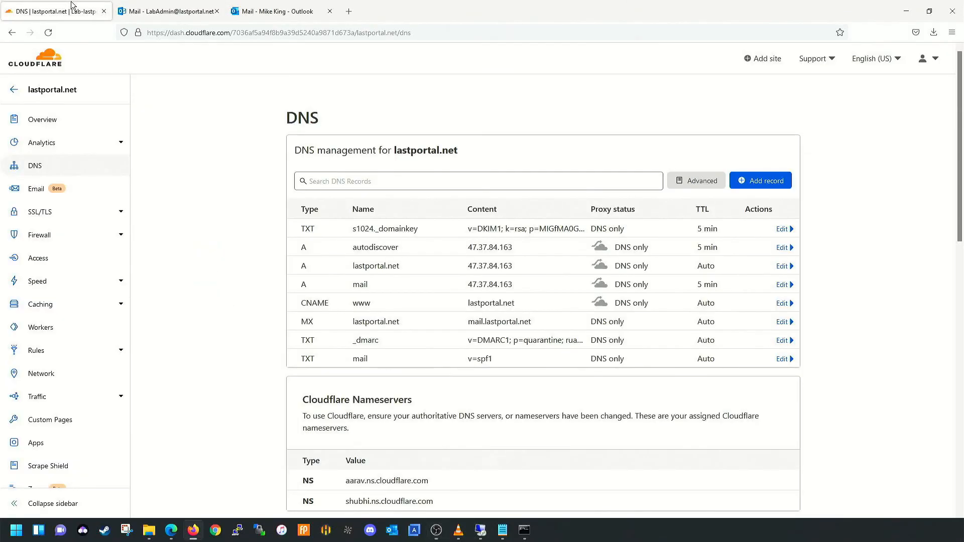
click(781, 230)
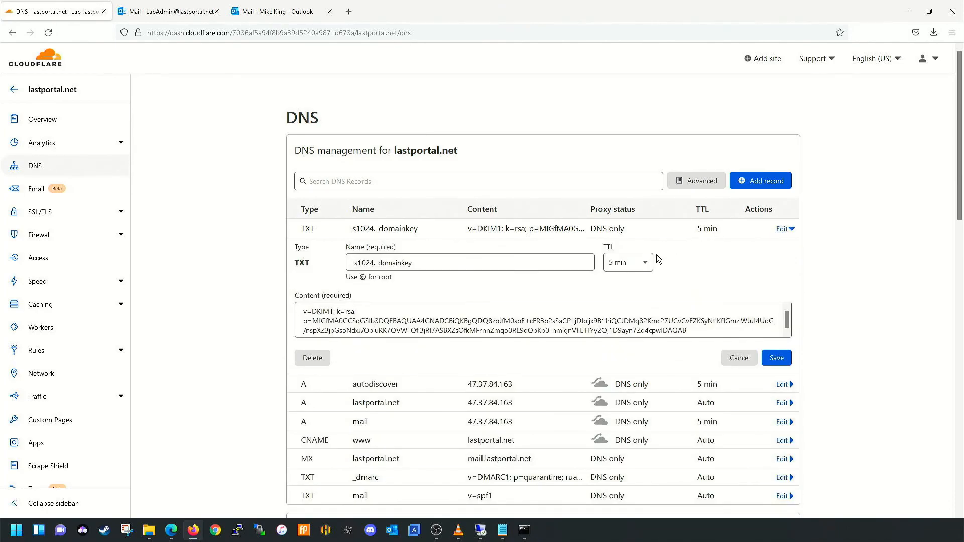
click(705, 330)
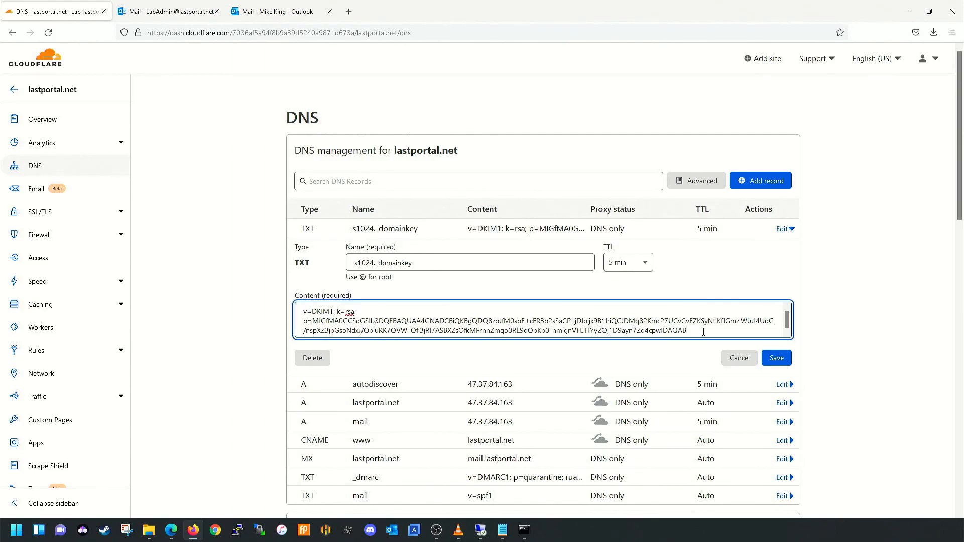
click(740, 358)
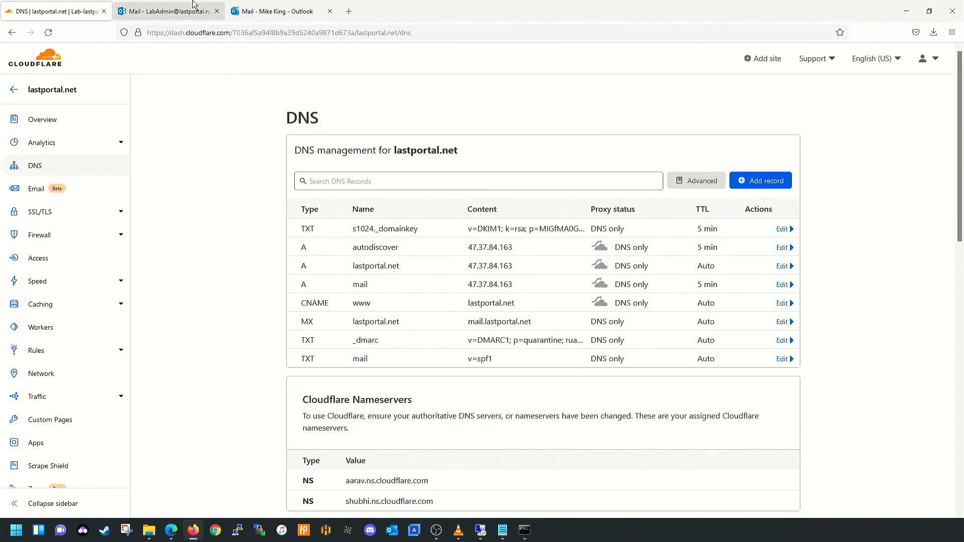
- Re-run the DNS check for lastportal.net's s1024 DKIM record, which still finds none
click(491, 538)
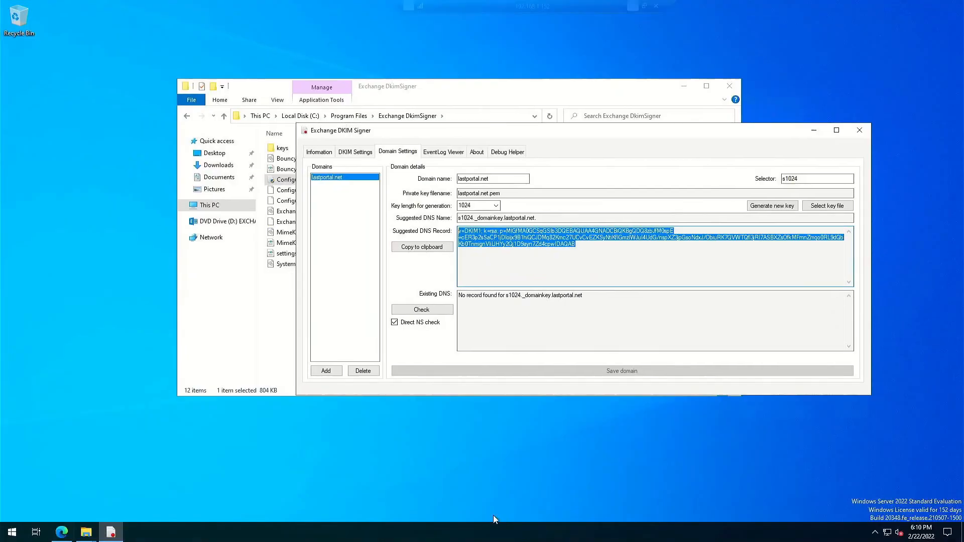
click(327, 154)
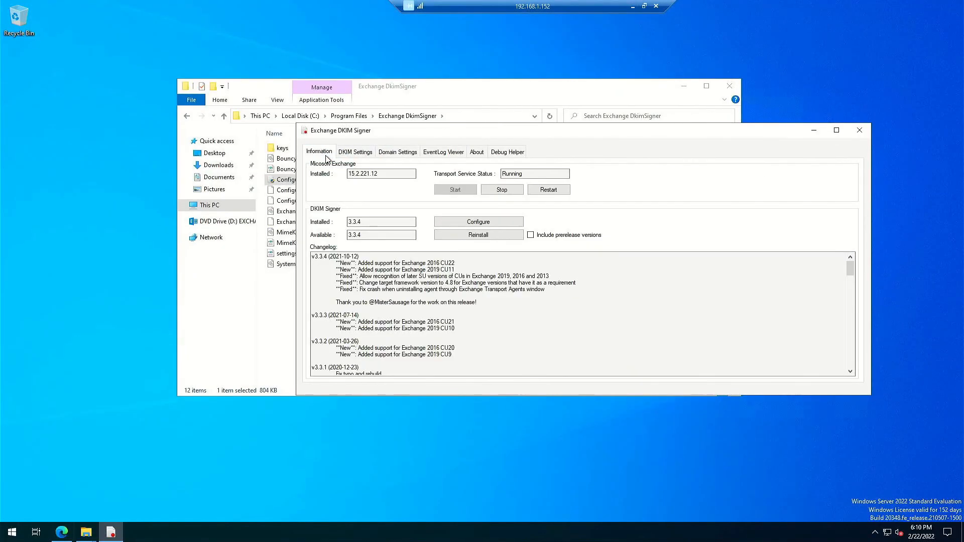
click(402, 157)
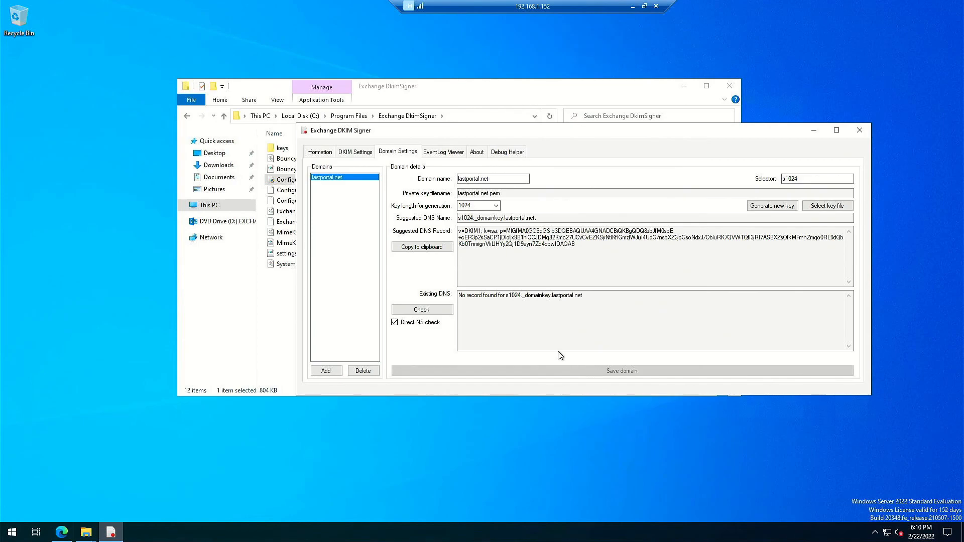
click(422, 310)
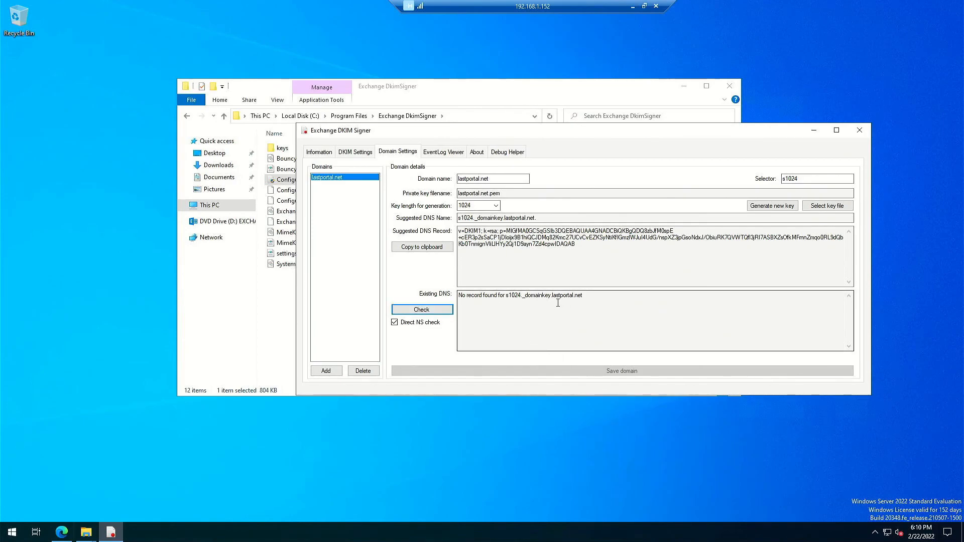
click(421, 310)
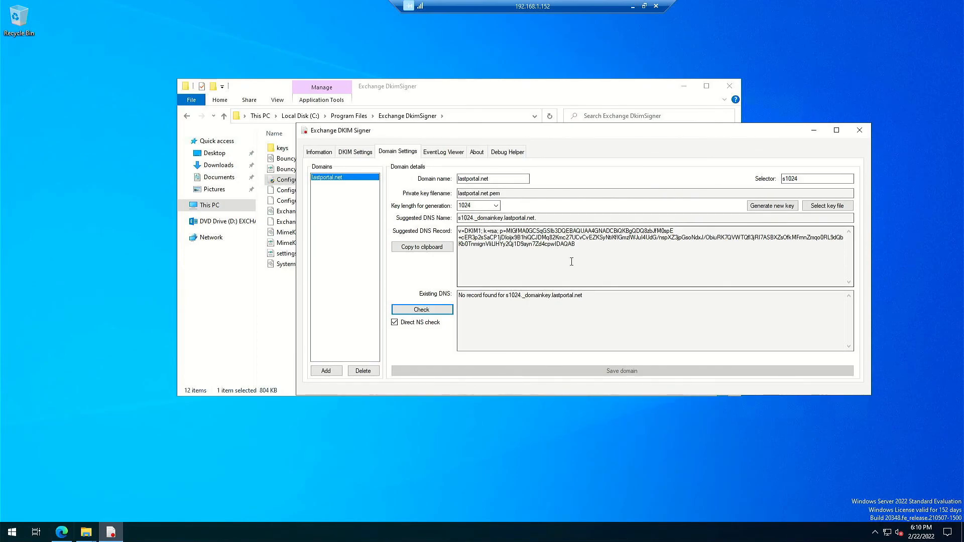
click(317, 155)
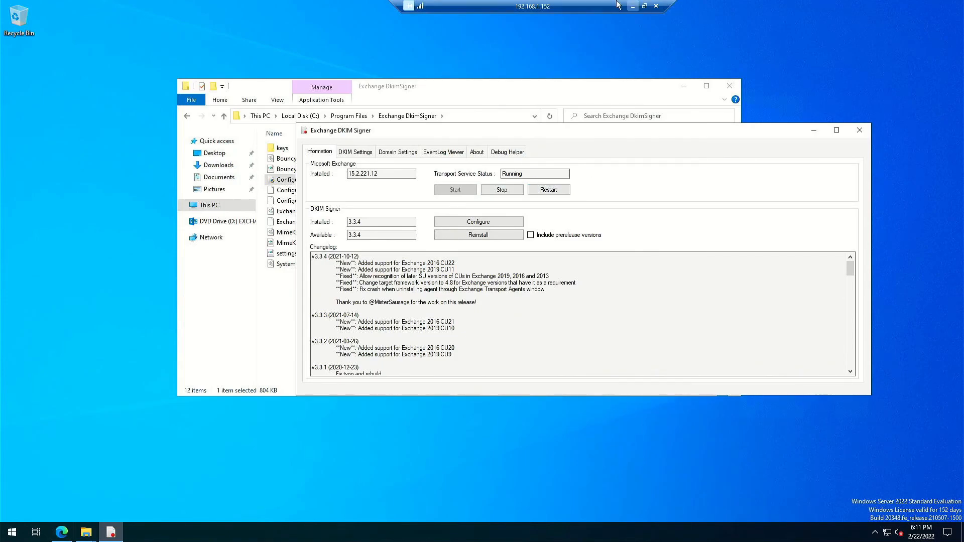
click(633, 6)
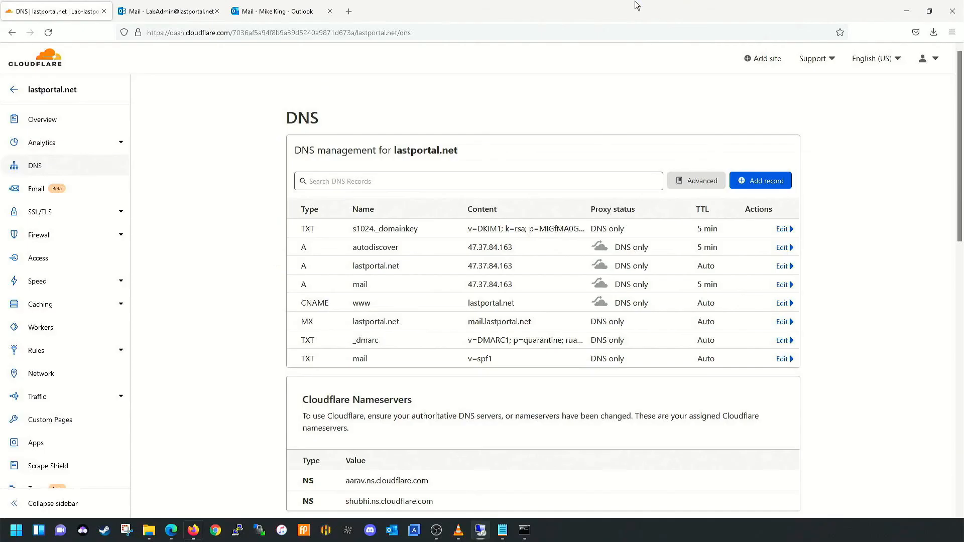
- Send 'This is a test' with body 'Testing with DKIM' from OWA to the Outlook.com test account
click(142, 6)
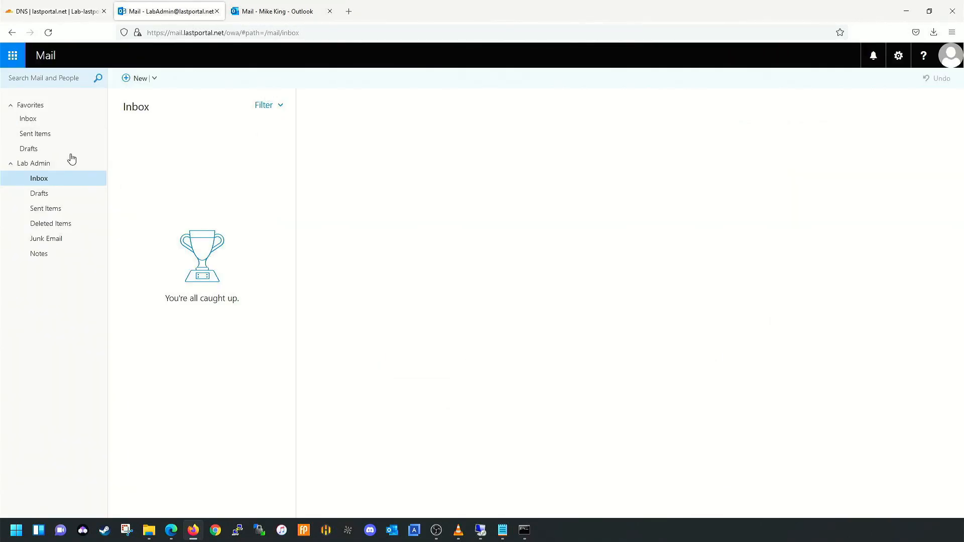
click(138, 78)
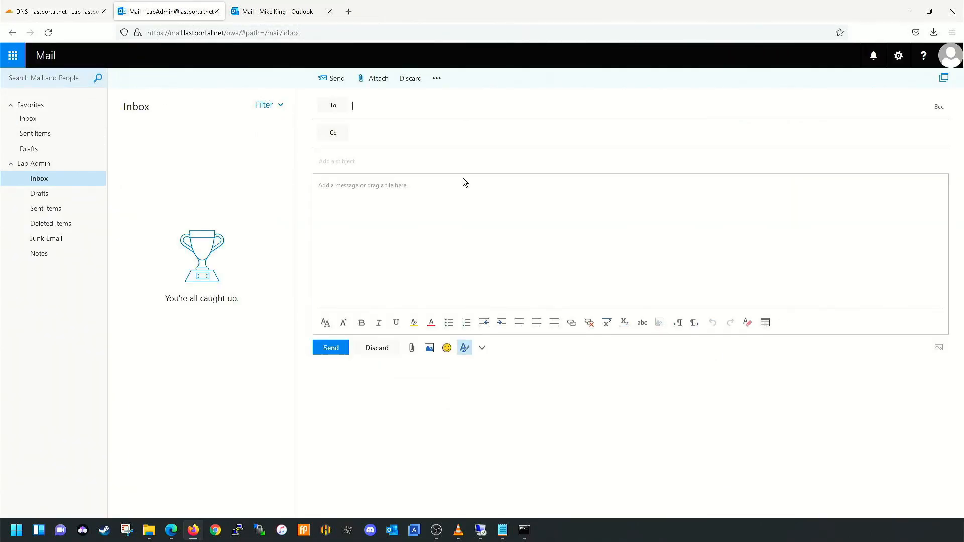
text(la)
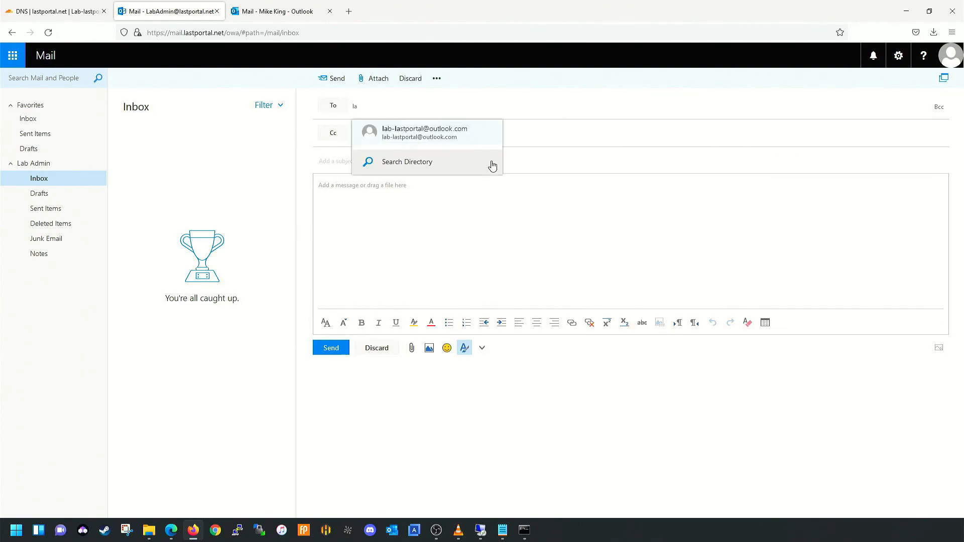
click(399, 142)
click(392, 159)
text(This is a test)
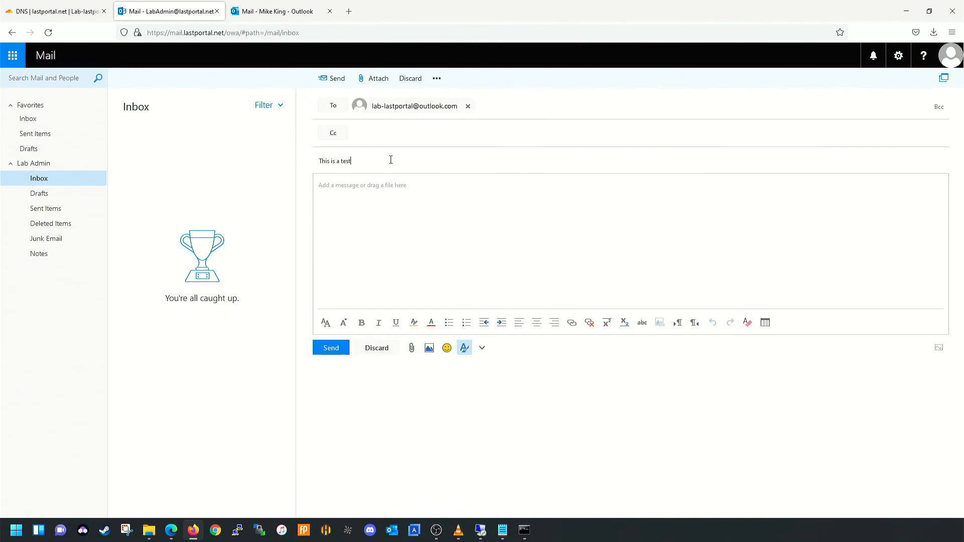
key(Tab)
text(Testing with DKIM)
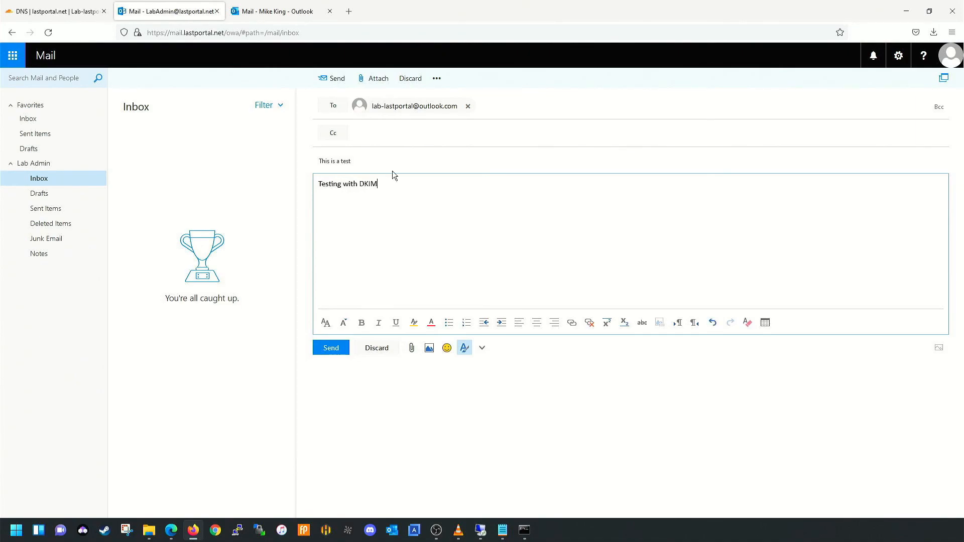
click(326, 351)
click(245, 7)
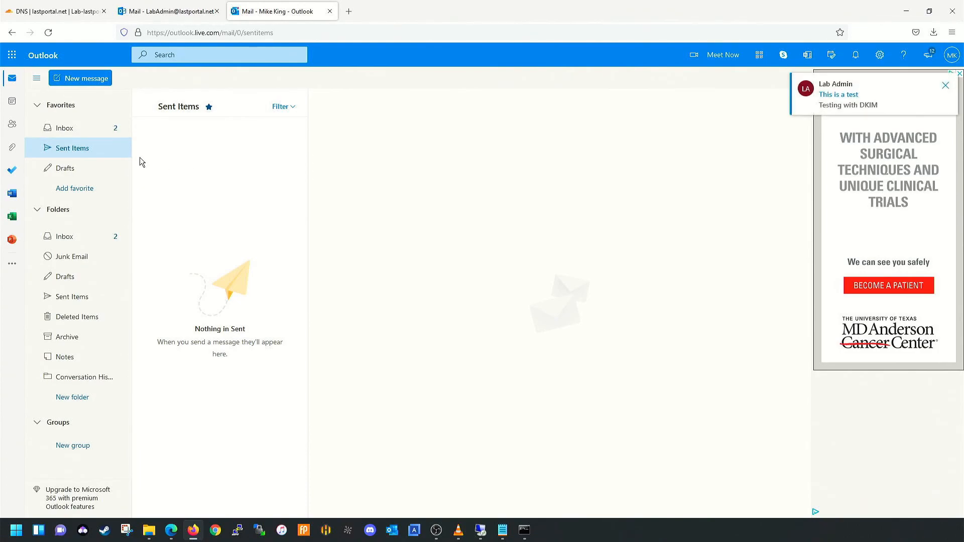
- Delete the old 'Well Hello' message and reply 'GO it Thanks.' to the DKIM test message
click(69, 129)
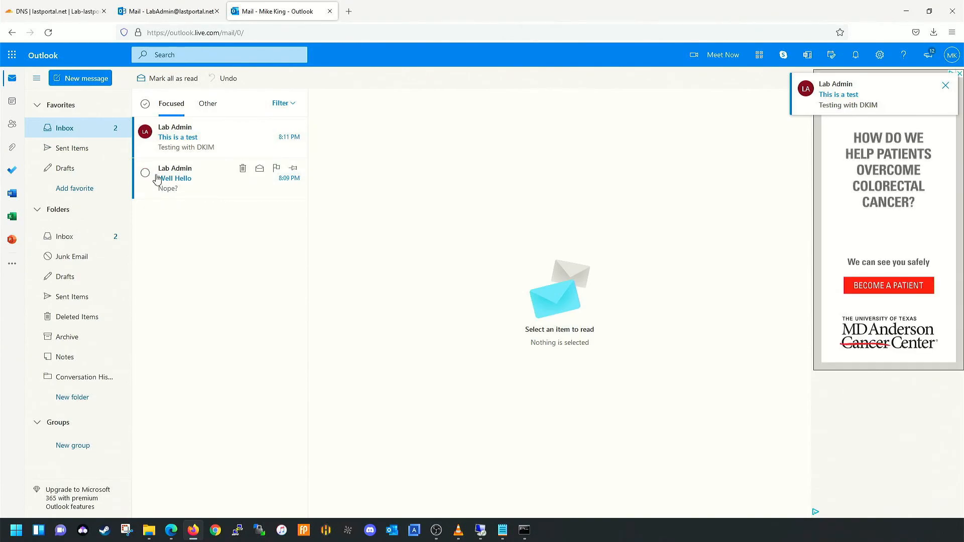
click(244, 171)
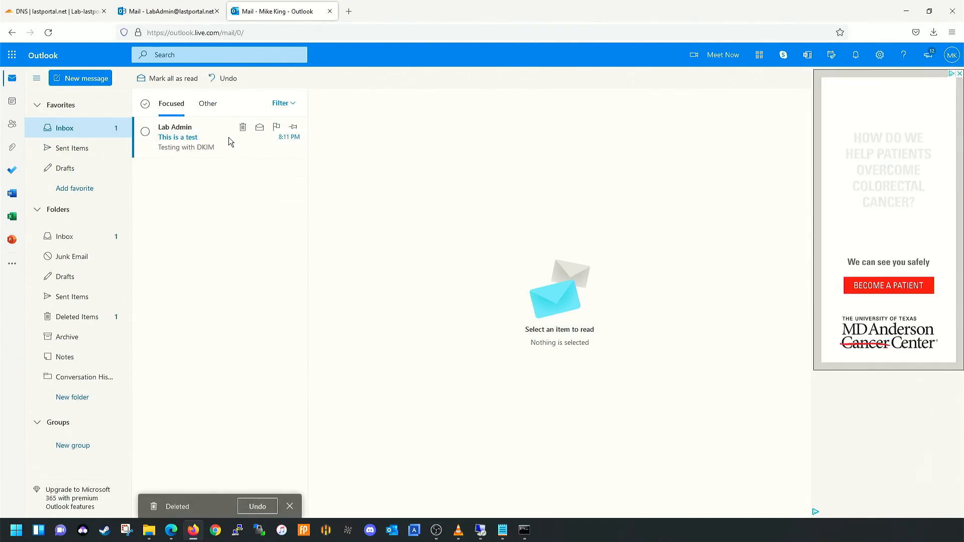
click(229, 145)
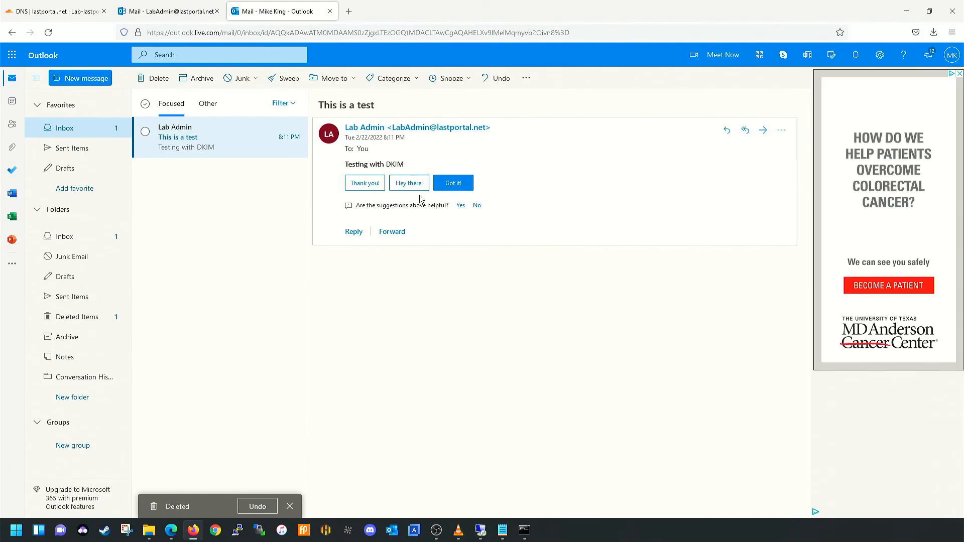
click(354, 232)
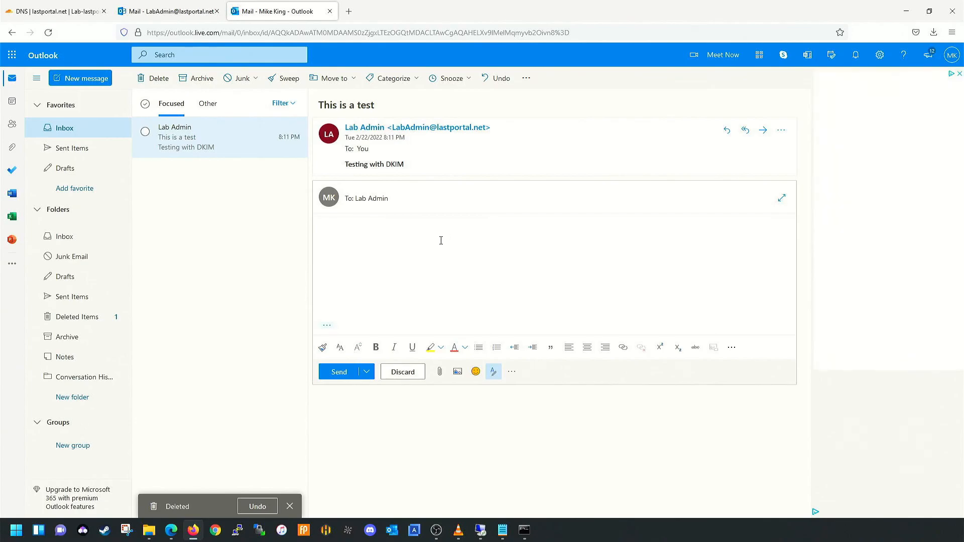
text(GO)
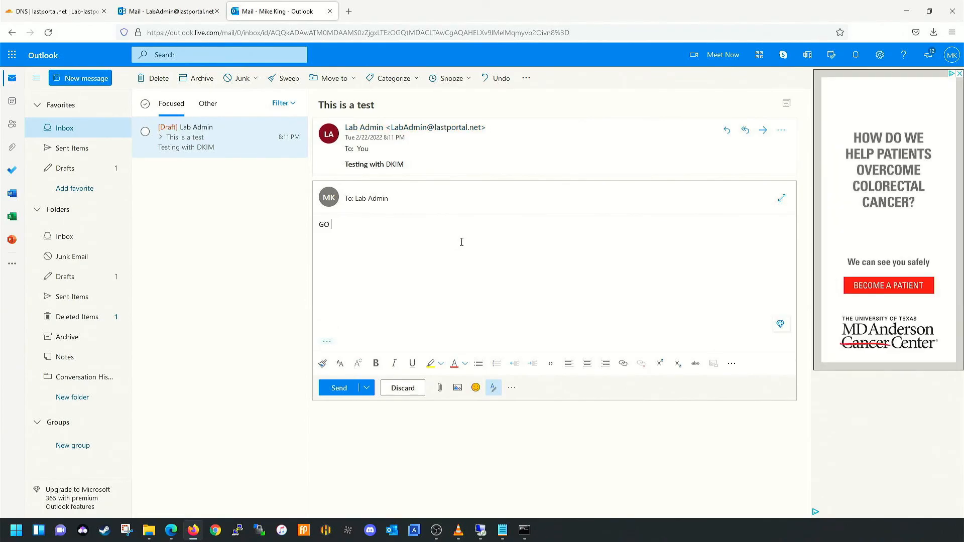
text( it Thanks.)
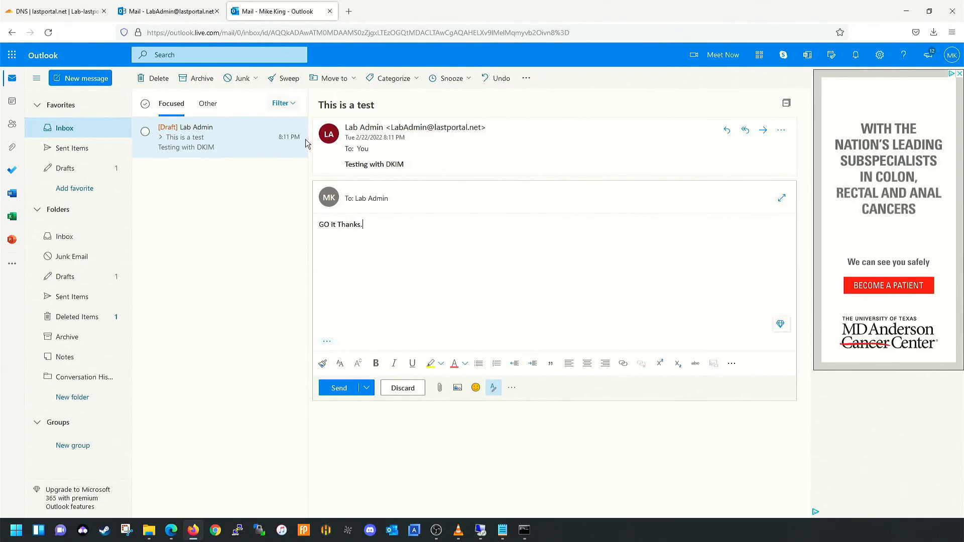
click(344, 391)
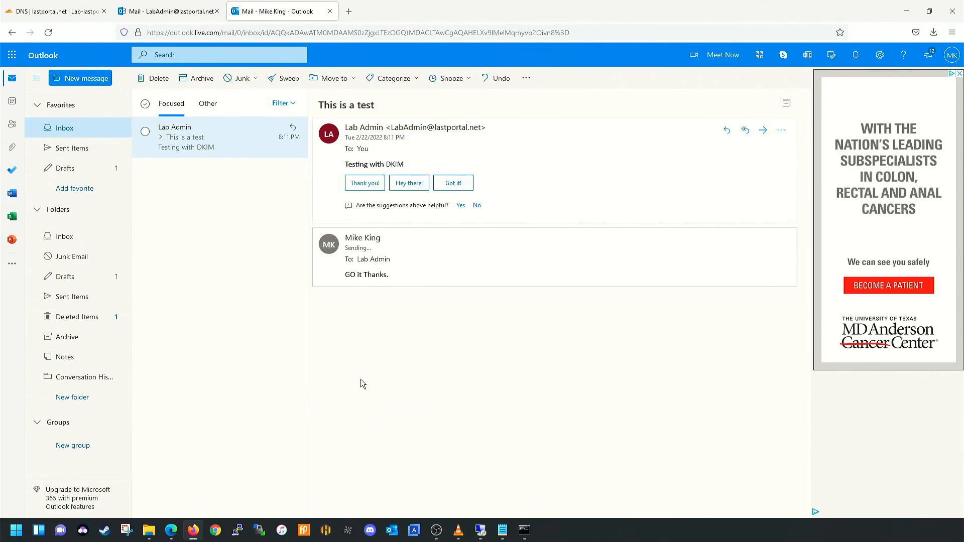
click(163, 10)
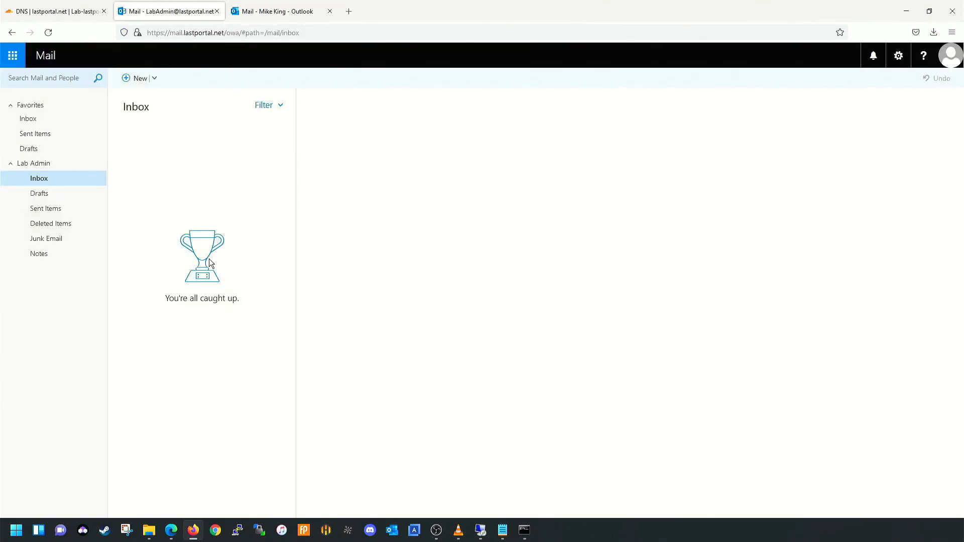
- Open the 'GO it Thanks.' reply in the OWA inbox, then restore the server session
click(193, 131)
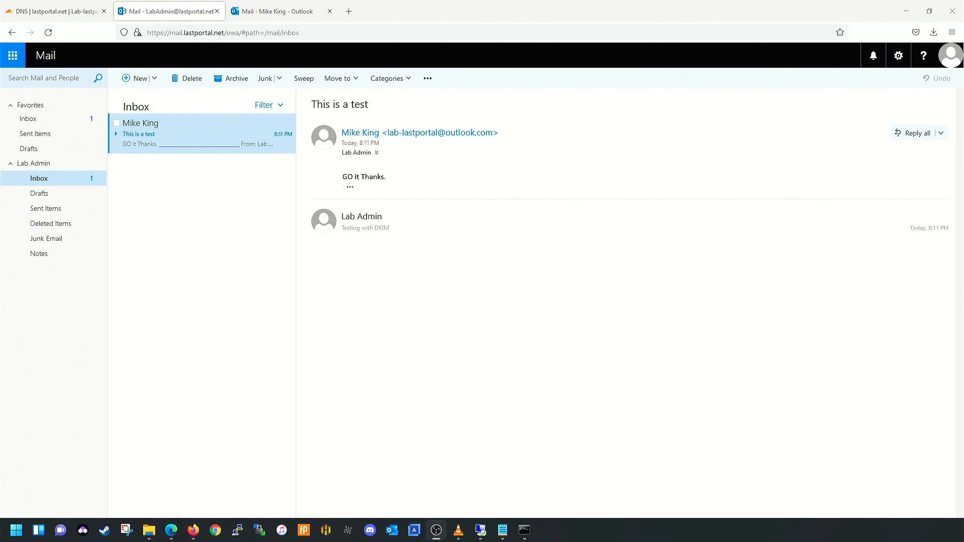
click(482, 527)
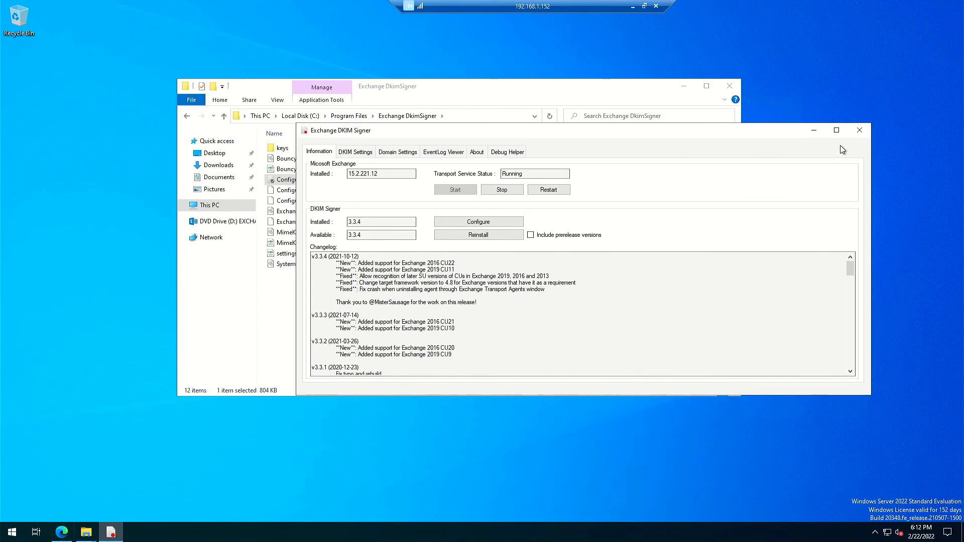
- Close DKIM Signer, place a Configuration.DkimSigner shortcut below the Recycle Bin, and close Explorer
click(859, 130)
drag(279, 182, 48, 112)
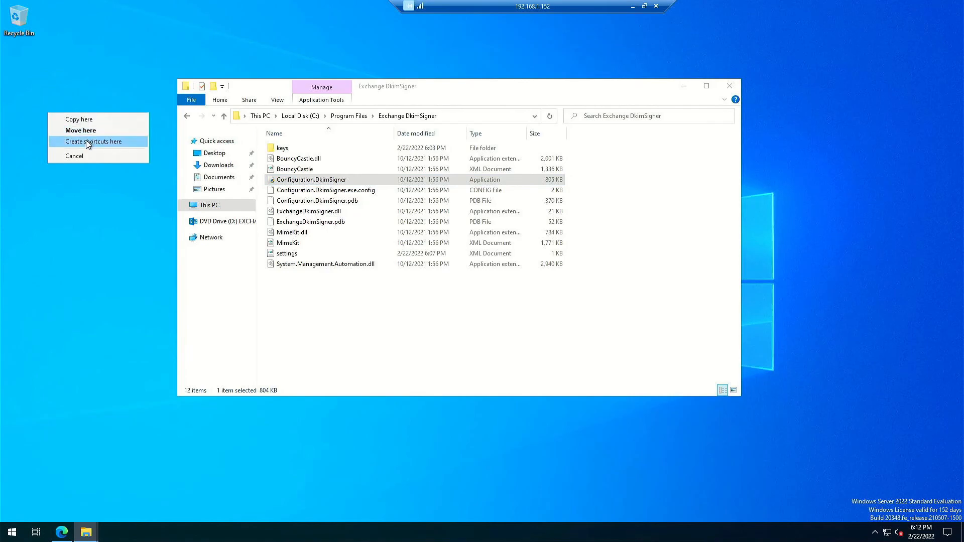
click(89, 142)
drag(53, 68, 19, 90)
click(736, 86)
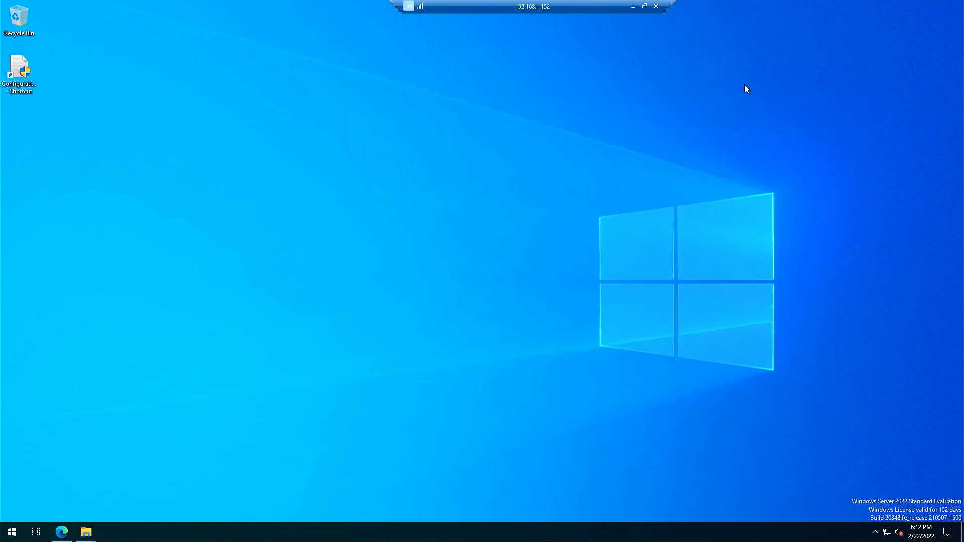